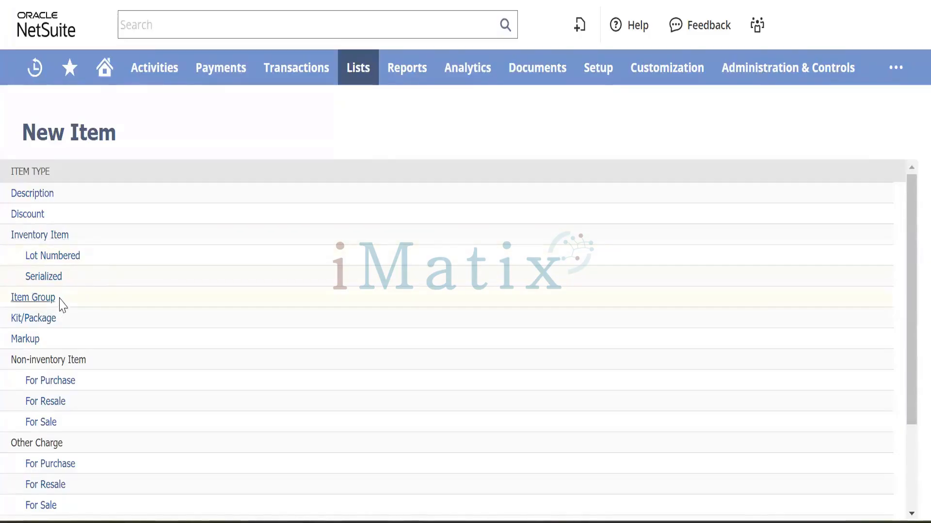
From the New Item type list, open the Service For Purchase form in a new tab.
left_click(29, 257)
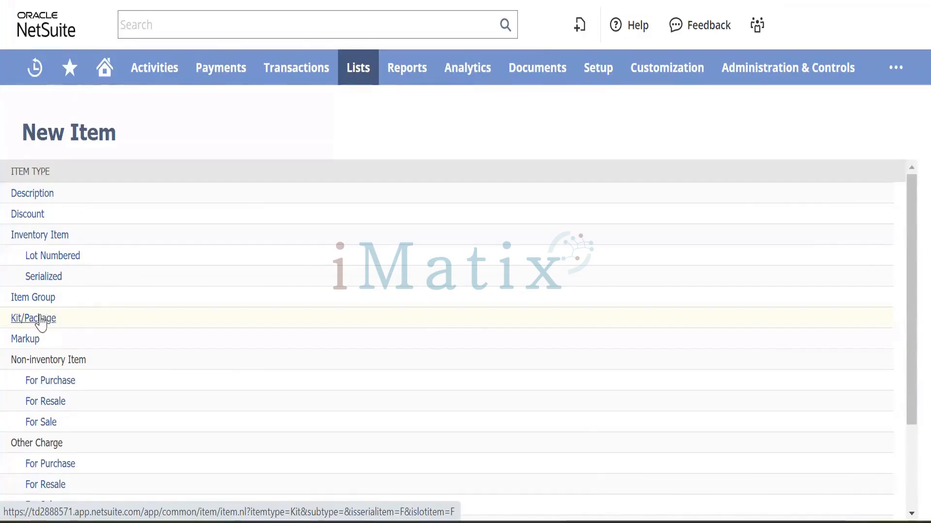
left_click(64, 343)
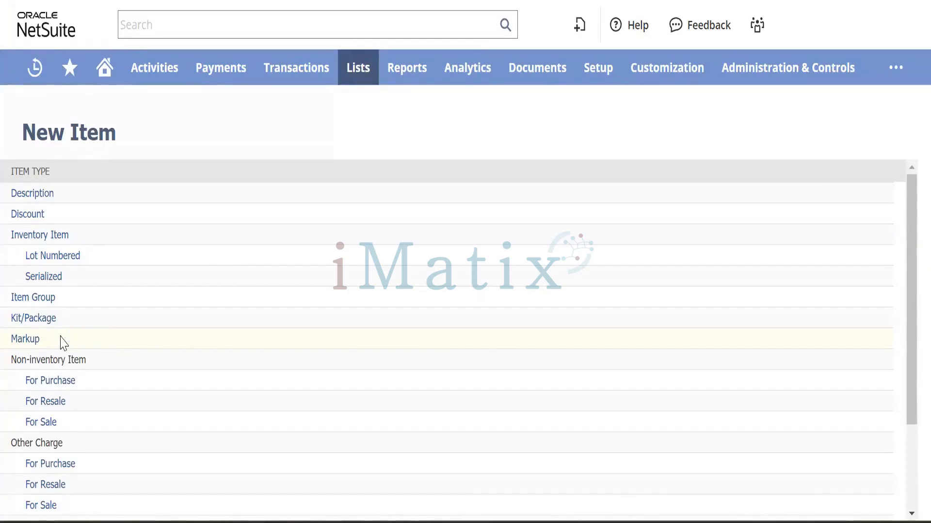
scroll(63, 343, "down", 3)
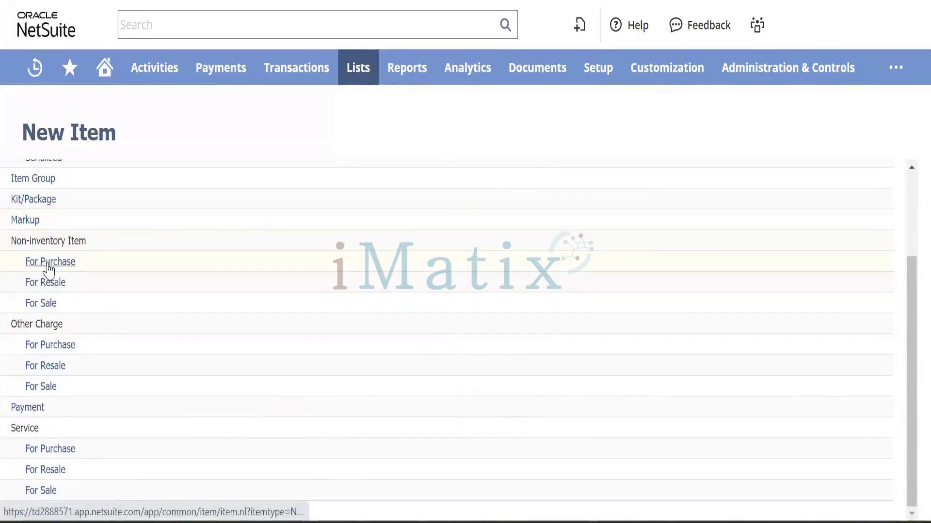
left_click(75, 262)
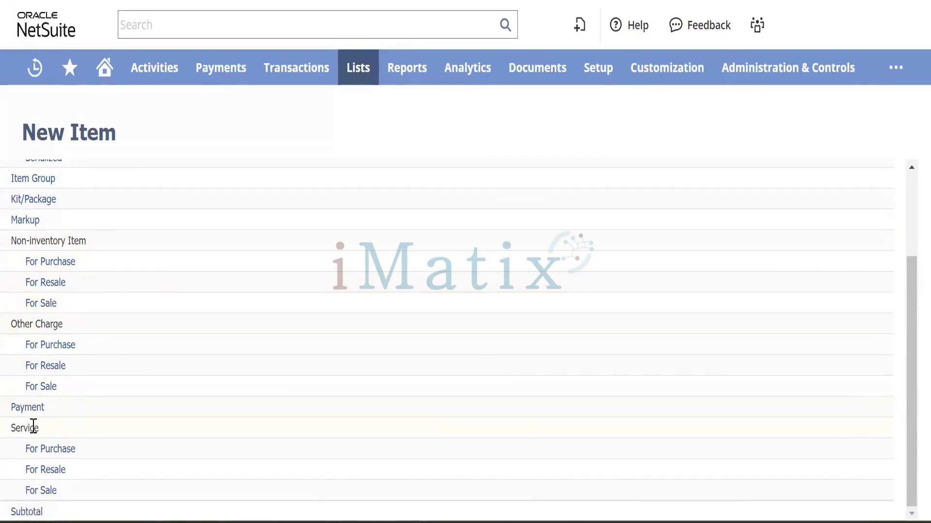
right_click(46, 456)
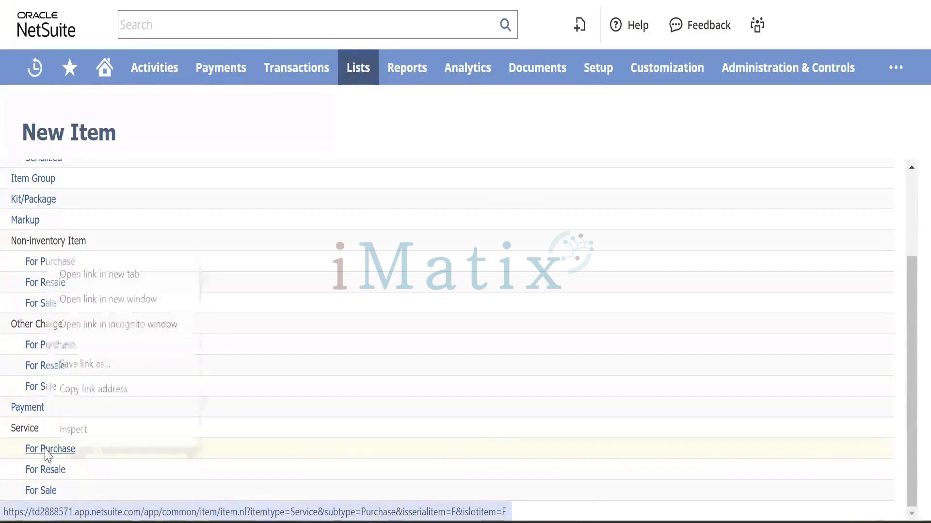
left_click(140, 277)
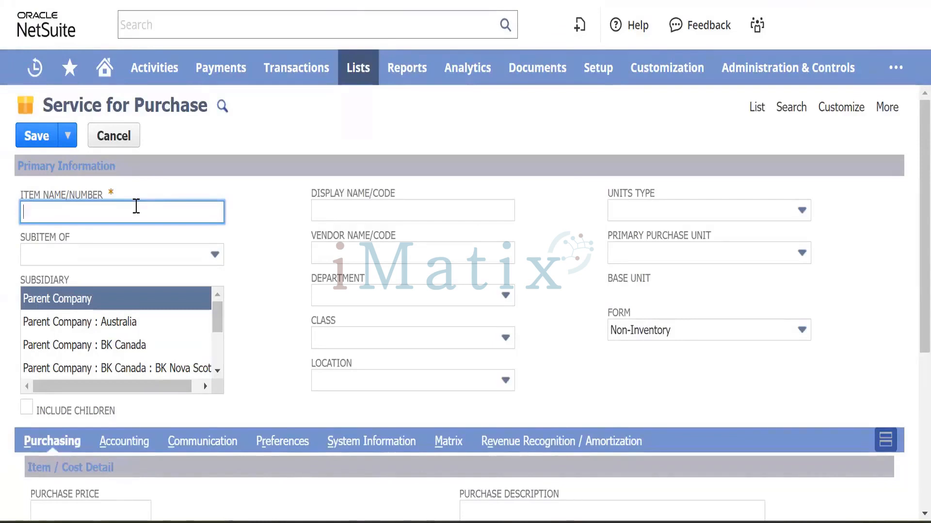
Name the item 'Test Item 001' under subsidiary Parent Company : BK Canada, including children.
type("est ")
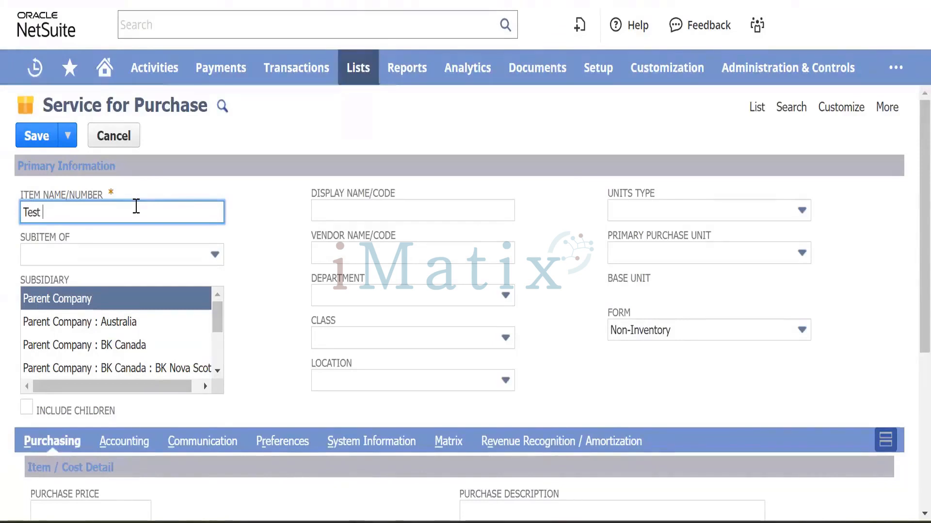
type("Item 001")
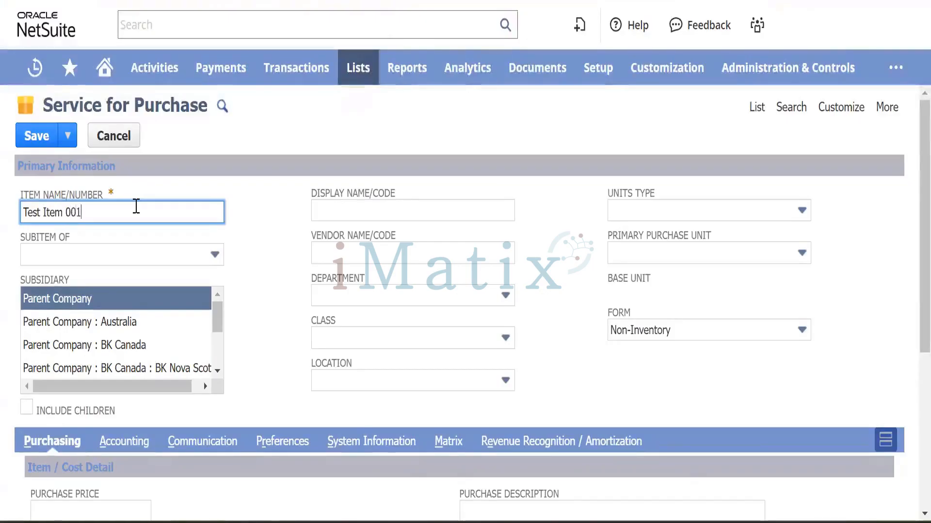
key("Tab")
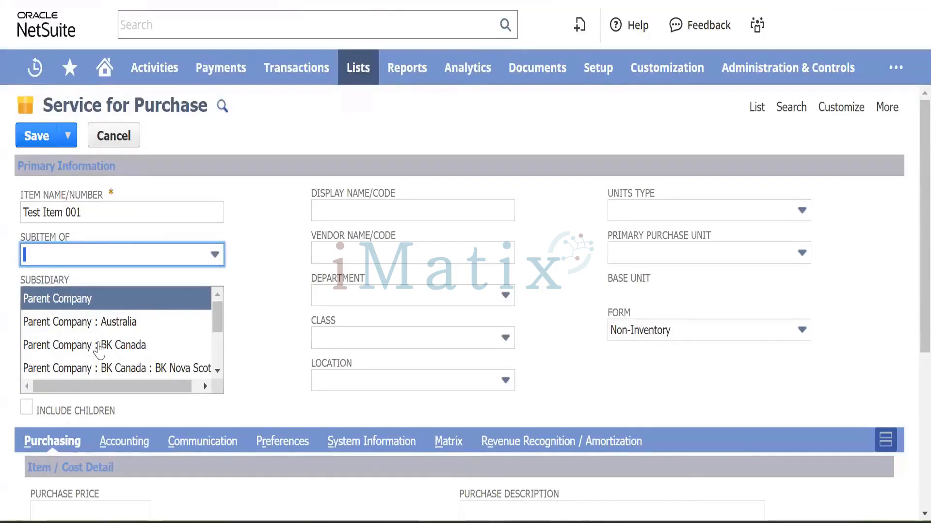
scroll(121, 348, "down", 1)
scroll(121, 348, "down", 2)
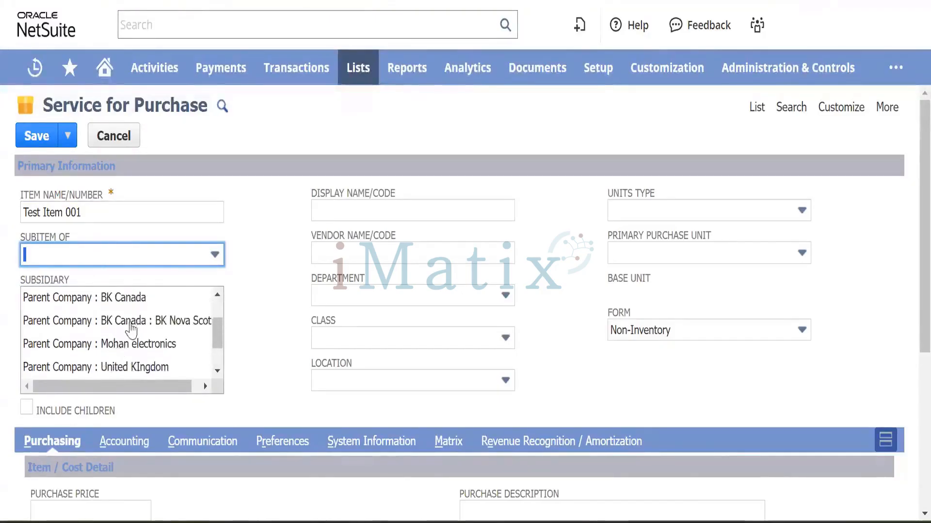
left_click(139, 303)
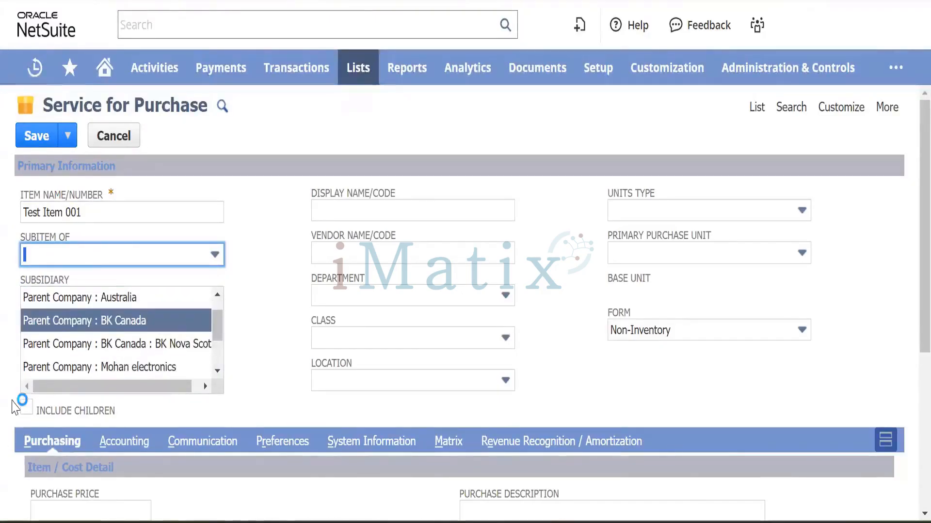
left_click(26, 408)
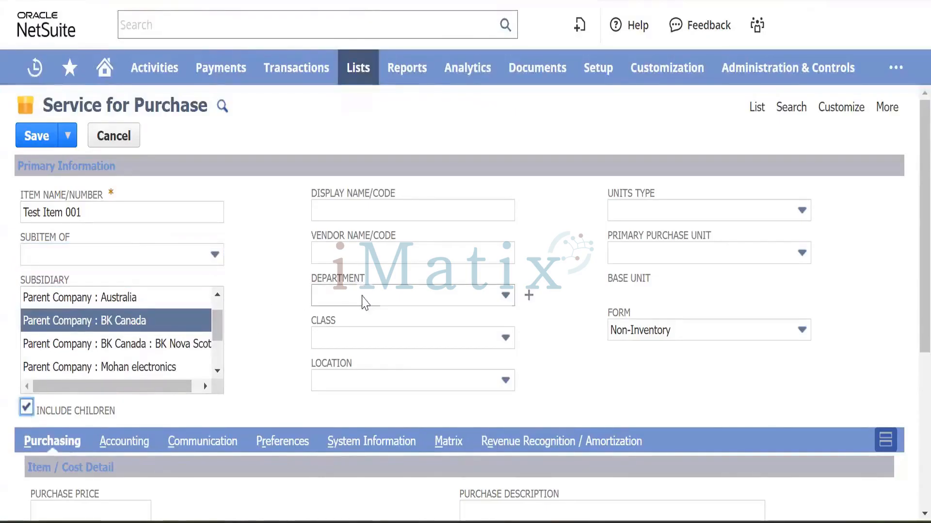
left_click(356, 205)
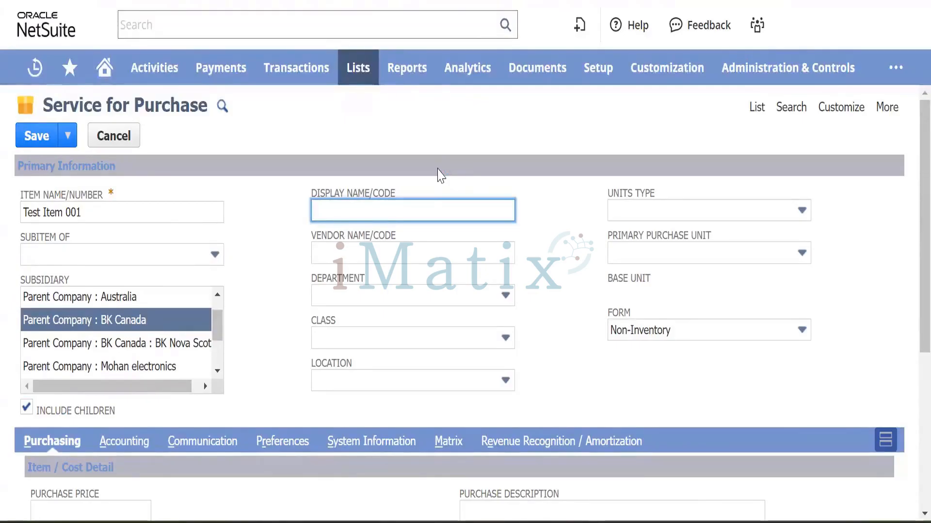
Enter 'Training Session' as the item's display name.
type("Training Sessio")
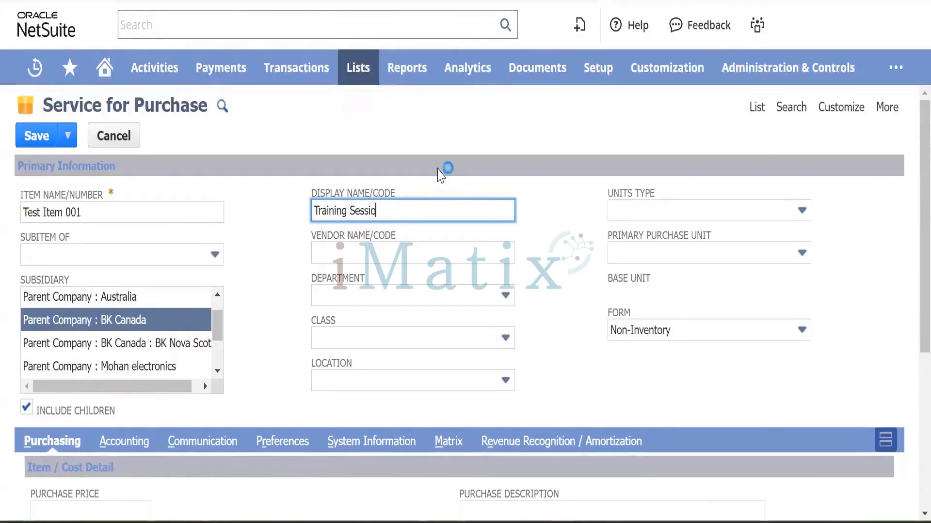
type("n")
key("Tab")
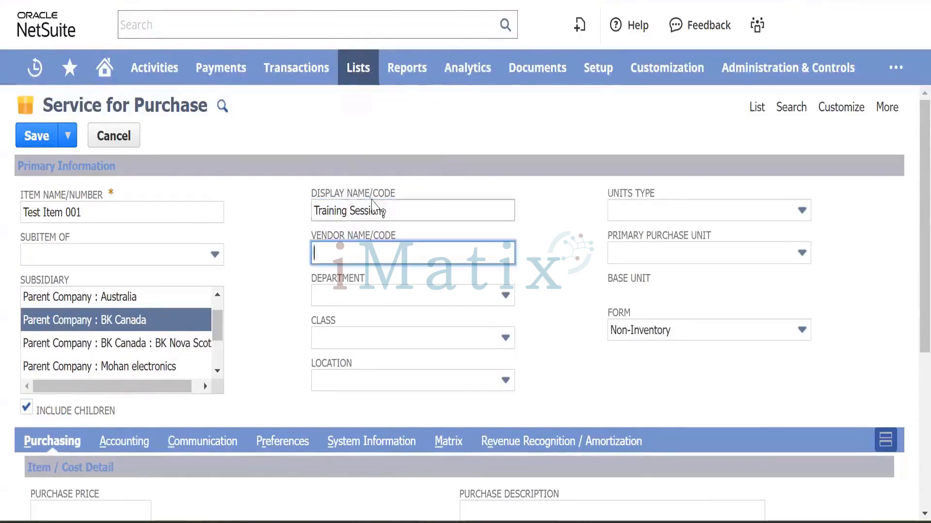
left_click(405, 297)
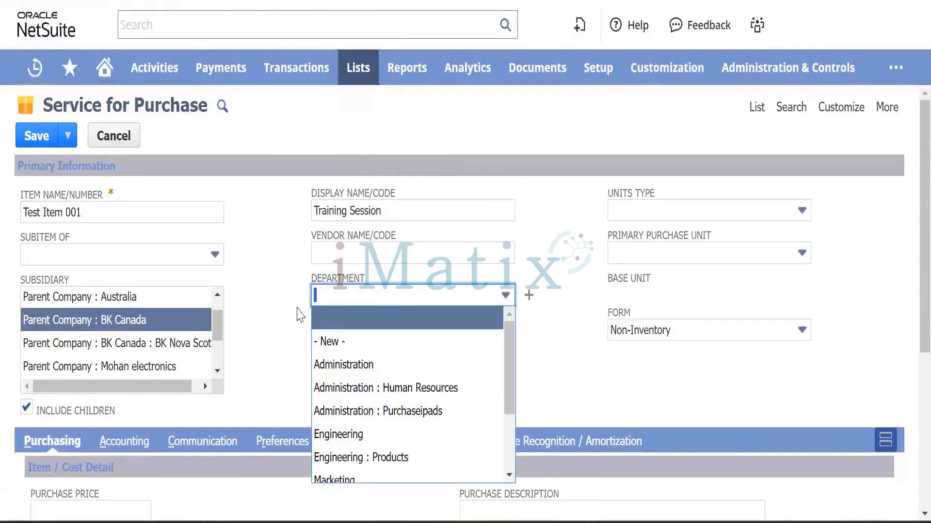
left_click(271, 313)
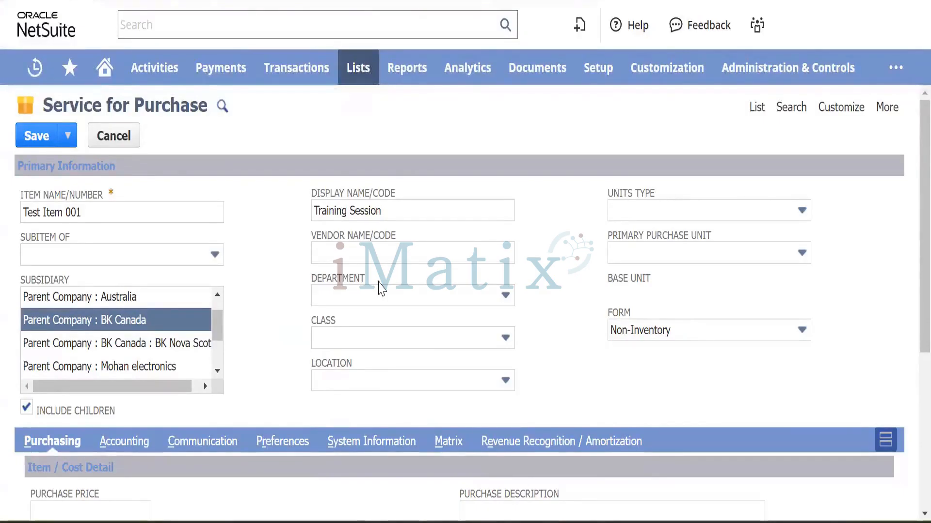
left_click(405, 339)
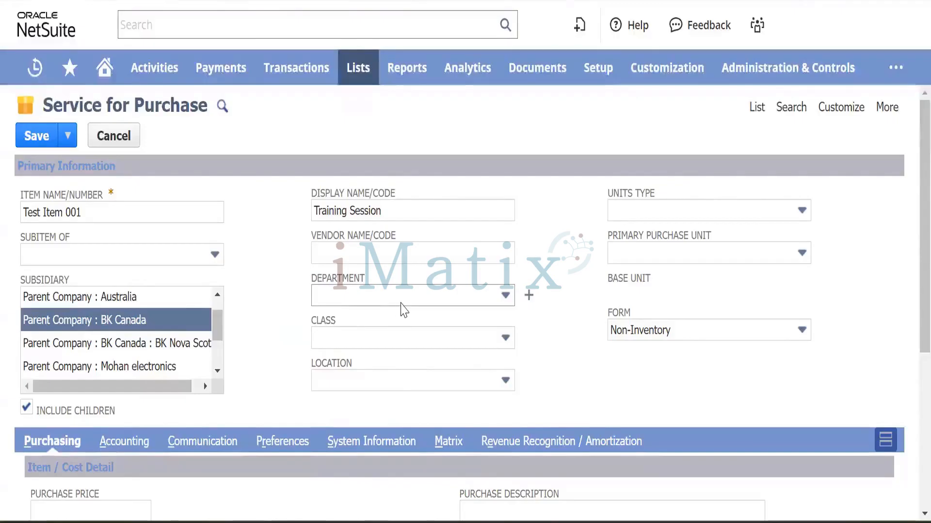
Set department Administration : Purchaseipads and class Class-A, leaving Location blank.
left_click(401, 302)
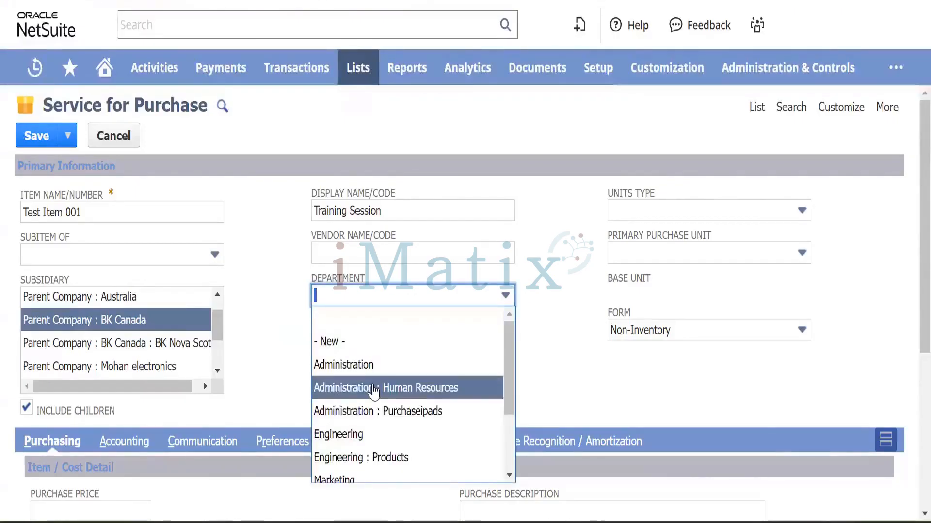
scroll(371, 389, "down", 1)
scroll(373, 390, "up", 1)
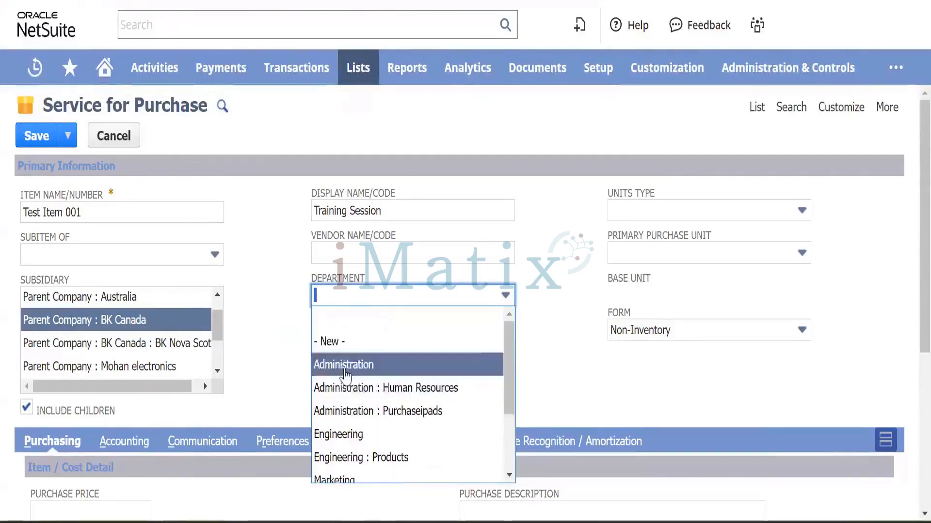
scroll(361, 392, "down", 1)
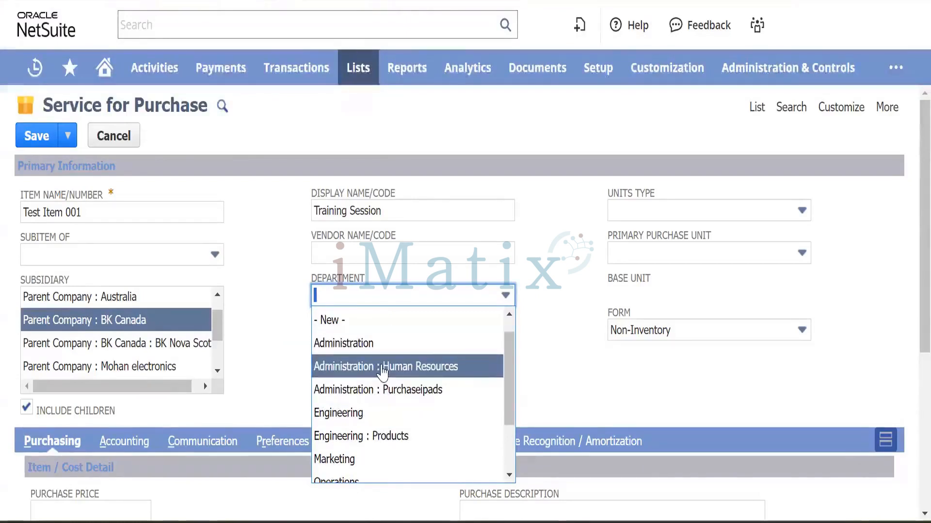
left_click(383, 390)
left_click(384, 342)
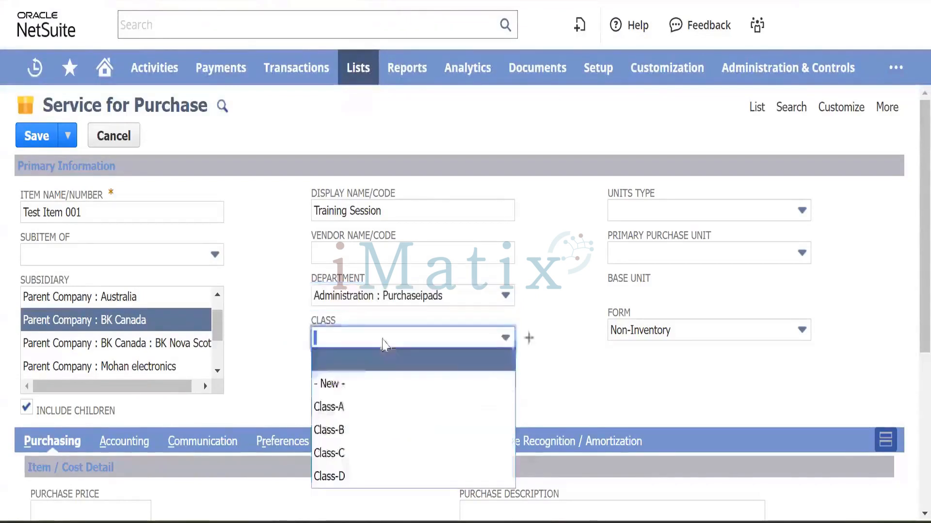
left_click(347, 407)
left_click(383, 381)
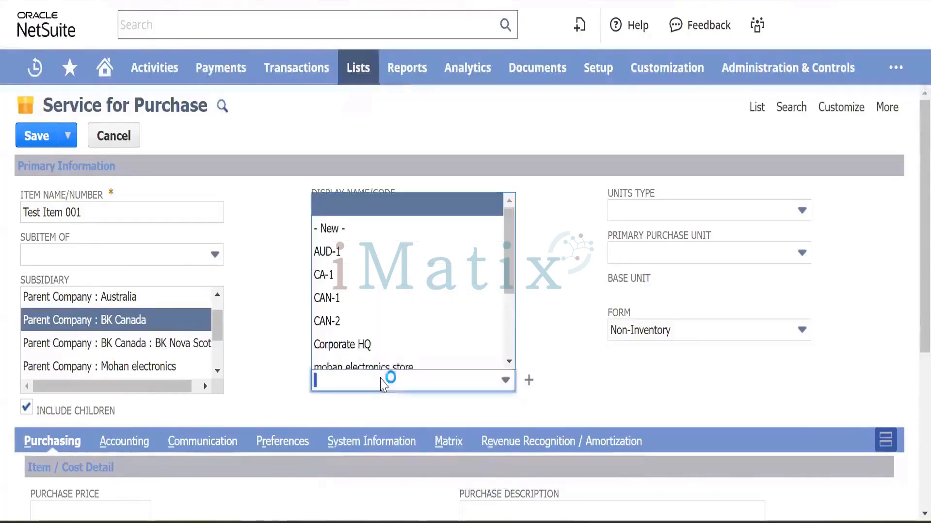
scroll(349, 274, "down", 3)
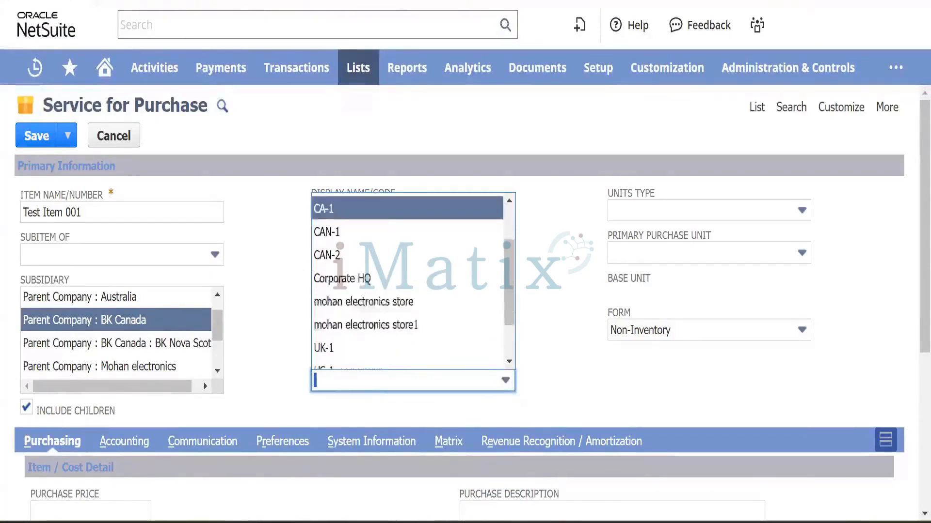
left_click(259, 336)
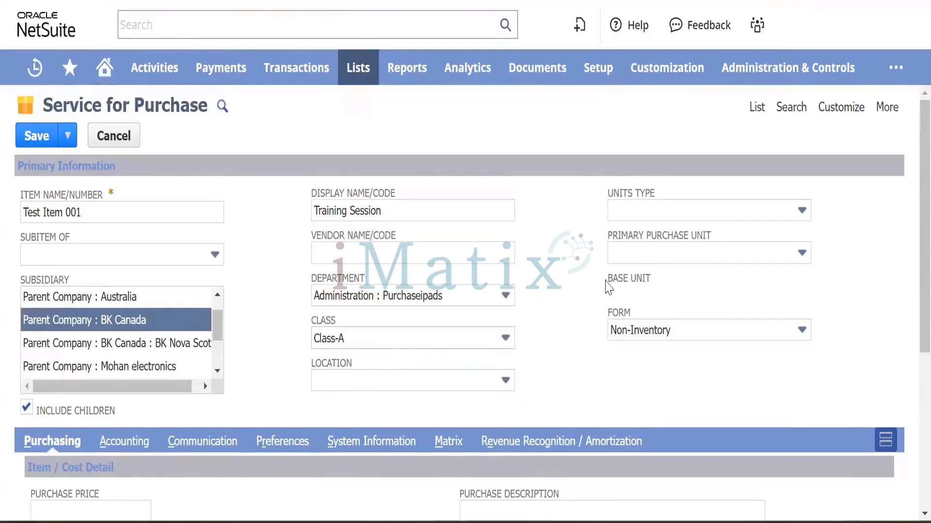
left_click(711, 213)
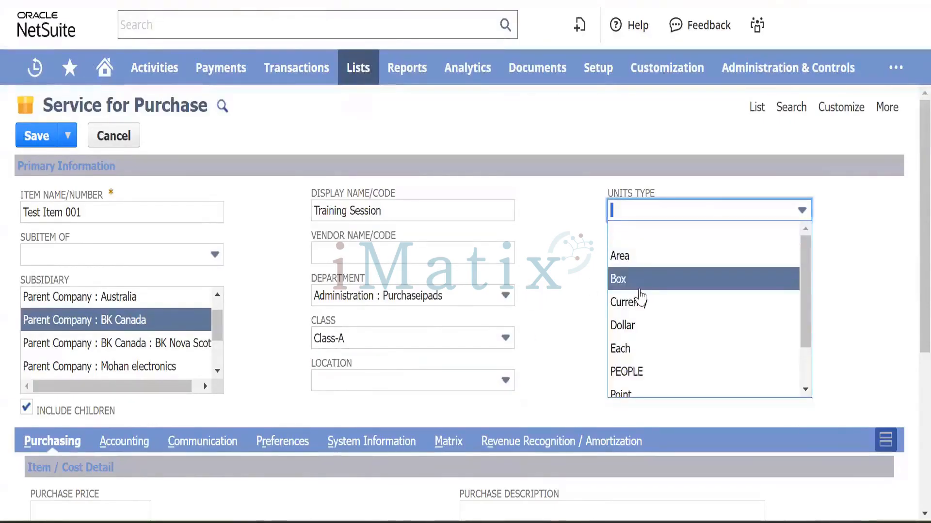
Change the Units Type from Box to blank.
scroll(635, 311, "down", 2)
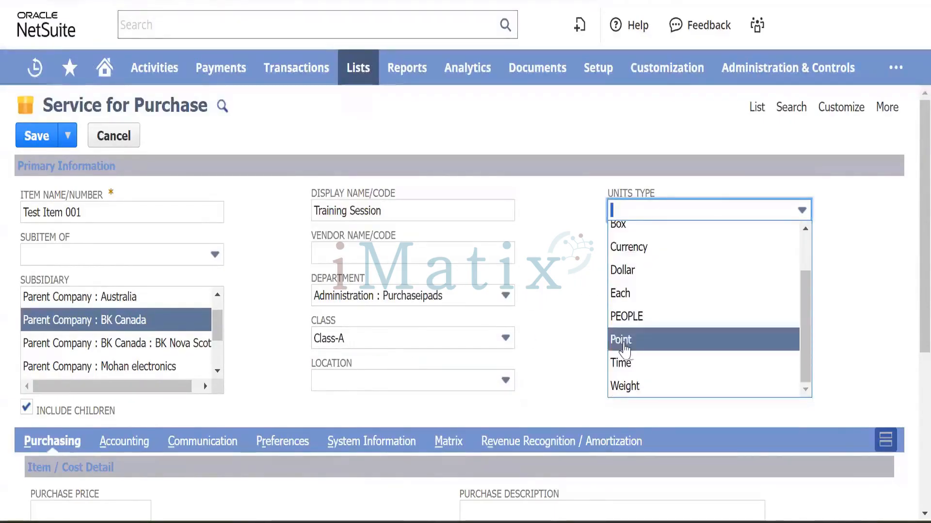
scroll(625, 349, "up", 2)
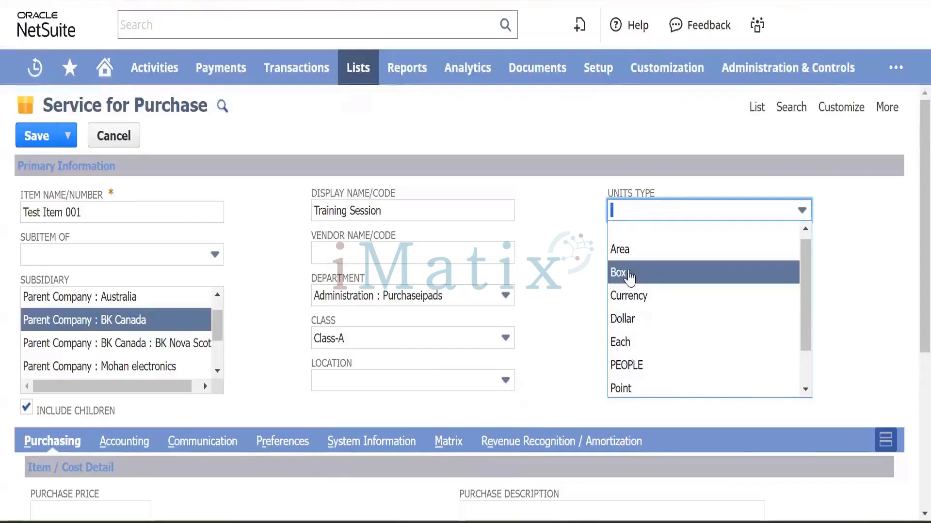
left_click(628, 276)
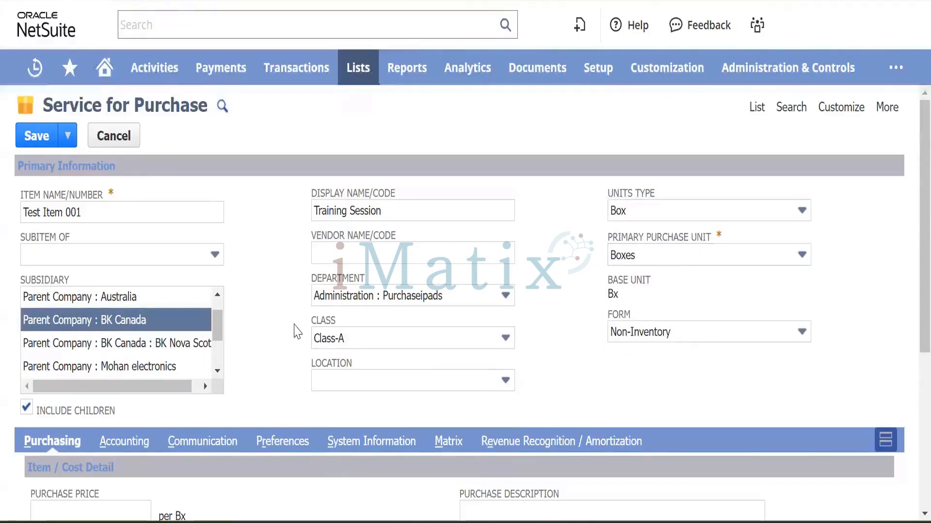
scroll(339, 310, "down", 5)
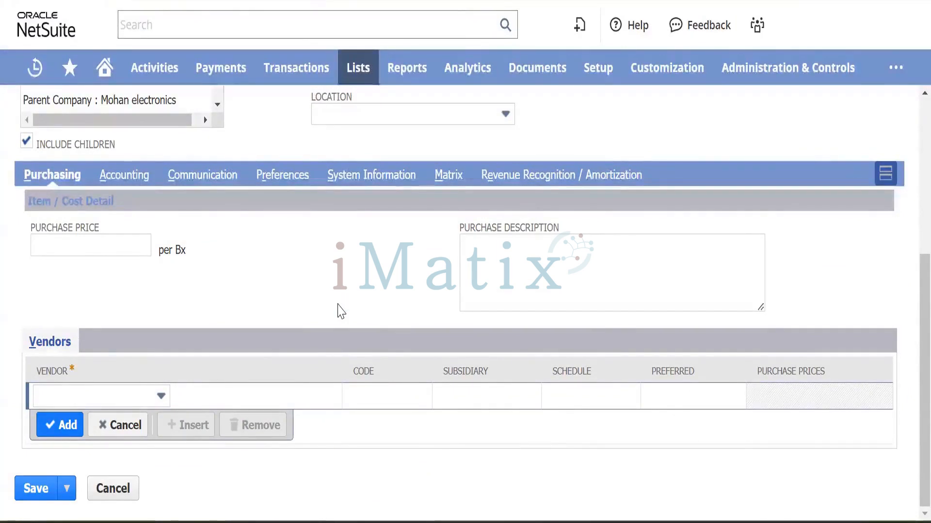
scroll(601, 129, "up", 6)
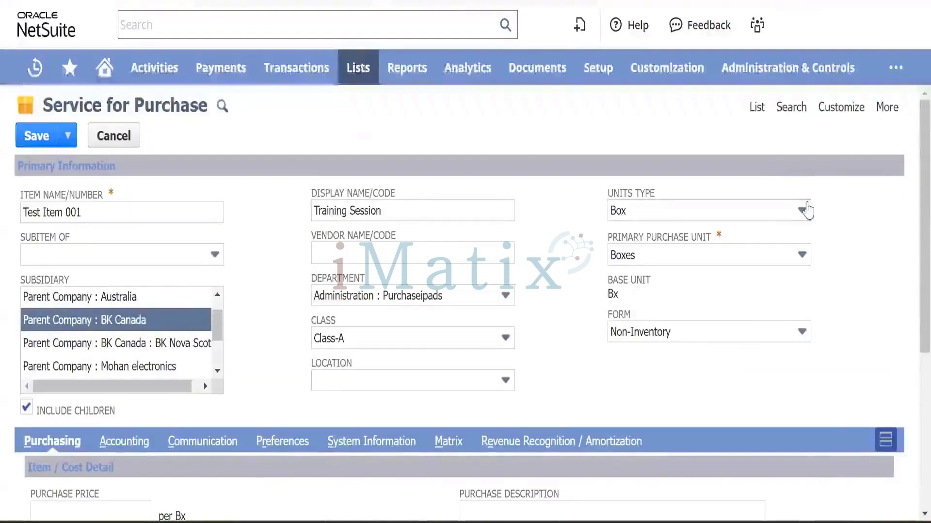
left_click(803, 213)
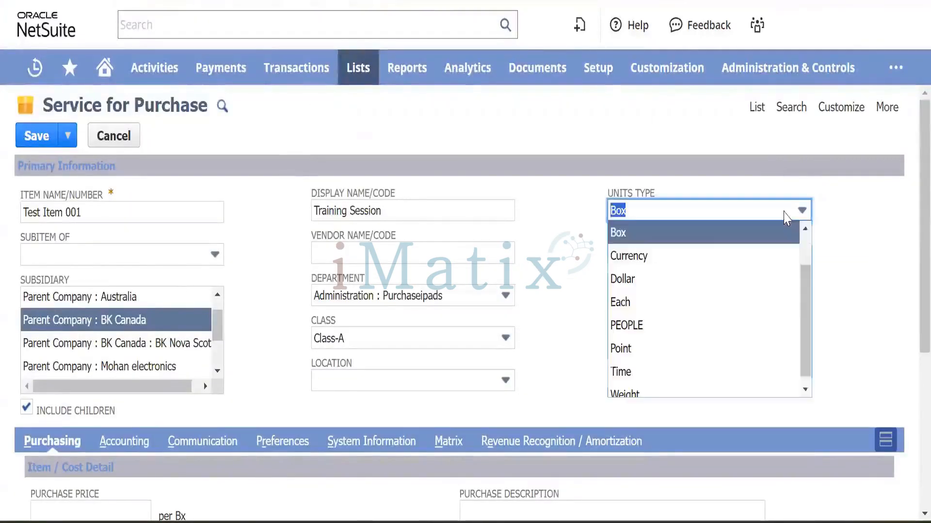
scroll(692, 286, "down", 1)
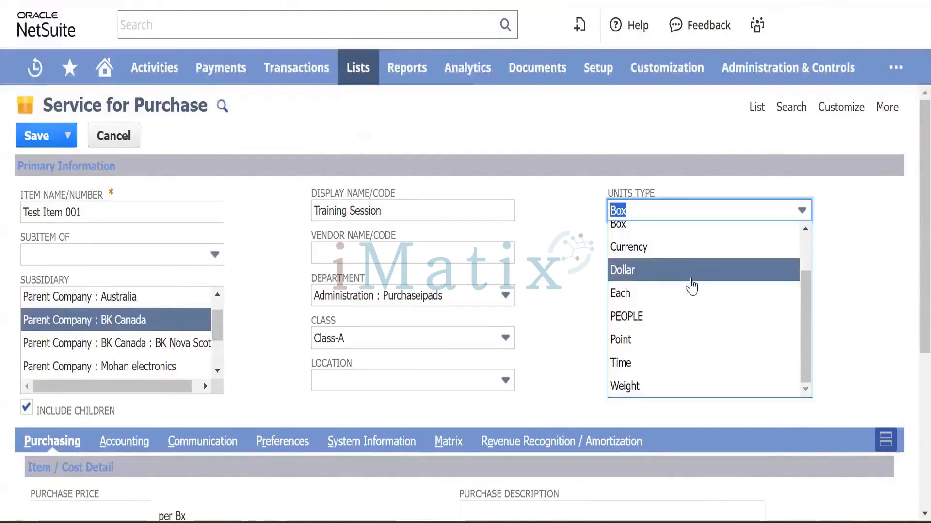
scroll(650, 242, "up", 3)
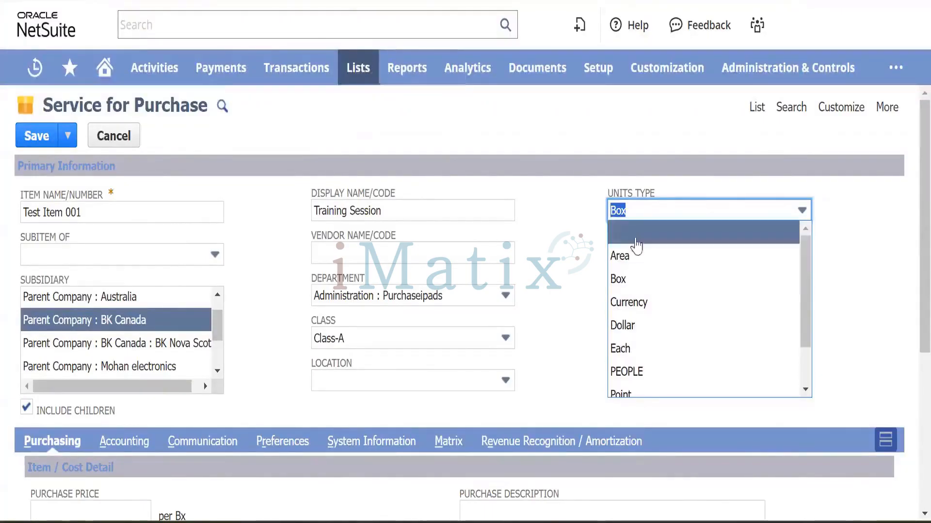
left_click(650, 236)
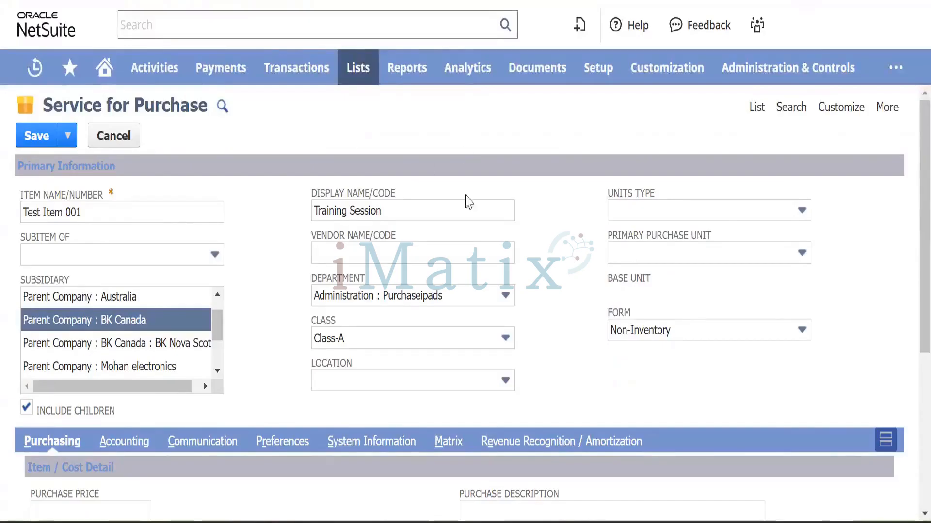
scroll(586, 212, "down", 5)
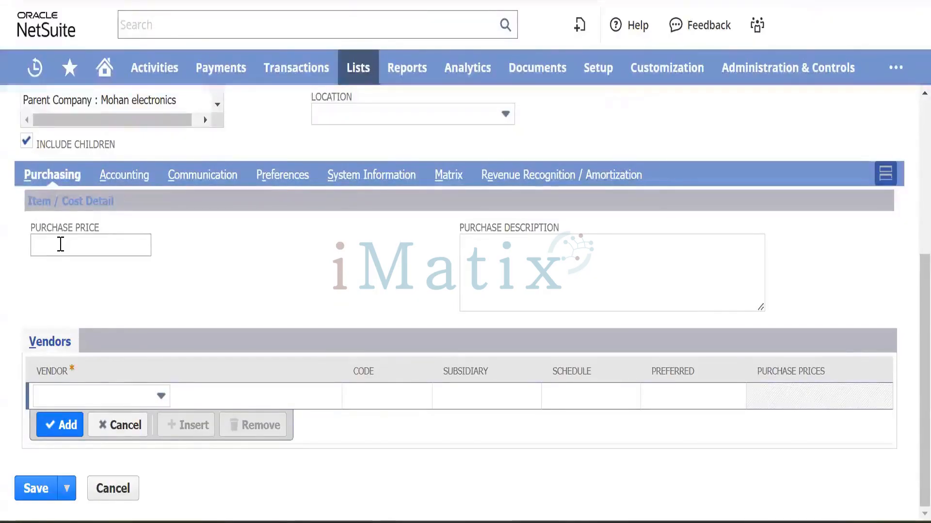
left_click(61, 244)
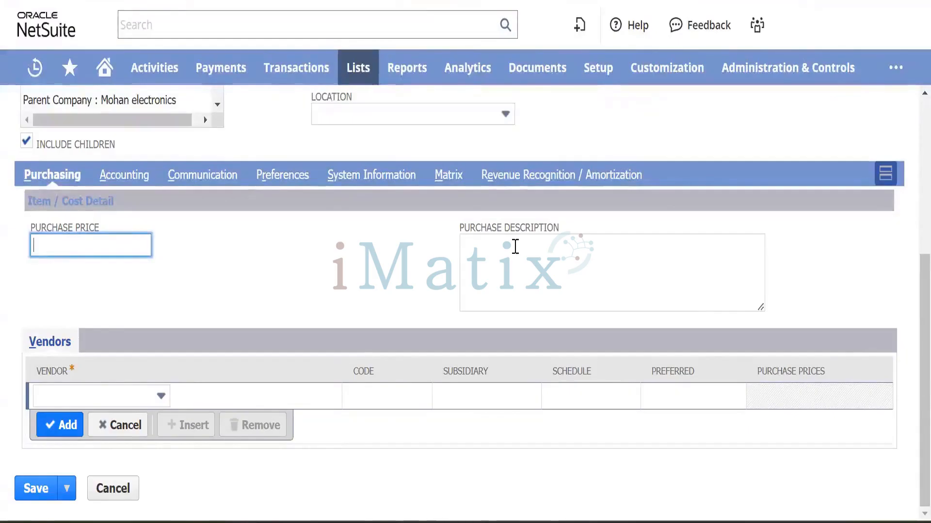
left_click(484, 260)
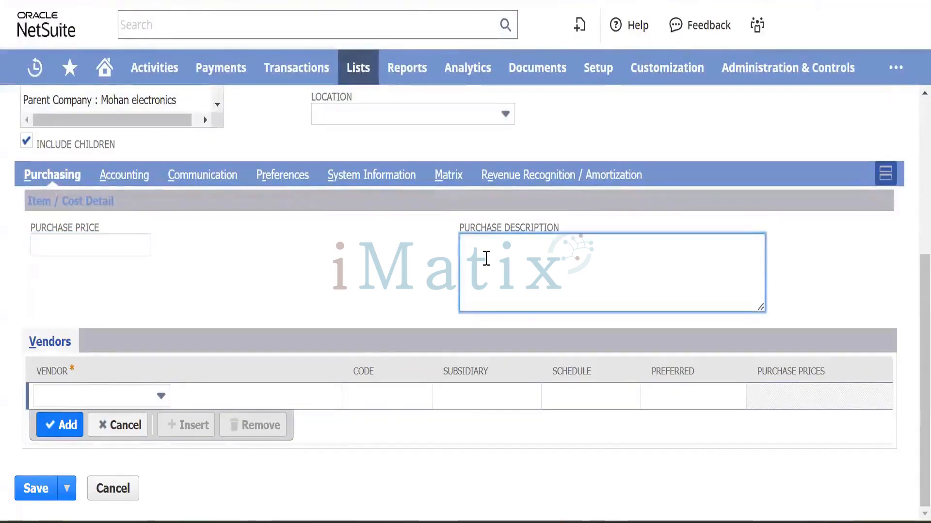
left_click(154, 401)
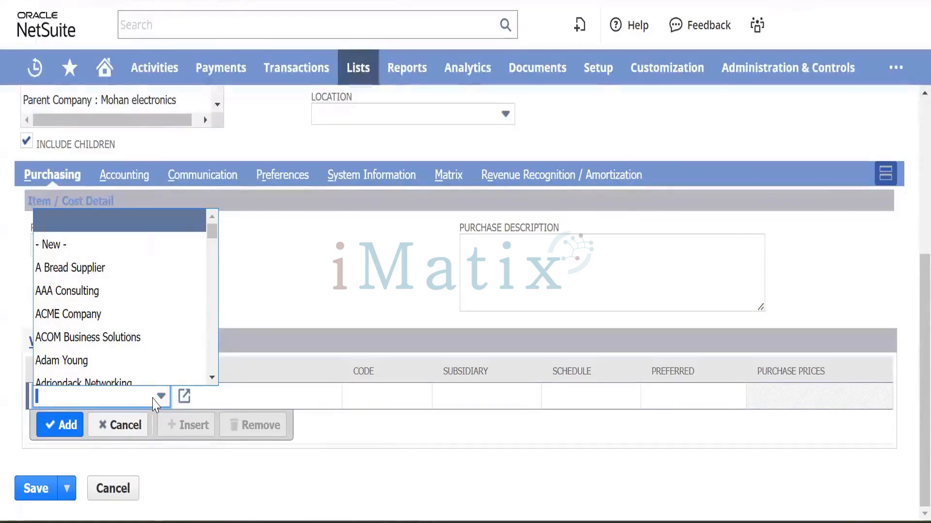
left_click(324, 306)
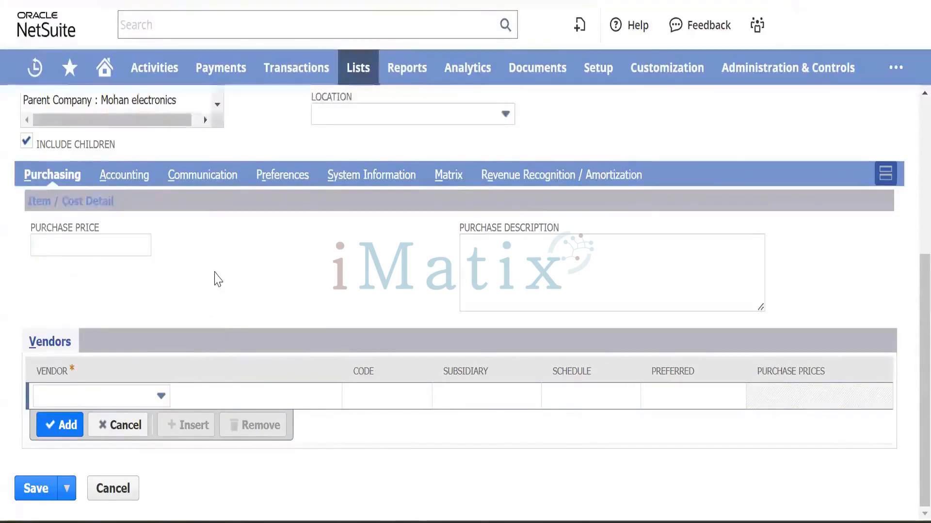
scroll(217, 279, "up", 3)
scroll(217, 279, "down", 3)
scroll(291, 243, "up", 5)
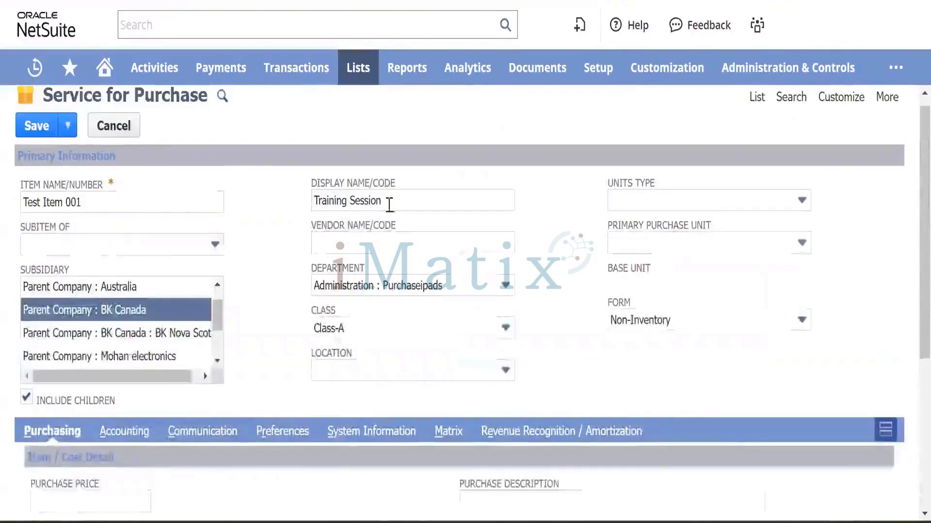
scroll(145, 301, "down", 4)
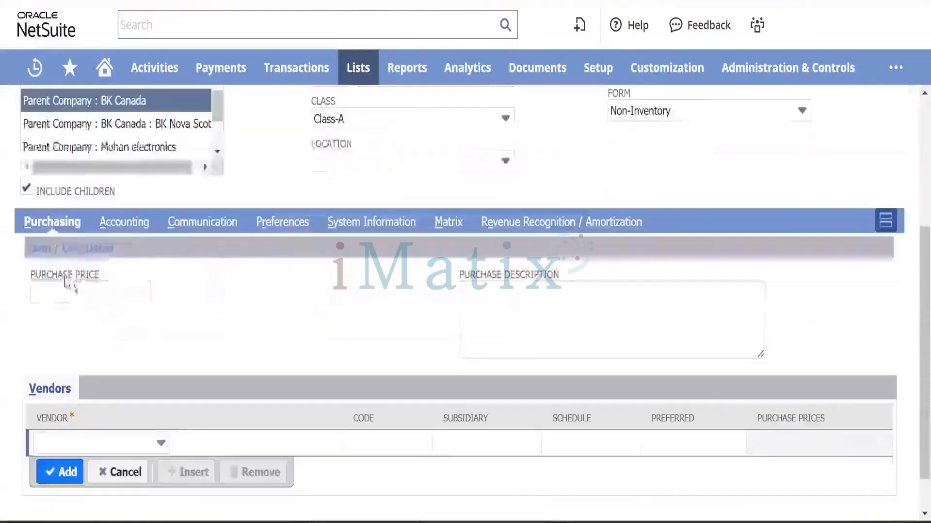
On the Accounting subtab, set the expense account to 6010 Operating Expenses : Advertising.
left_click(127, 223)
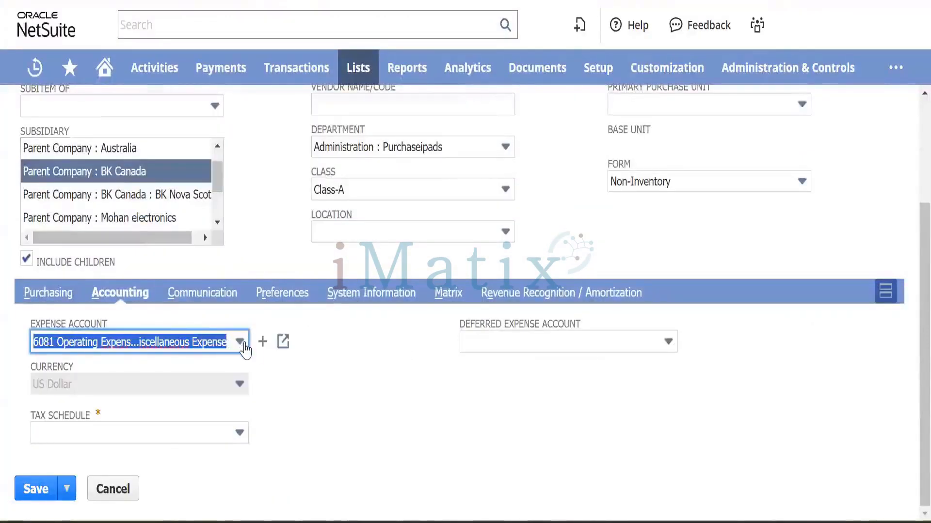
left_click(242, 343)
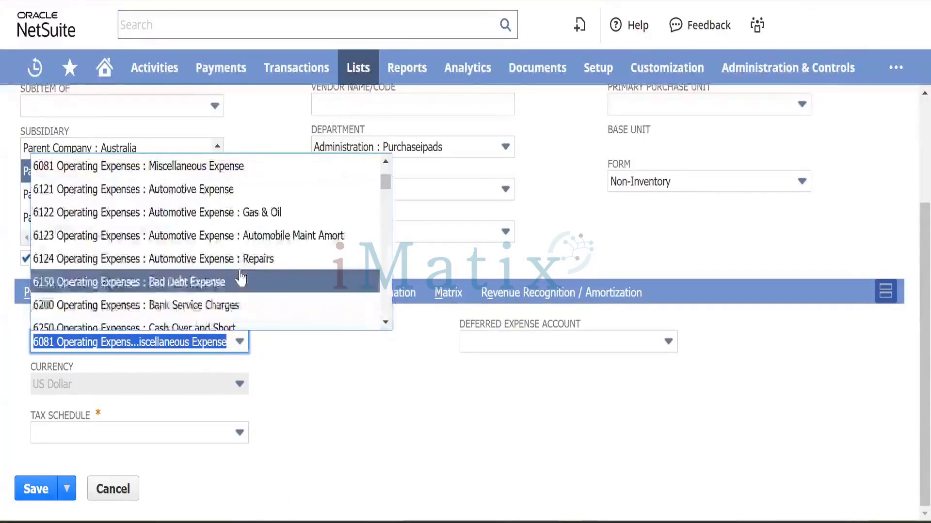
scroll(241, 277, "up", 5)
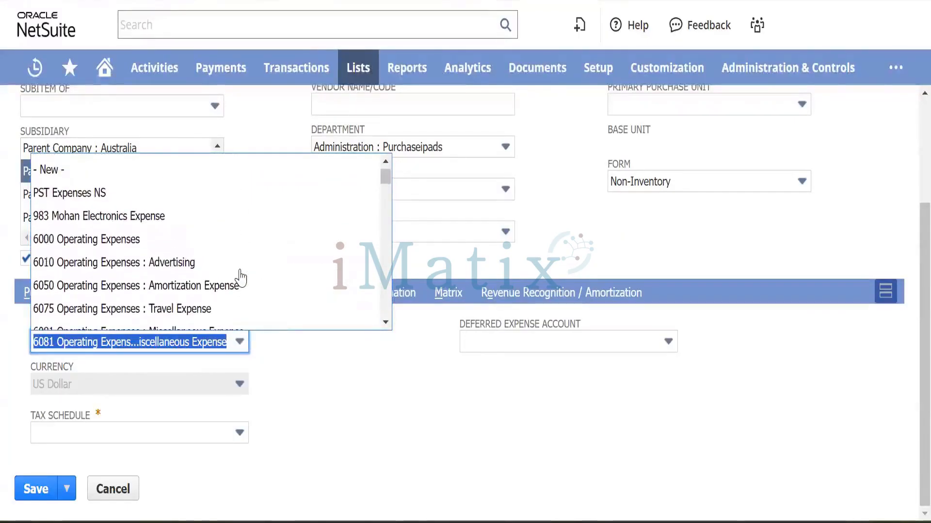
scroll(251, 273, "down", 5)
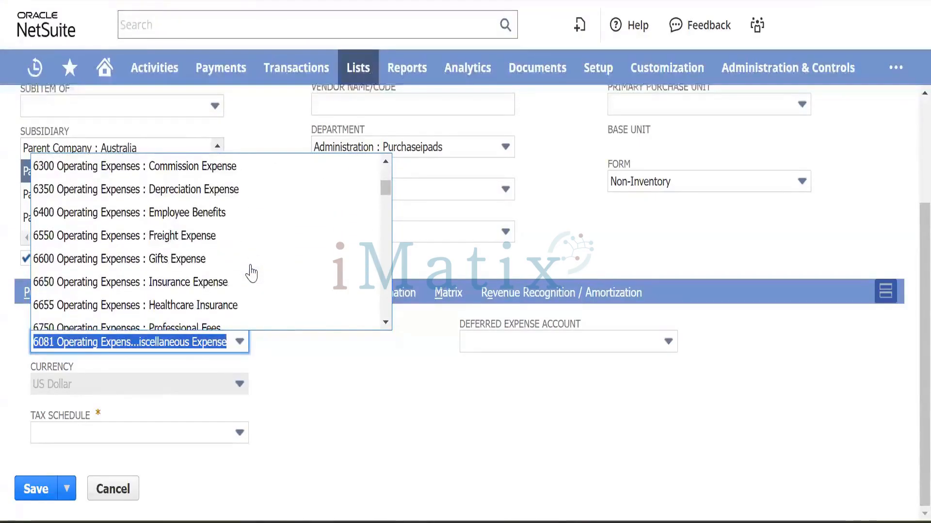
scroll(251, 273, "down", 3)
scroll(251, 272, "down", 3)
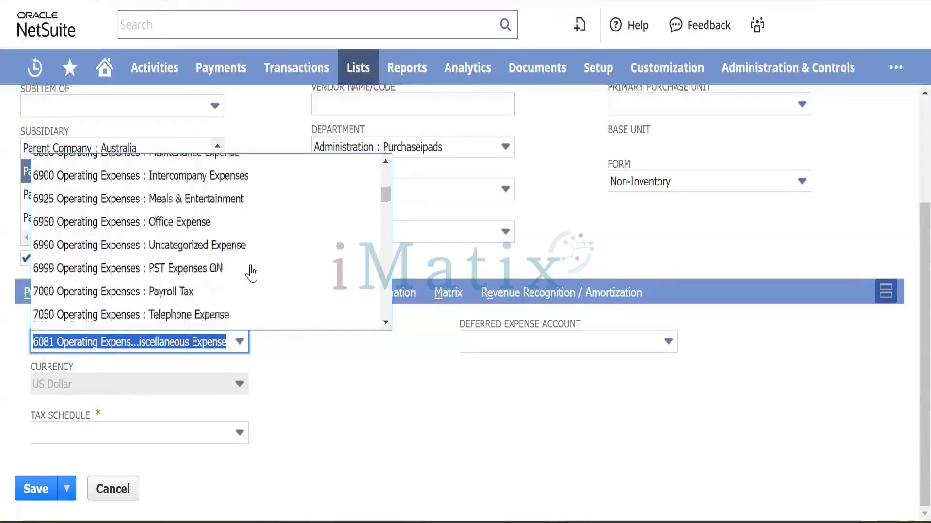
scroll(251, 273, "down", 3)
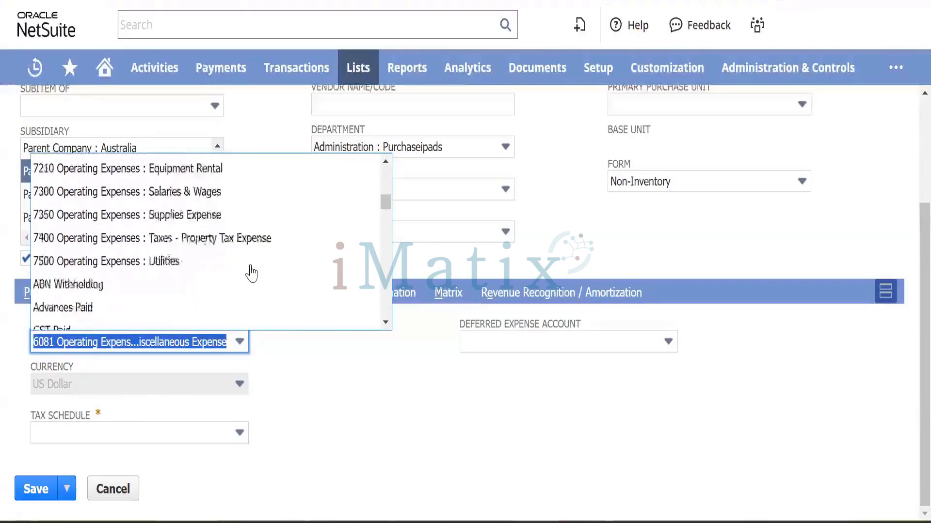
scroll(251, 272, "up", 10)
scroll(252, 272, "down", 2)
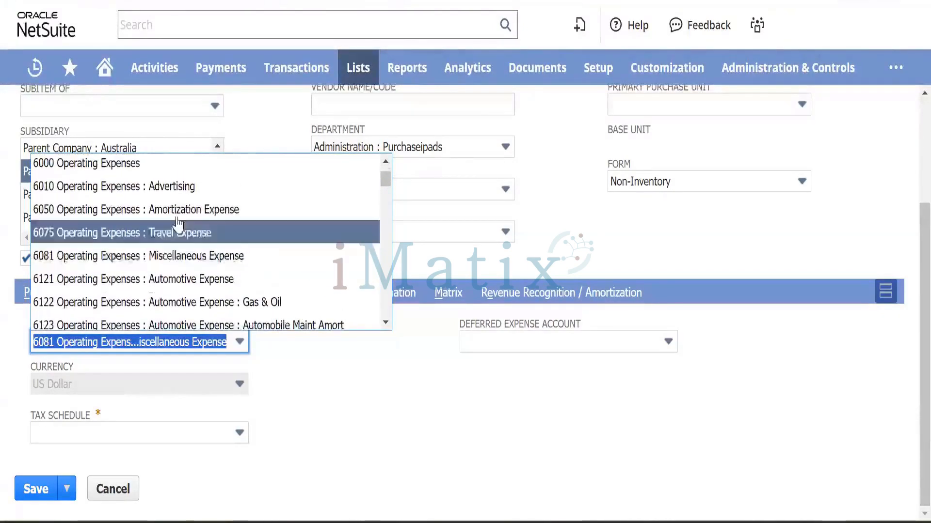
left_click(183, 188)
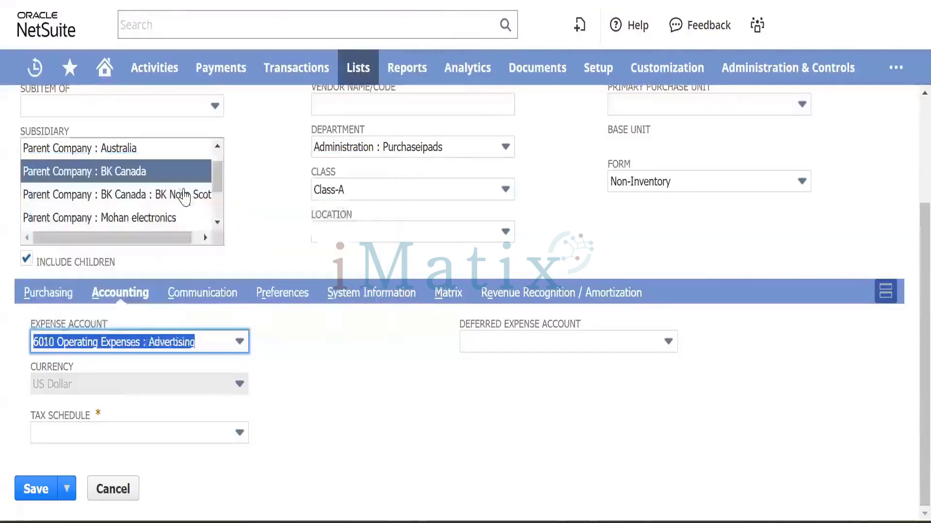
left_click(329, 388)
Set the tax schedule to Taxable and bring up the Communication section.
left_click(208, 436)
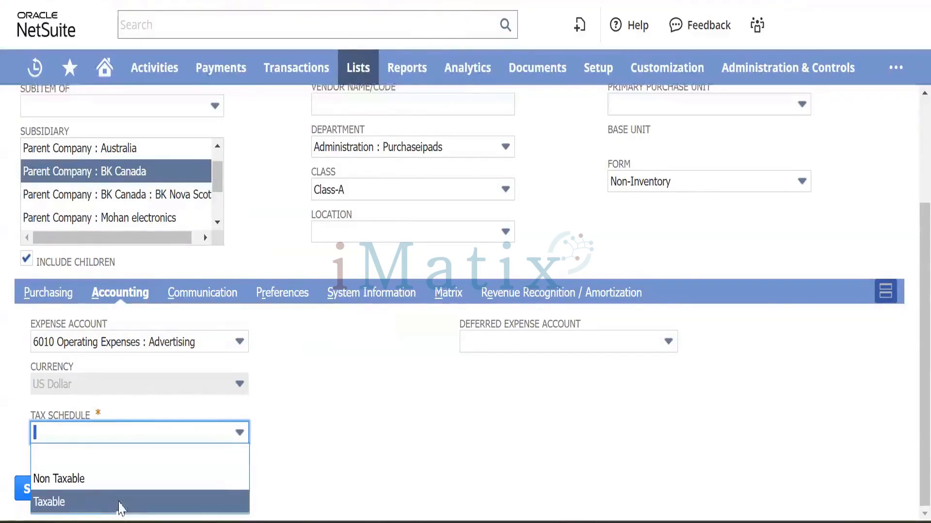
left_click(118, 502)
left_click(370, 379)
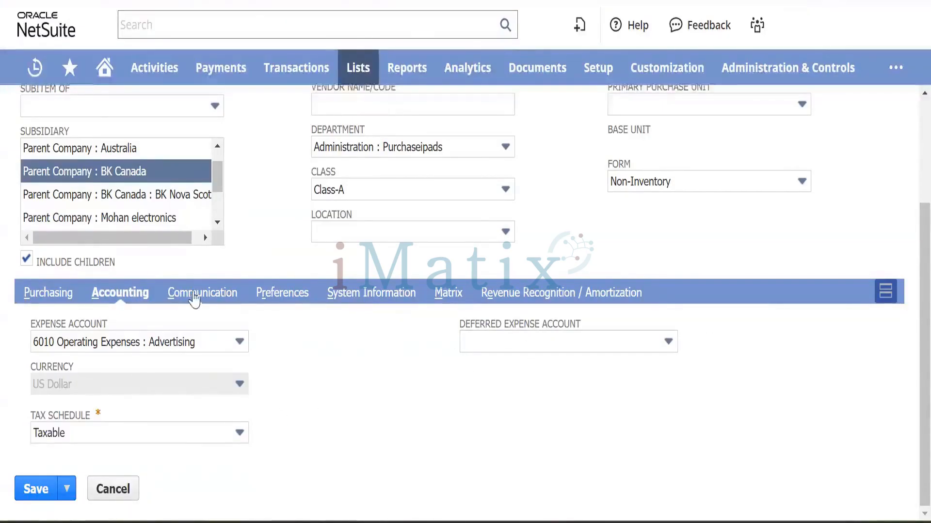
left_click(195, 297)
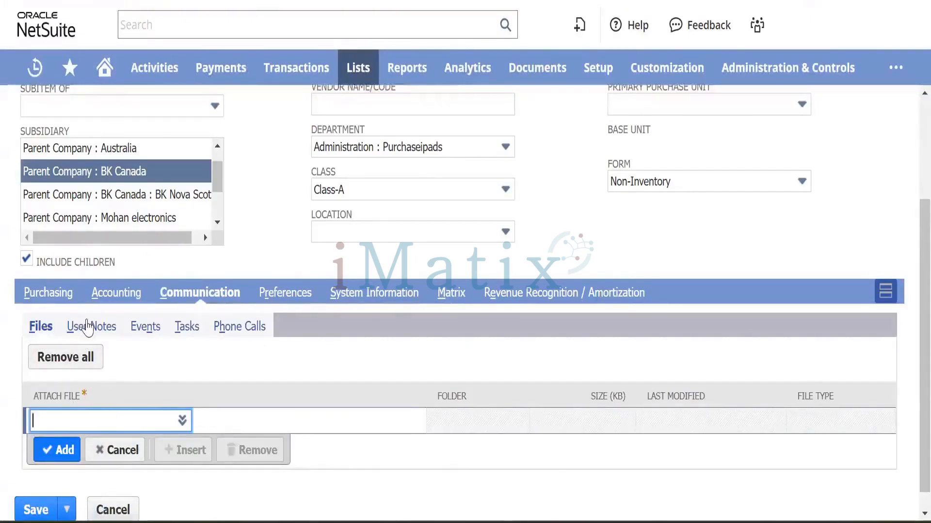
View the item's User Notes, then its Preferences subtab.
left_click(95, 332)
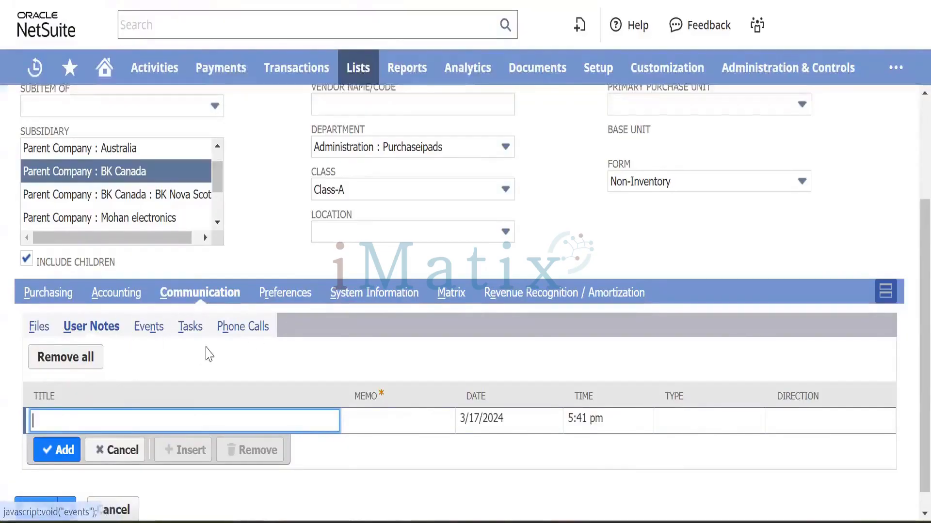
left_click(284, 295)
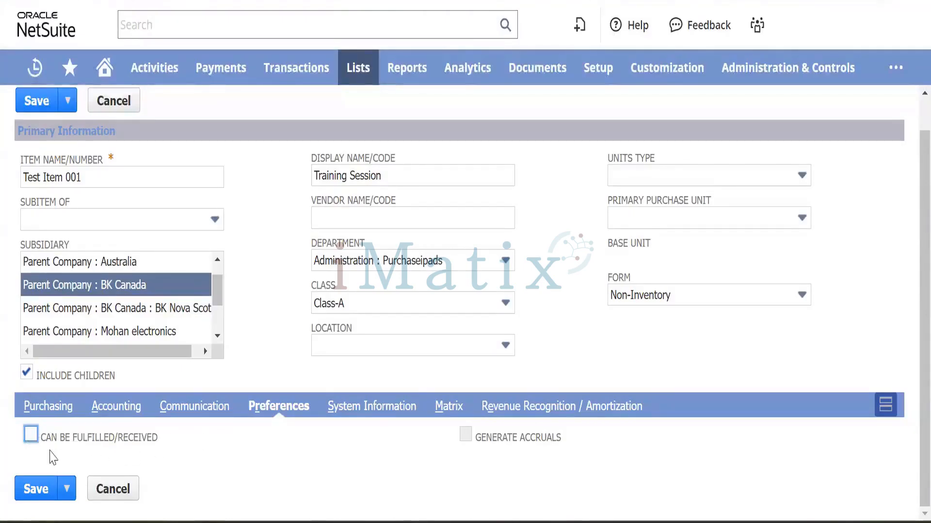
Check Can Be Fulfilled/Received, consult the Generate Accruals help, and save the item.
left_click(32, 436)
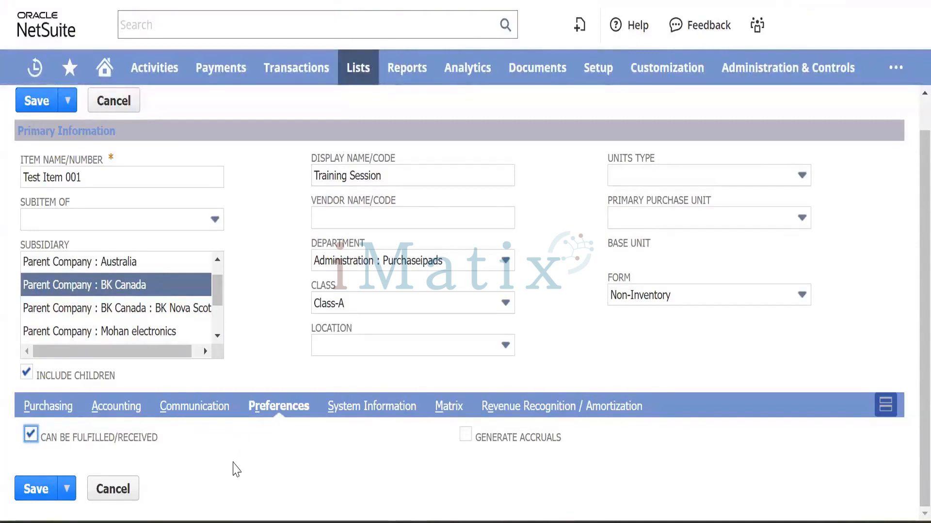
left_click(31, 436)
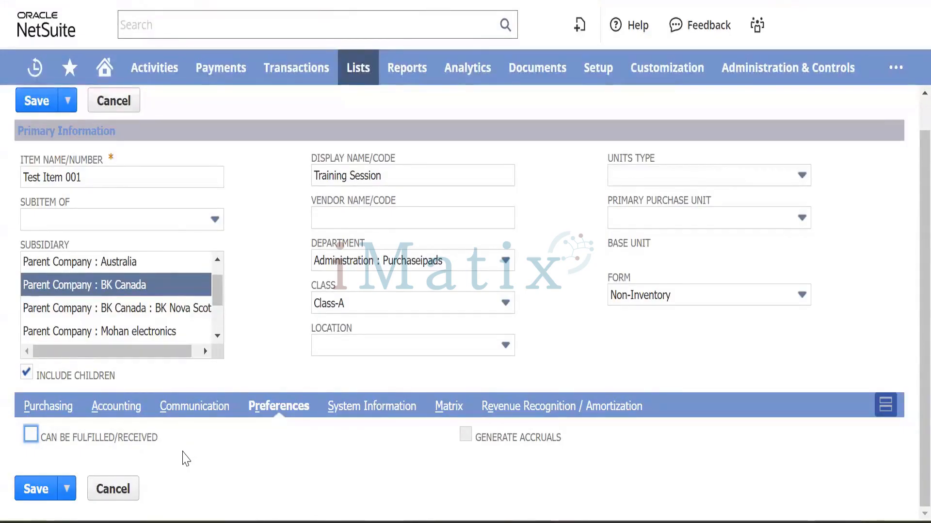
left_click(31, 435)
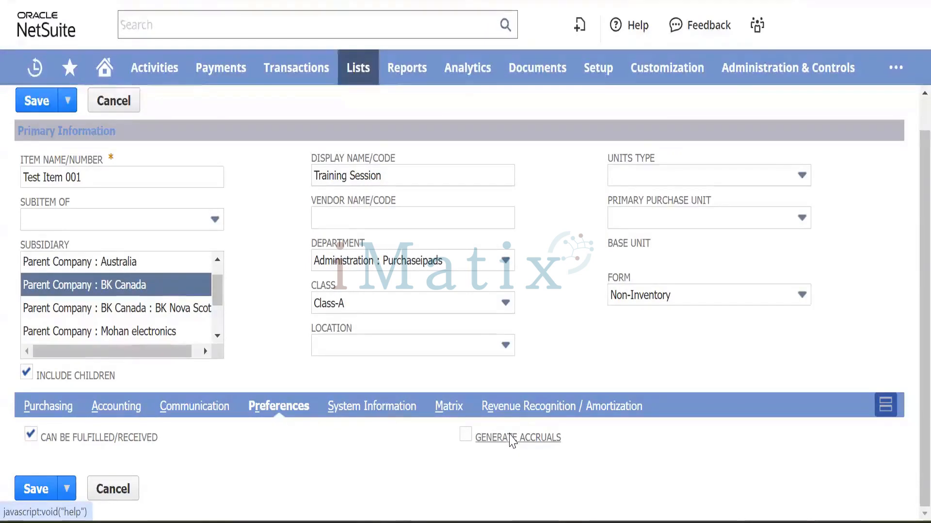
left_click(512, 439)
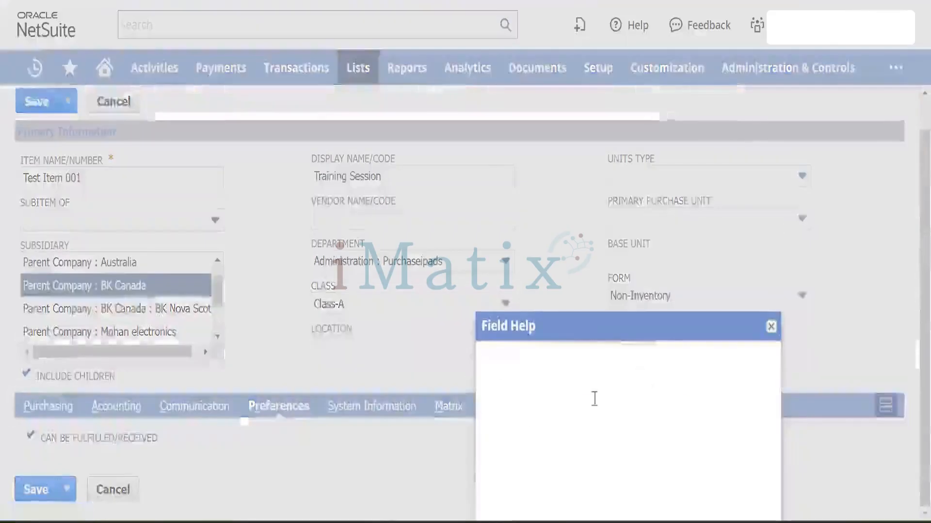
left_click(772, 326)
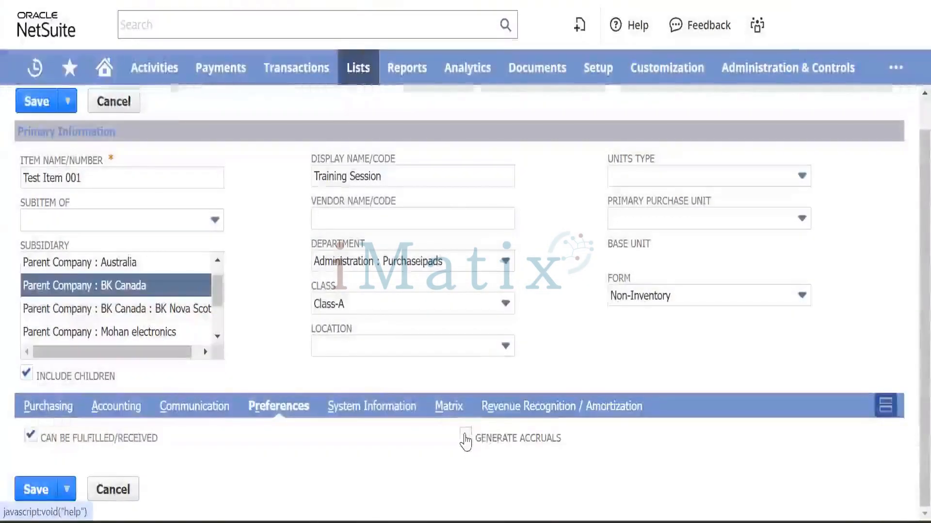
left_click(465, 435)
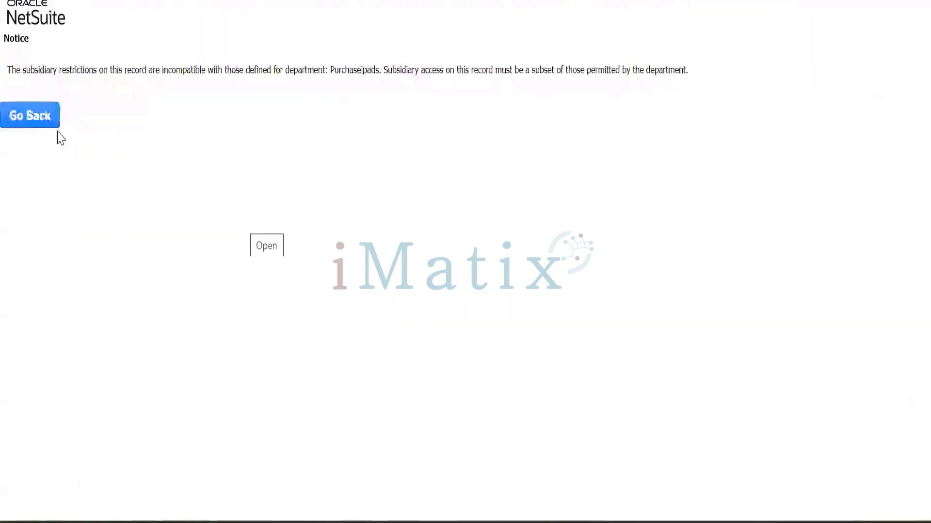
Back on the item form, change the expense account from 6081 Miscellaneous Expense to 6010 Advertising.
left_click(28, 124)
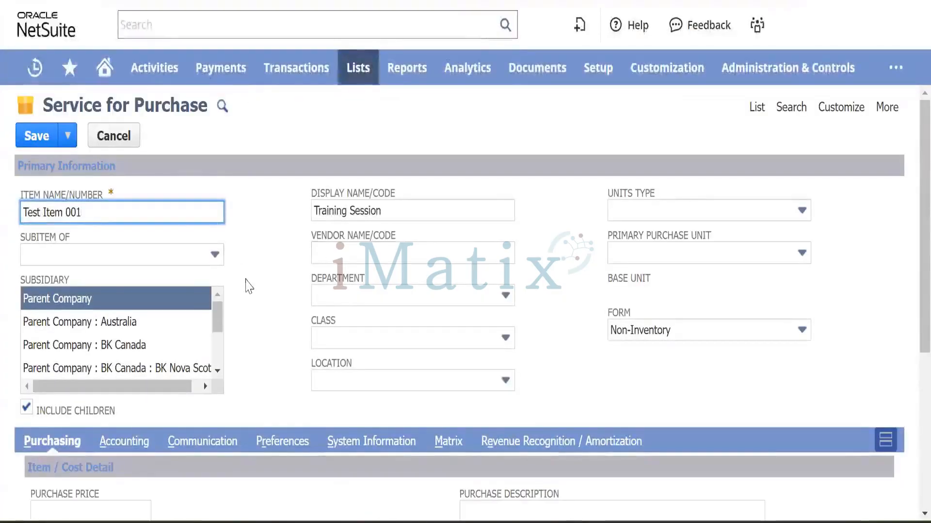
scroll(283, 288, "down", 2)
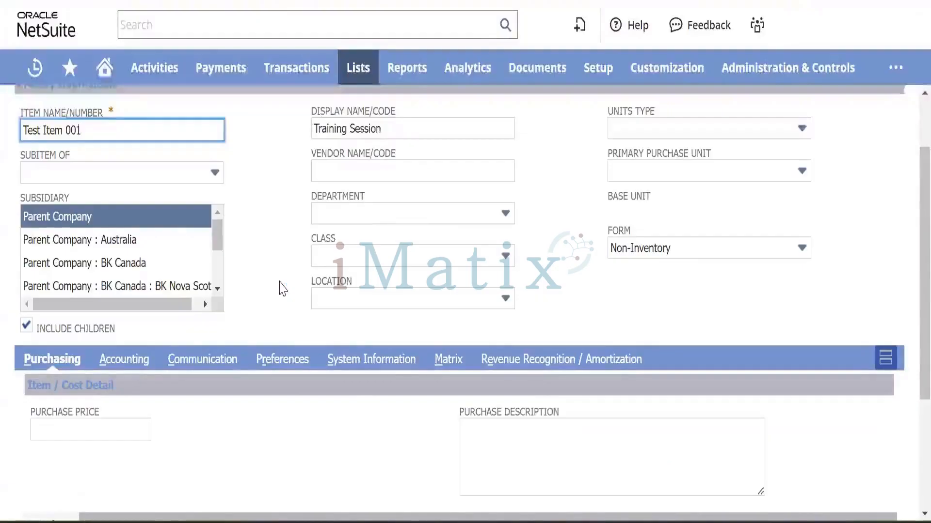
scroll(281, 288, "down", 4)
left_click(123, 177)
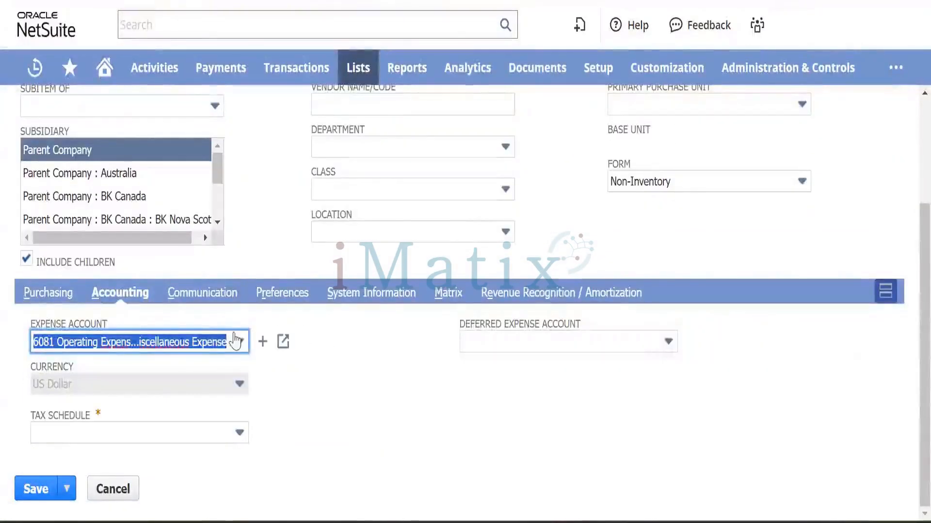
left_click(238, 342)
scroll(191, 252, "up", 2)
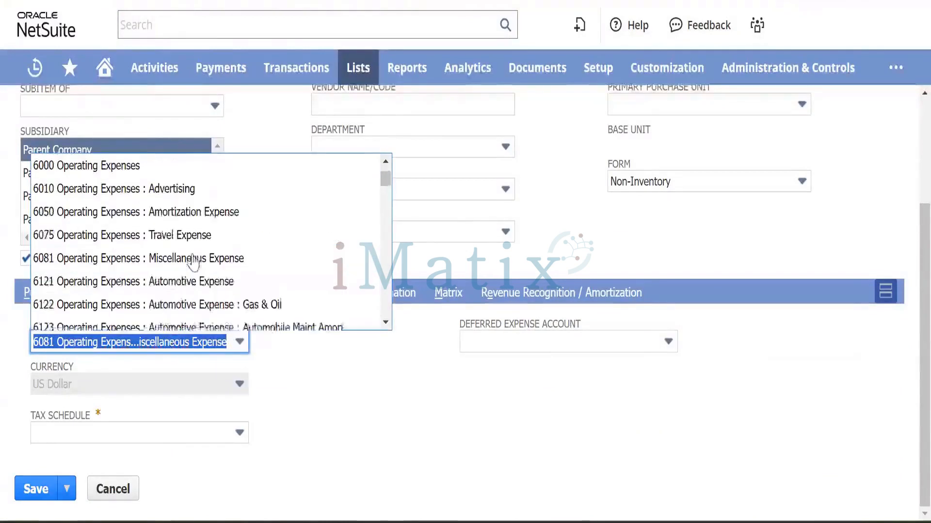
left_click(188, 192)
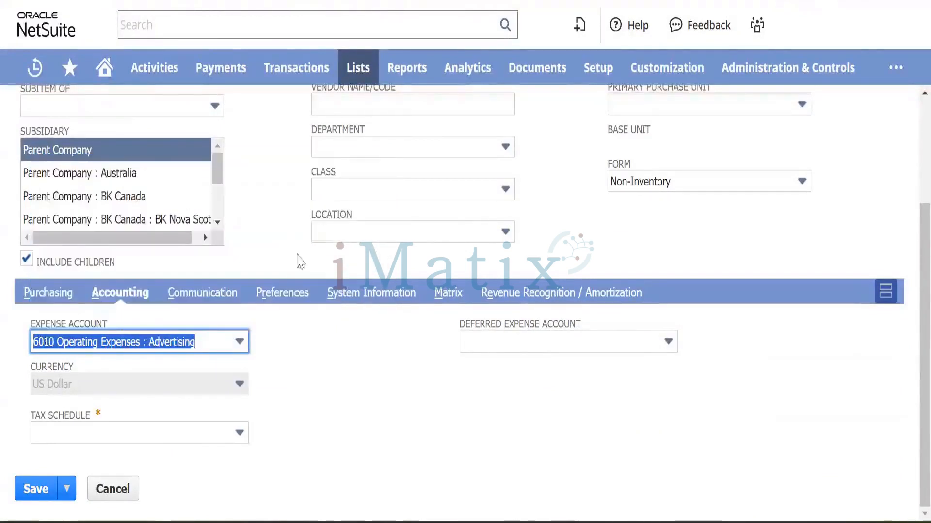
left_click(318, 360)
scroll(320, 327, "up", 3)
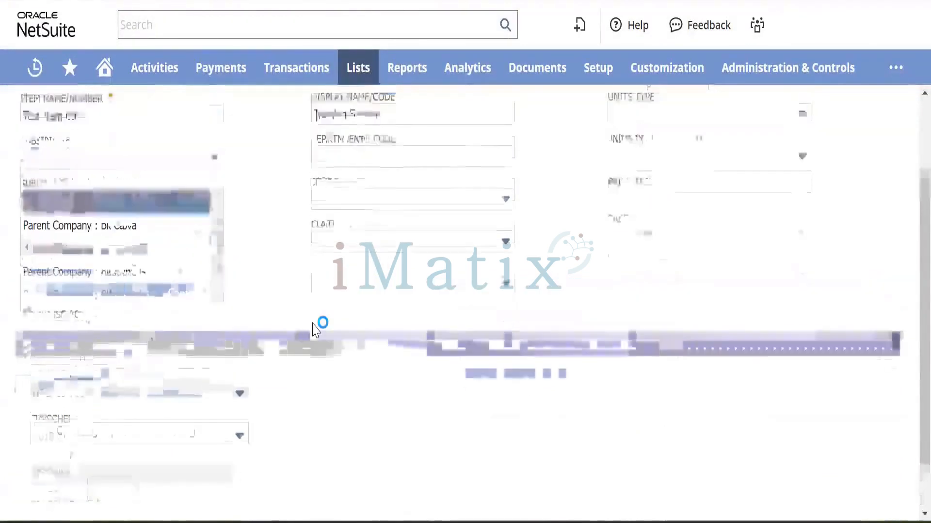
Create a 'Finance' department for Parent Company : BK Canada, children included, and assign it.
left_click(528, 295)
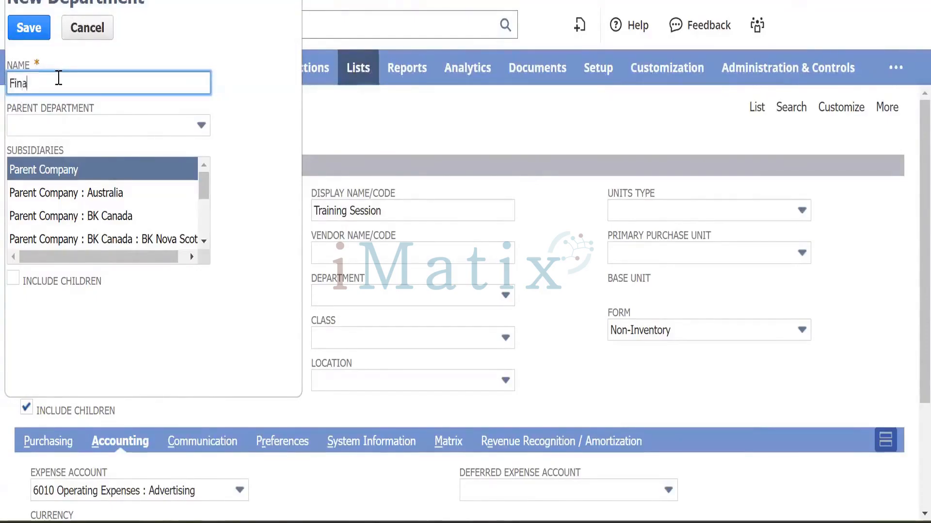
key("Tab")
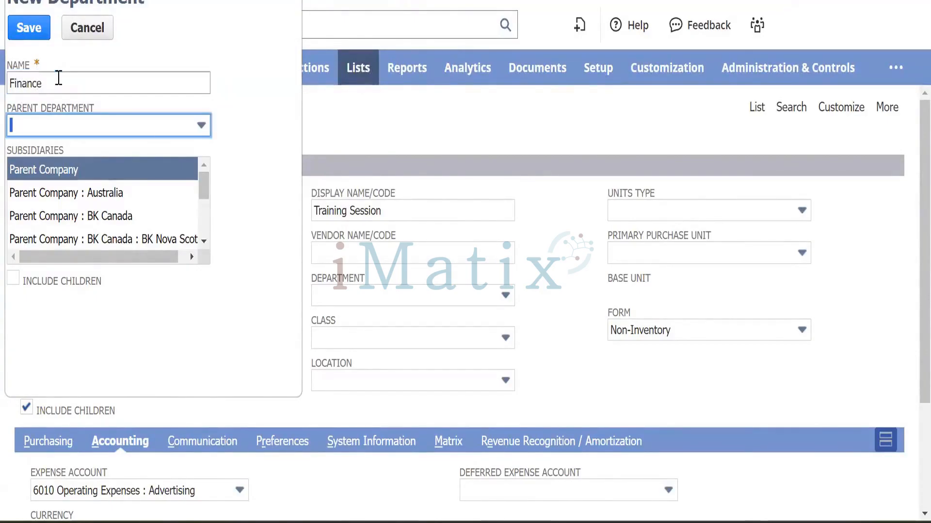
left_click(99, 217)
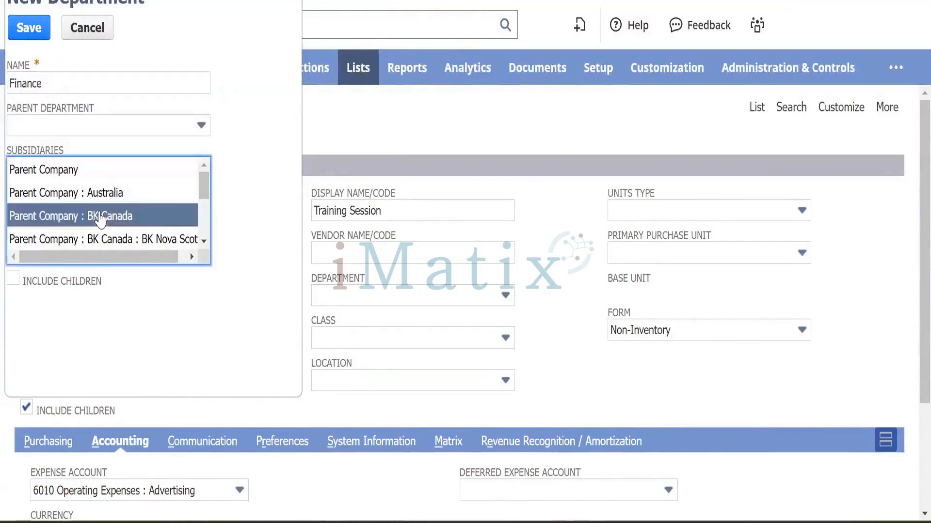
left_click(22, 294)
left_click(15, 284)
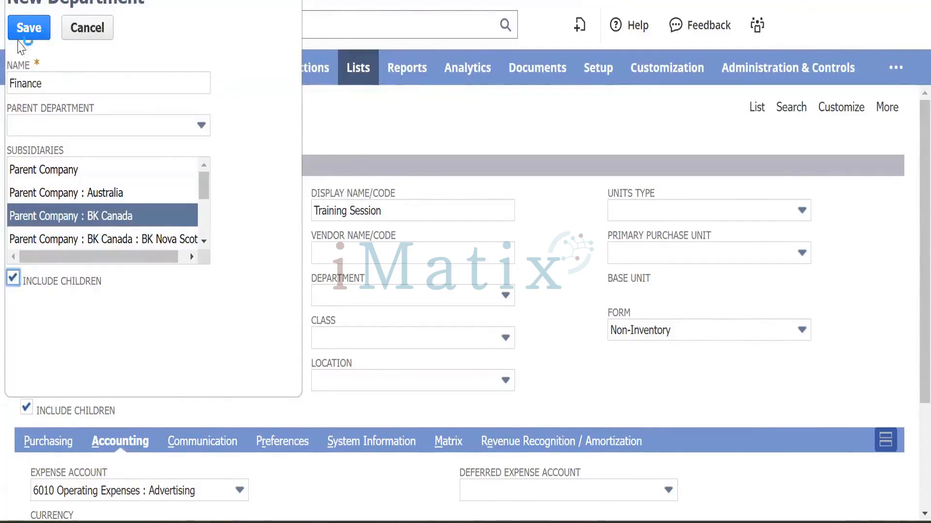
key("Return")
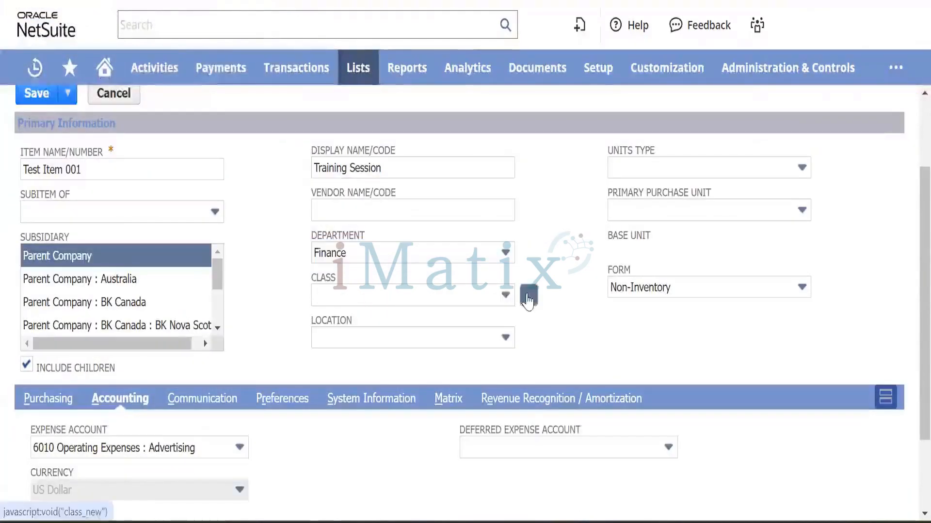
Create a 'Service' class for Parent Company : BK Canada with children, then view Preferences.
left_click(528, 296)
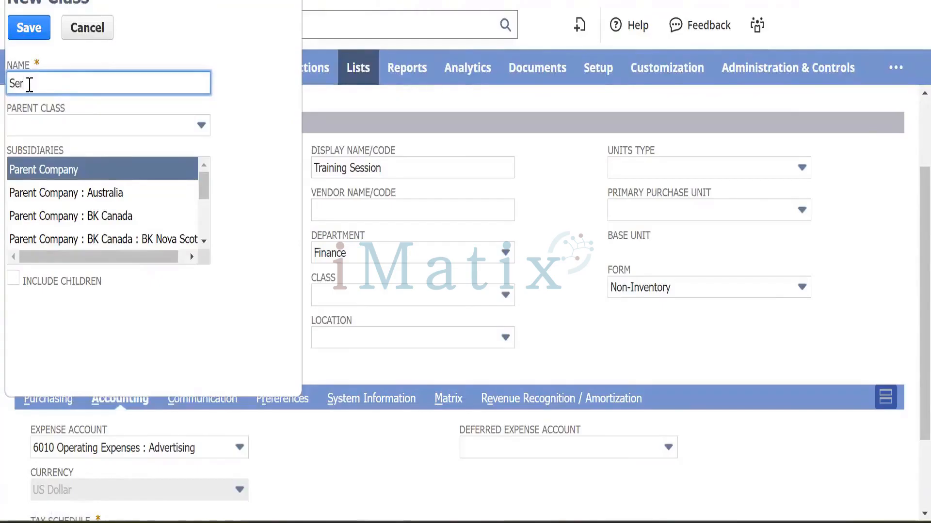
key("Tab")
key("Tab")
key("Tab")
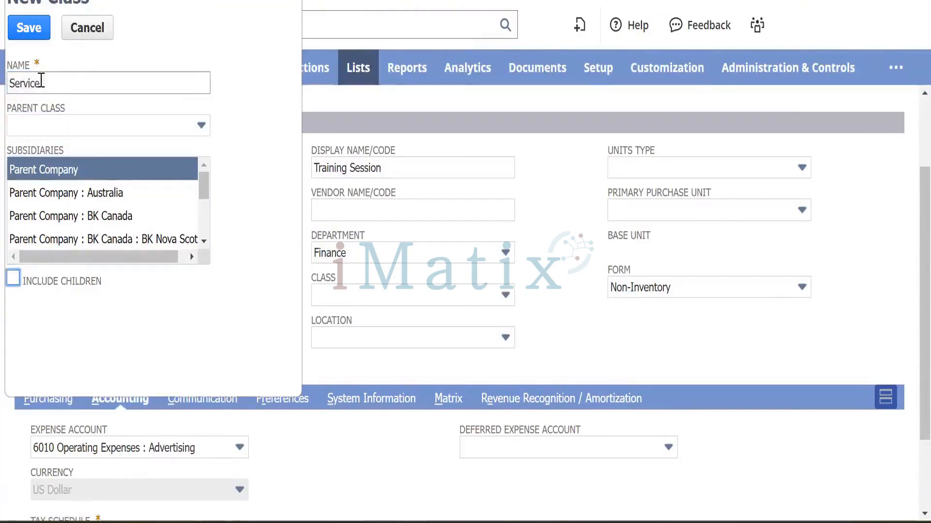
left_click(82, 216)
left_click(10, 284)
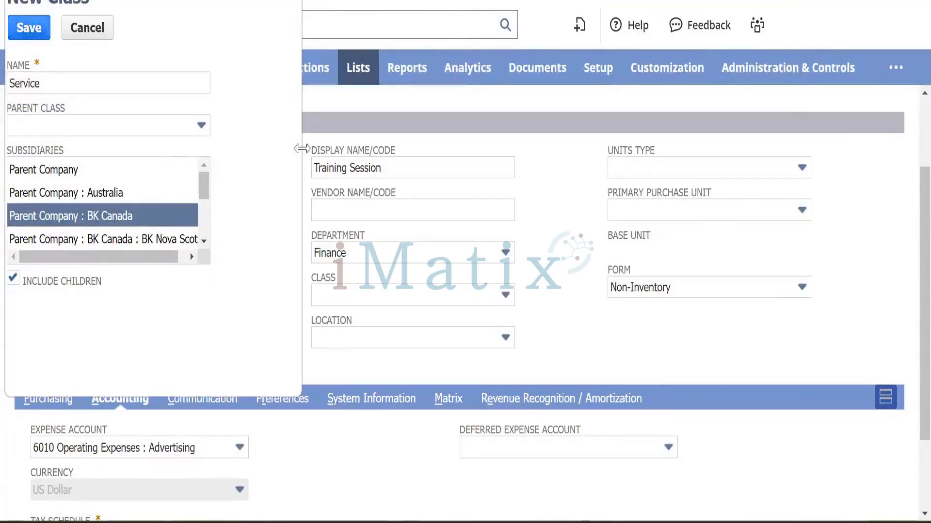
key("Return")
scroll(269, 303, "down", 2)
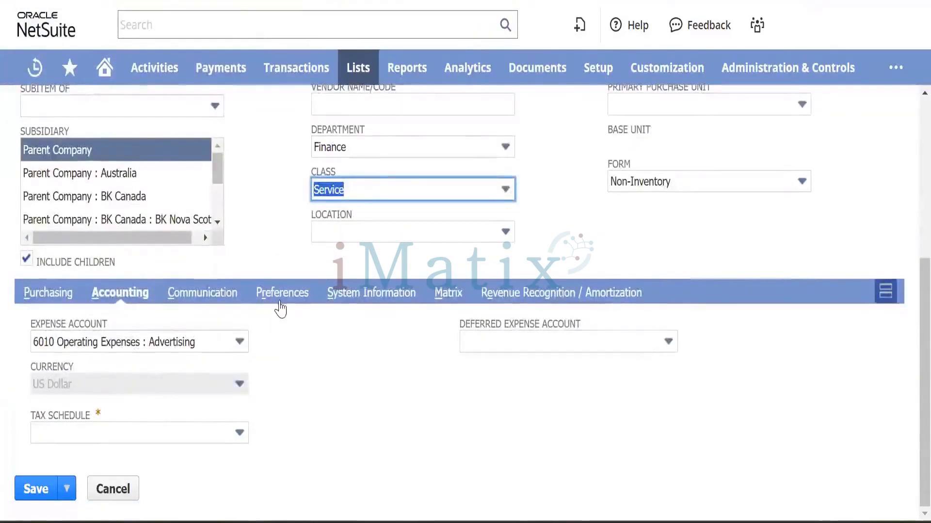
left_click(284, 294)
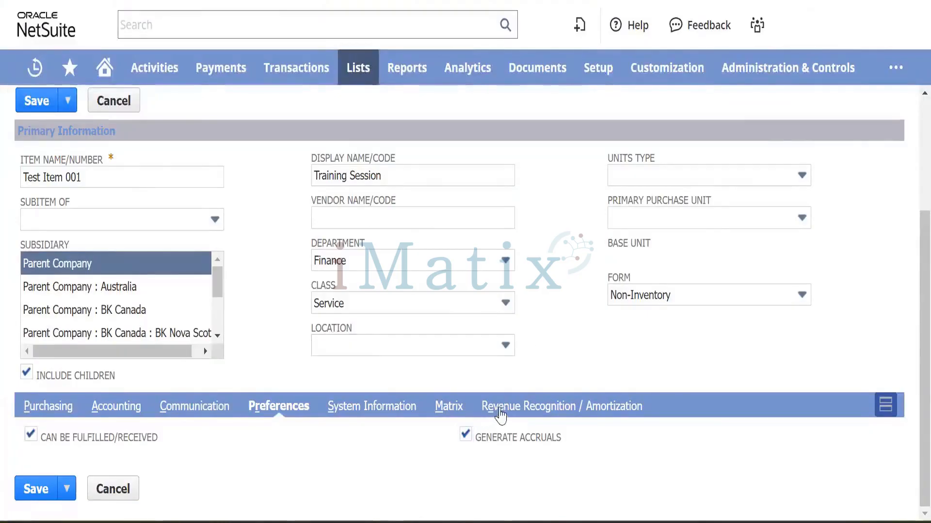
Check the revenue recognition settings, attempt a save, and dismiss the missing tax schedule alert.
left_click(509, 410)
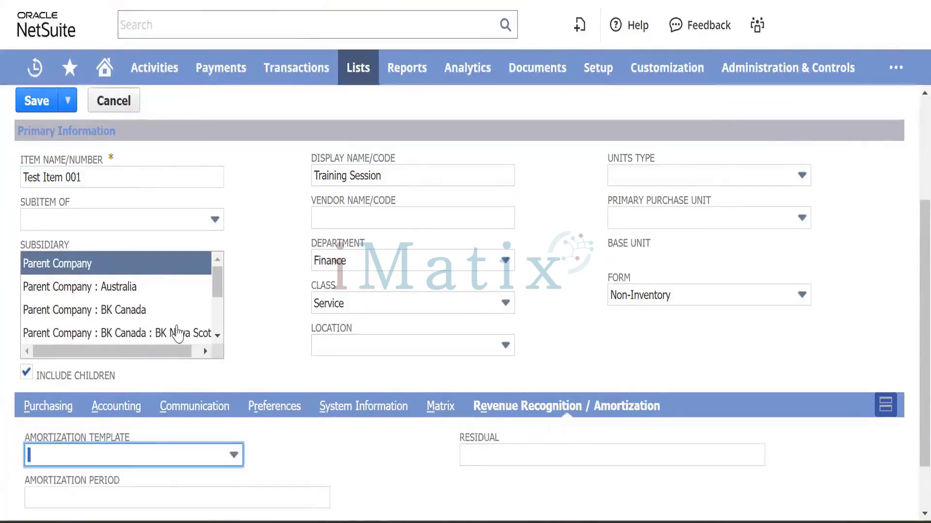
scroll(177, 334, "down", 3)
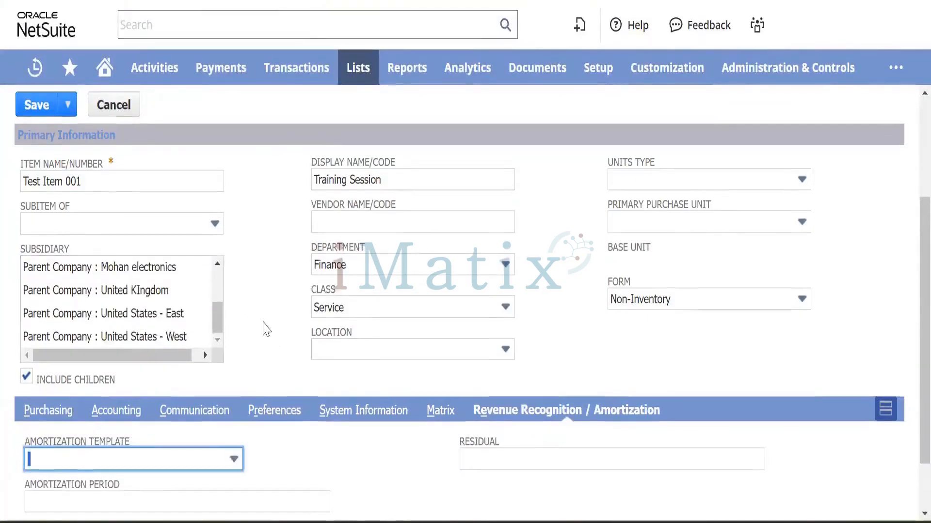
scroll(266, 330, "up", 1)
scroll(267, 330, "up", 3)
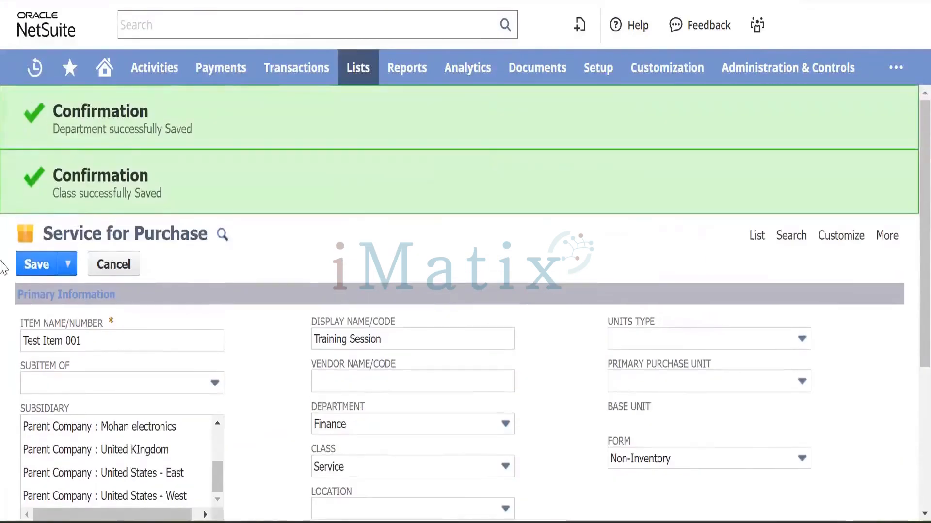
left_click(31, 267)
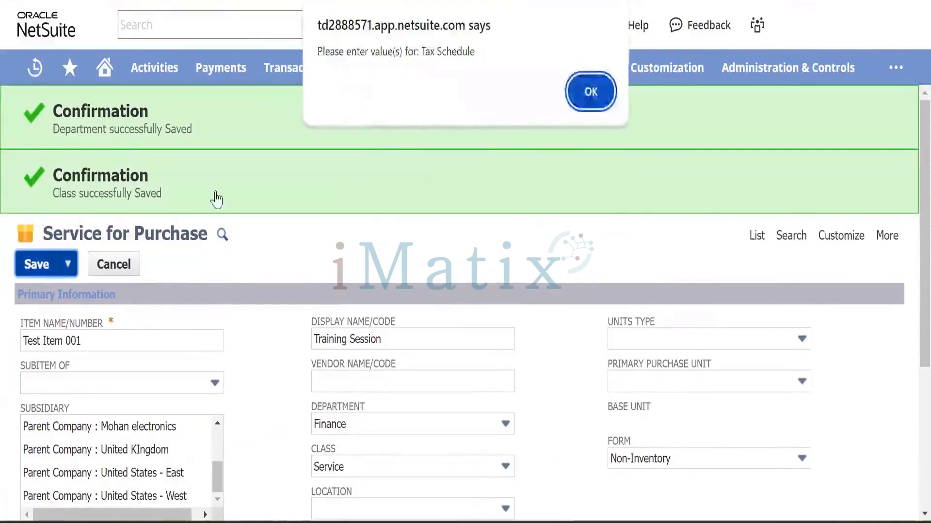
left_click(591, 93)
Set the item's Tax Schedule to Taxable on the Accounting subtab and save again.
scroll(37, 321, "down", 5)
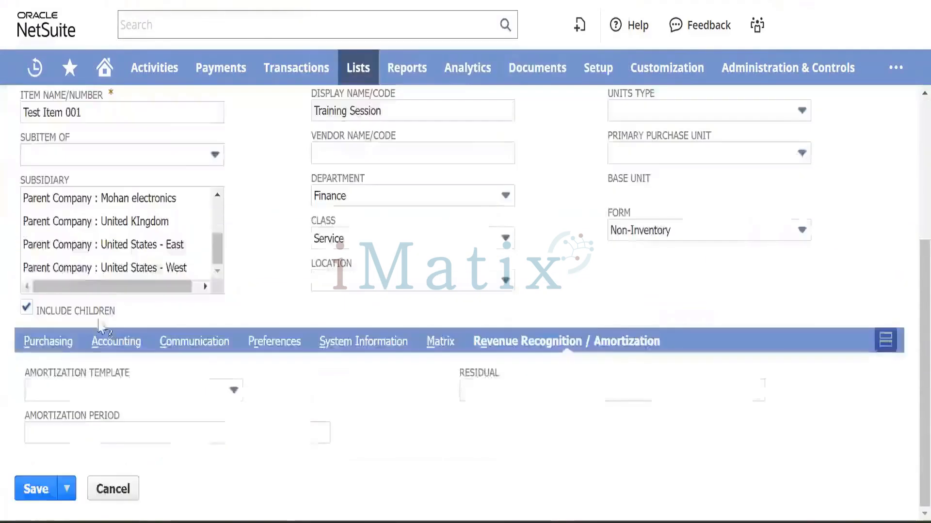
left_click(49, 341)
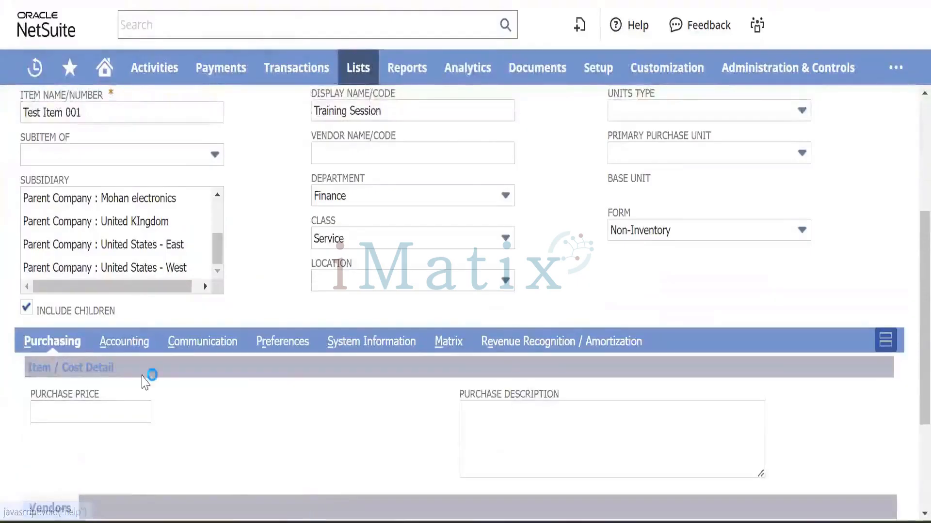
scroll(71, 299, "down", 3)
scroll(73, 299, "up", 2)
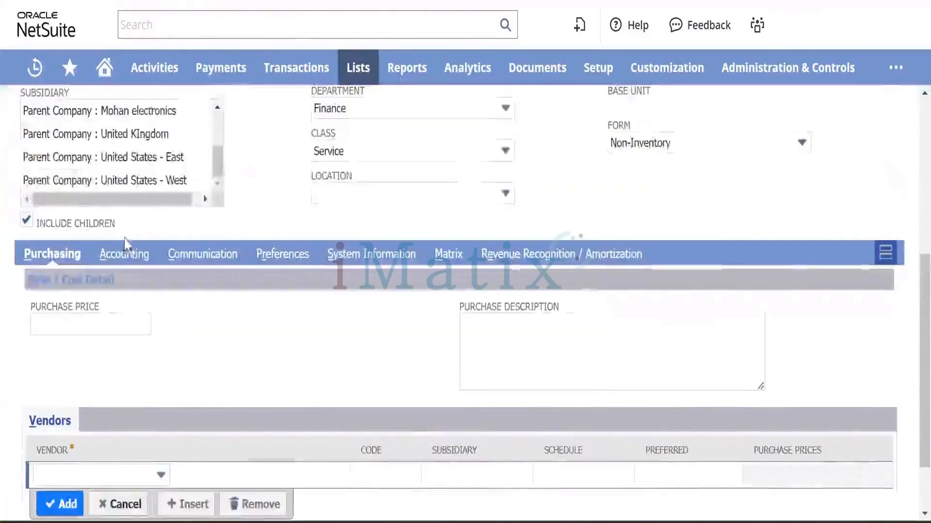
left_click(127, 252)
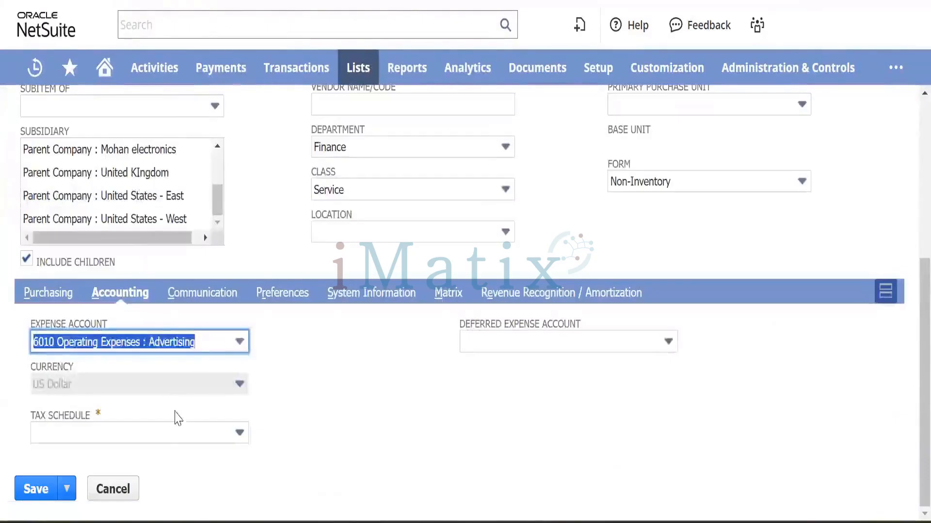
left_click(201, 439)
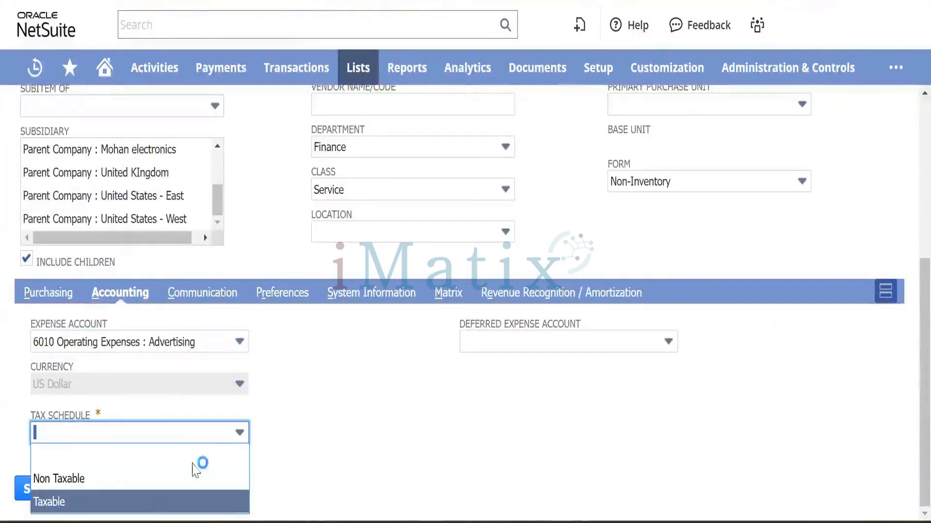
key("Return")
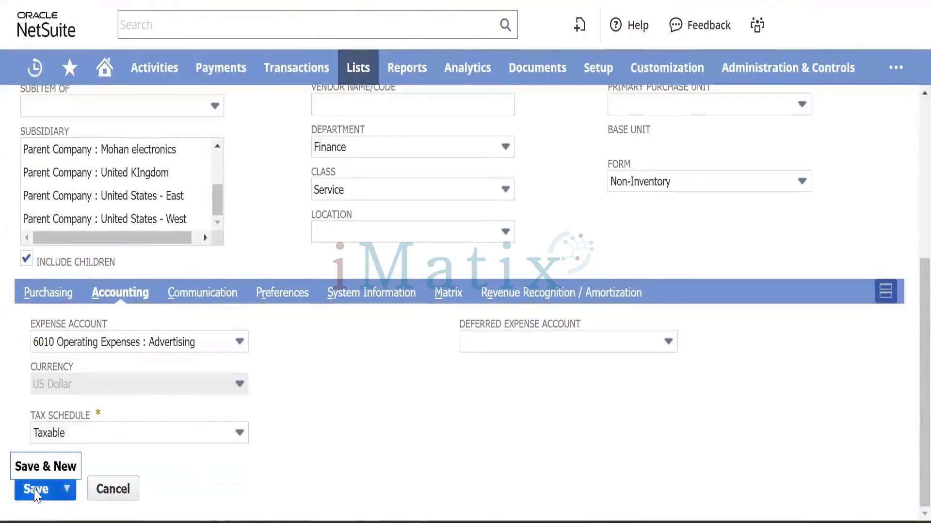
left_click(35, 491)
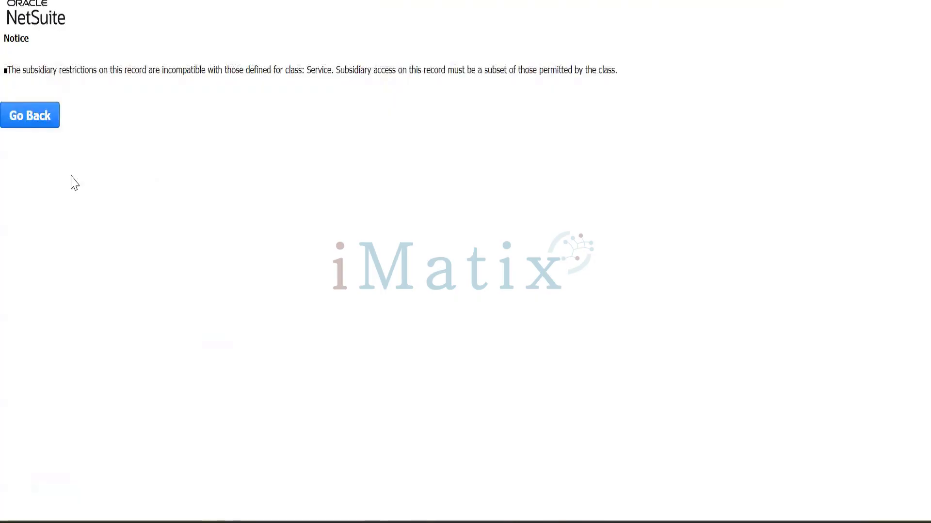
Back on the item form, set department to Finance and leave the class empty.
left_click(30, 119)
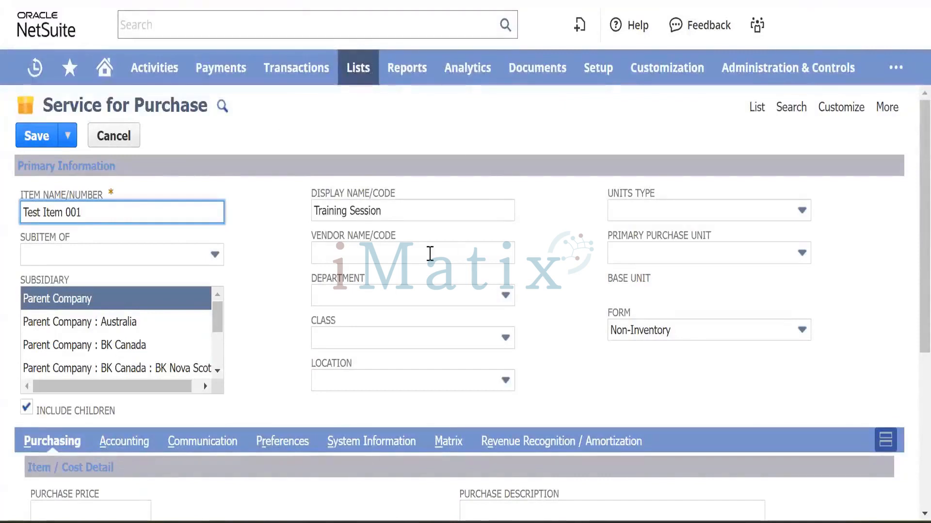
left_click(472, 295)
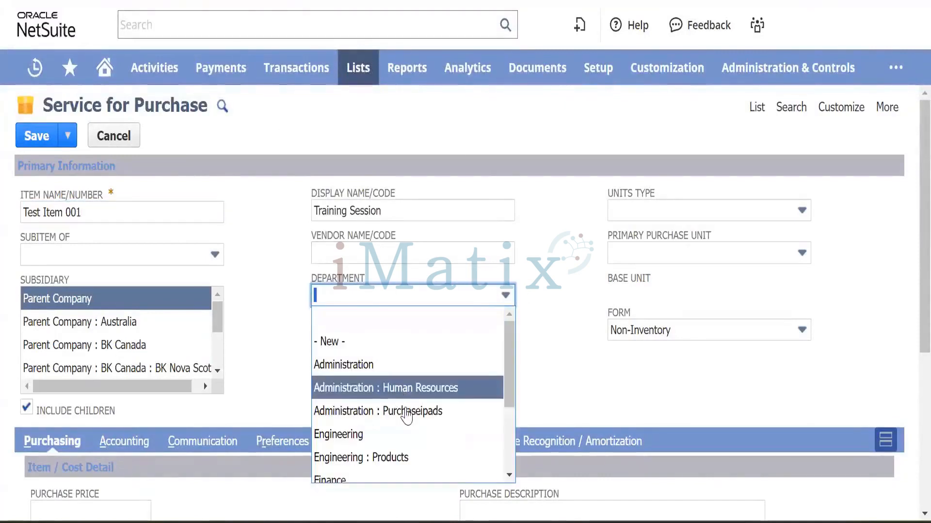
scroll(388, 401, "down", 3)
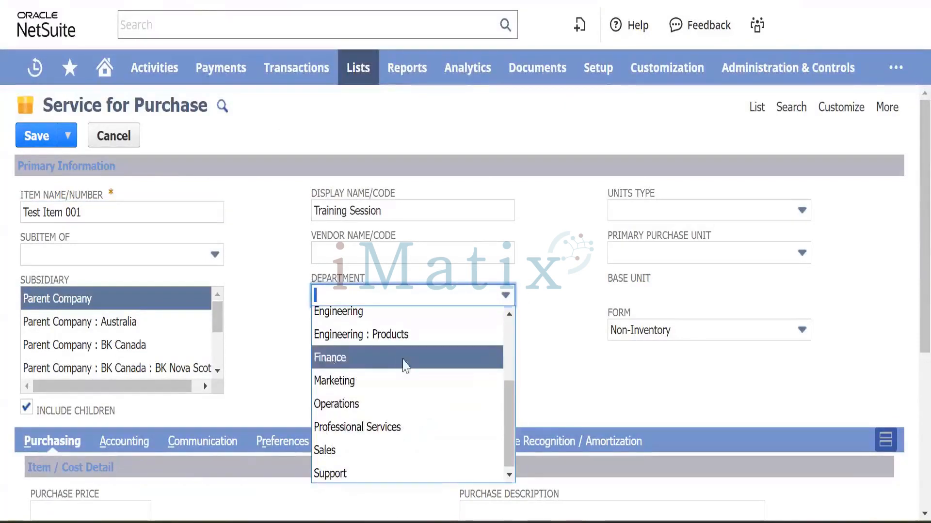
left_click(404, 361)
left_click(504, 338)
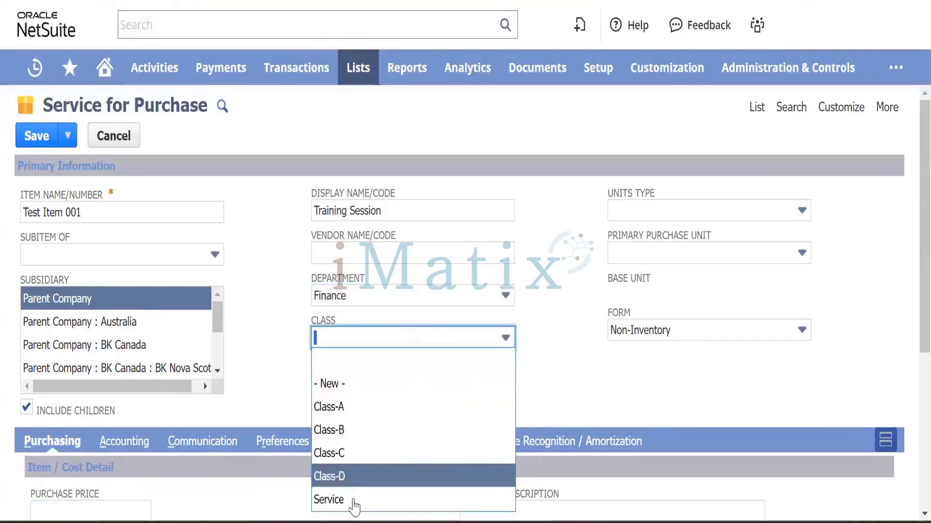
left_click(354, 504)
left_click(441, 338)
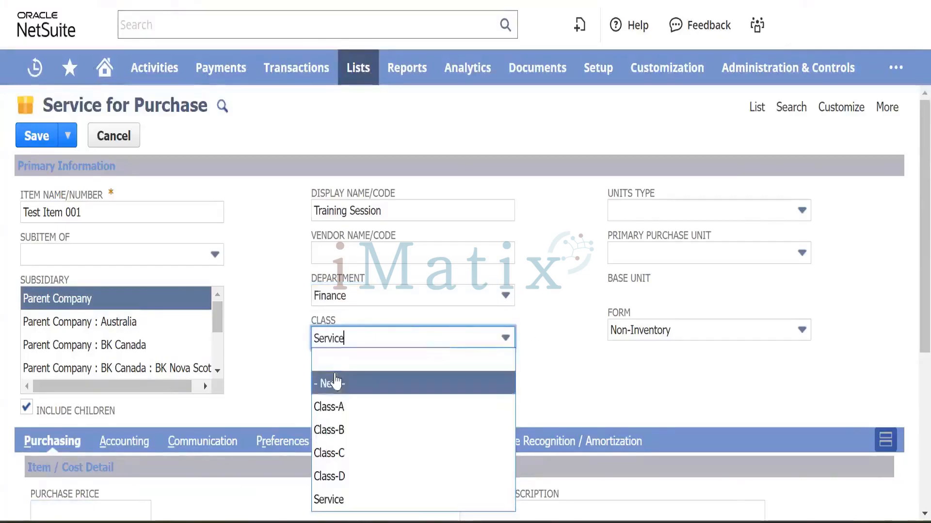
left_click(346, 363)
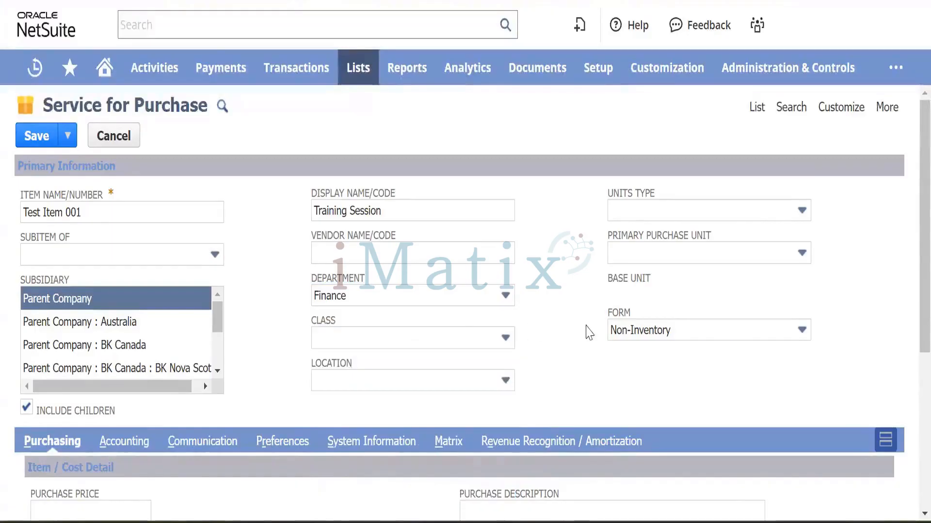
scroll(528, 328, "down", 5)
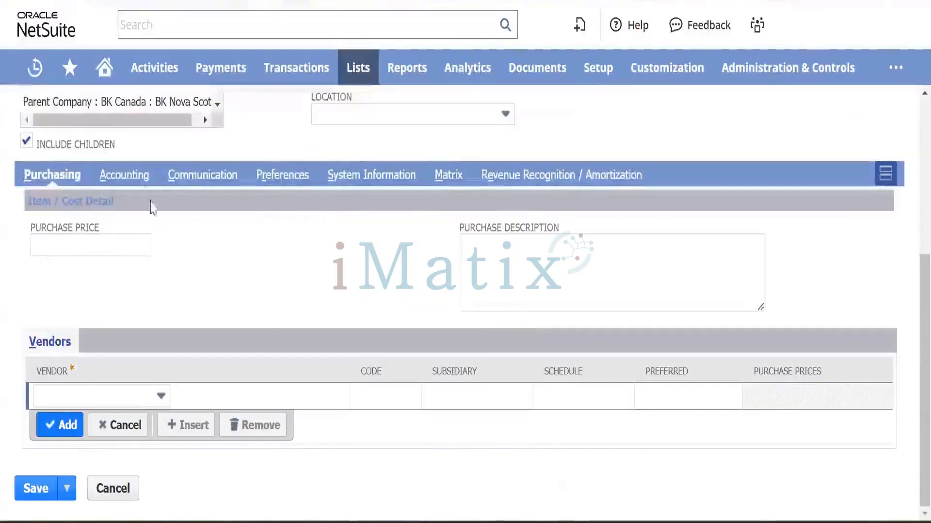
Set Tax Schedule to Taxable and Expense Account to 6010 Operating Expenses : Advertising.
left_click(135, 177)
left_click(162, 431)
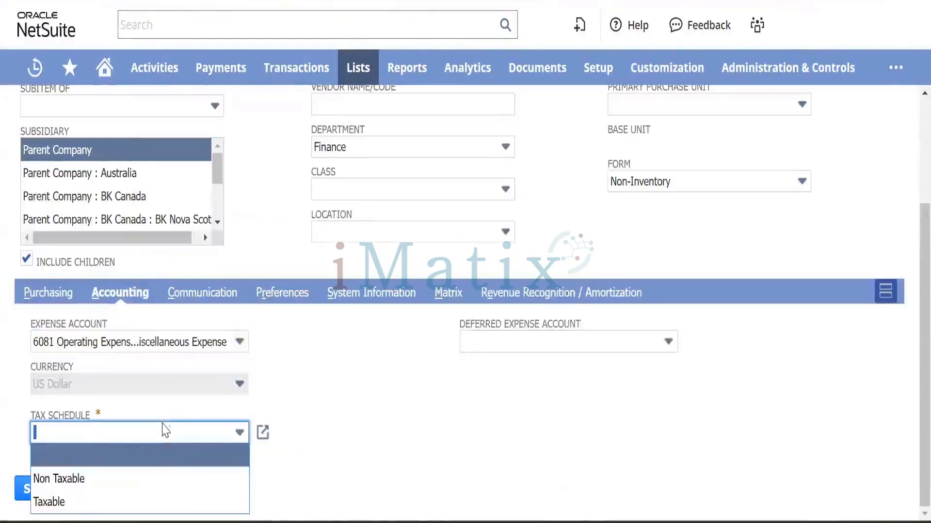
left_click(46, 502)
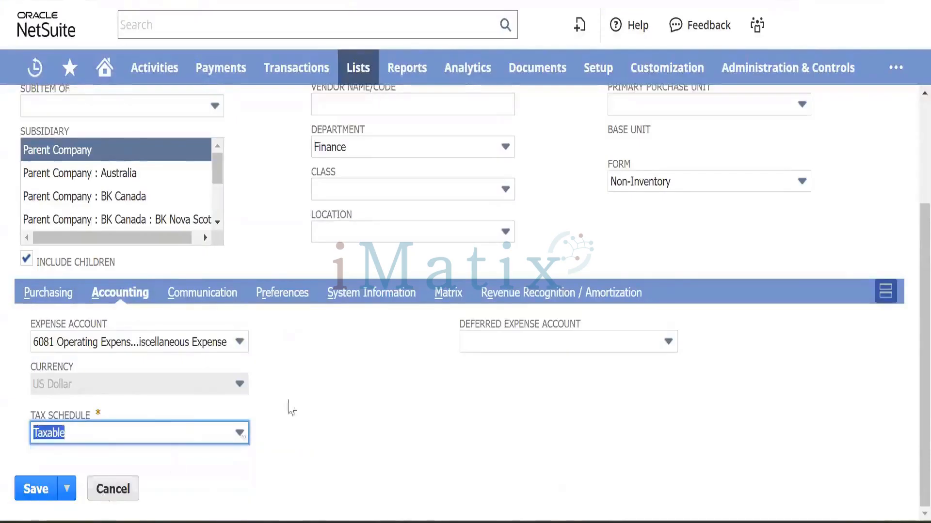
left_click(230, 342)
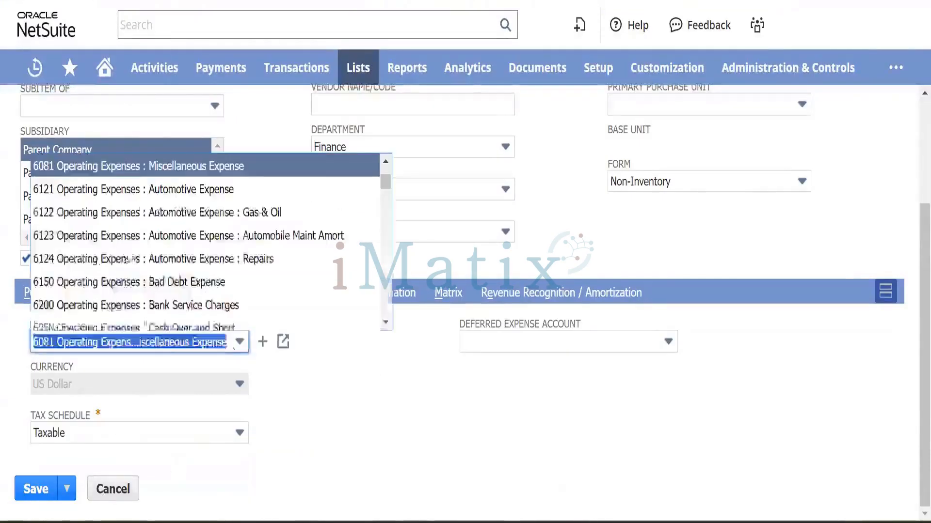
scroll(222, 240, "up", 5)
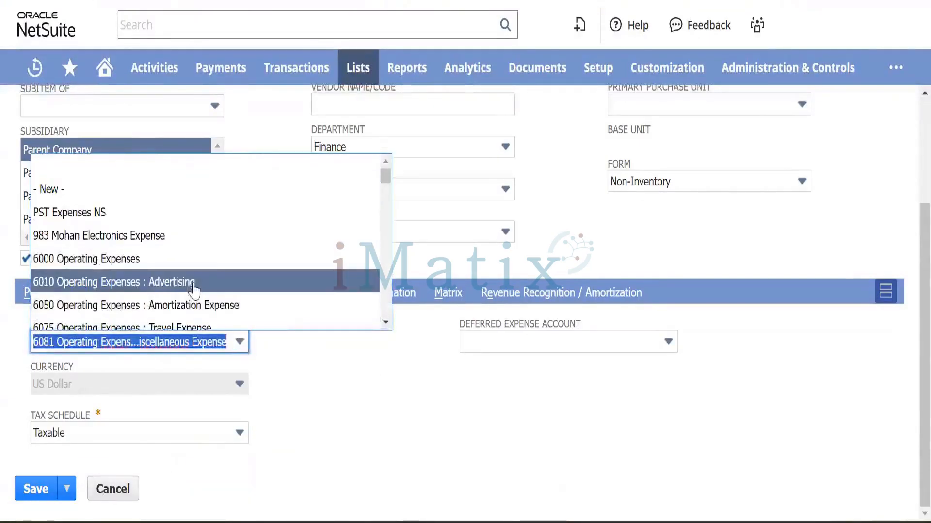
left_click(155, 276)
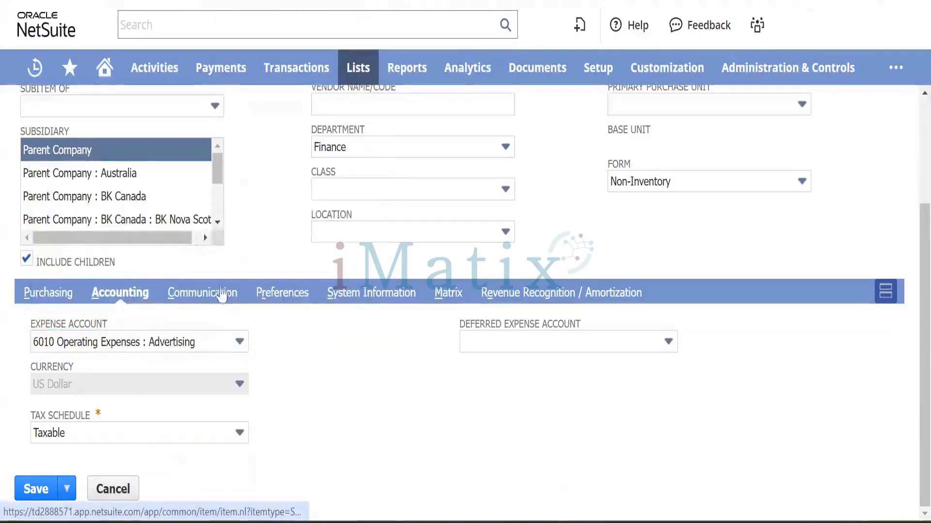
Turn on Generate Accruals in Preferences and save the item.
left_click(281, 297)
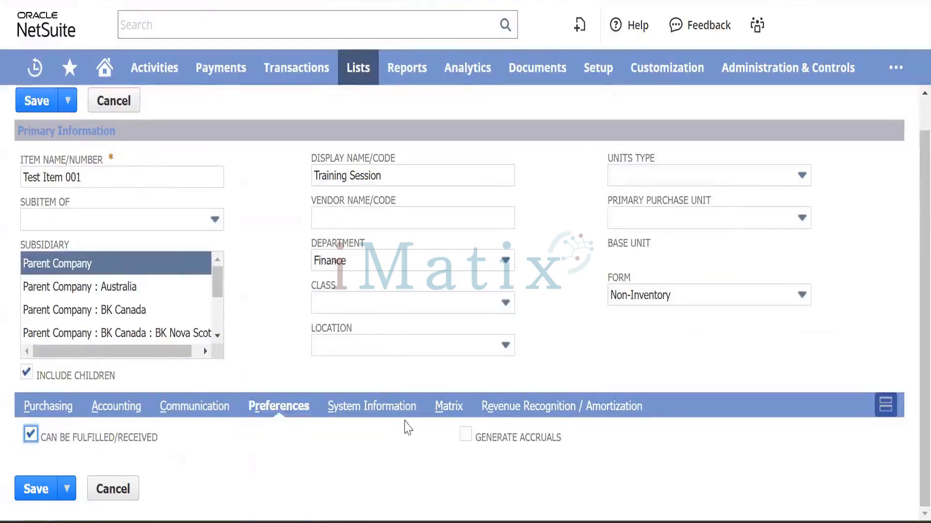
left_click(465, 439)
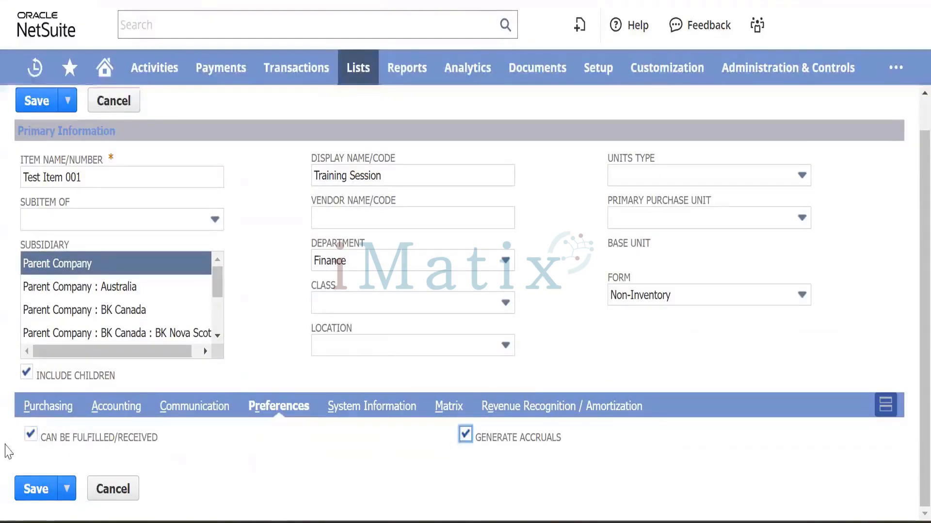
left_click(36, 489)
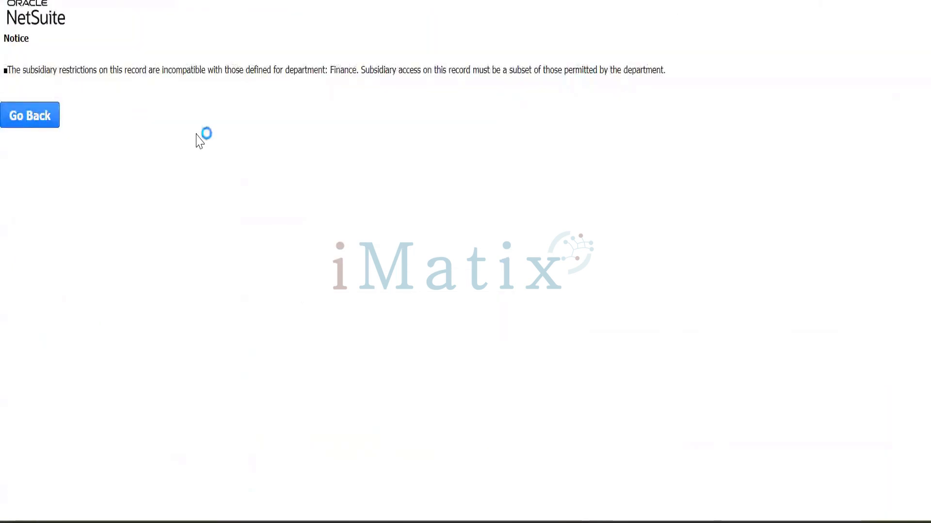
Go back to the item form and navigate to Setup > Company > Setup Tasks > Subsidiaries.
left_click(38, 121)
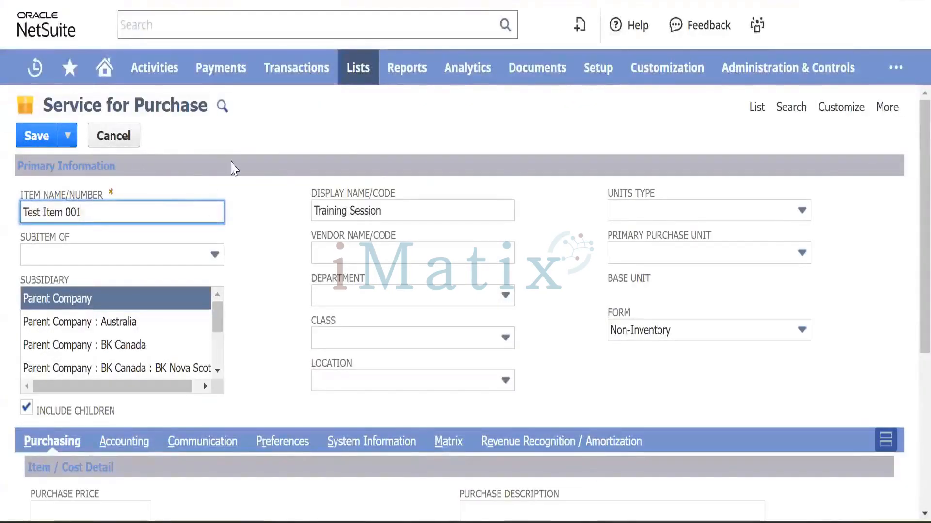
mouse_move(598, 71)
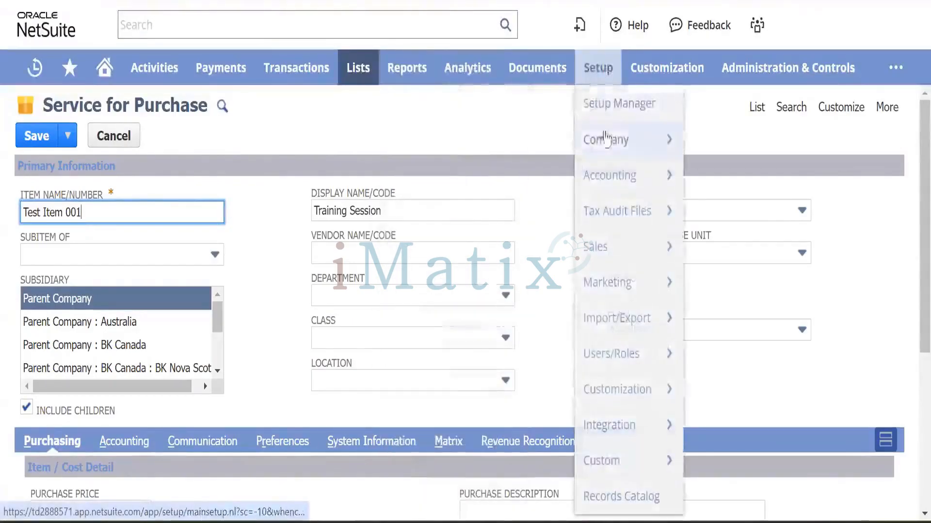
mouse_move(610, 140)
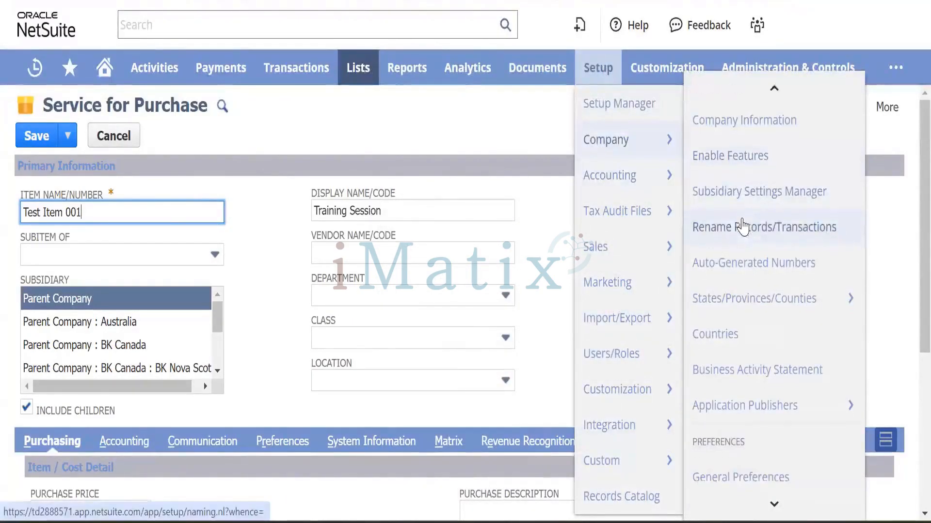
scroll(742, 225, "down", 5)
scroll(743, 223, "down", 5)
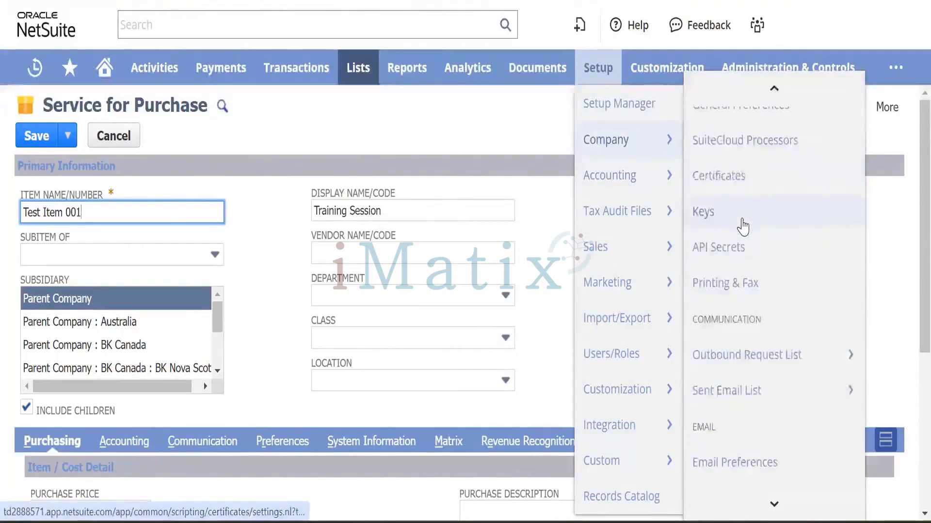
mouse_move(726, 331)
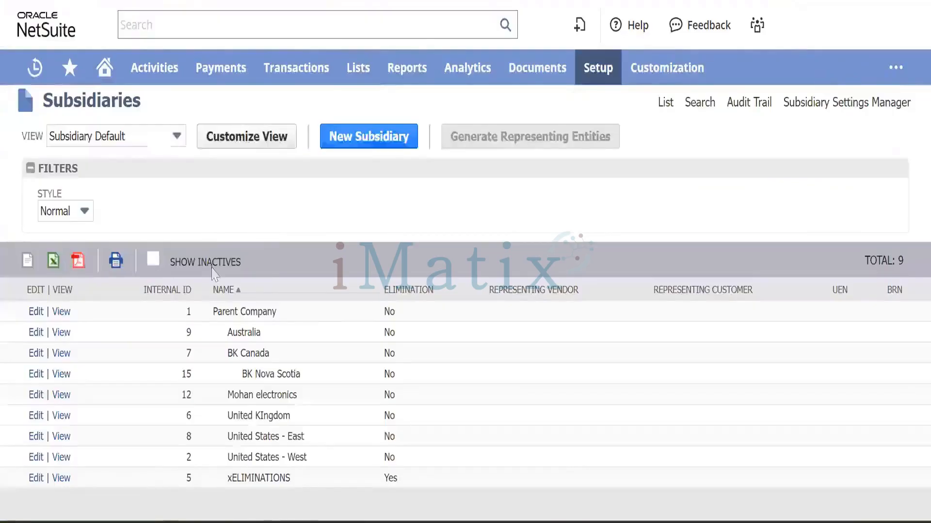
Open BK Nova Scotia for editing, browse Addresses, Vendor Bill Matching, Nexuses and Preferences, then cancel.
left_click(37, 375)
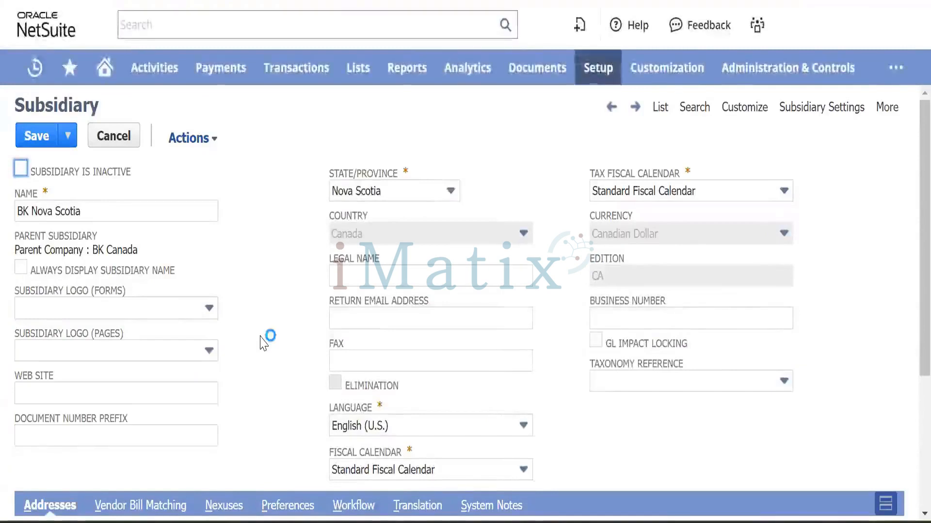
scroll(263, 343, "down", 4)
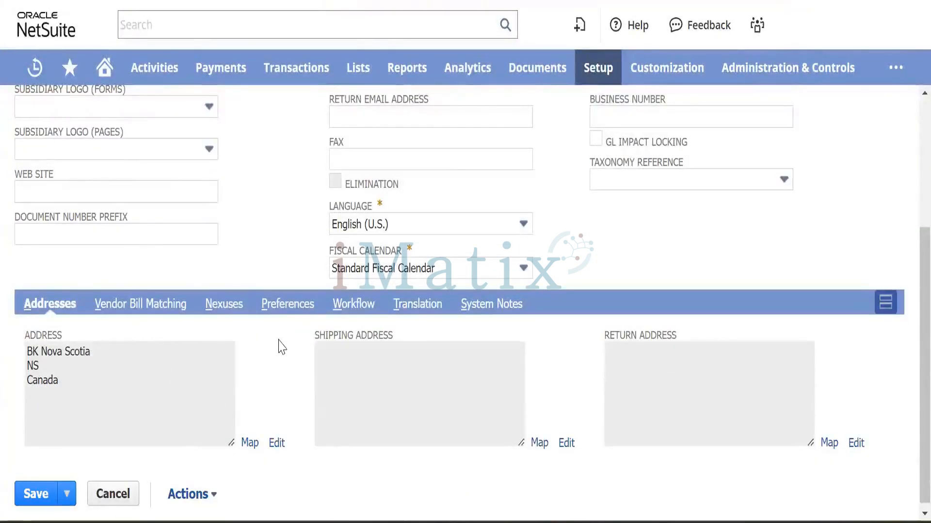
scroll(284, 339, "up", 3)
scroll(284, 339, "down", 2)
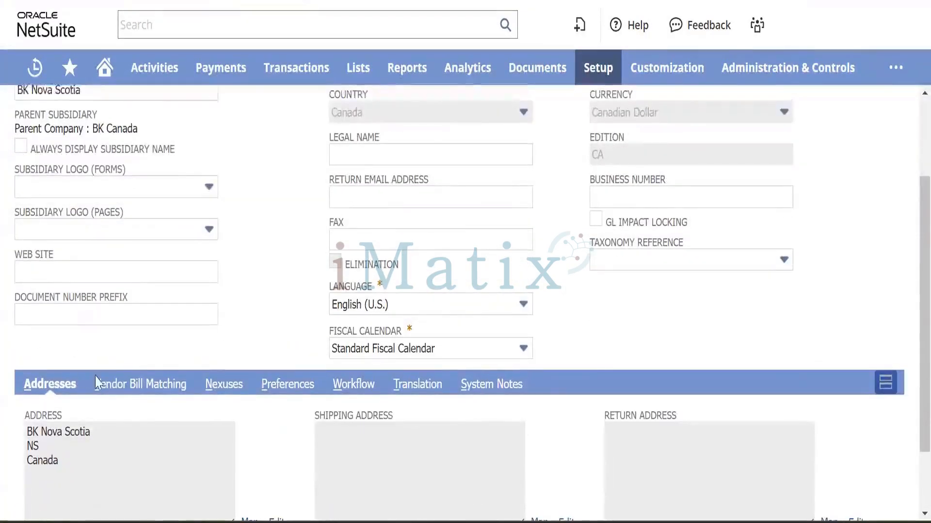
left_click(141, 383)
scroll(222, 245, "down", 2)
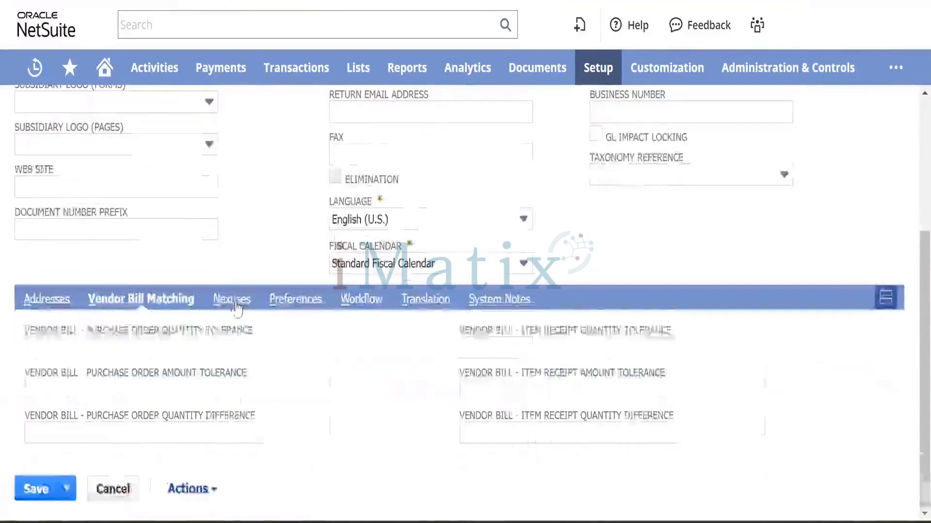
left_click(240, 334)
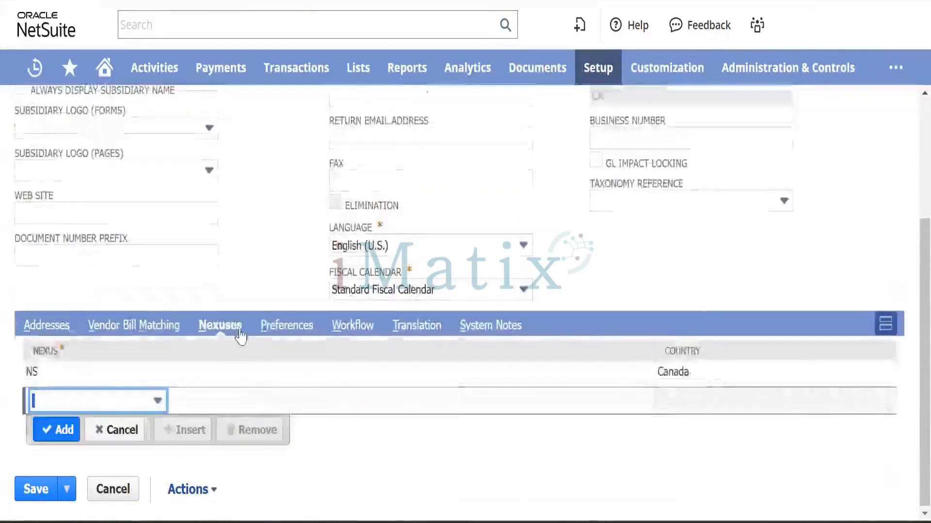
left_click(285, 328)
scroll(282, 253, "down", 2)
scroll(281, 252, "up", 6)
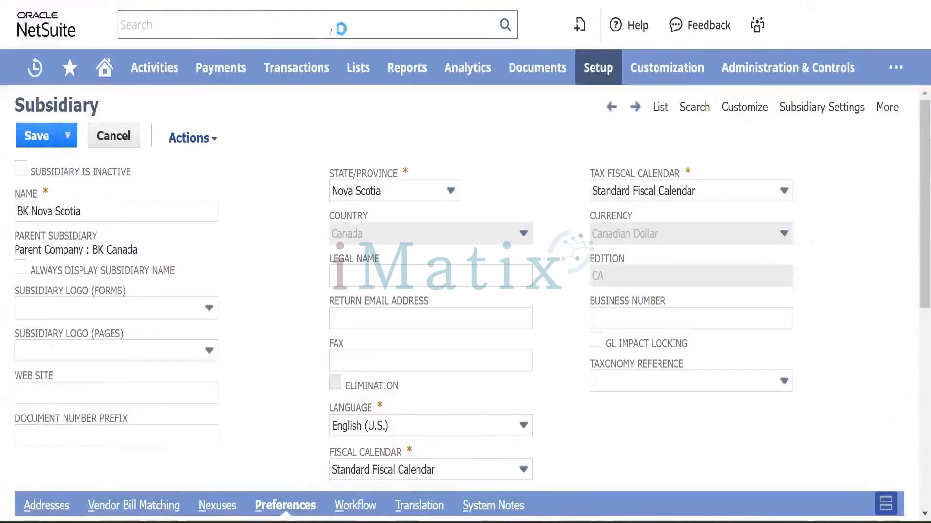
left_click(113, 136)
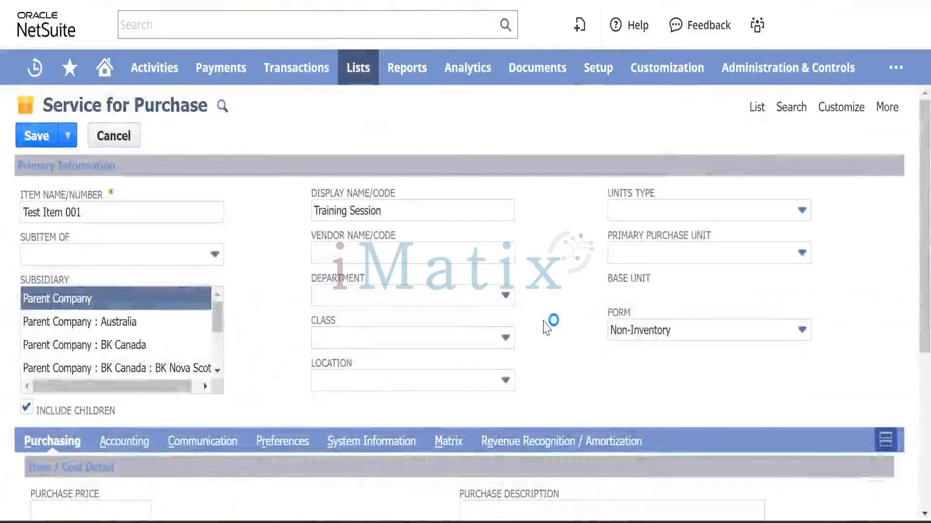
Set the item's Tax Schedule to Non Taxable.
scroll(423, 356, "down", 3)
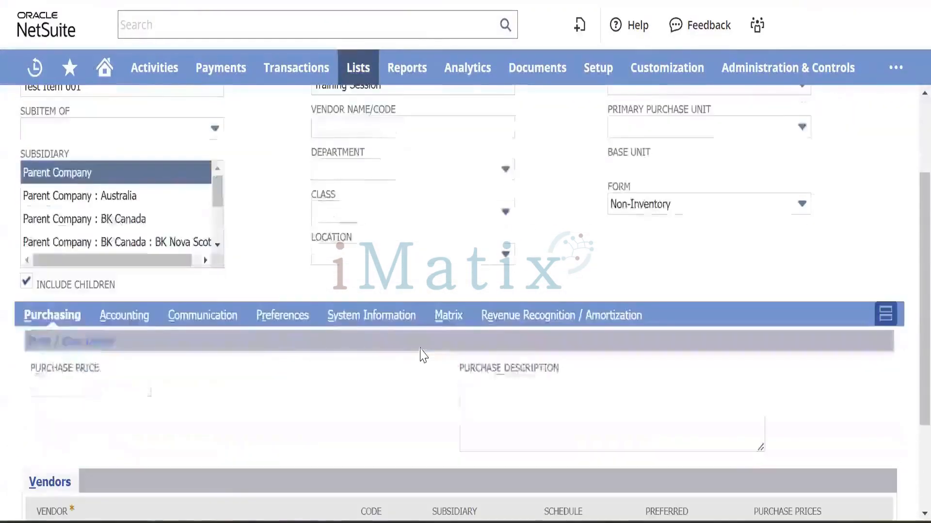
scroll(423, 355, "down", 3)
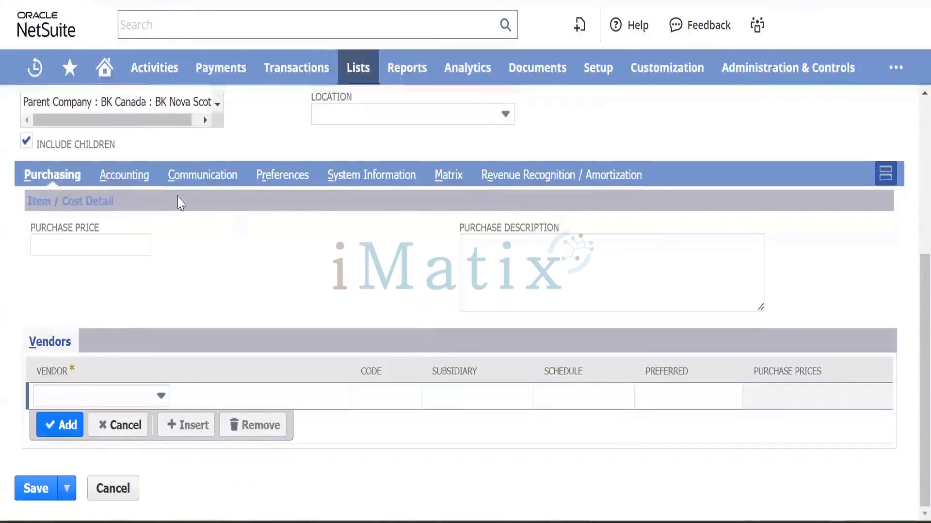
left_click(135, 183)
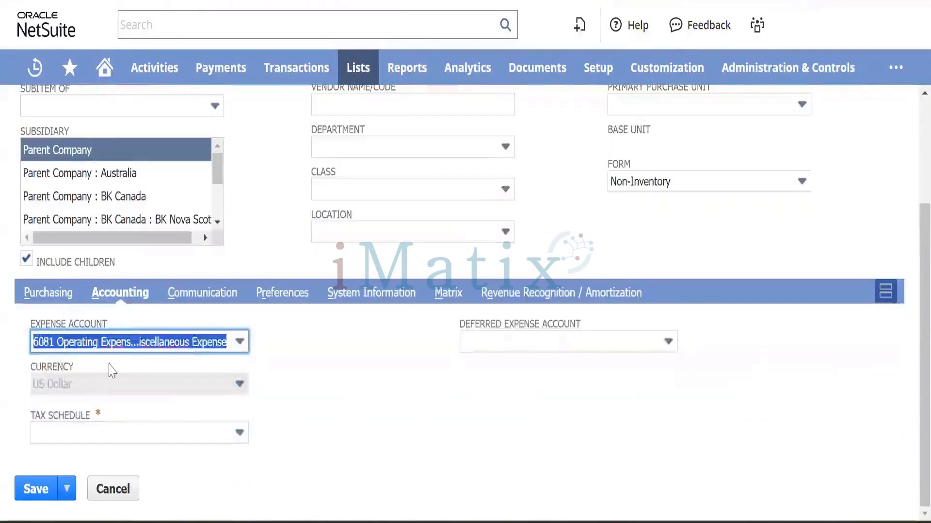
left_click(153, 434)
left_click(118, 480)
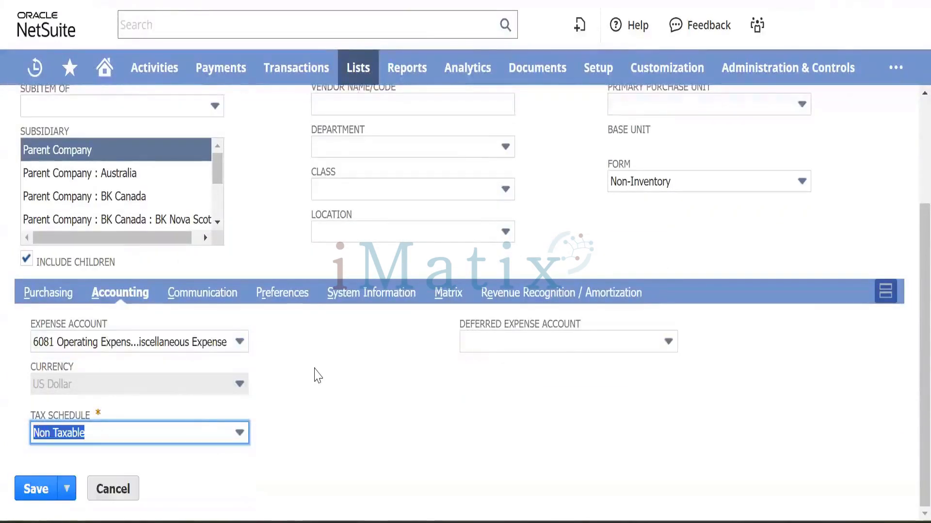
left_click(316, 376)
Check Can Be Fulfilled/Received and Generate Accruals in the item's Preferences.
left_click(290, 293)
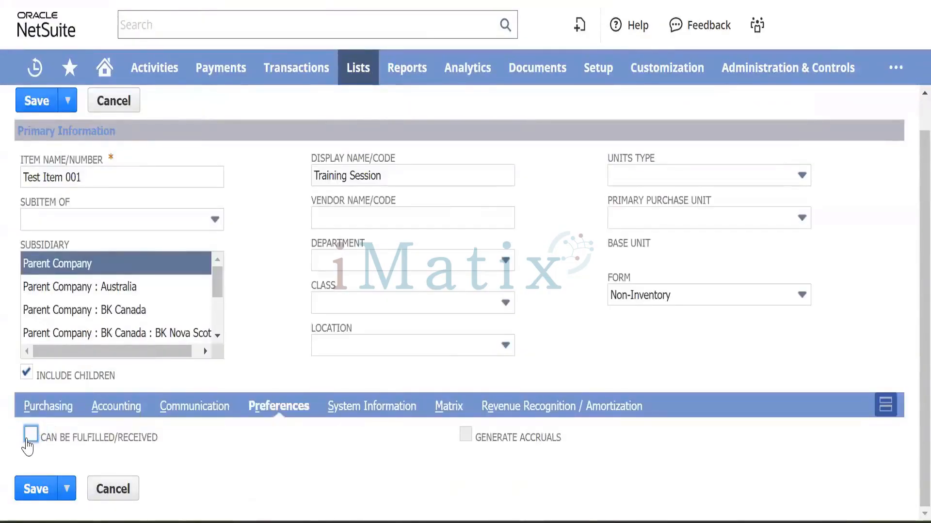
left_click(27, 439)
left_click(465, 437)
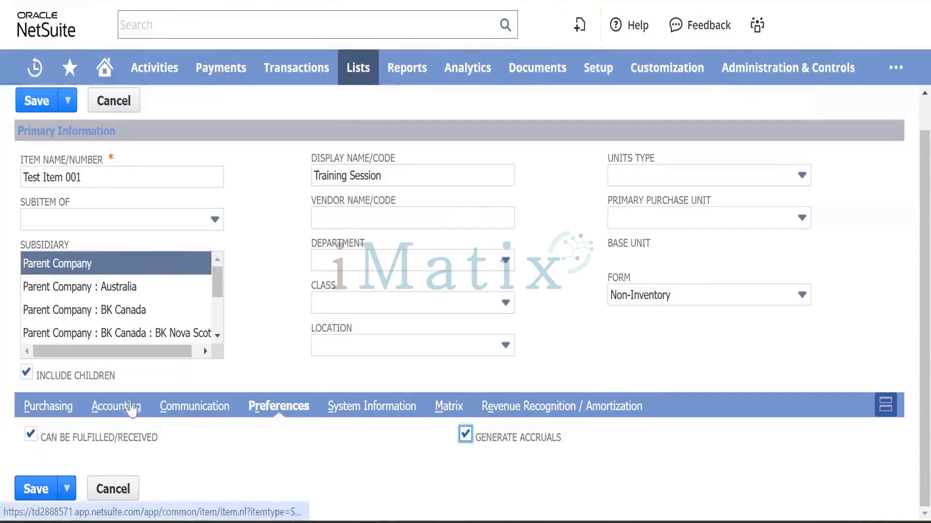
Choose 6010 Operating Expenses : Advertising as the expense account and save the item.
left_click(127, 406)
left_click(203, 455)
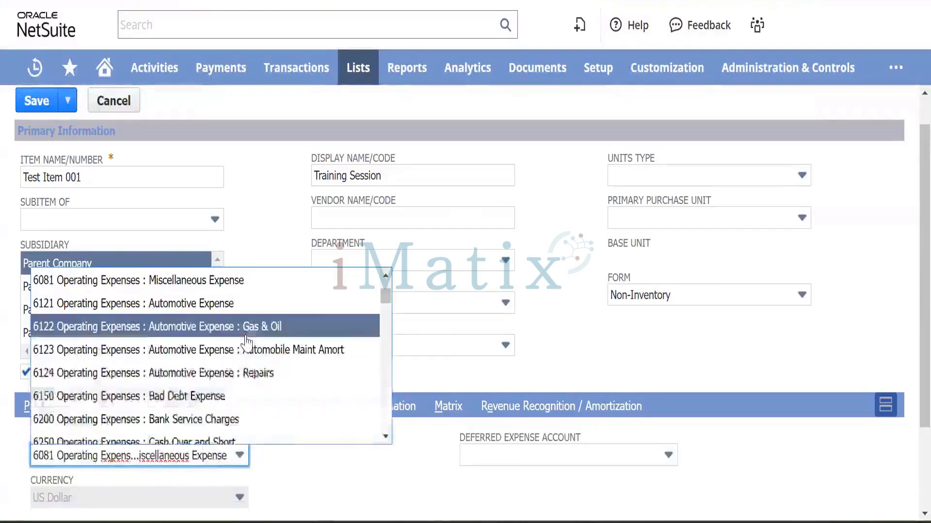
scroll(201, 354, "up", 2)
scroll(203, 315, "up", 1)
left_click(206, 276)
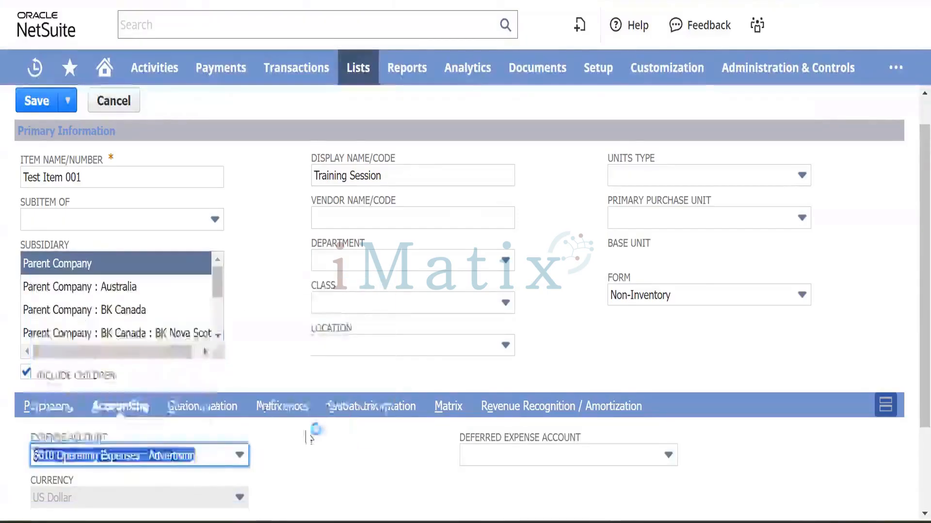
scroll(57, 441, "down", 2)
left_click(41, 489)
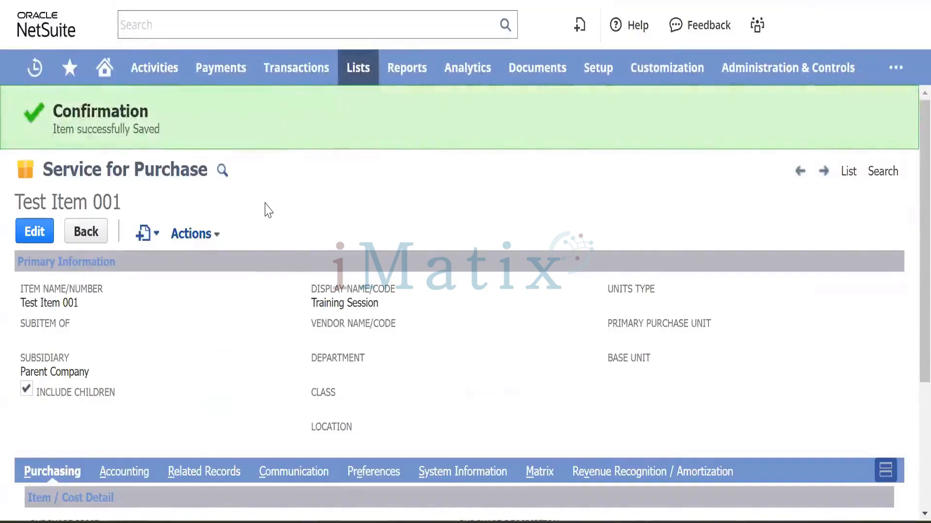
View System Notes showing record 624 created 3/17/2024 with name and subsidiary Parent Company.
scroll(265, 209, "down", 4)
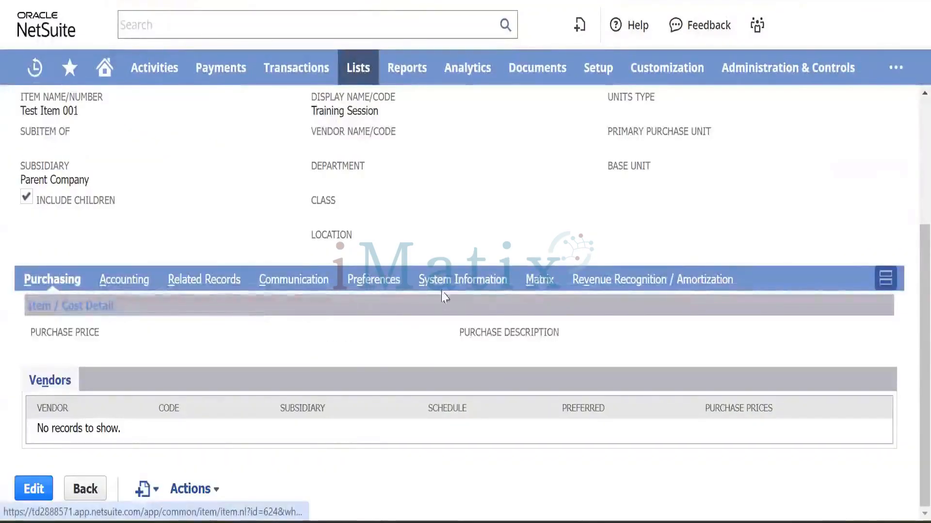
left_click(464, 281)
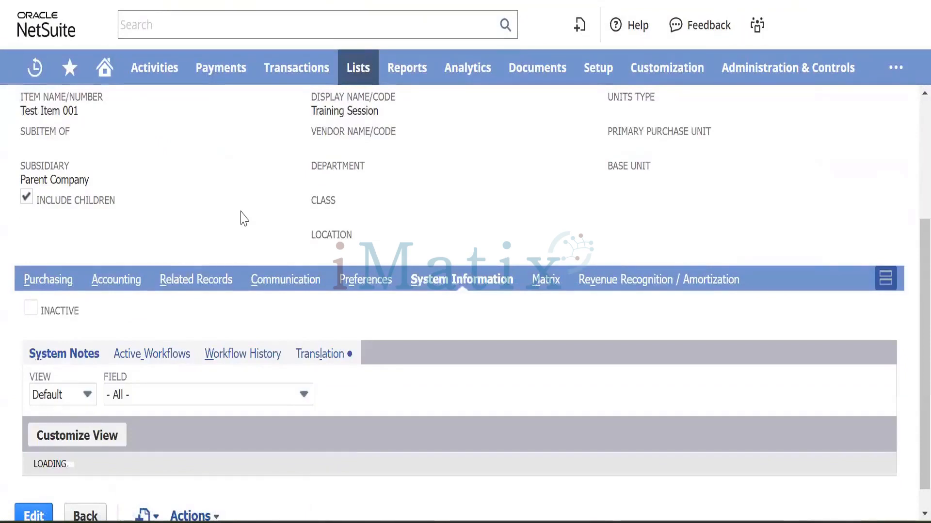
scroll(244, 219, "down", 2)
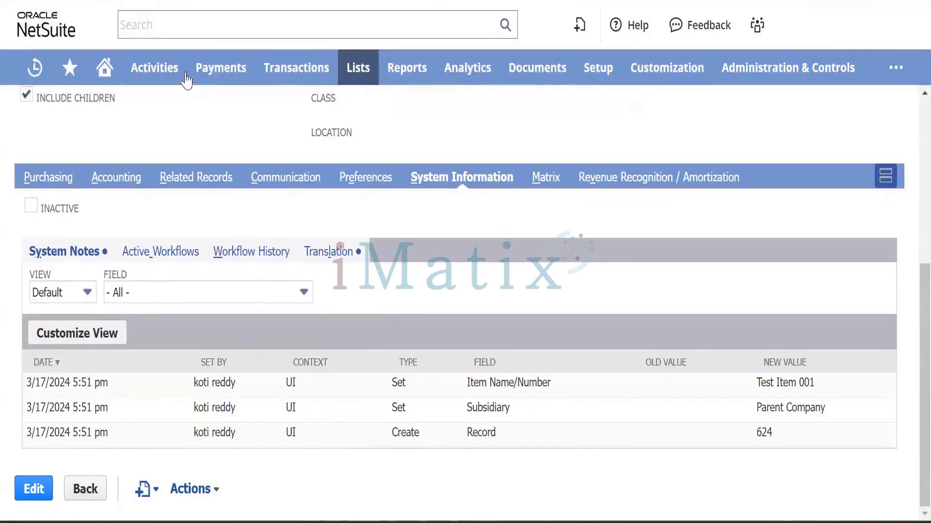
Start a new vendor record from the menu.
mouse_move(291, 80)
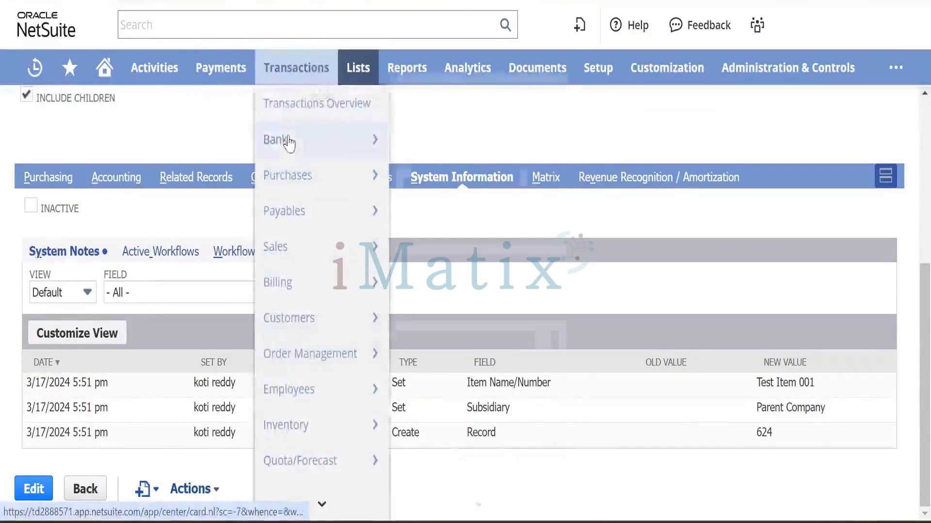
mouse_move(356, 138)
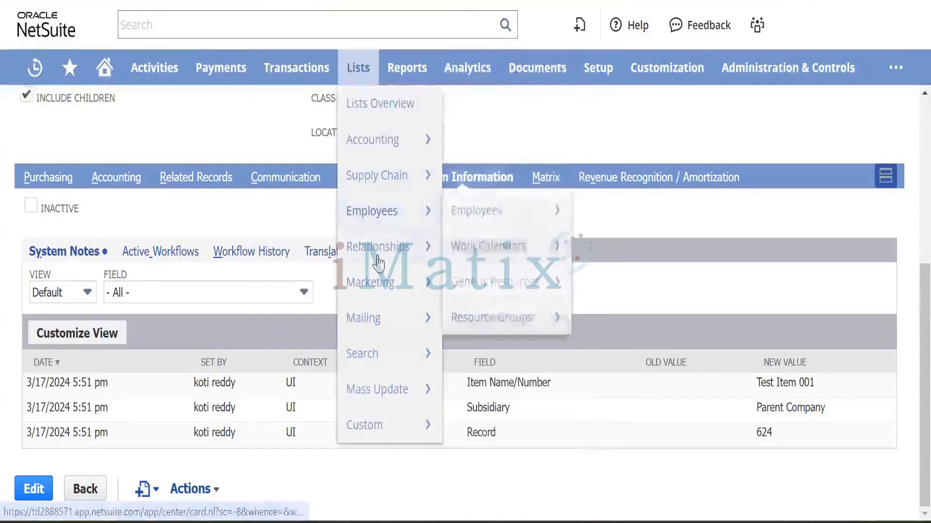
mouse_move(425, 260)
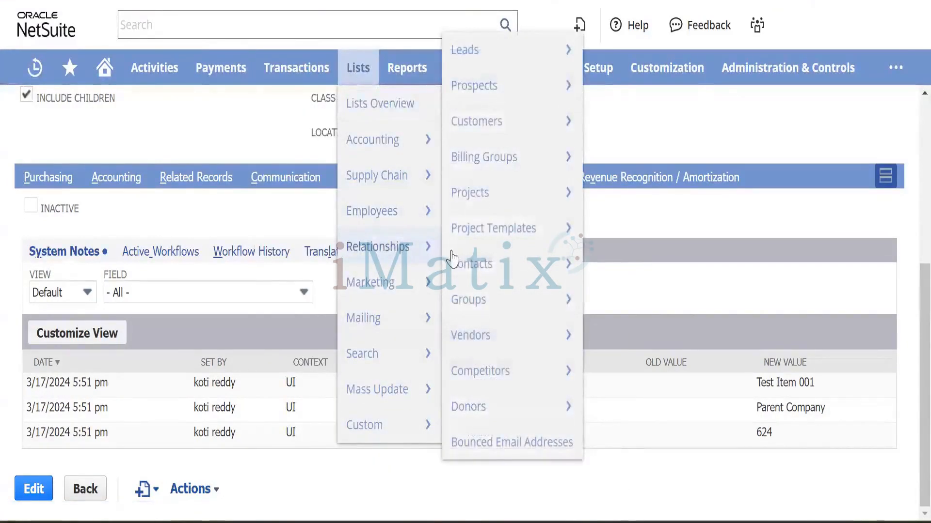
mouse_move(507, 352)
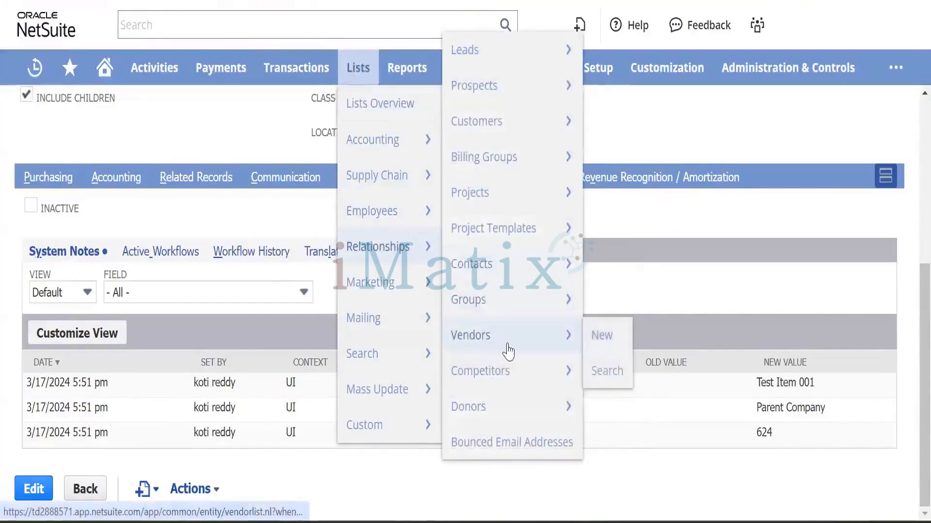
left_click(602, 339)
scroll(243, 189, "up", 6)
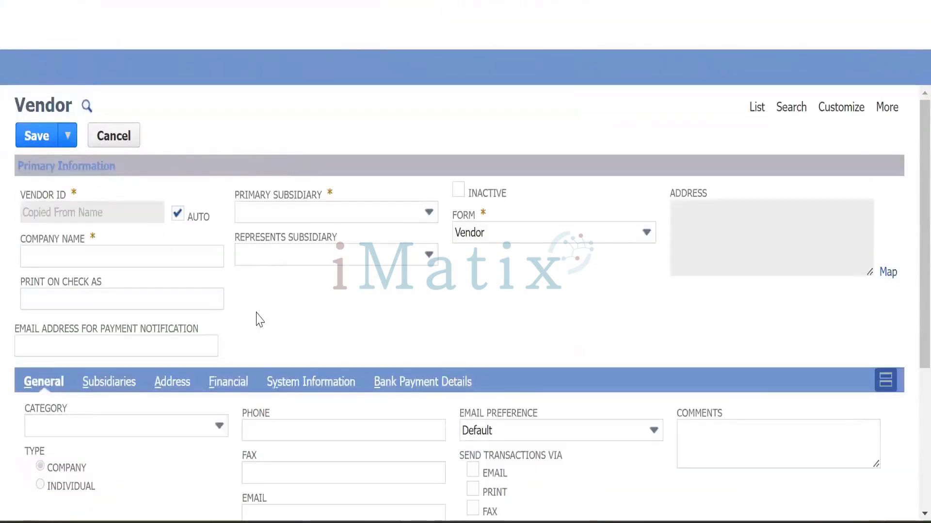
Enter Magna Services as the vendor's company name.
left_click(59, 256)
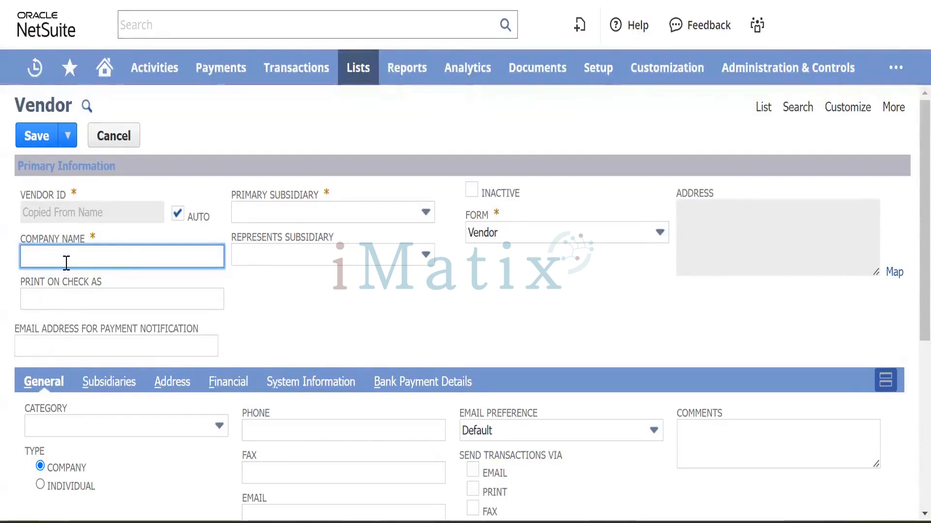
key("shift")
key("shift")
key("shift")
key("shift")
key("shift")
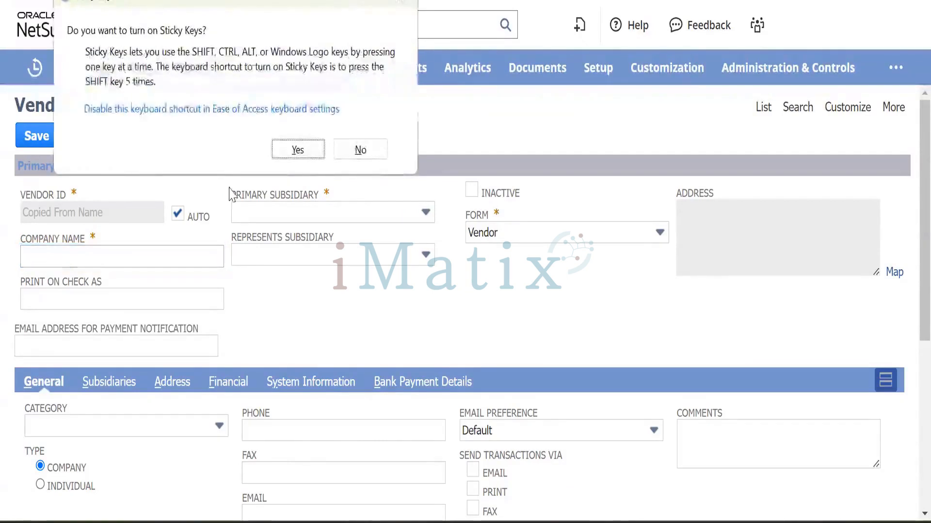
left_click(398, 3)
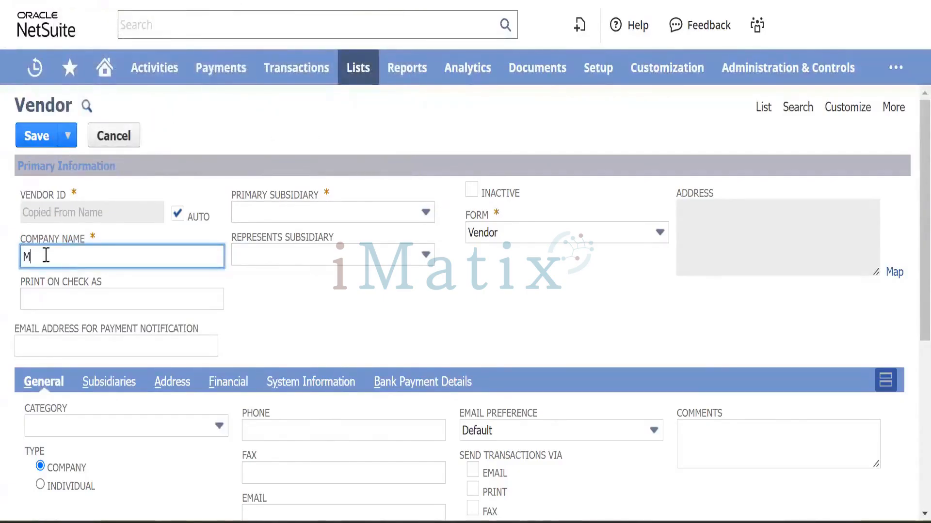
type("gna Services")
key("Tab")
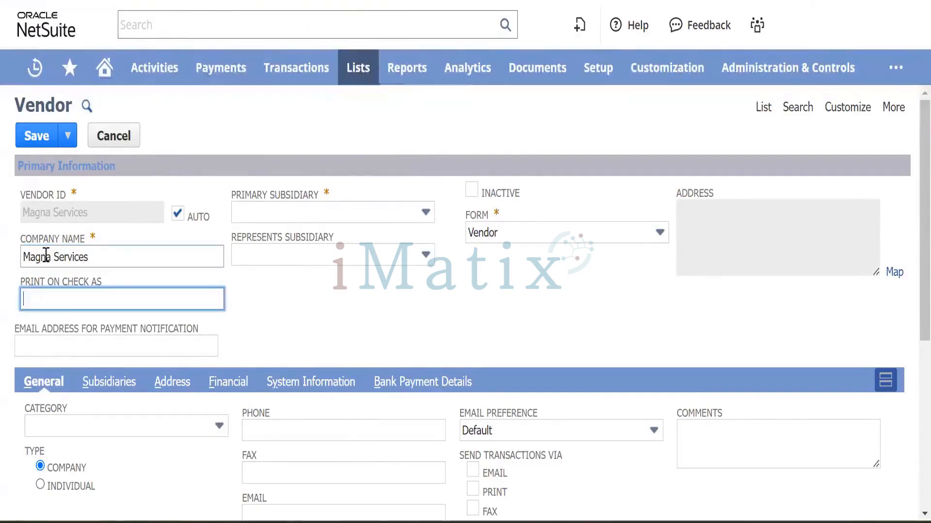
key("Tab")
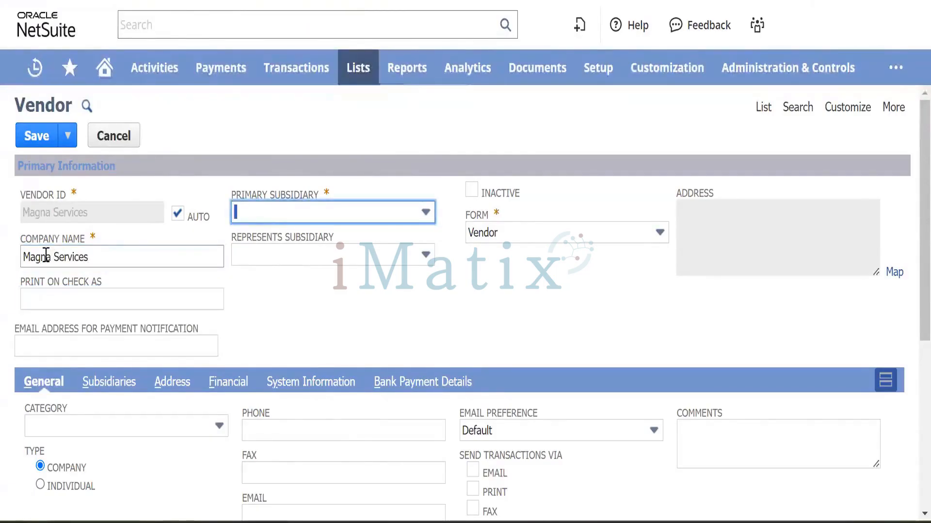
Set the primary subsidiary to BK Canada, leaving the represented subsidiary blank.
left_click(372, 209)
key("Up")
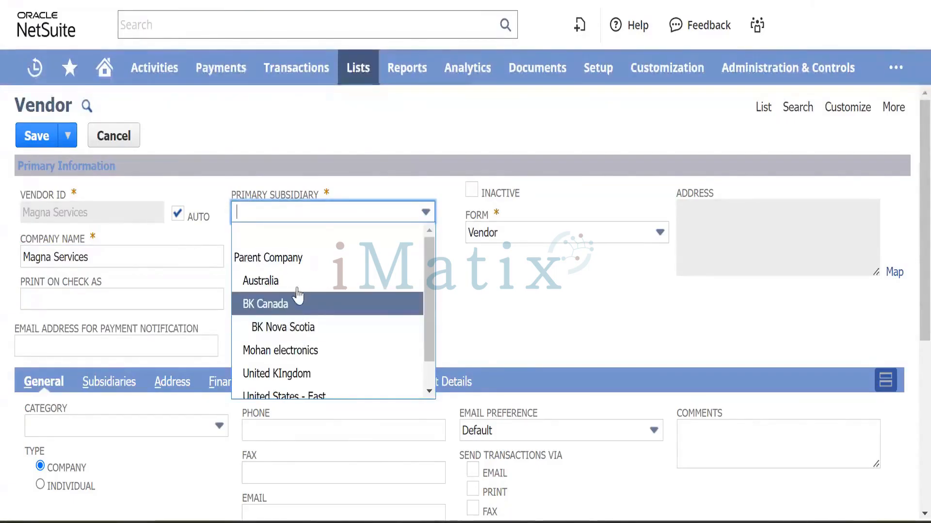
left_click(302, 304)
left_click(364, 249)
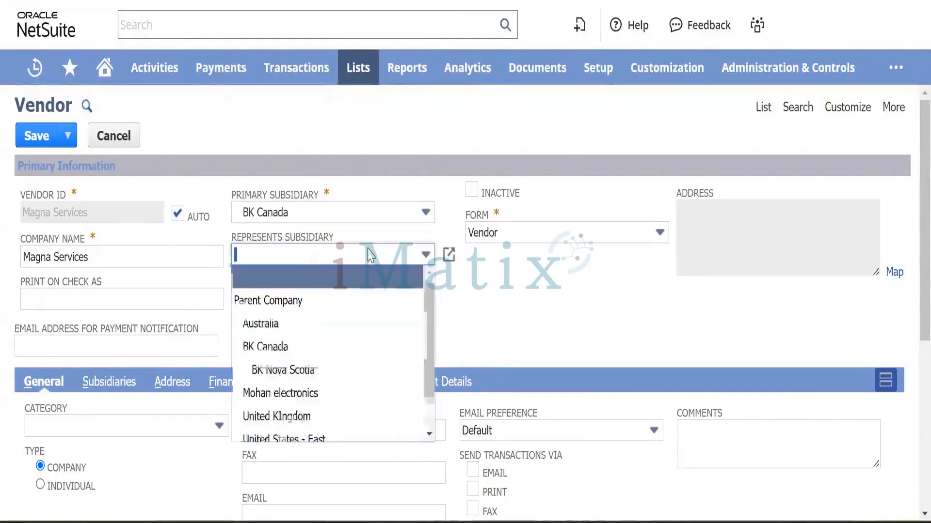
left_click(313, 365)
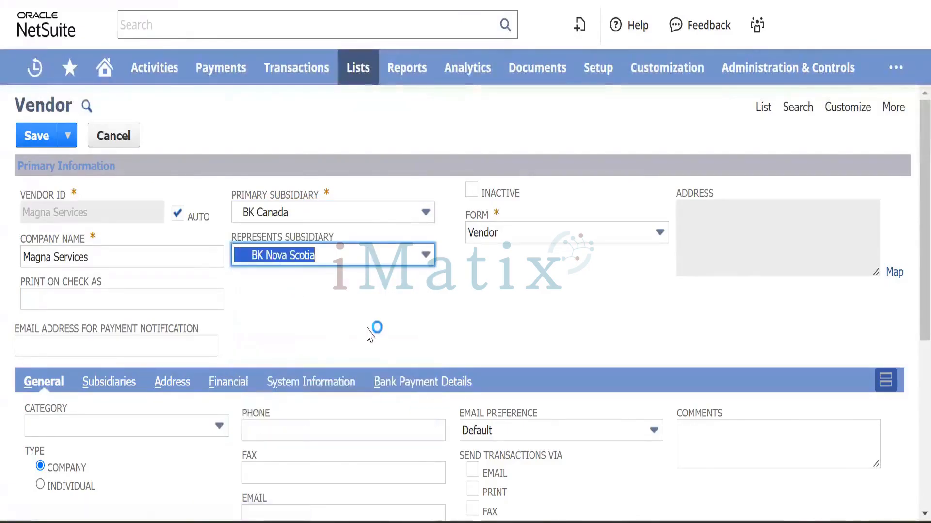
left_click(341, 260)
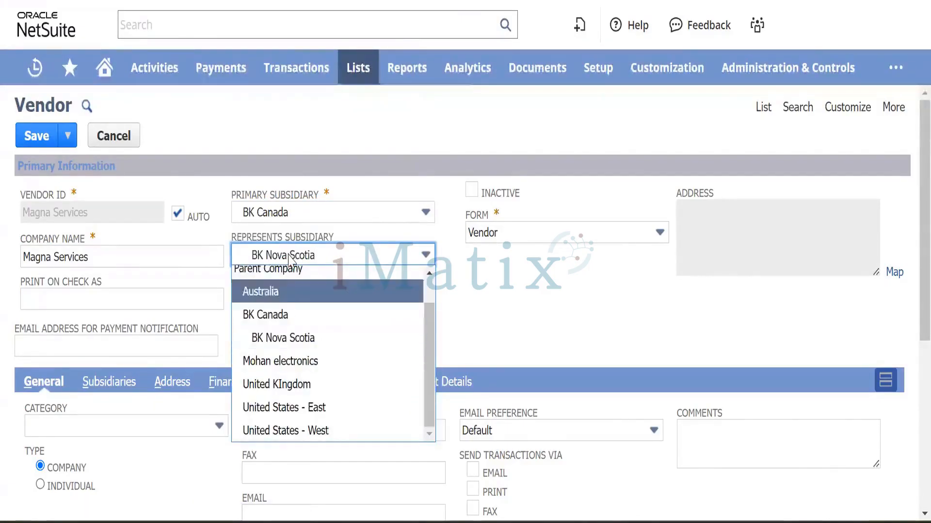
scroll(307, 323, "up", 1)
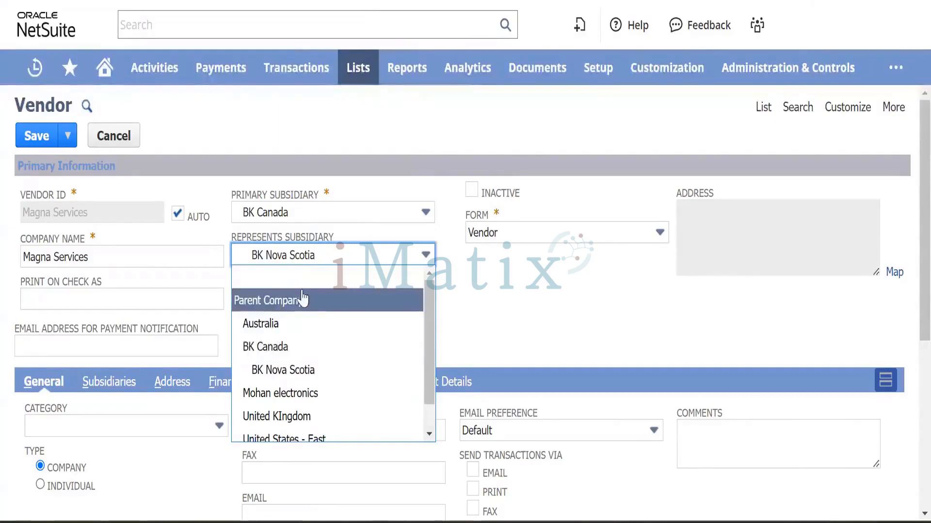
left_click(301, 283)
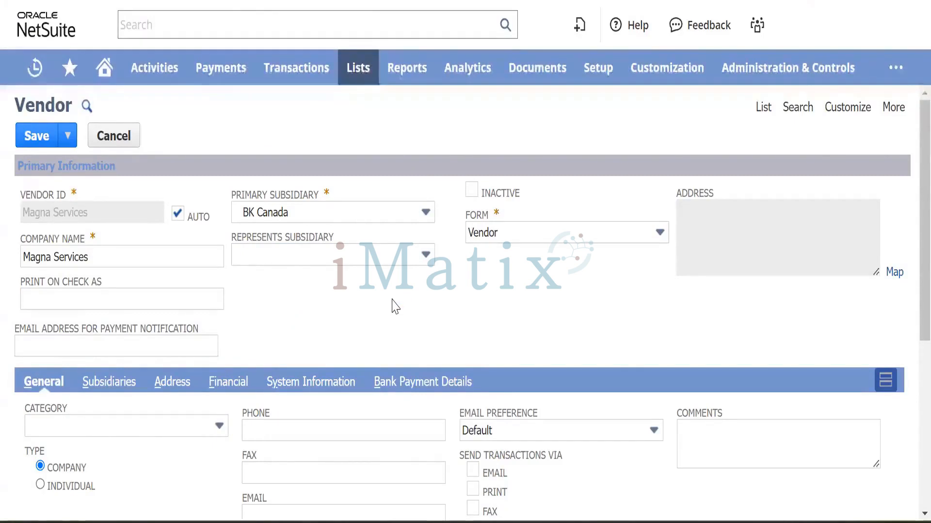
Keep the vendor type as Company and leave the category unset.
scroll(301, 295, "down", 2)
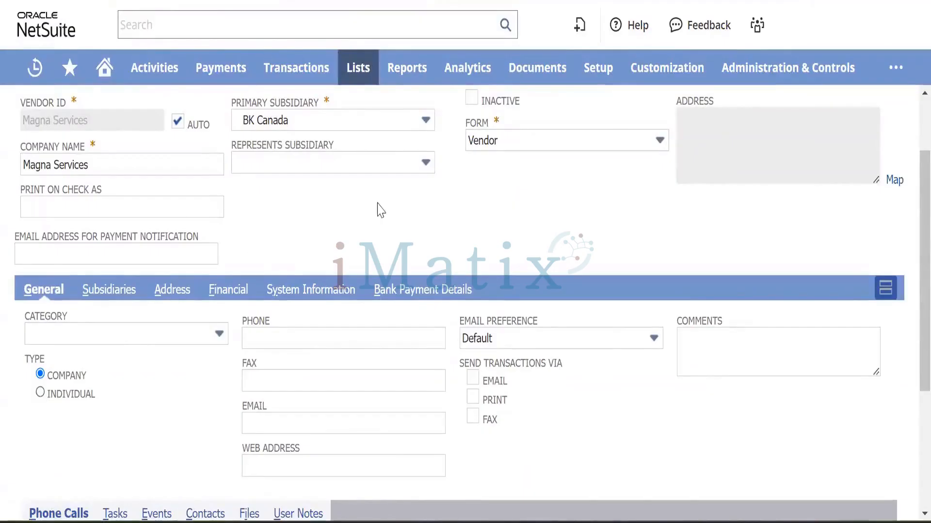
scroll(422, 197, "up", 2)
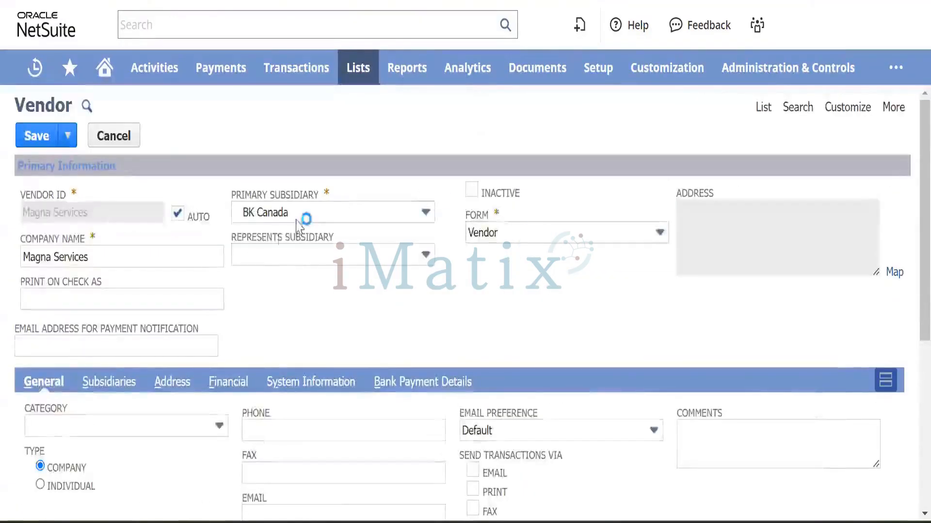
scroll(326, 285, "down", 2)
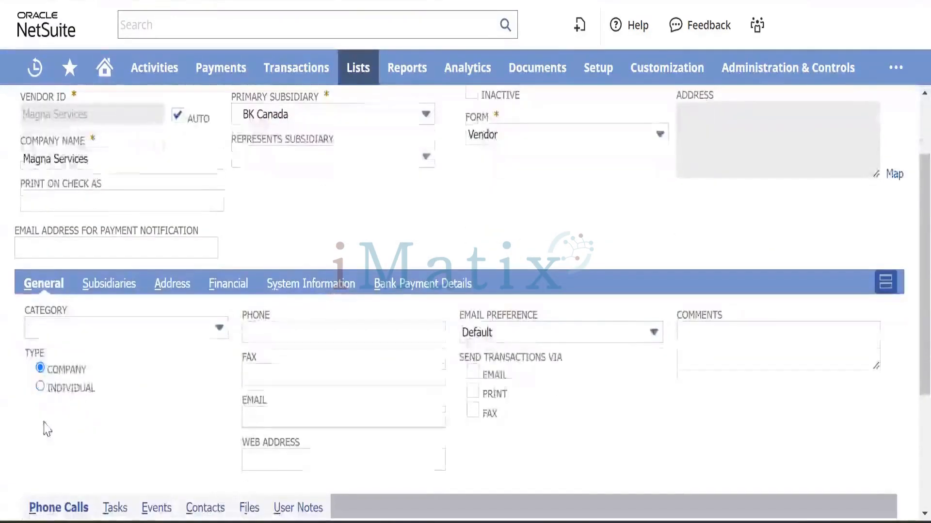
left_click(40, 388)
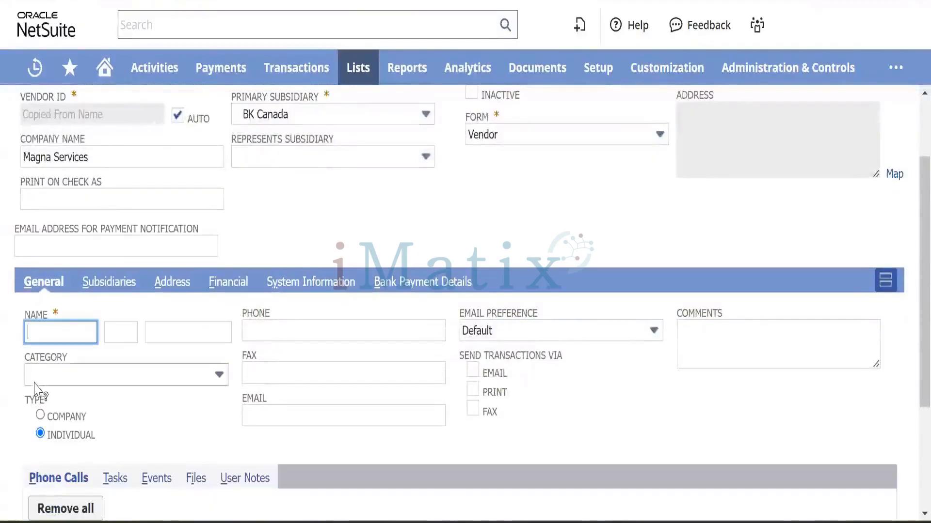
left_click(41, 415)
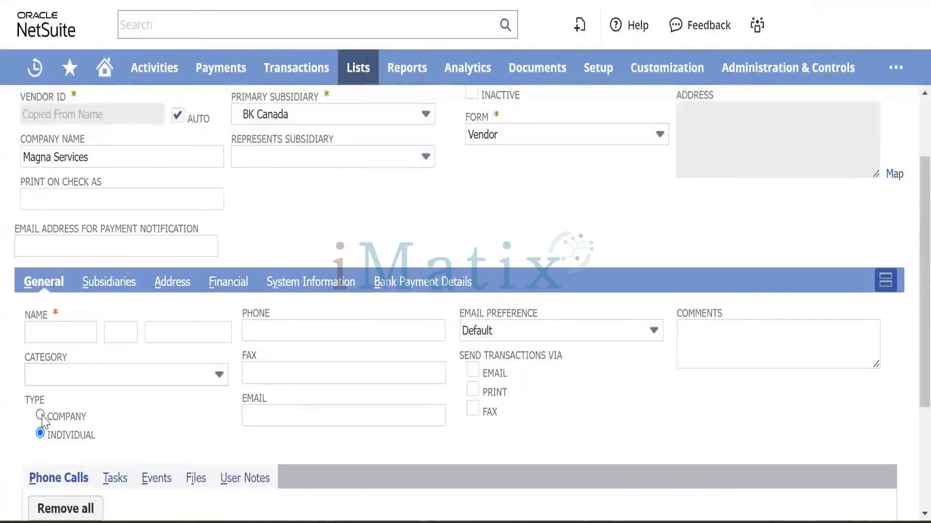
left_click(41, 415)
scroll(256, 356, "down", 2)
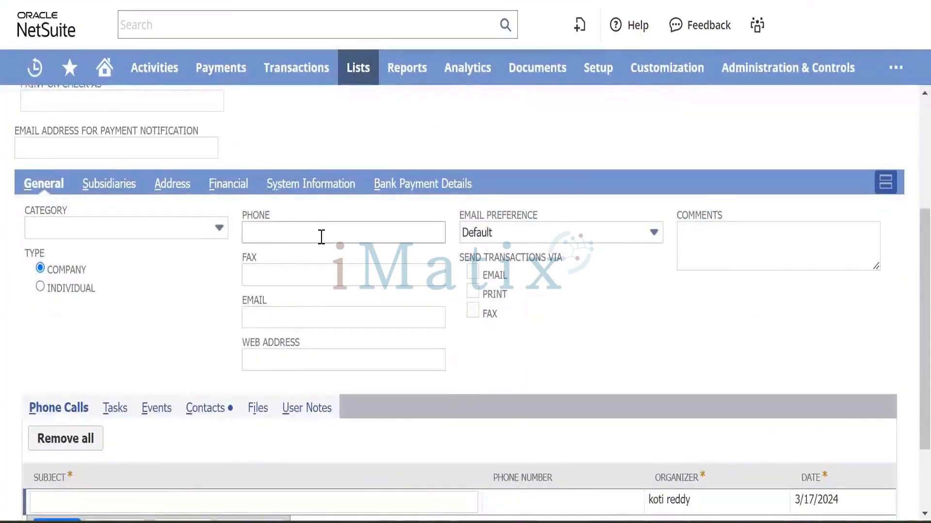
left_click(189, 239)
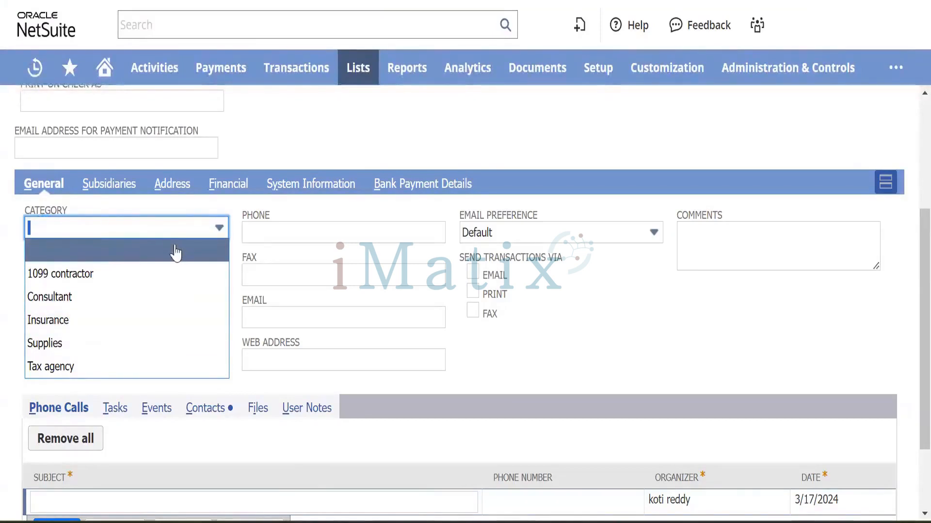
left_click(211, 210)
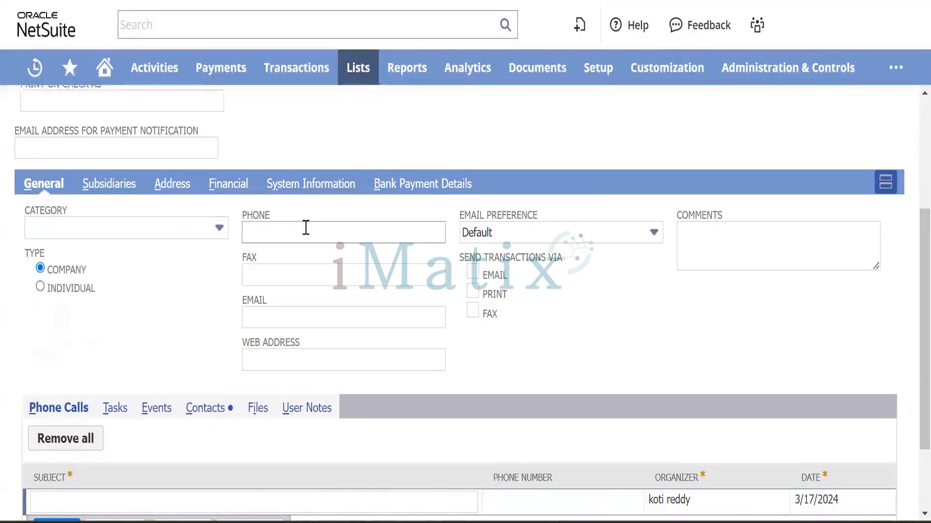
Fill in the vendor's e-mail address.
left_click(274, 321)
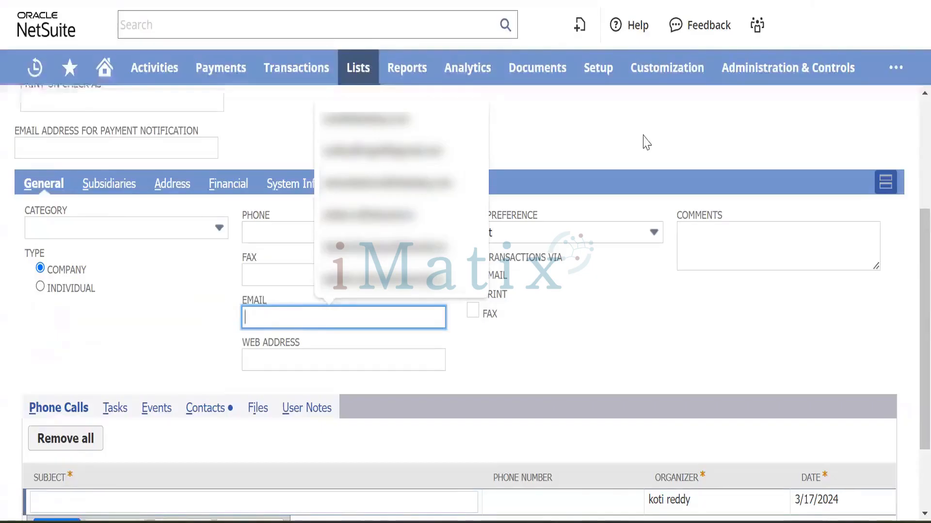
left_click(657, 266)
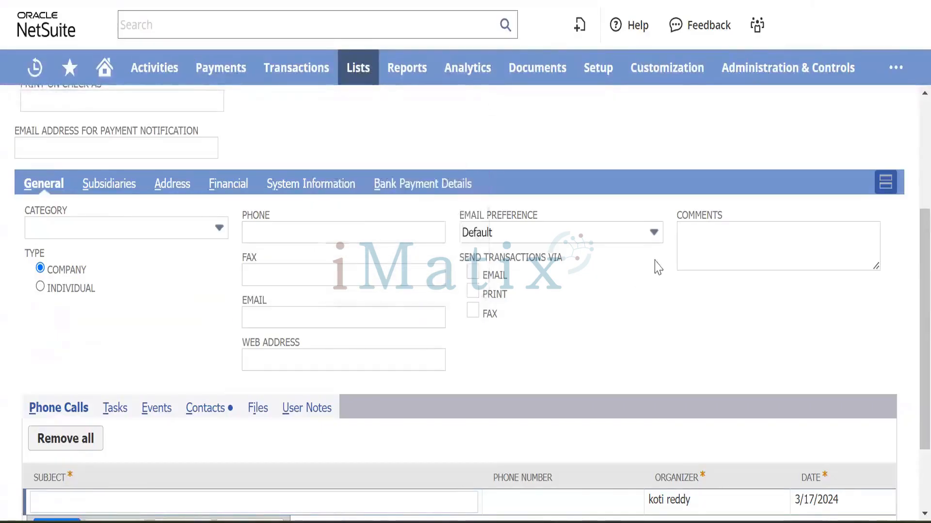
left_click(253, 320)
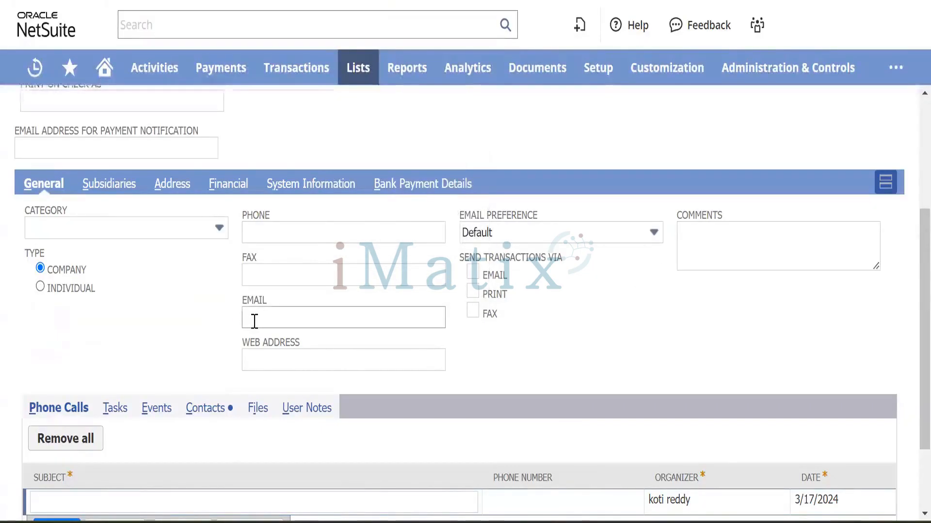
left_click(254, 322)
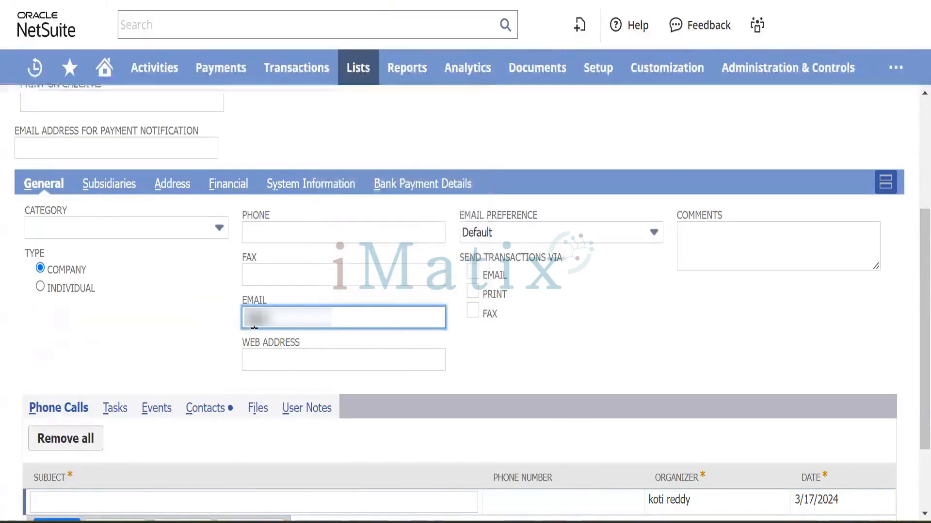
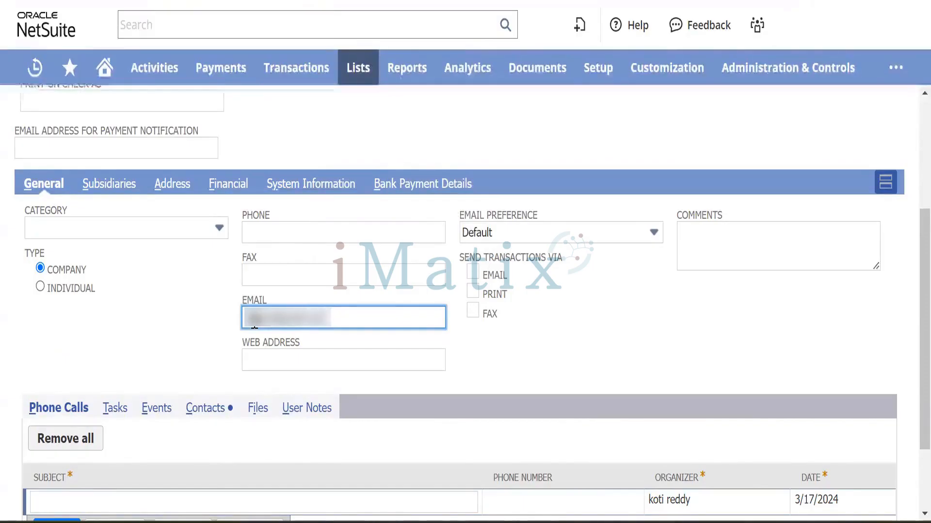
key("Tab")
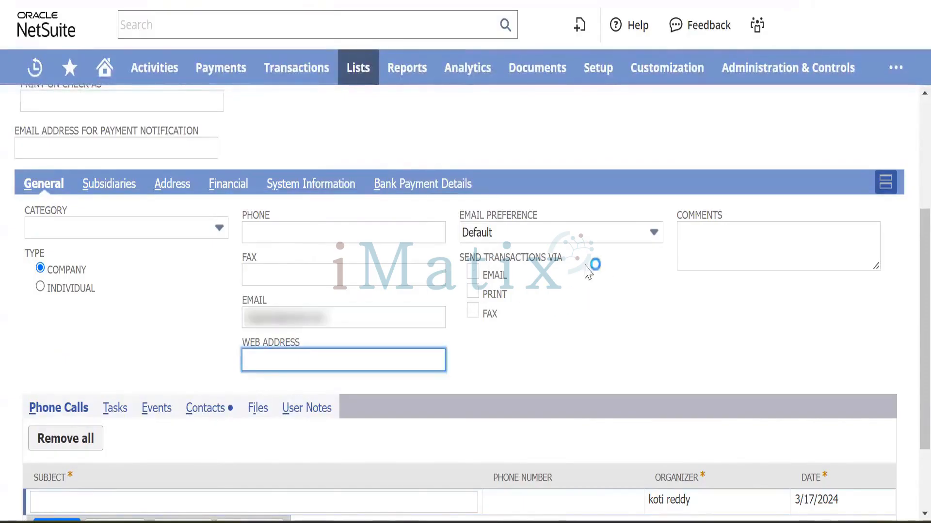
Check the attached files section and return to the Primary Information section.
scroll(191, 315, "down", 2)
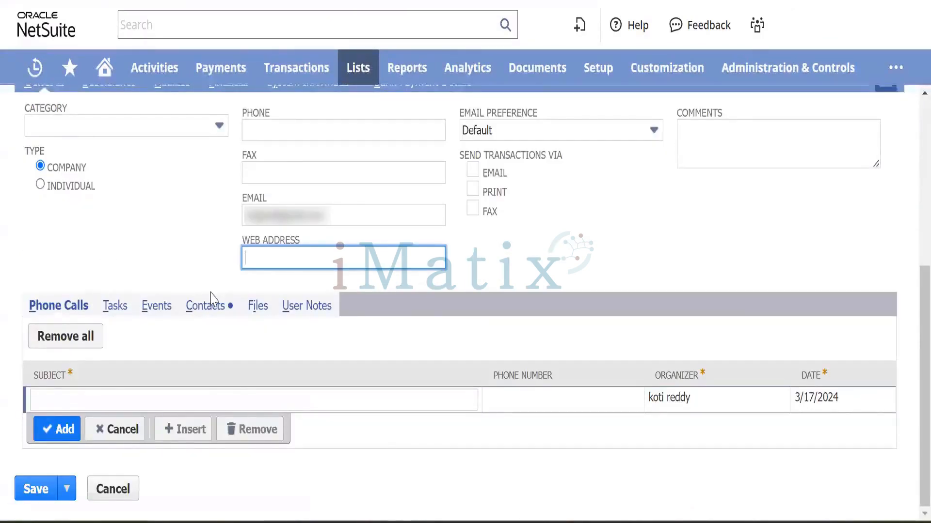
left_click(252, 309)
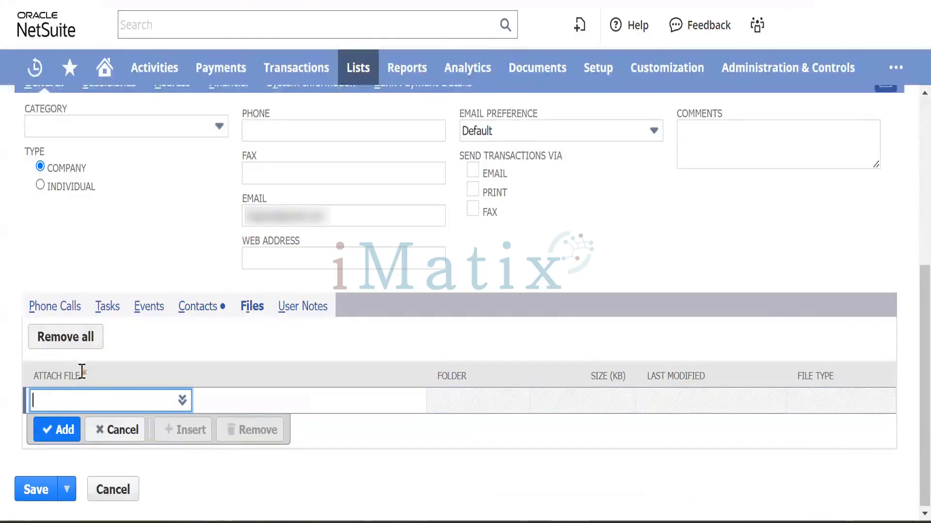
scroll(165, 327, "up", 4)
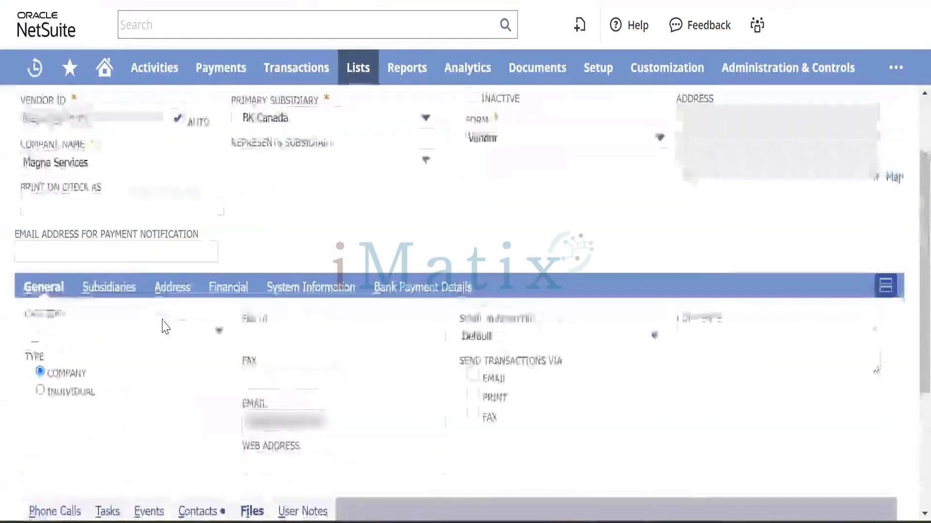
Add a BK Nova Scotia line on the vendor's Subsidiaries subtab, then show its addresses.
left_click(115, 293)
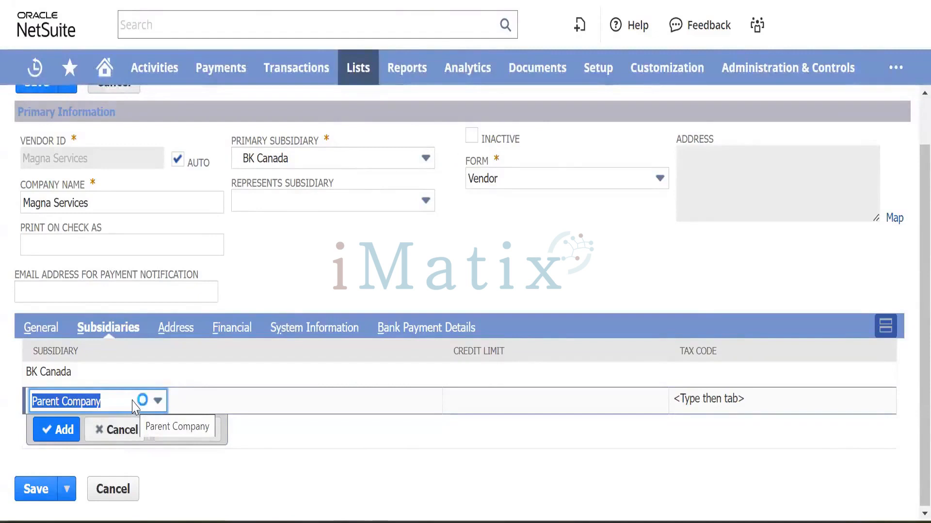
left_click(138, 400)
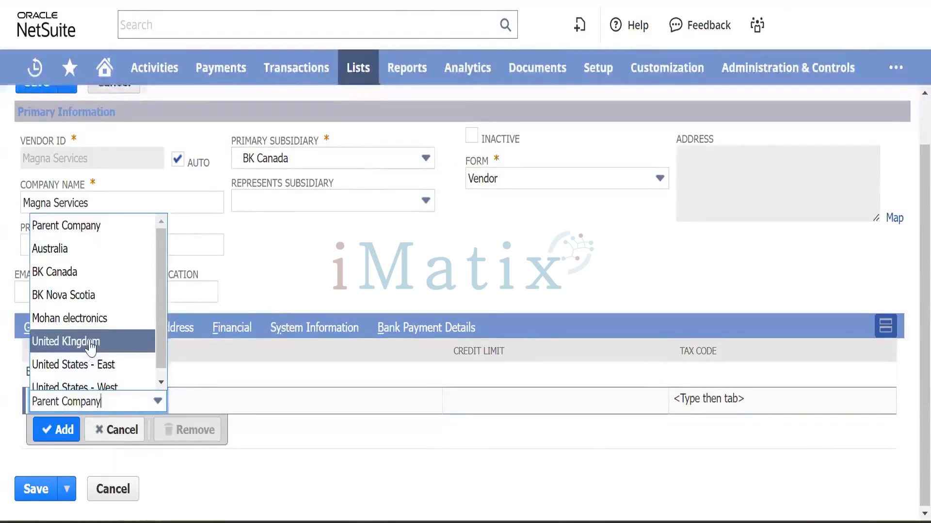
scroll(90, 345, "down", 1)
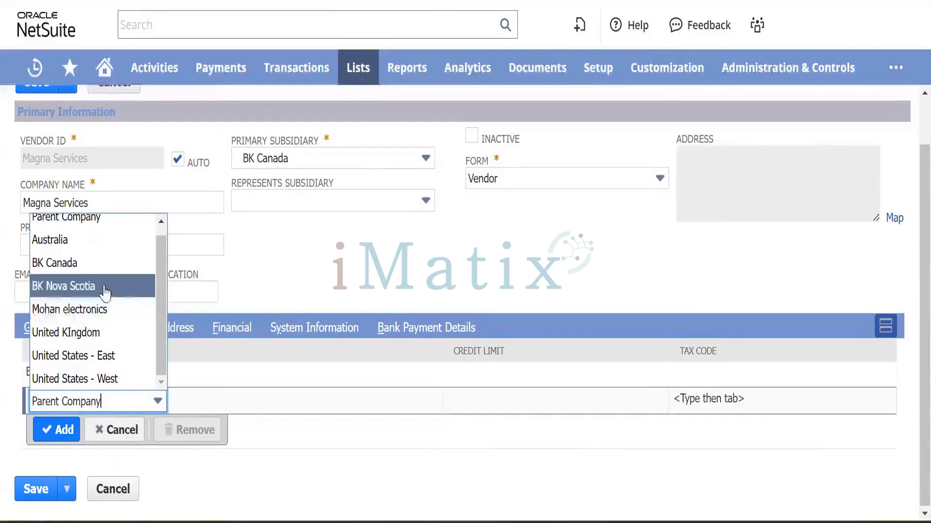
left_click(106, 290)
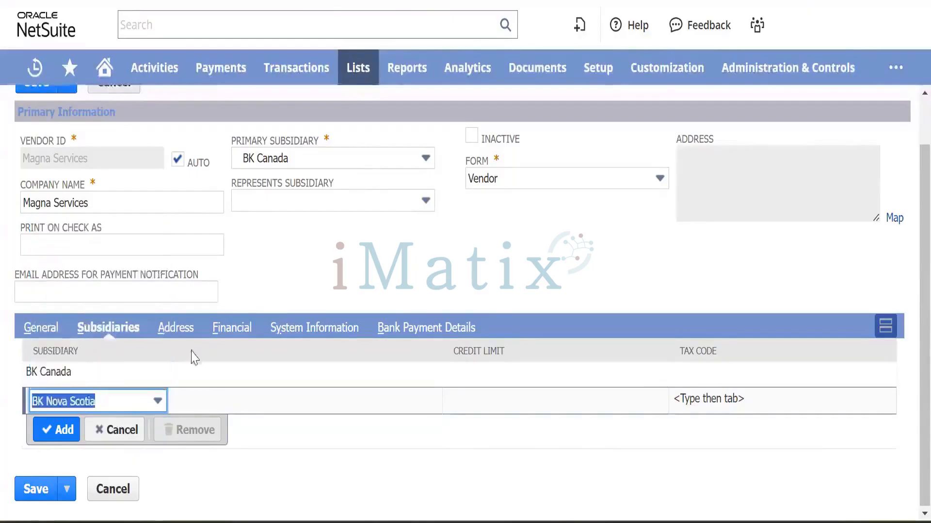
left_click(56, 437)
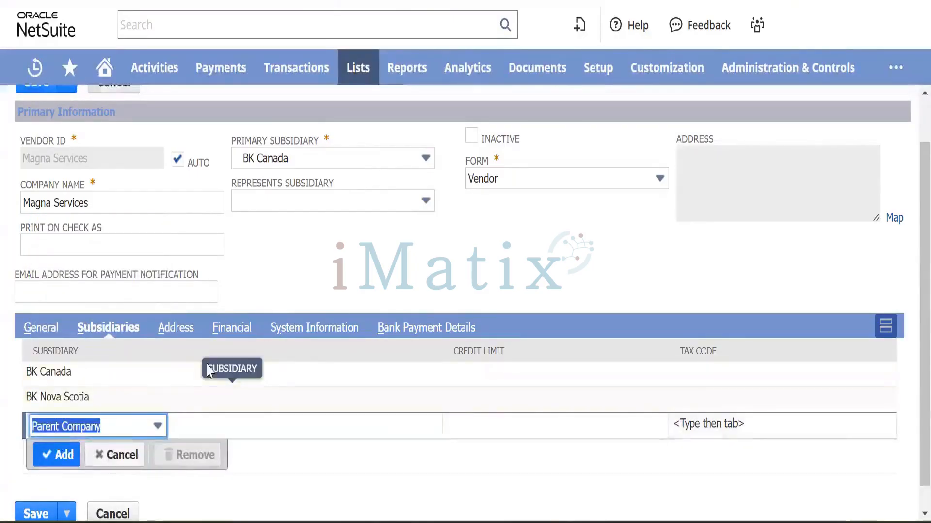
left_click(182, 328)
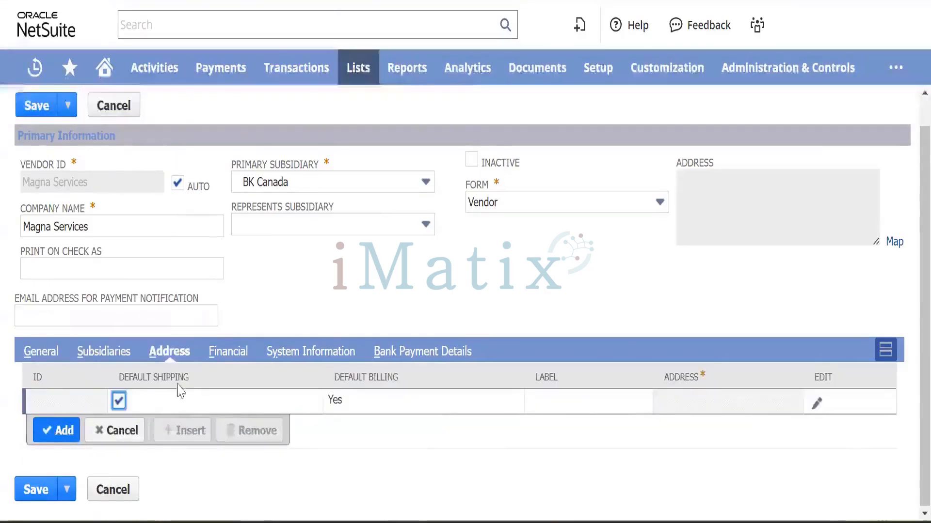
Edit the existing address row and enter Canada as Address 1.
left_click(817, 405)
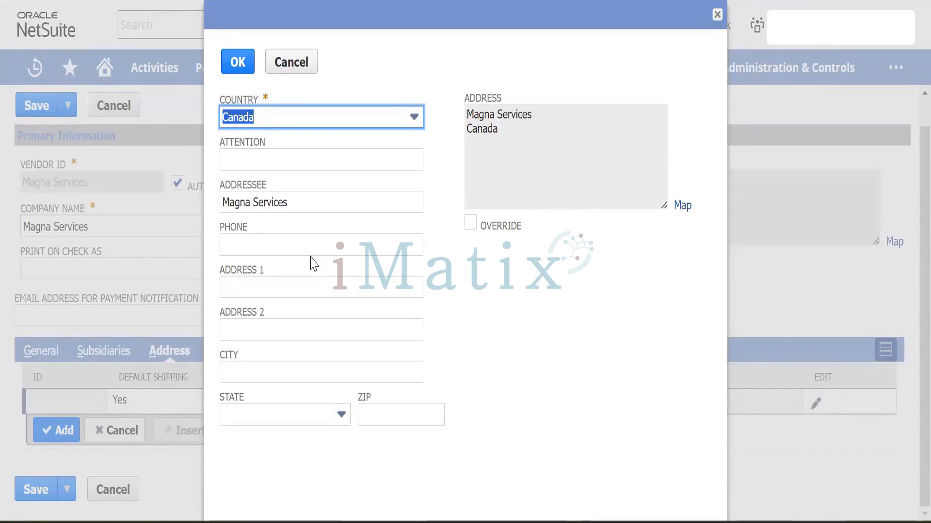
left_click(264, 286)
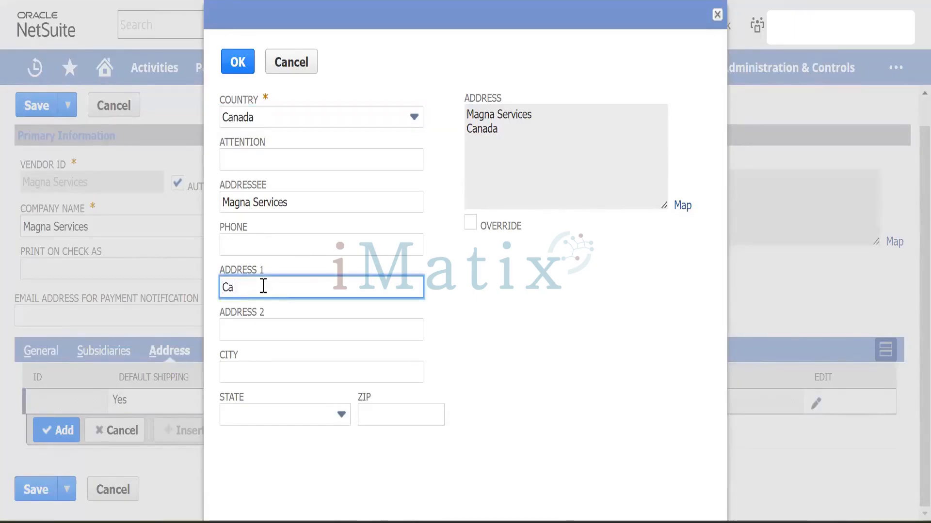
type("Canada")
key("Tab")
key("Tab")
key("Tab")
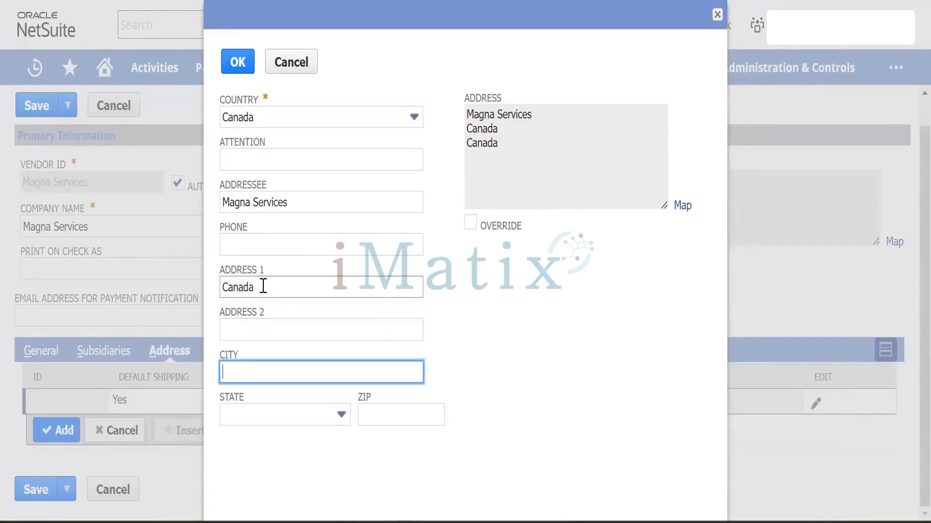
Choose Nova Scotia as province, enter postal code 999999, and confirm the address.
left_click(314, 418)
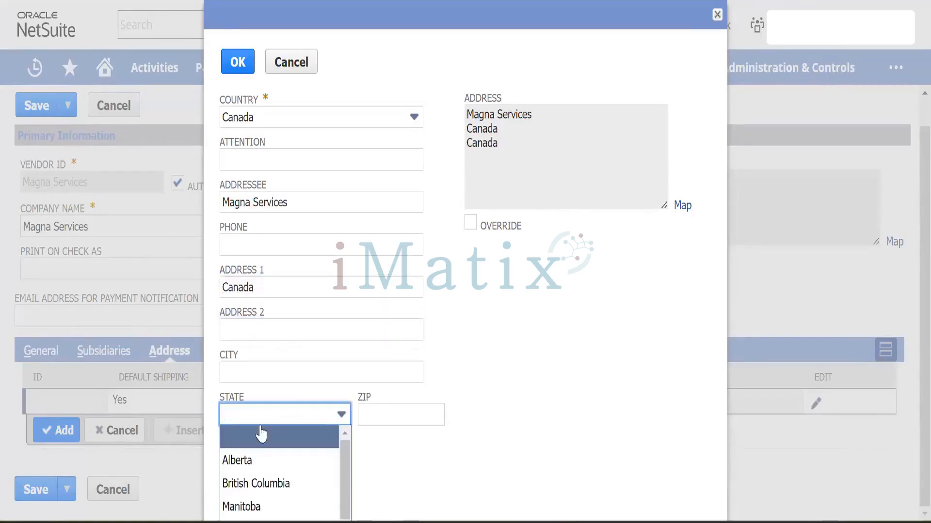
scroll(262, 433, "down", 2)
type("New Brunswick")
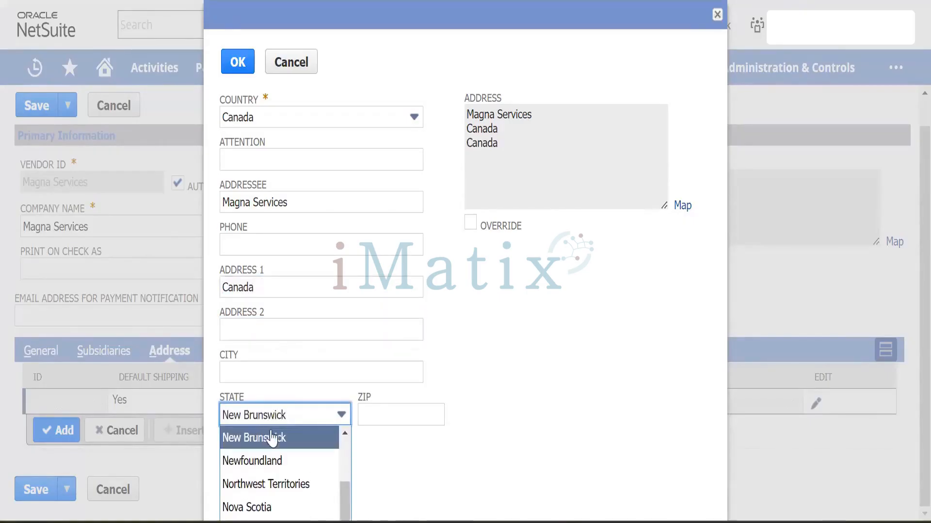
scroll(252, 461, "up", 2)
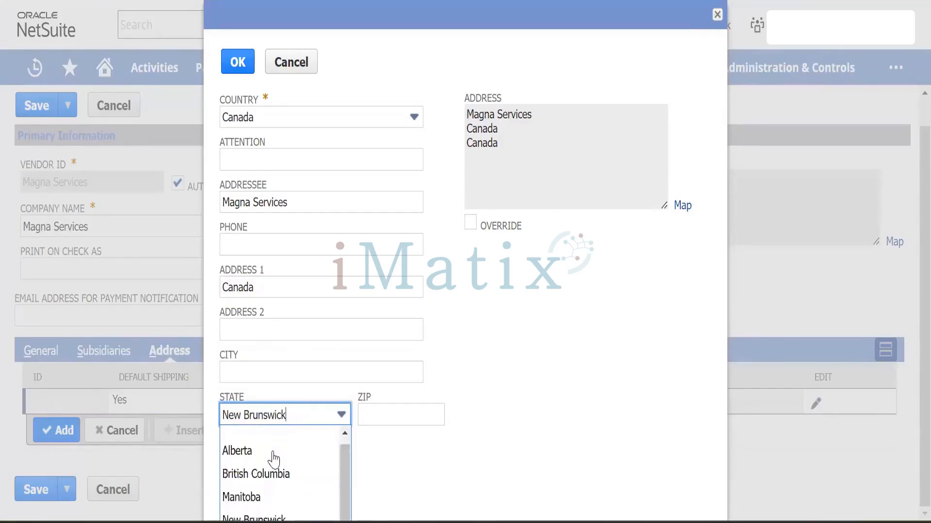
scroll(272, 452, "down", 2)
left_click(256, 452)
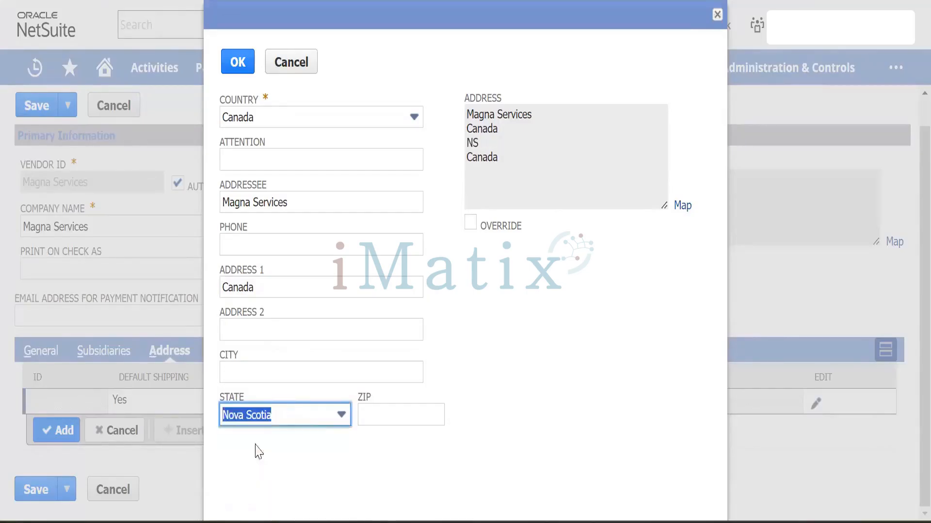
left_click(381, 411)
type("99")
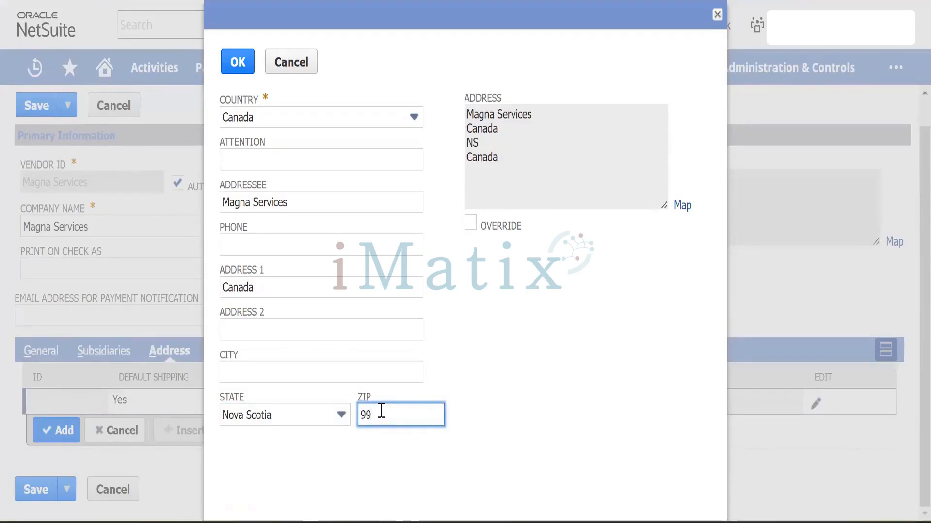
type("9999")
key("Tab")
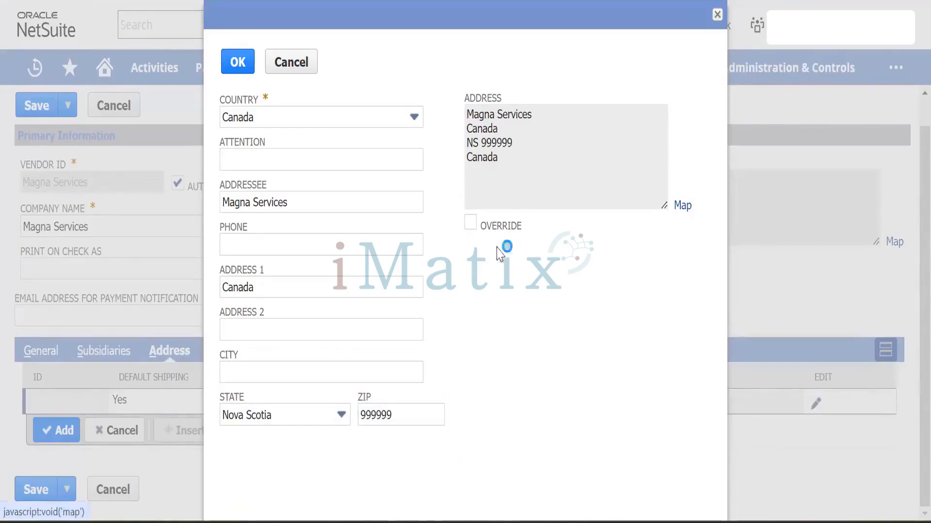
left_click(237, 63)
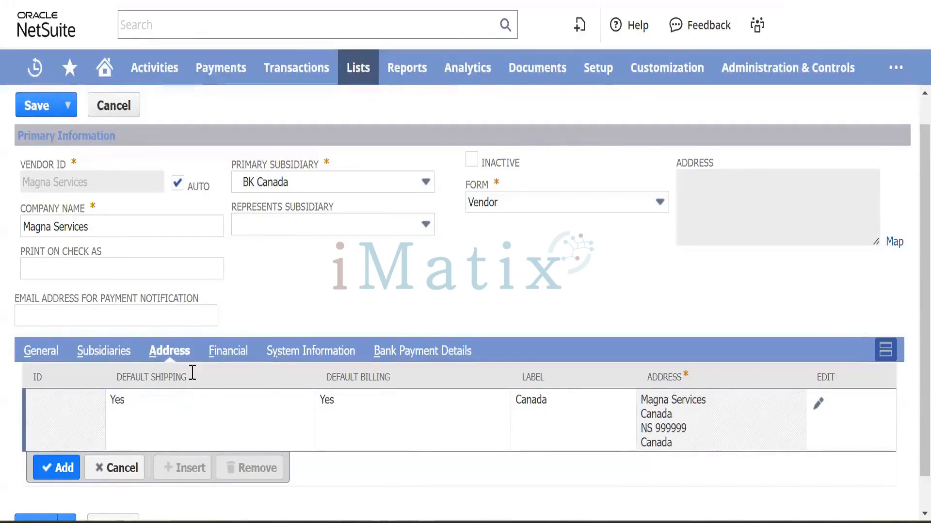
Open the vendor's Financial details and review payment terms without choosing any.
left_click(231, 352)
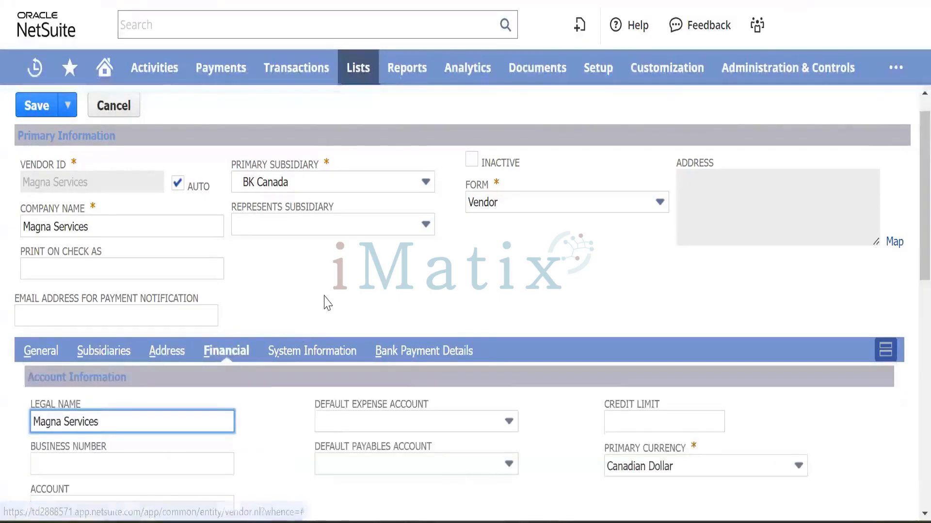
scroll(324, 301, "down", 5)
scroll(306, 291, "up", 1)
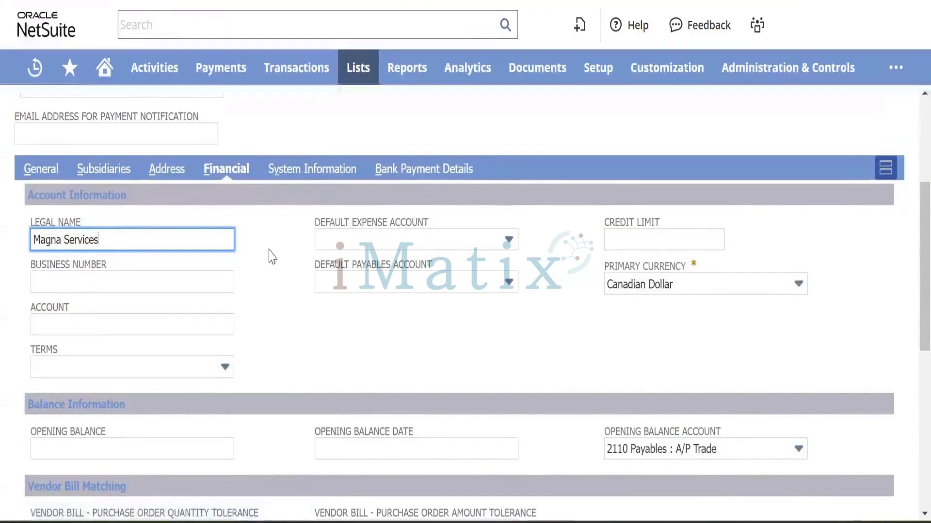
scroll(269, 257, "up", 3)
scroll(269, 257, "down", 2)
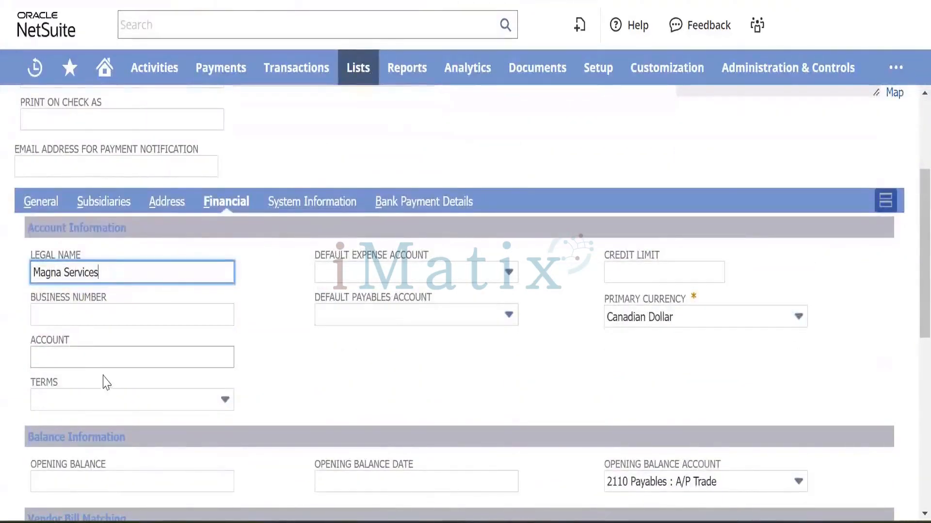
left_click(155, 400)
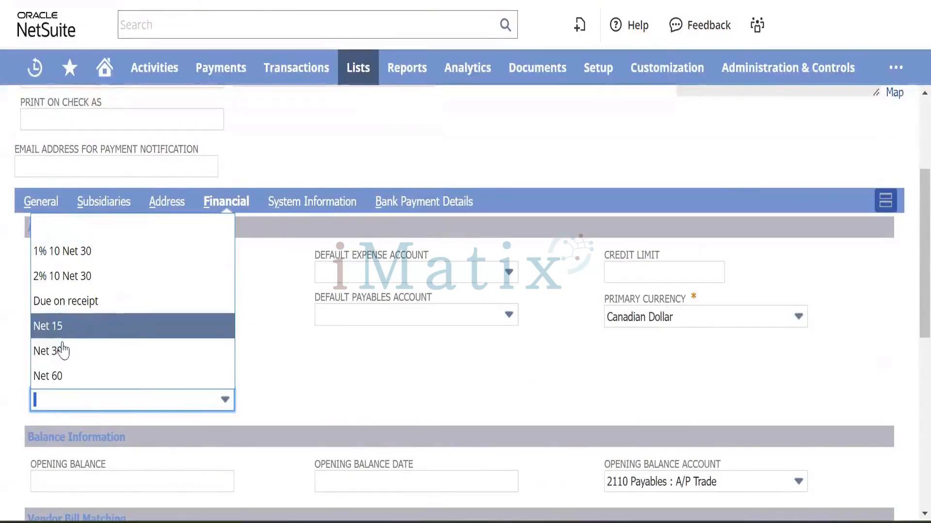
left_click(310, 373)
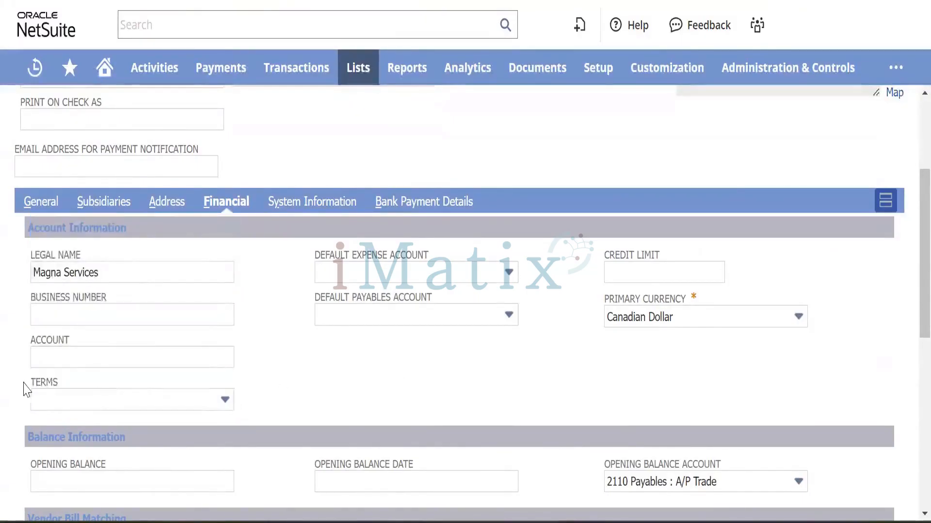
Review the default expense and payables account lists, then start a new default expense account.
left_click(439, 279)
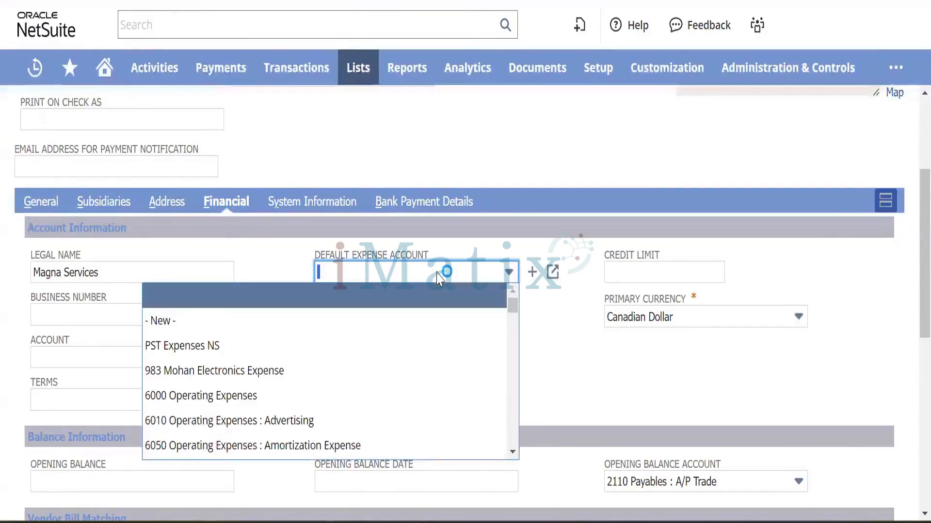
left_click(438, 274)
left_click(471, 319)
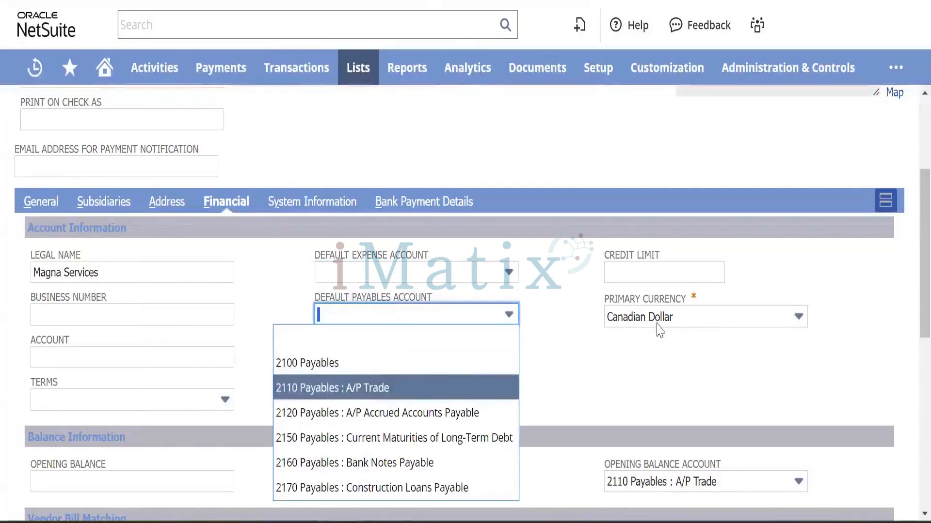
mouse_move(532, 314)
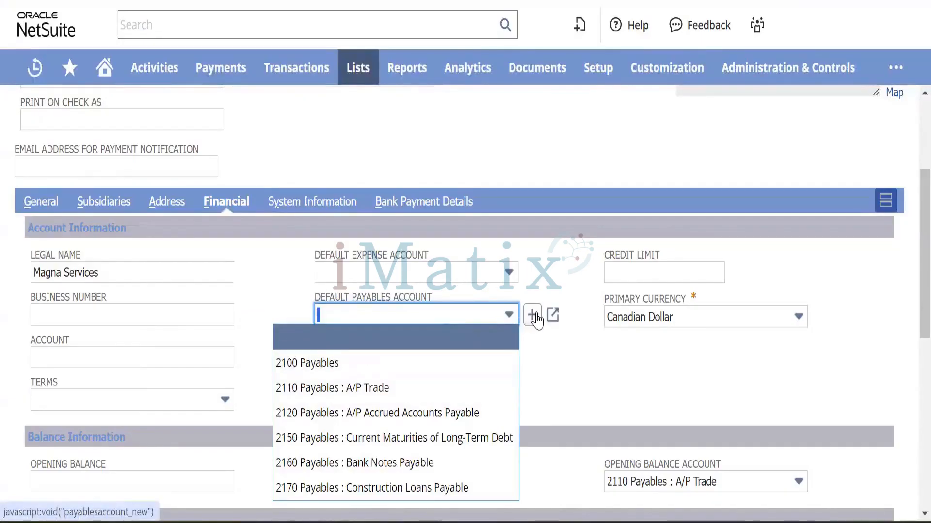
left_click(533, 316)
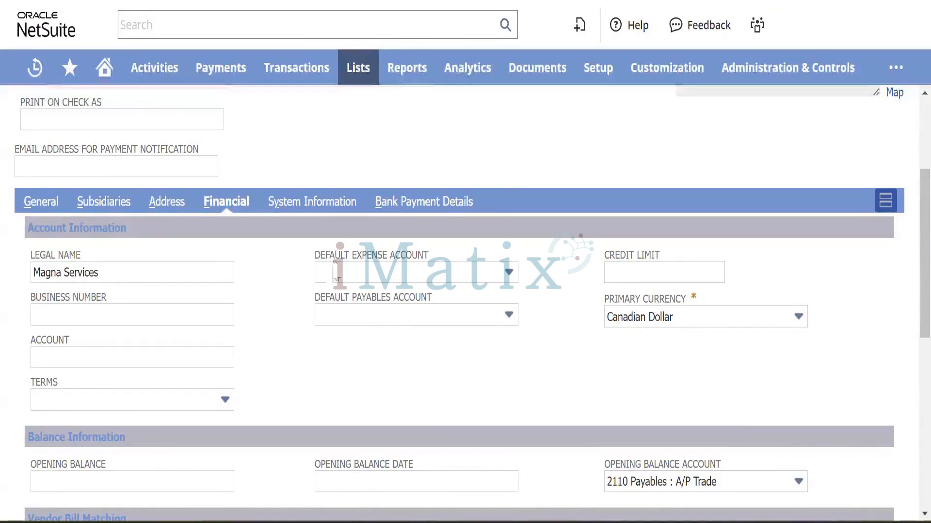
left_click(531, 279)
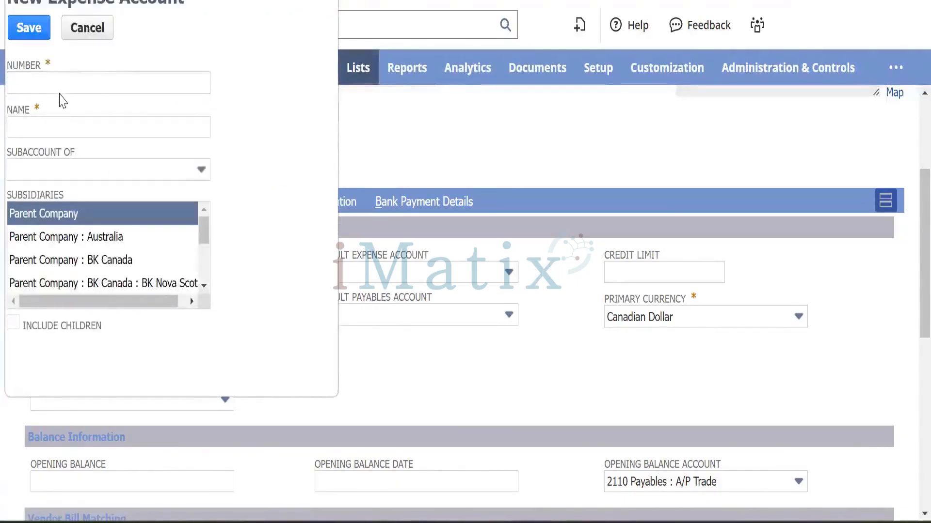
Enter account 22000 'Trade Payable - Local', assign BK Canada including children, and save.
left_click(59, 88)
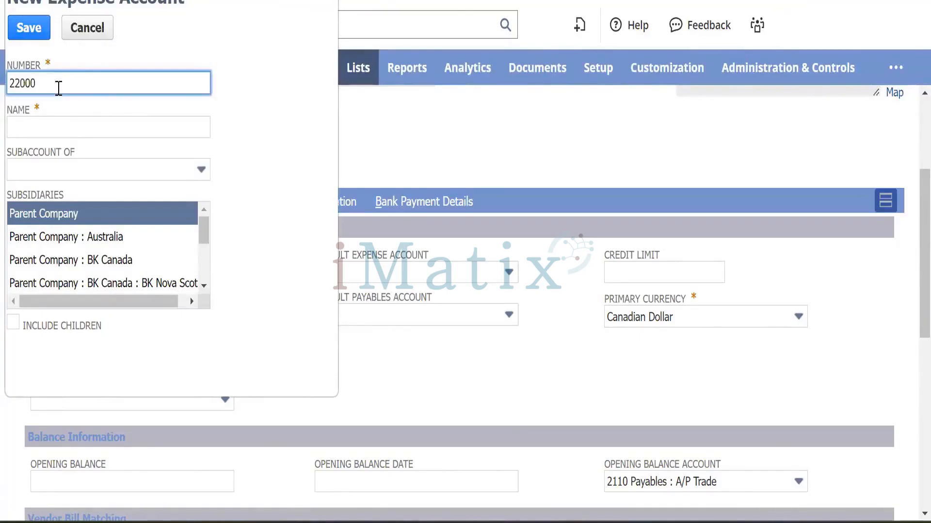
key("Tab")
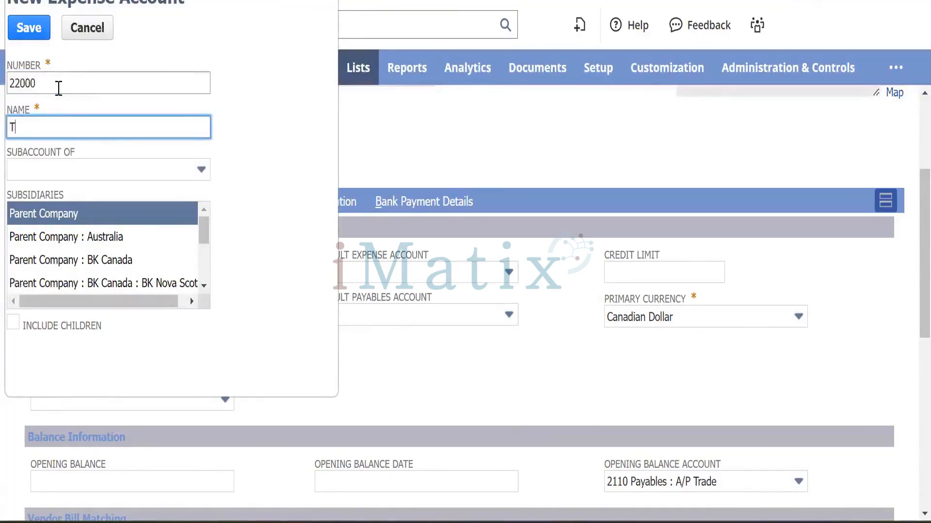
type("Trade")
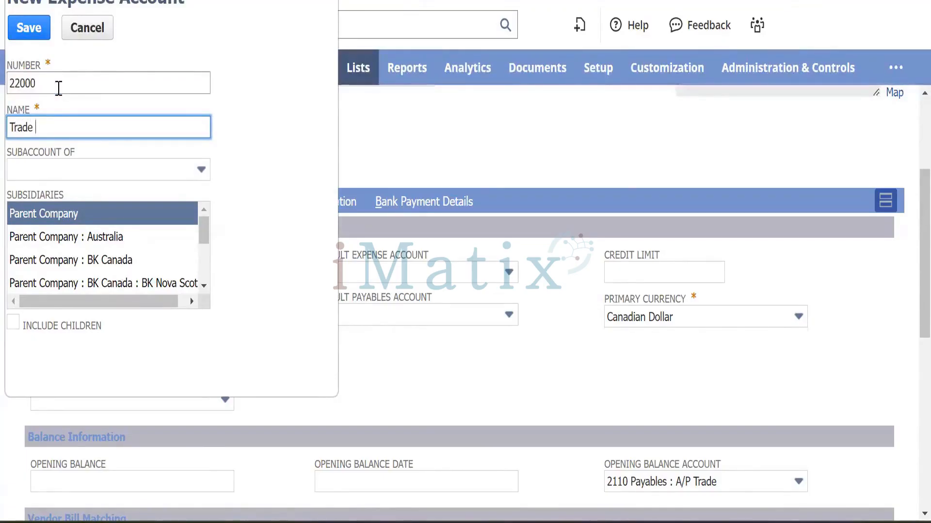
type(" Pa")
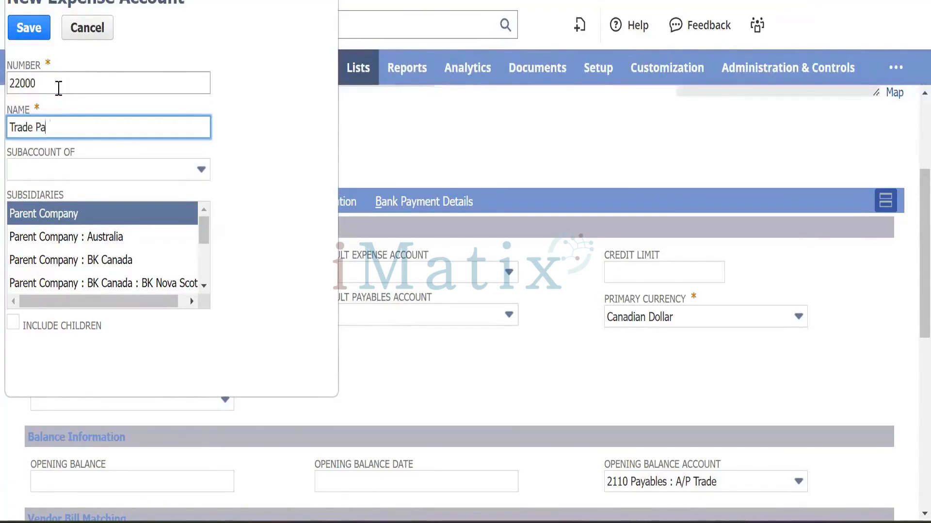
type("yable - Local")
key("Tab")
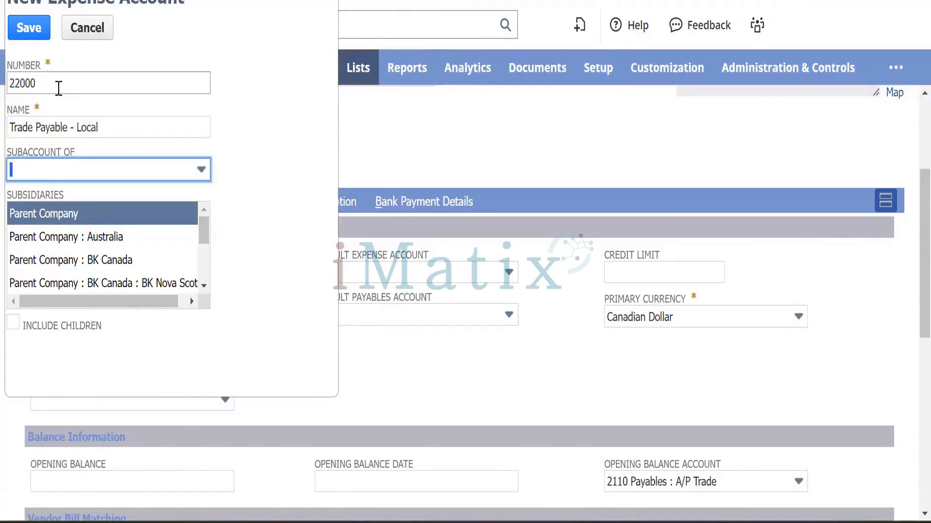
left_click(57, 216)
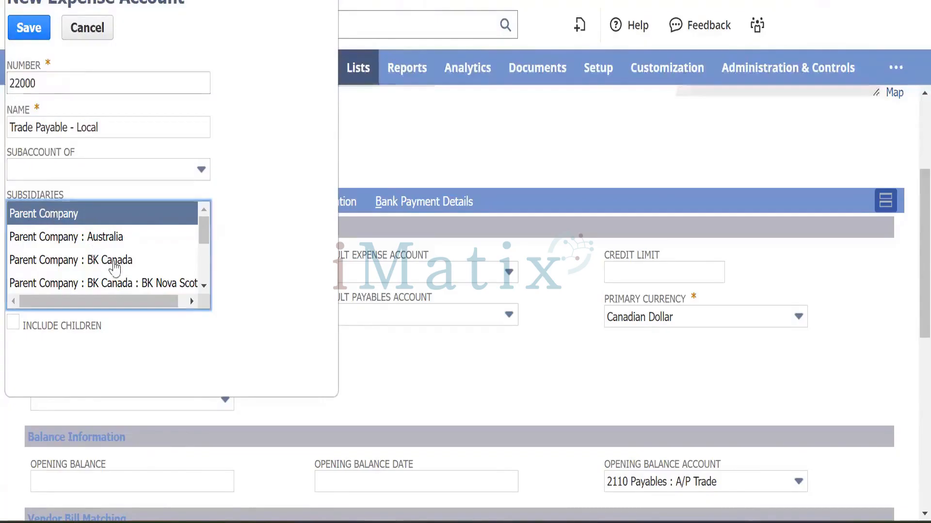
left_click(58, 260)
left_click(13, 323)
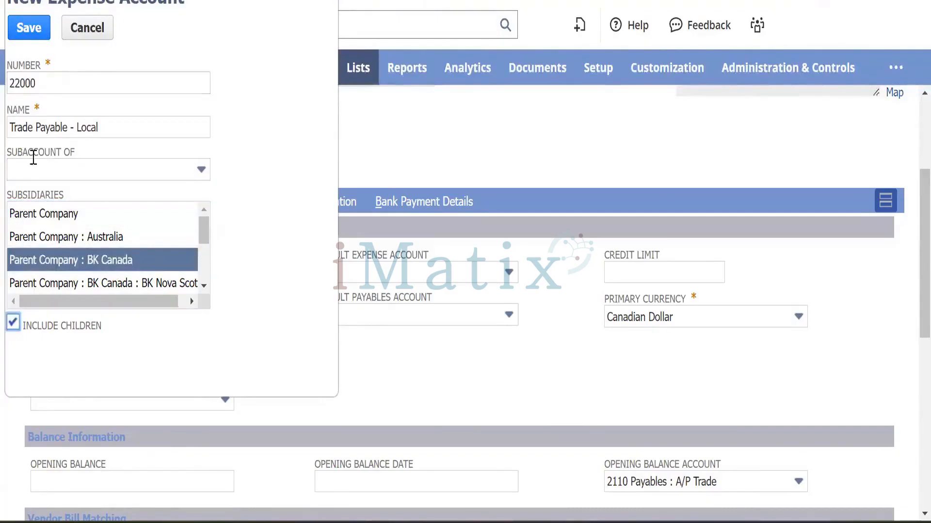
left_click(23, 35)
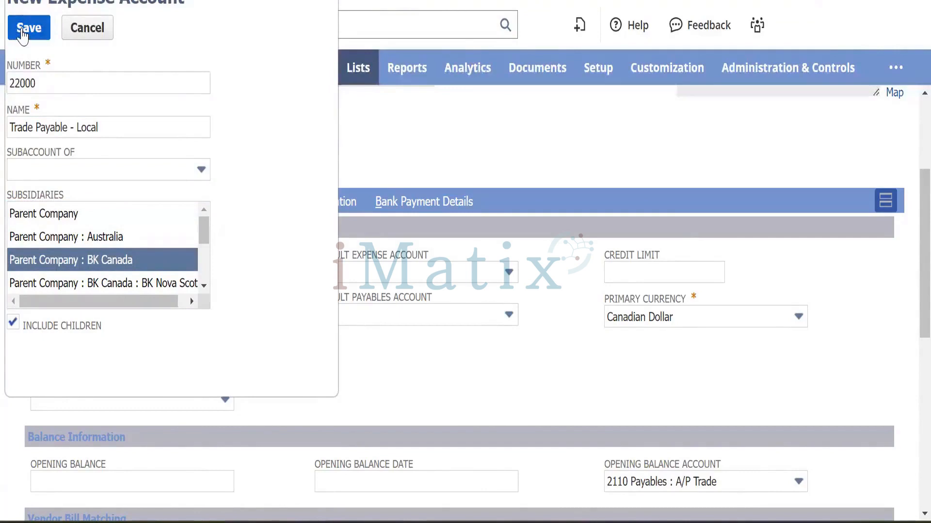
left_click(22, 35)
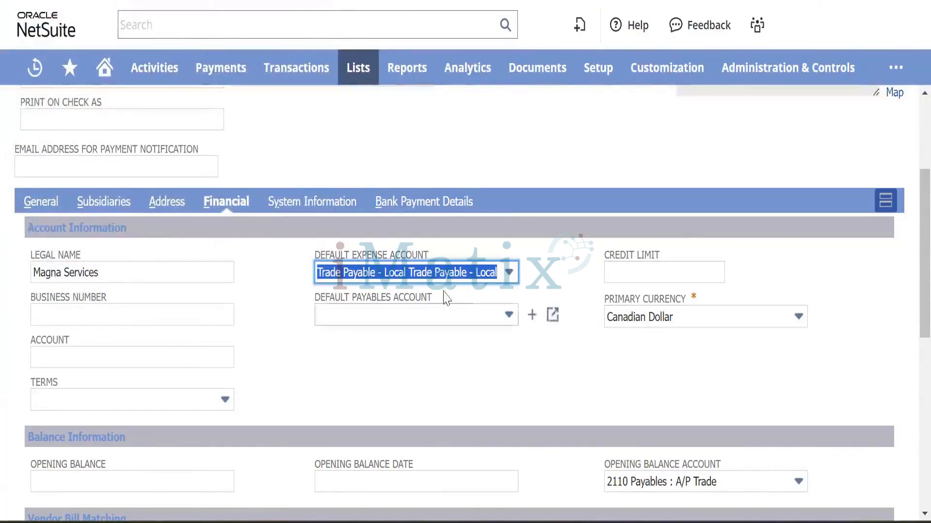
Clear the vendor's Default Expense Account so it stays empty.
left_click(510, 279)
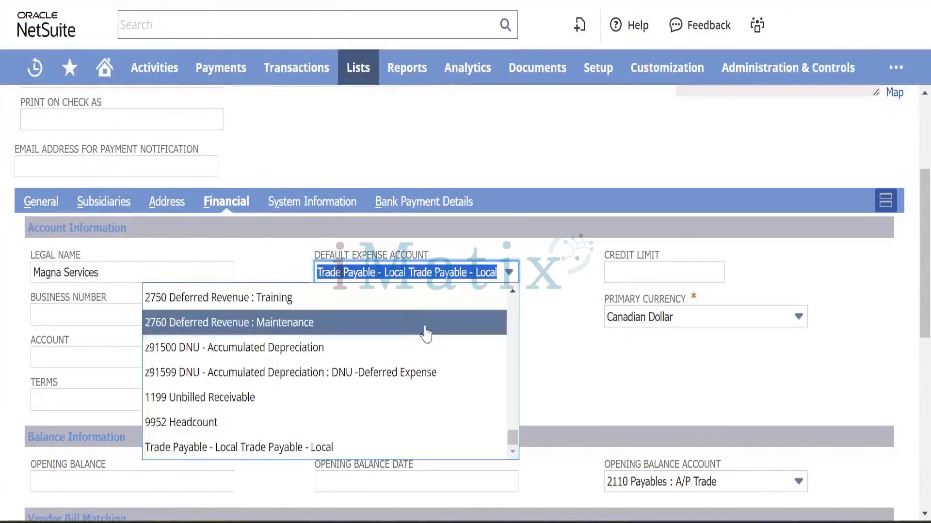
scroll(422, 332, "down", 5)
scroll(388, 338, "up", 12)
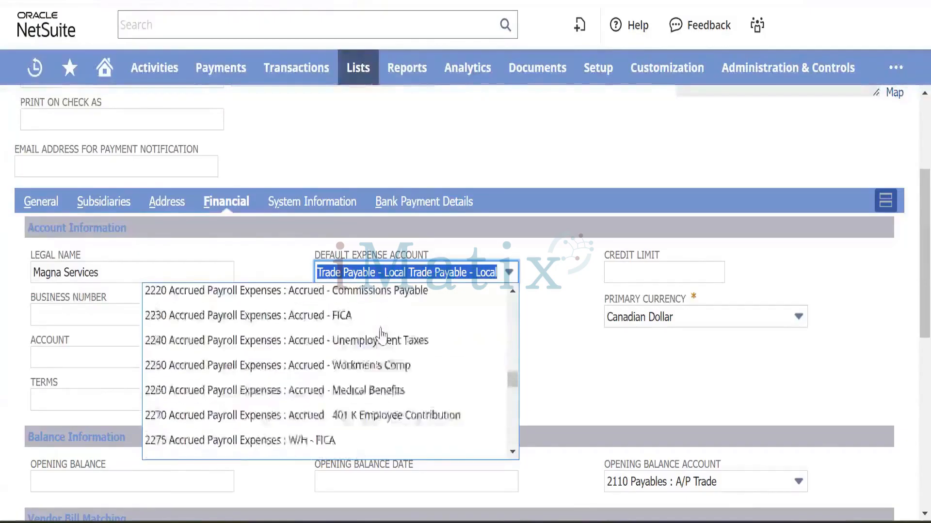
scroll(377, 372, "up", 5)
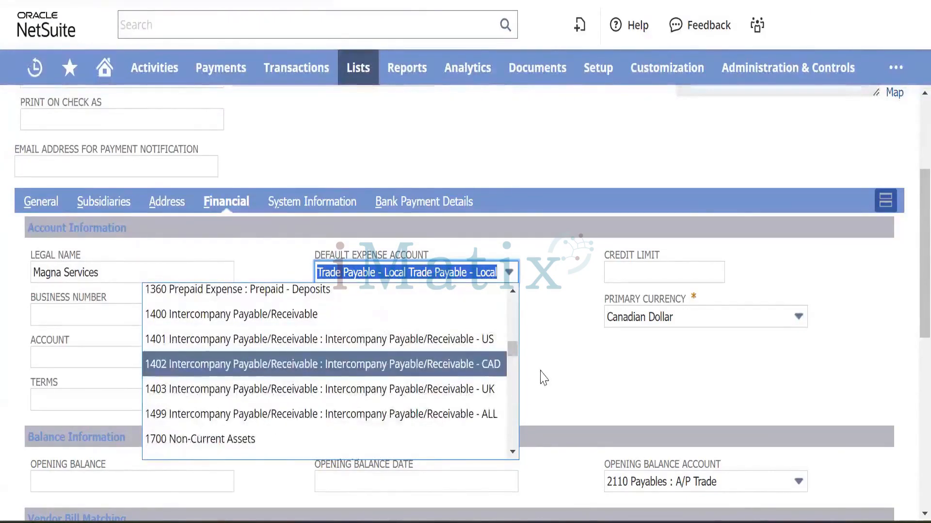
key("BackSpace")
key("Tab")
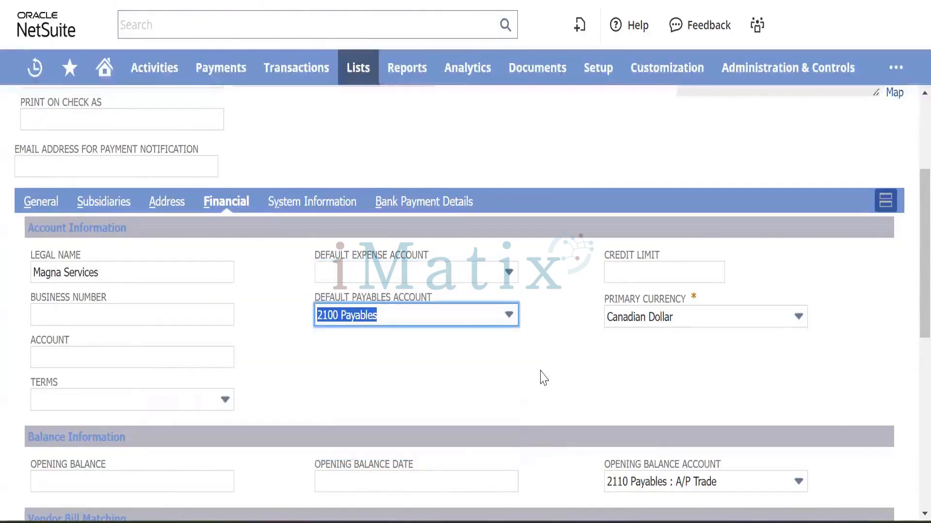
Keep 2100 Payables as the vendor's Default Payables Account.
left_click(476, 319)
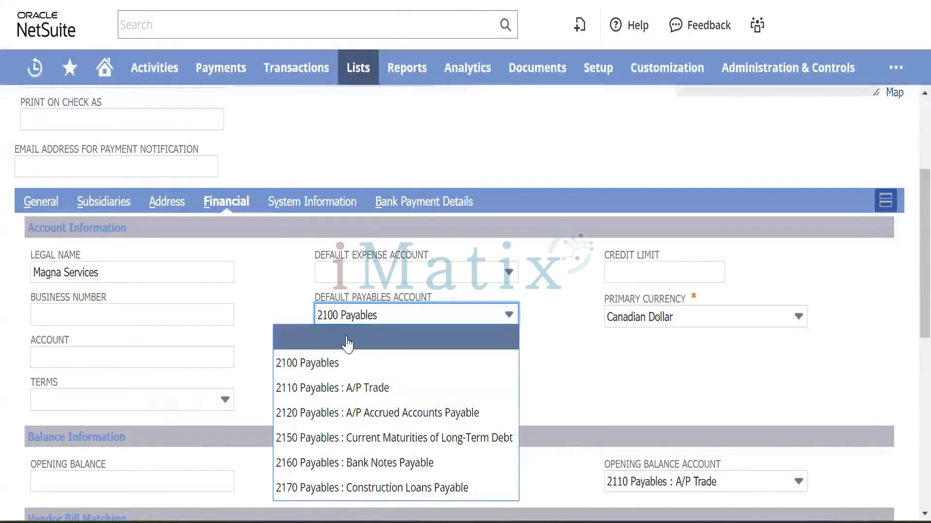
left_click(288, 302)
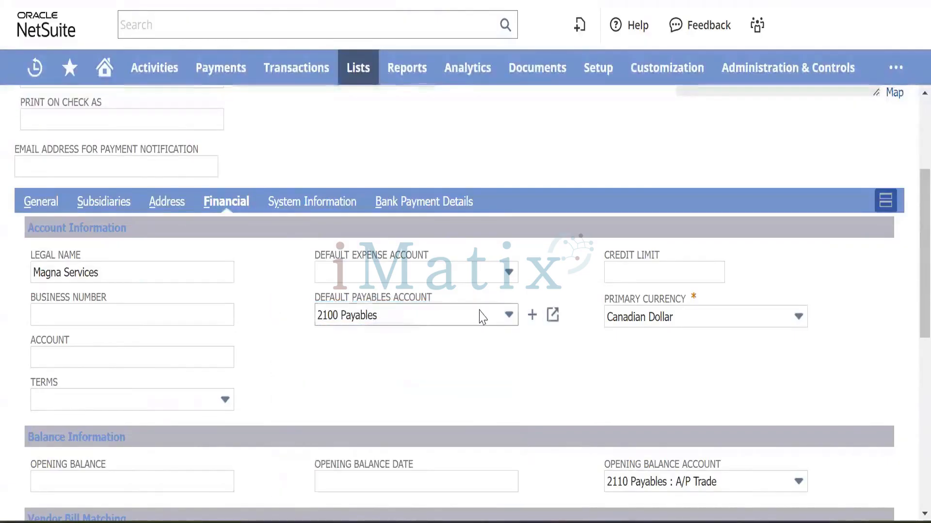
left_click(435, 320)
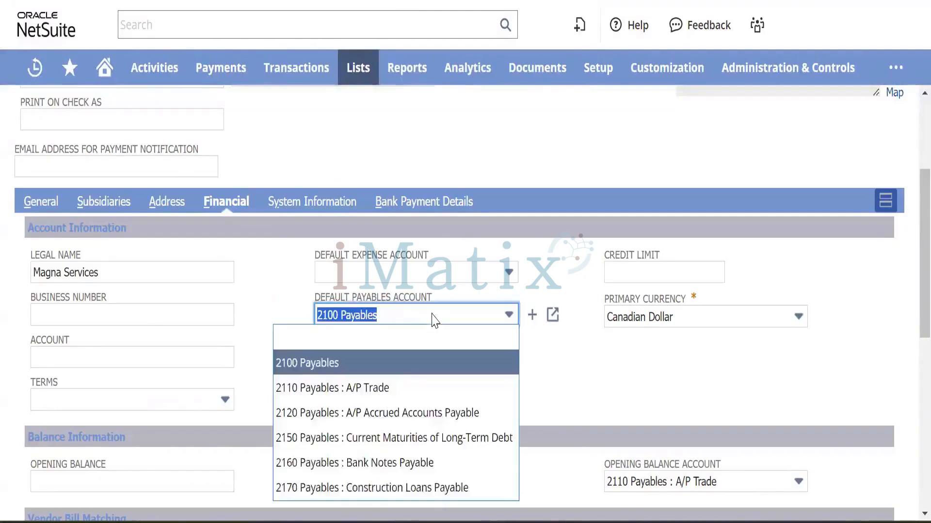
left_click(431, 318)
left_click(669, 277)
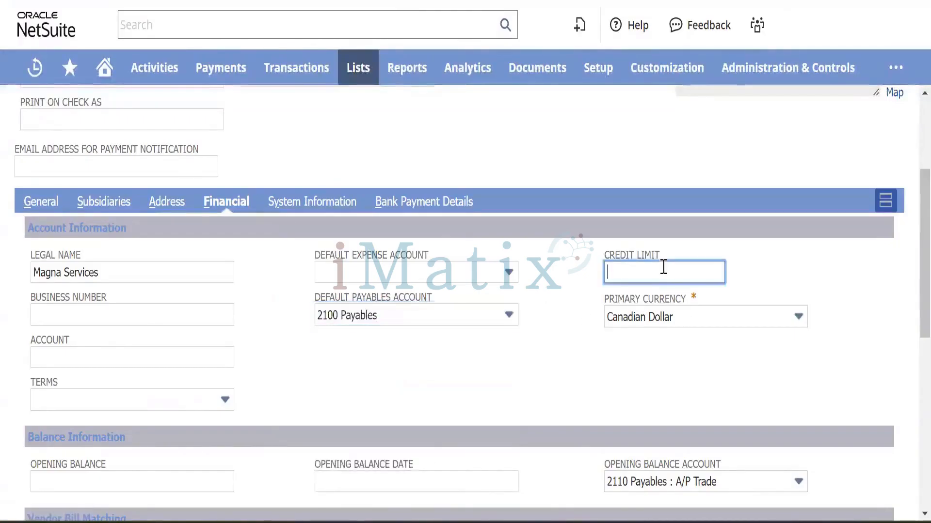
left_click(632, 256)
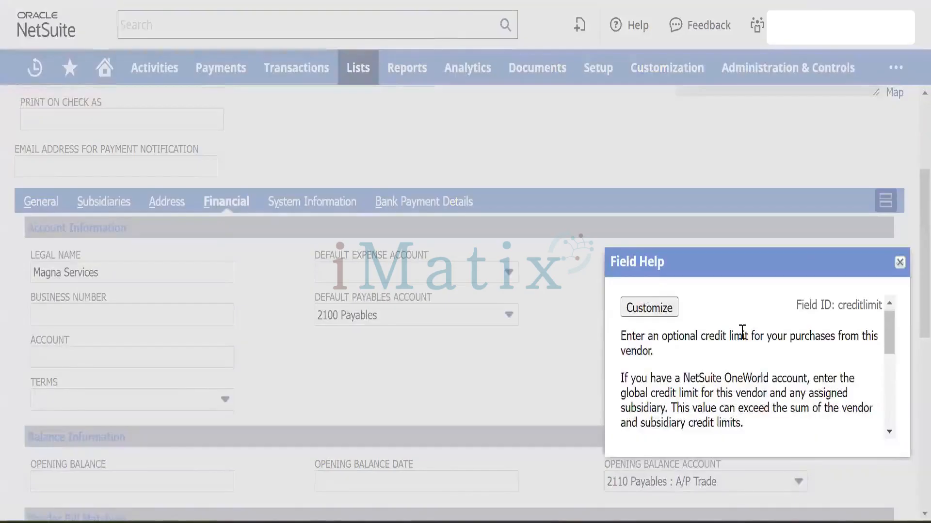
scroll(742, 333, "down", 1)
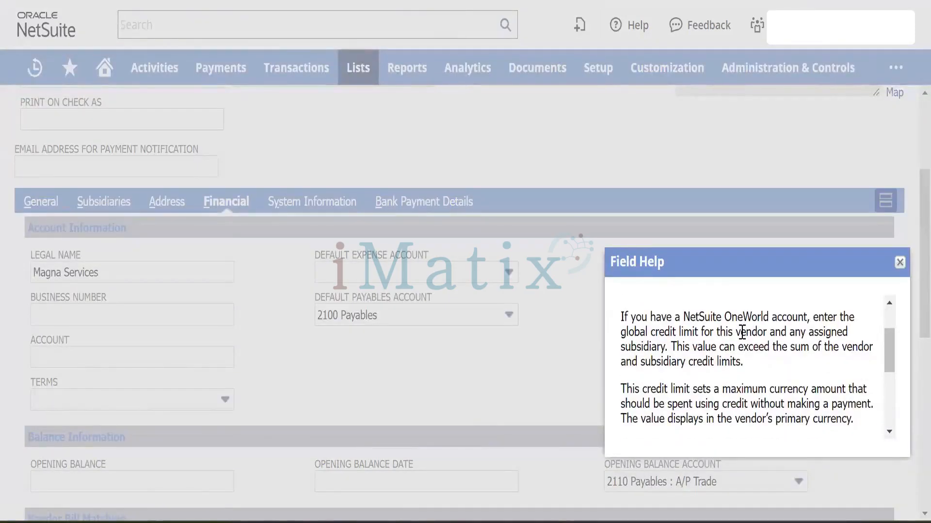
scroll(741, 333, "down", 3)
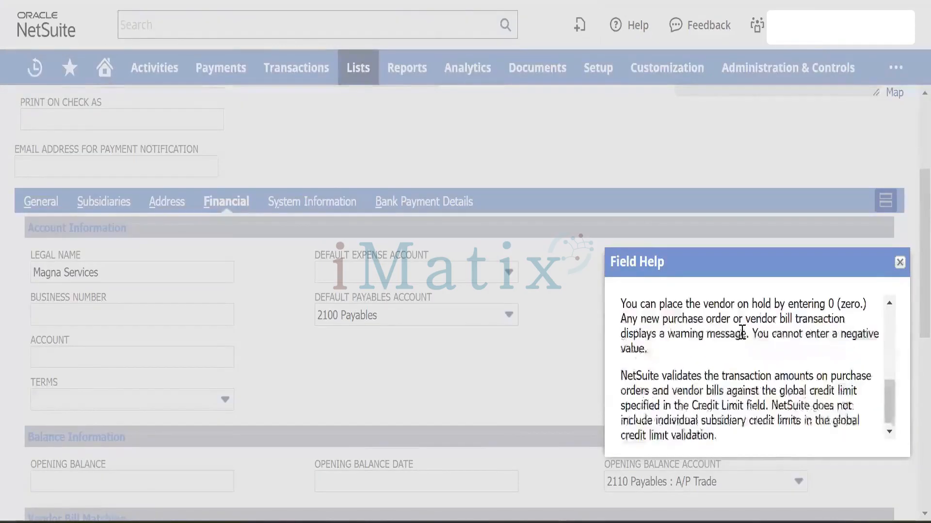
scroll(858, 298, "up", 5)
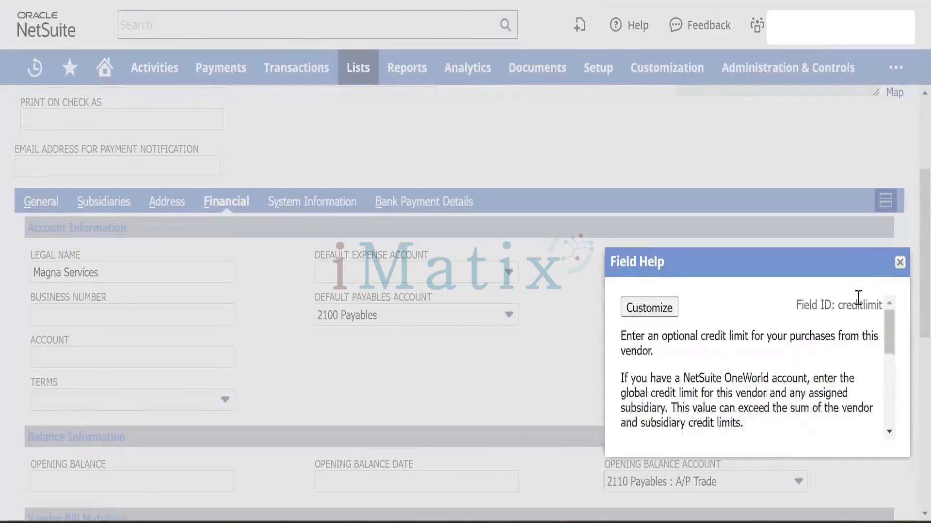
left_click(900, 263)
scroll(373, 365, "down", 5)
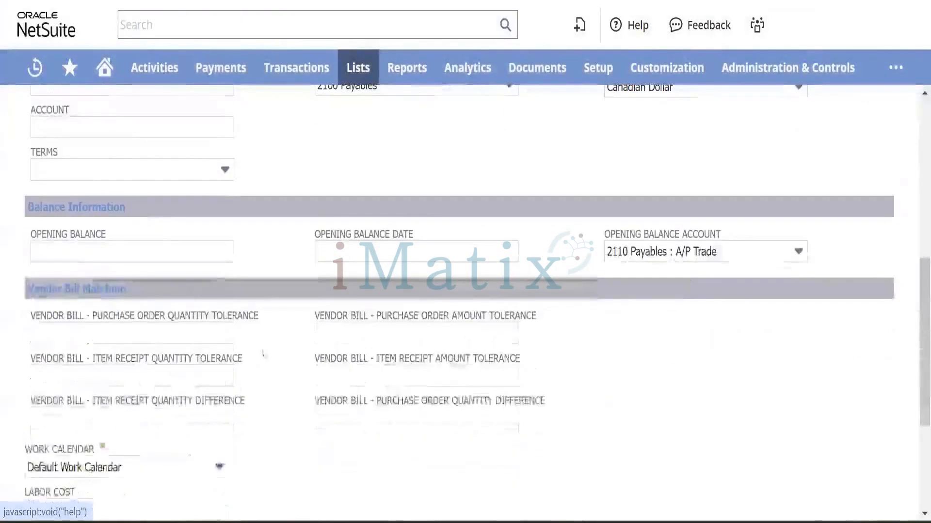
scroll(278, 253, "up", 2)
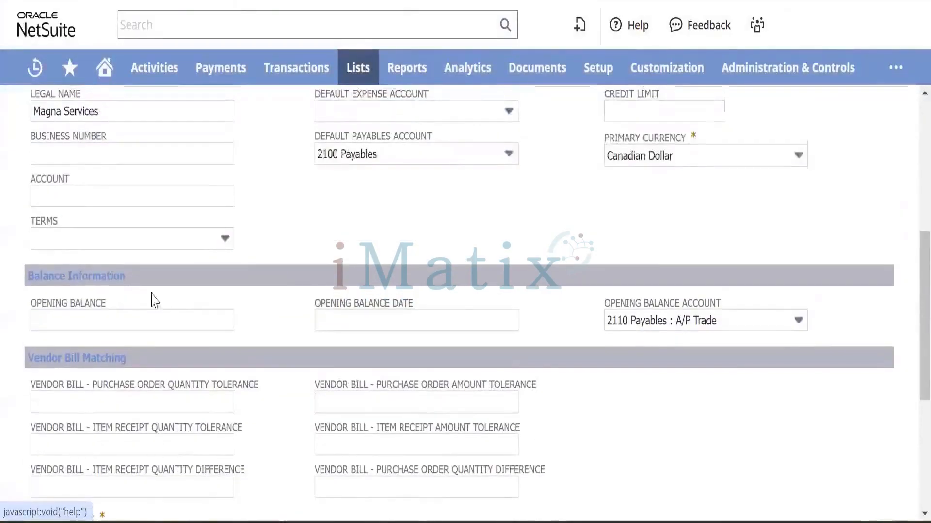
scroll(239, 365, "down", 2)
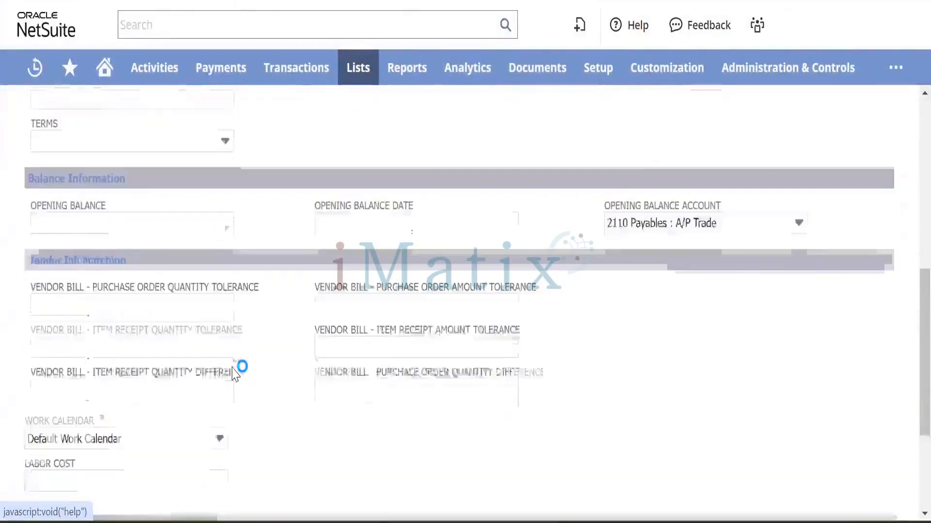
scroll(234, 374, "down", 1)
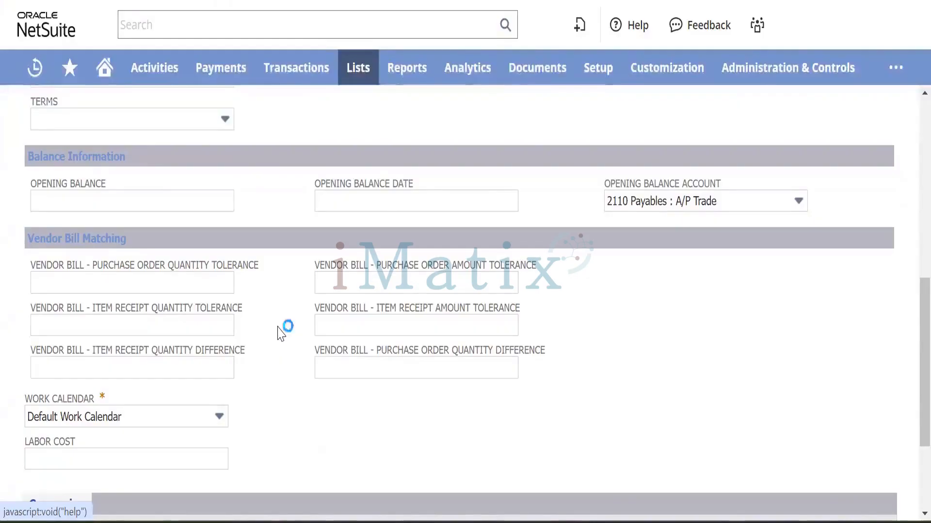
Commit Canadian Dollar as a vendor currency in the Currencies sublist.
scroll(282, 334, "down", 3)
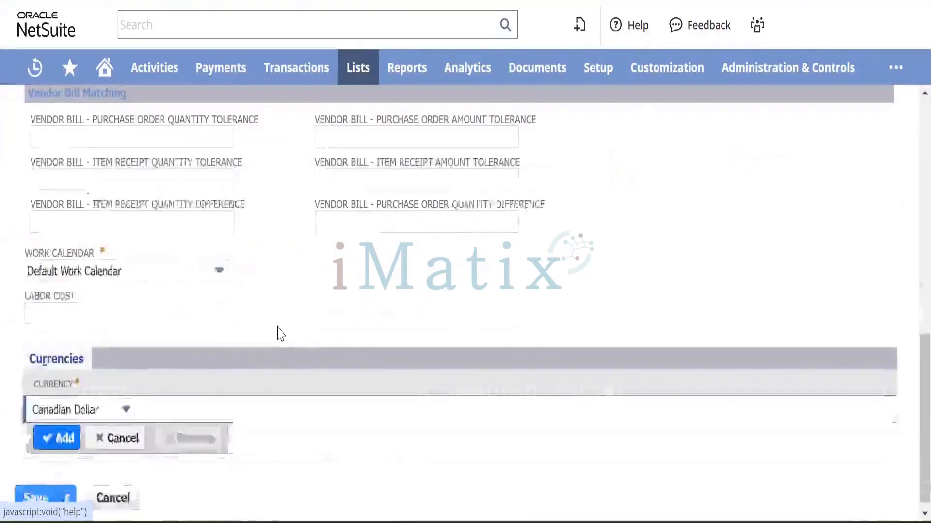
scroll(277, 333, "up", 2)
scroll(255, 382, "up", 1)
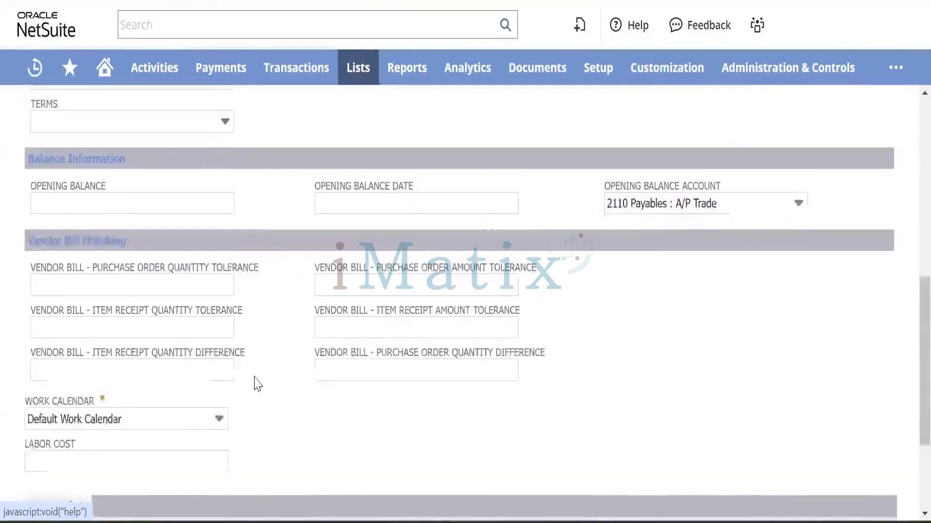
scroll(256, 383, "down", 3)
left_click(49, 426)
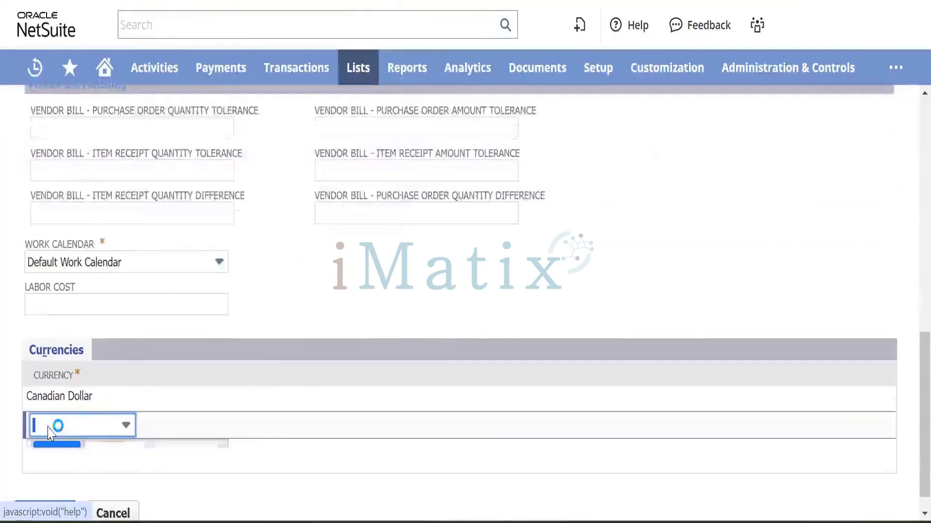
Add US Dollar as a second vendor currency and show the System Information tab.
left_click(98, 429)
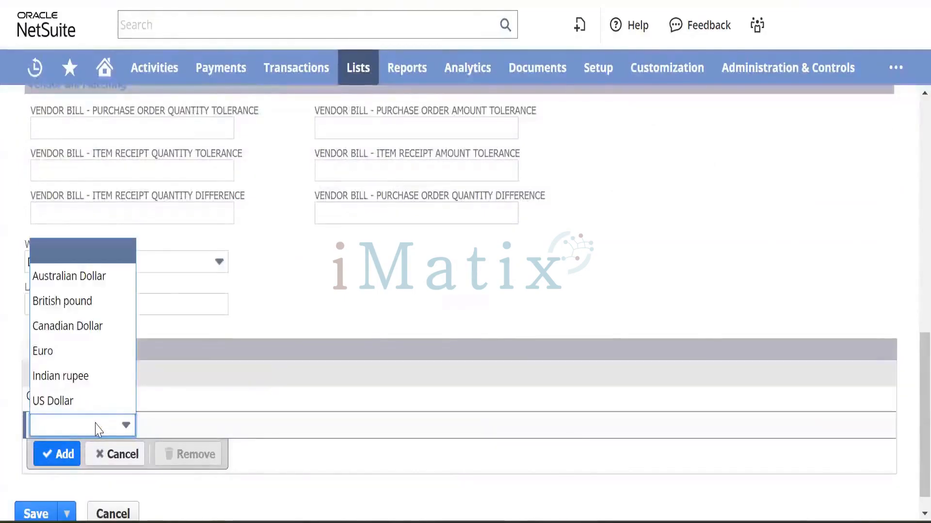
left_click(64, 395)
left_click(51, 453)
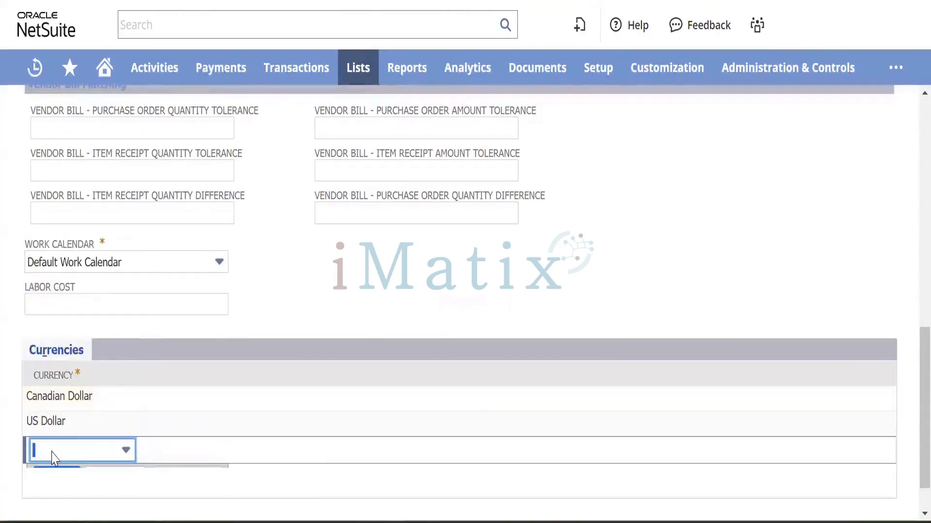
scroll(290, 291, "up", 10)
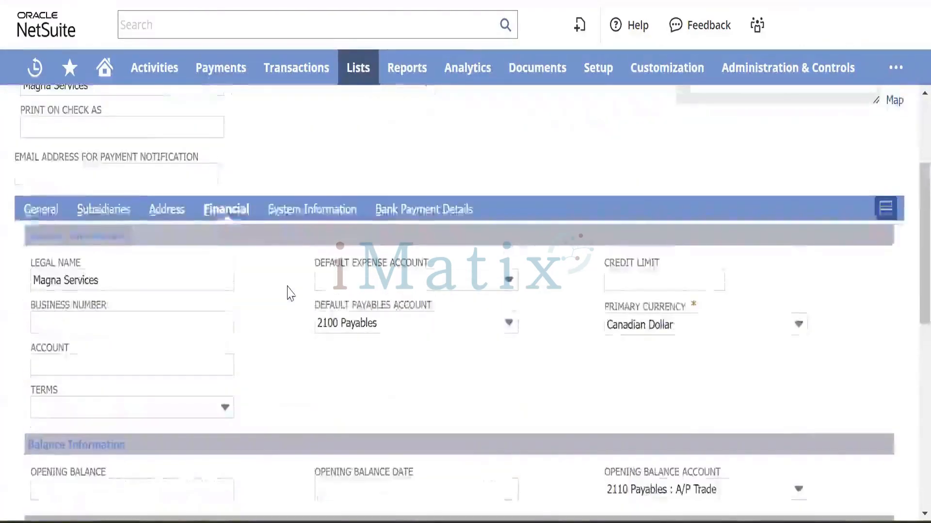
left_click(309, 209)
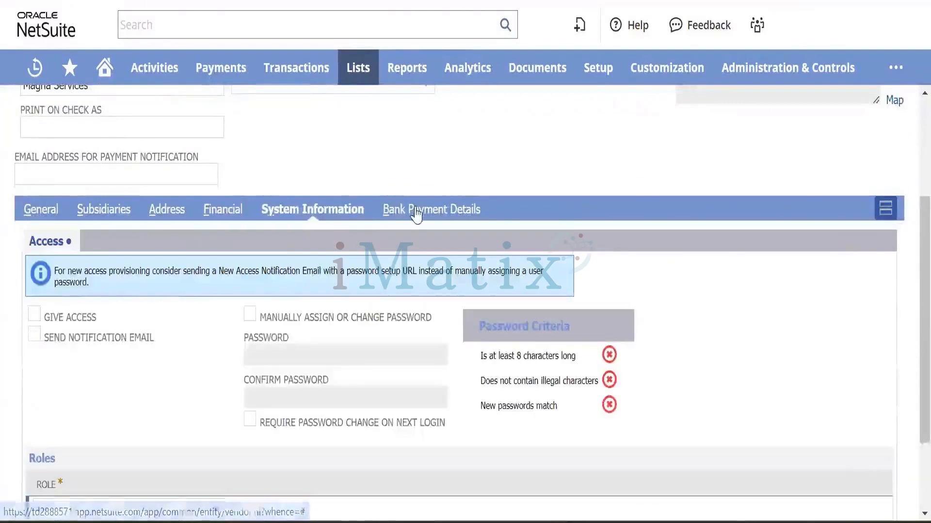
Check the Bank Payment Details subtab, then save the Magna Services vendor record.
left_click(403, 210)
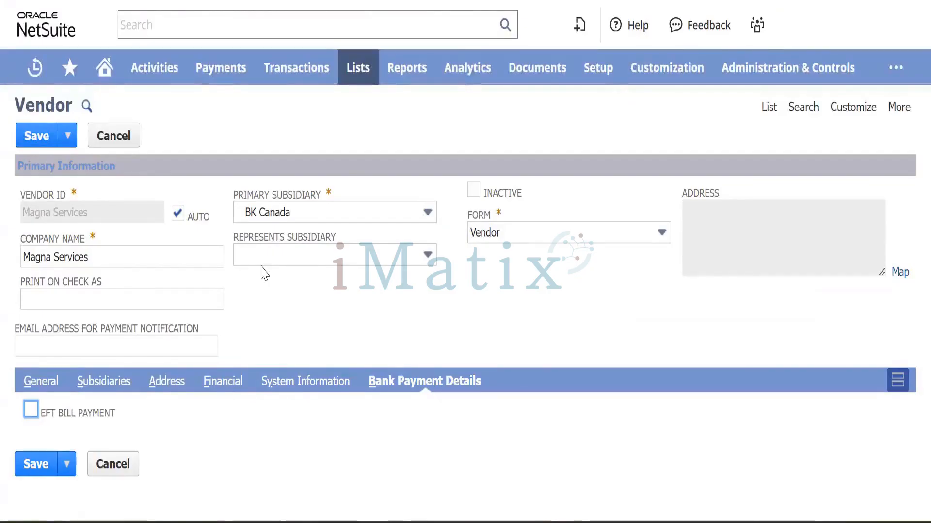
left_click(39, 136)
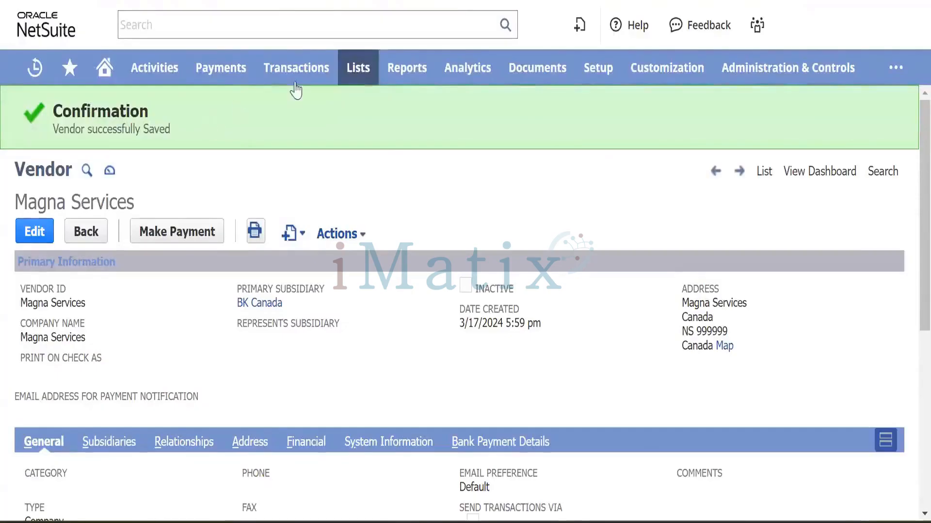
Open a new purchase order via Transactions > Purchases > Enter Purchase Orders.
mouse_move(296, 77)
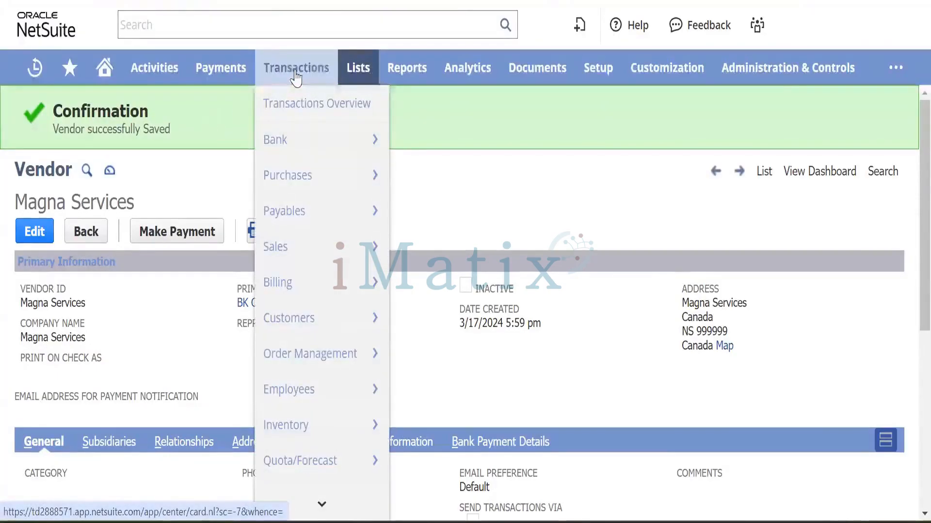
mouse_move(301, 176)
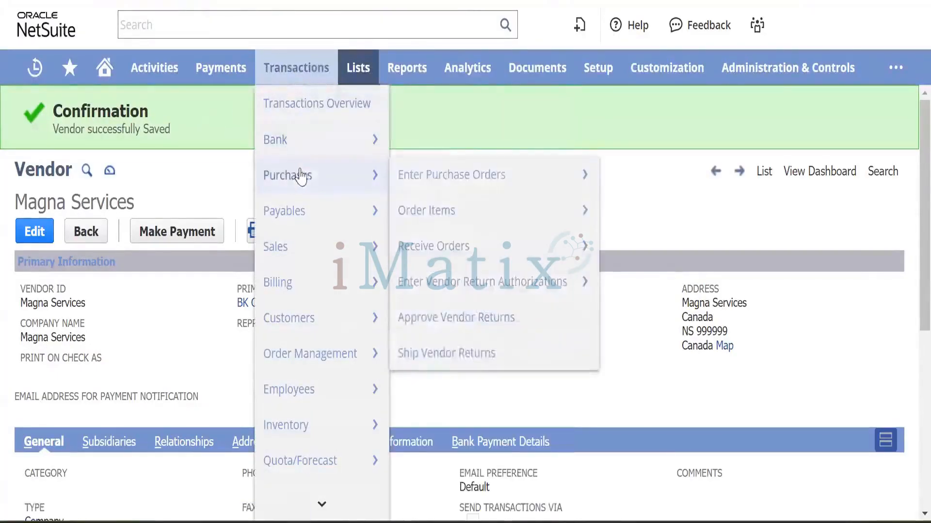
mouse_move(408, 182)
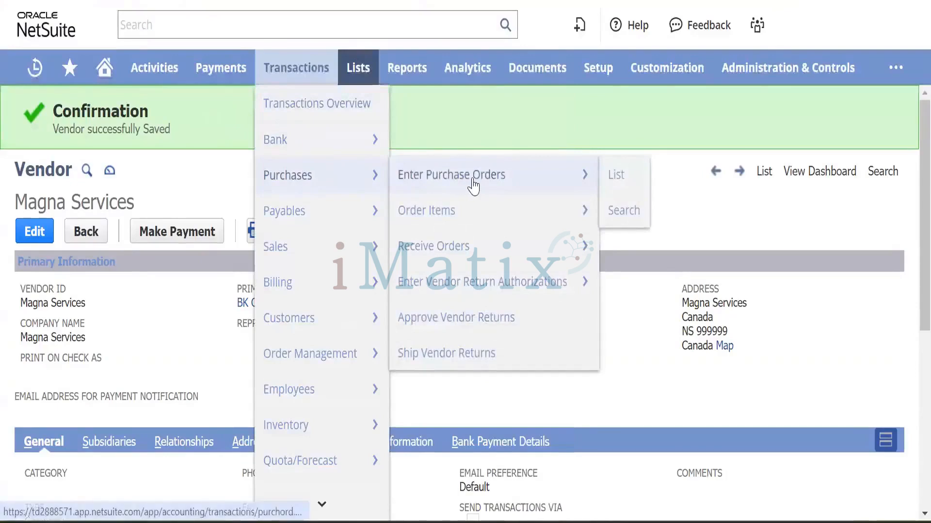
left_click(473, 179)
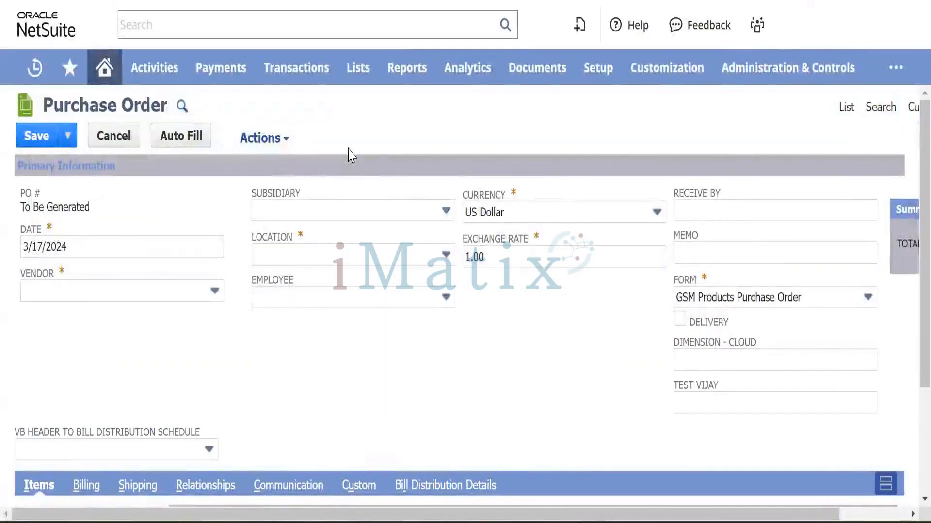
Set the order's vendor to Magna Services, searching with 'MAC'.
left_click(151, 296)
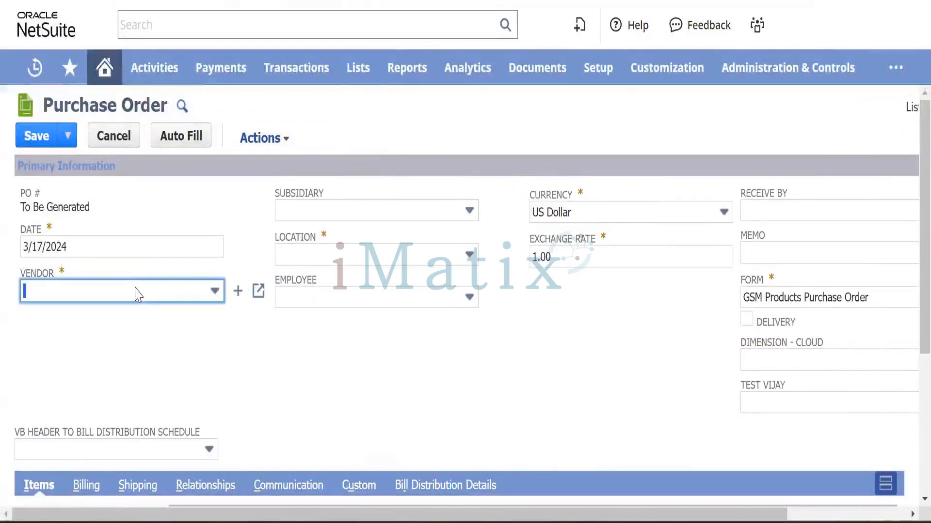
type("MAC")
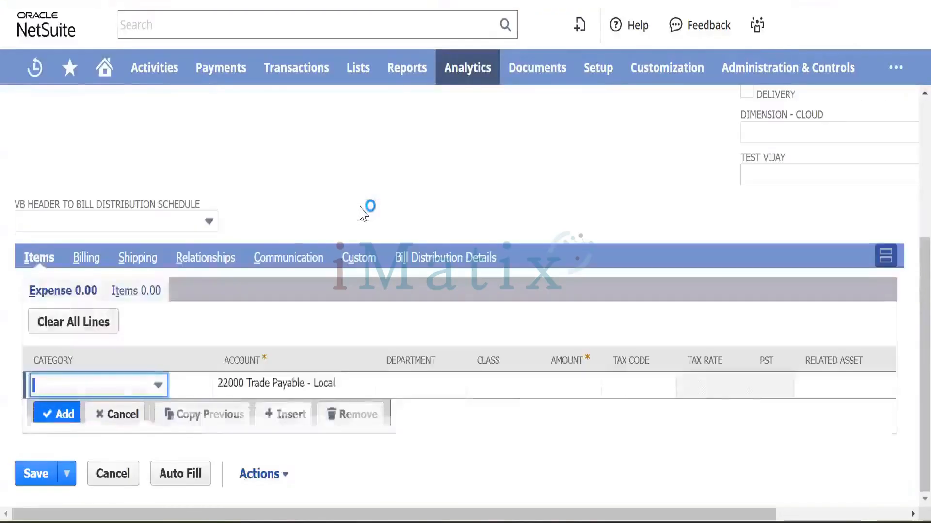
scroll(336, 184, "up", 5)
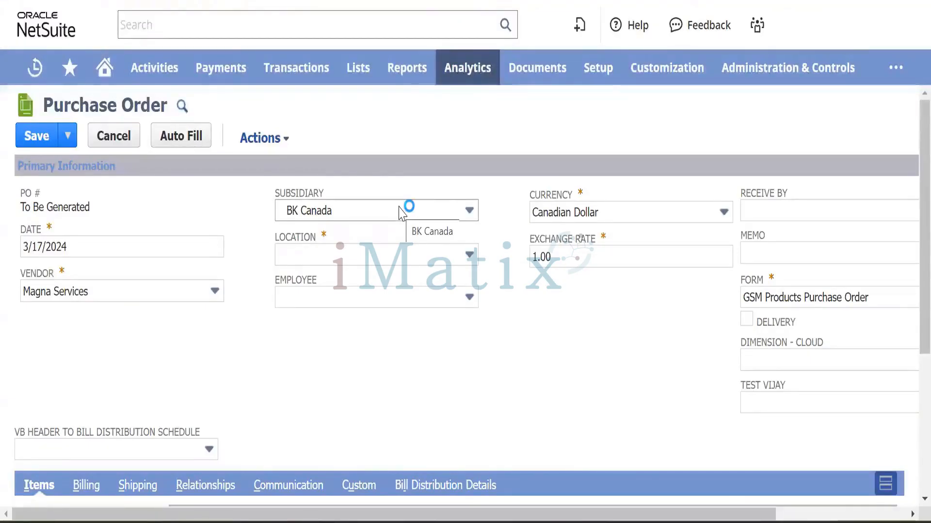
Switch the purchase order's subsidiary from BK Canada to BK Nova Scotia.
left_click(376, 217)
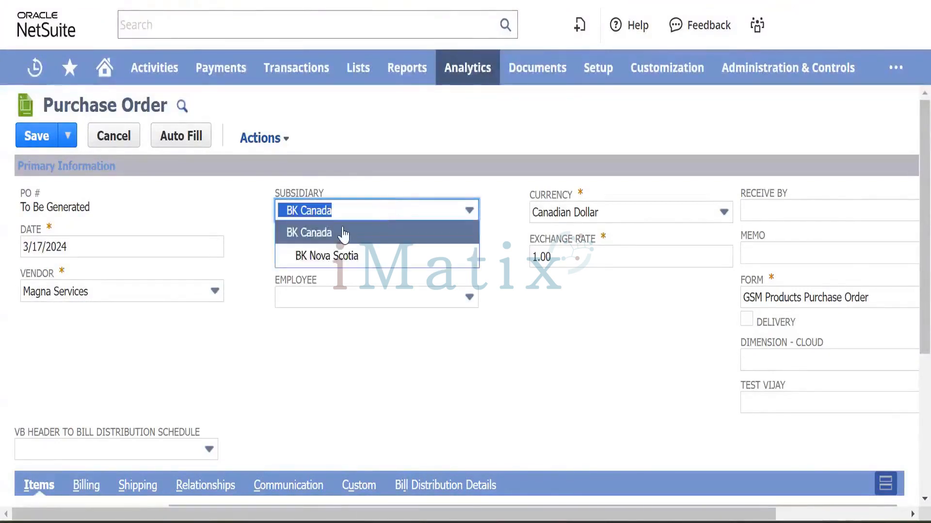
left_click(367, 257)
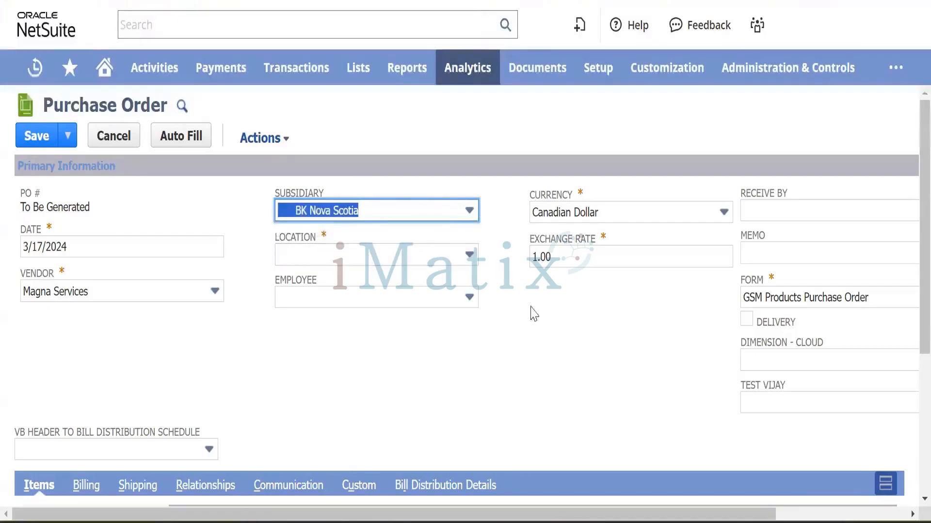
left_click(410, 215)
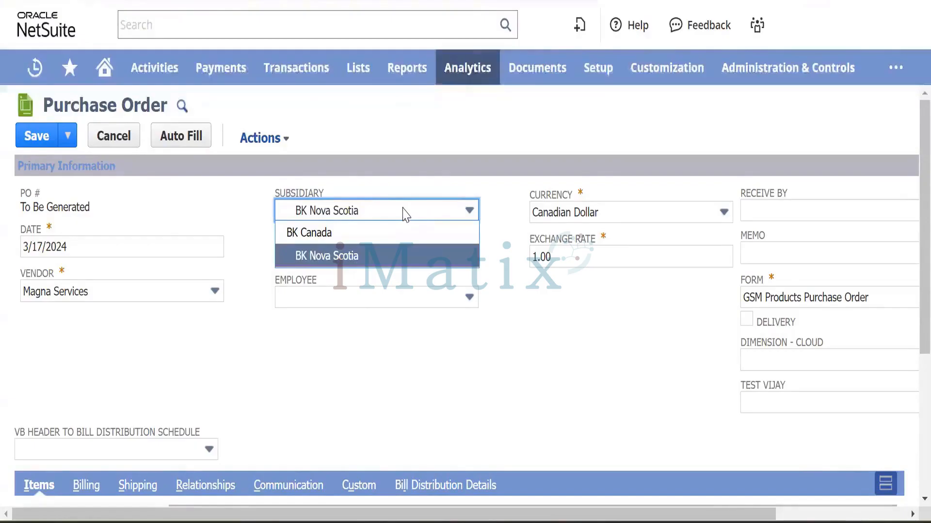
left_click(395, 257)
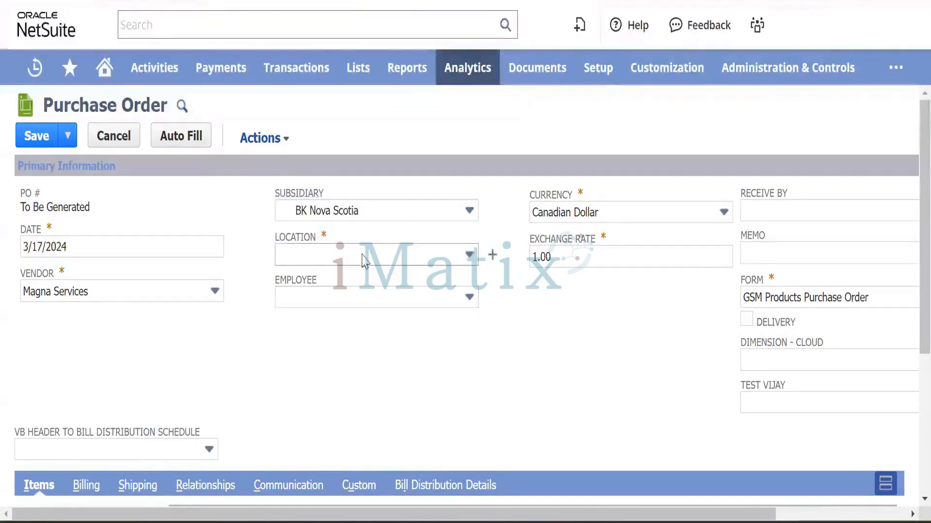
left_click(383, 255)
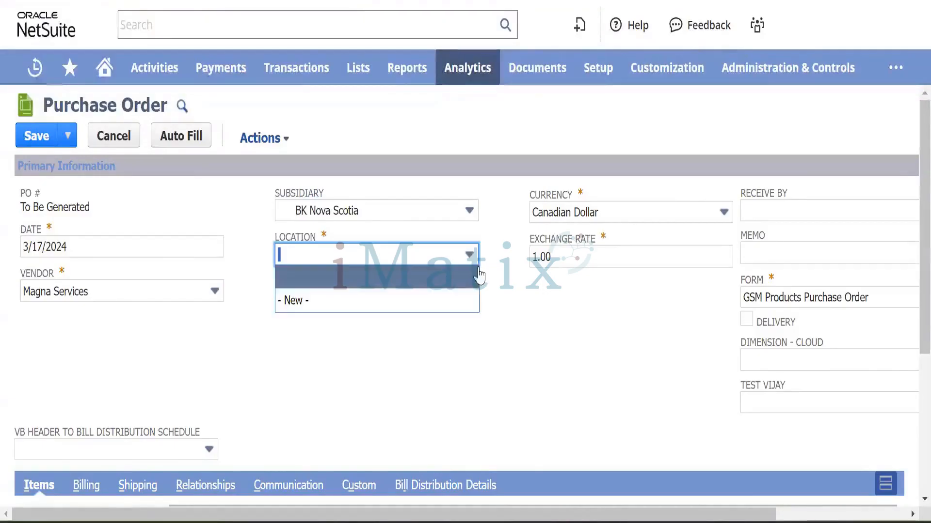
left_click(491, 257)
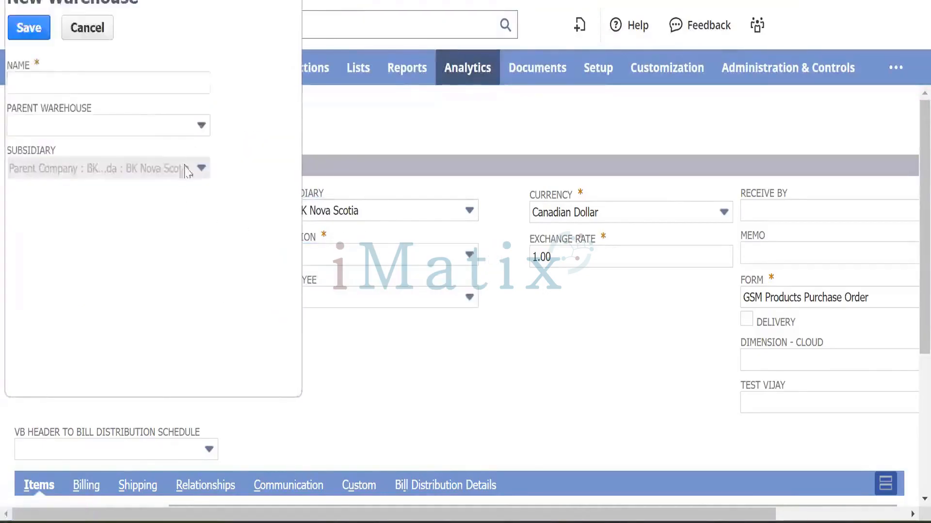
Name the new warehouse 'BK Nova Scotia' and save it as the order's location.
left_click(66, 91)
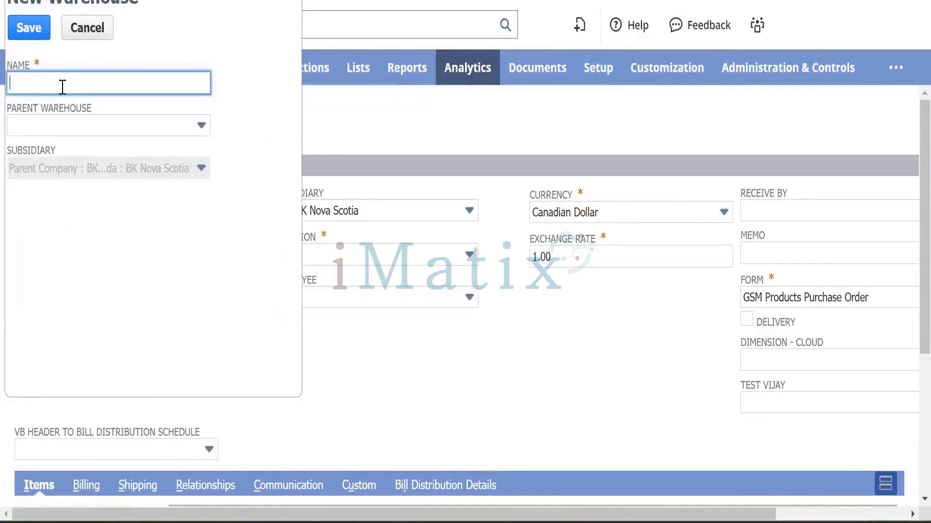
type("BK")
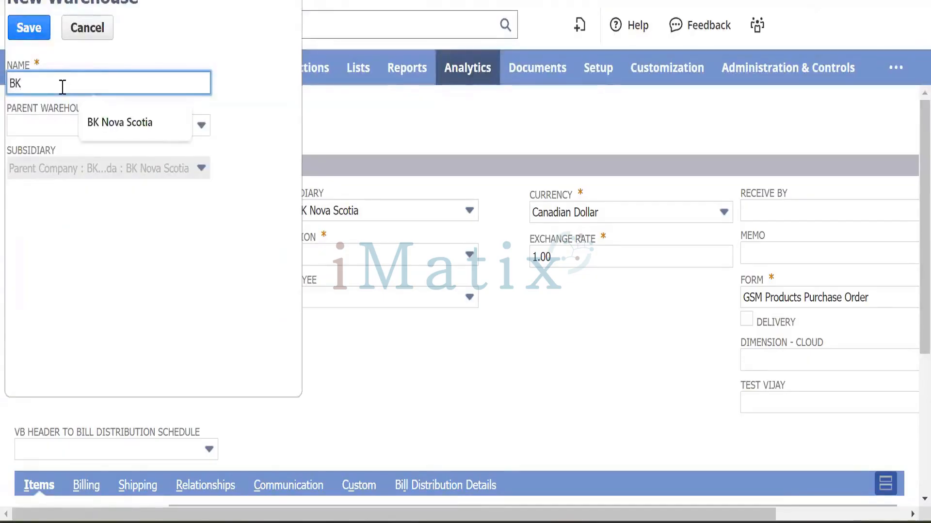
type(" Nova ")
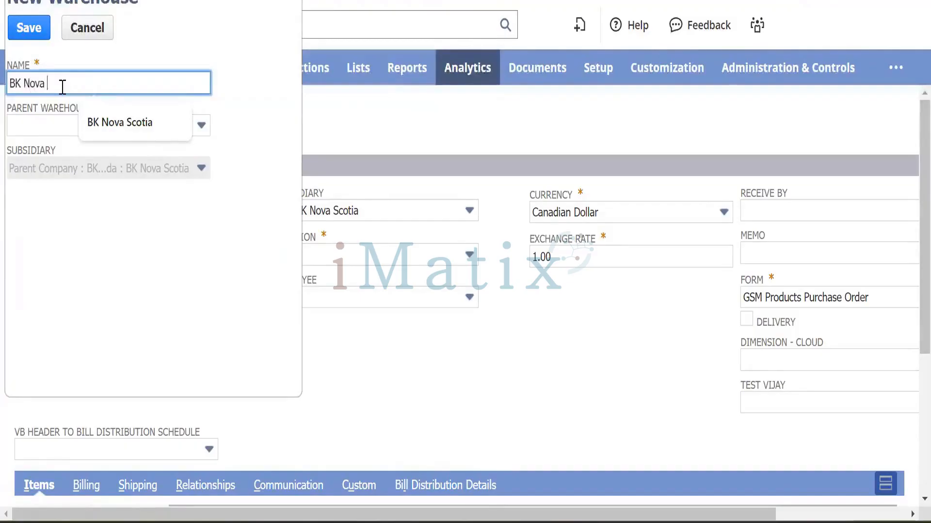
type("Scotia")
key("Tab")
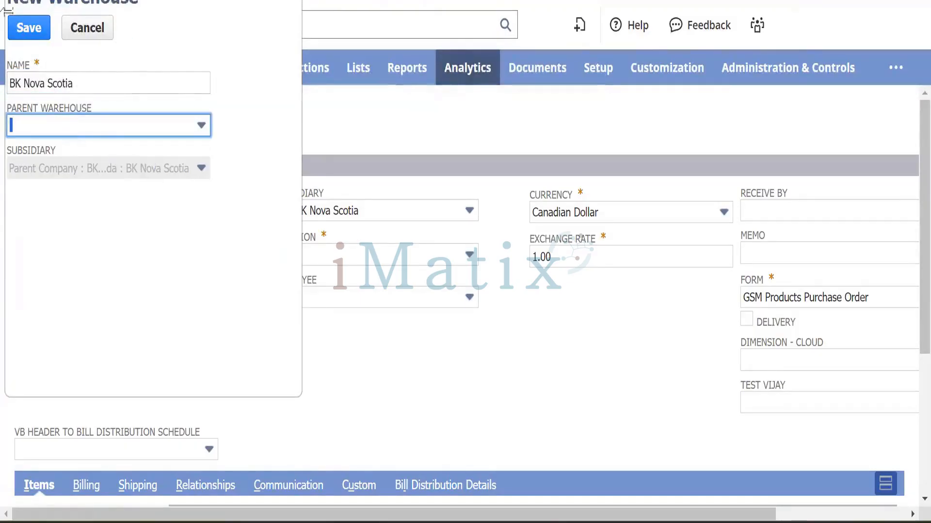
left_click(29, 29)
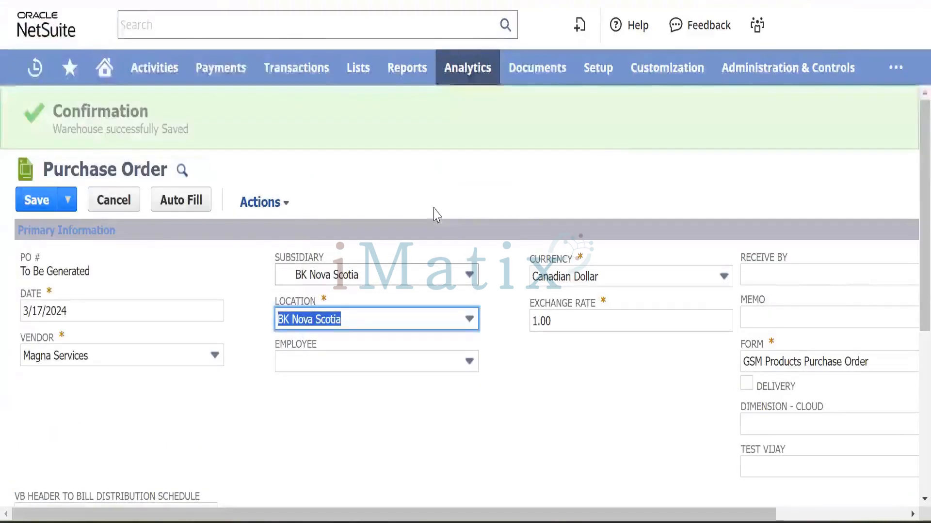
Scroll the purchase order down to the Items subtab's Expense sublist.
scroll(608, 411, "down", 3)
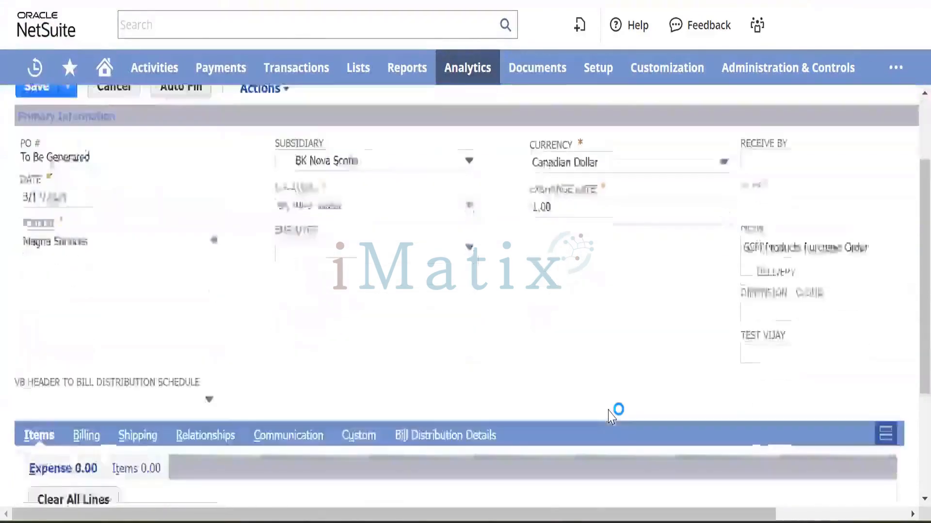
scroll(609, 410, "up", 2)
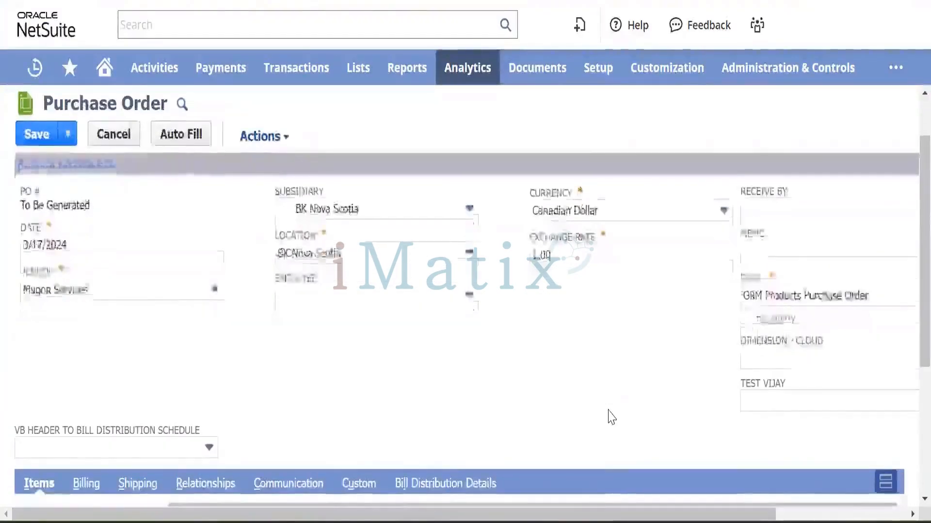
scroll(609, 416, "down", 5)
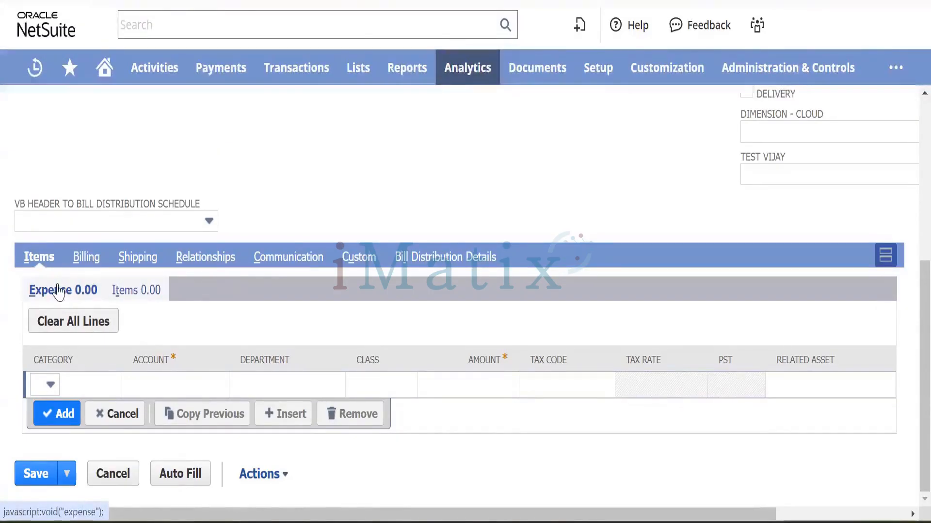
left_click(168, 387)
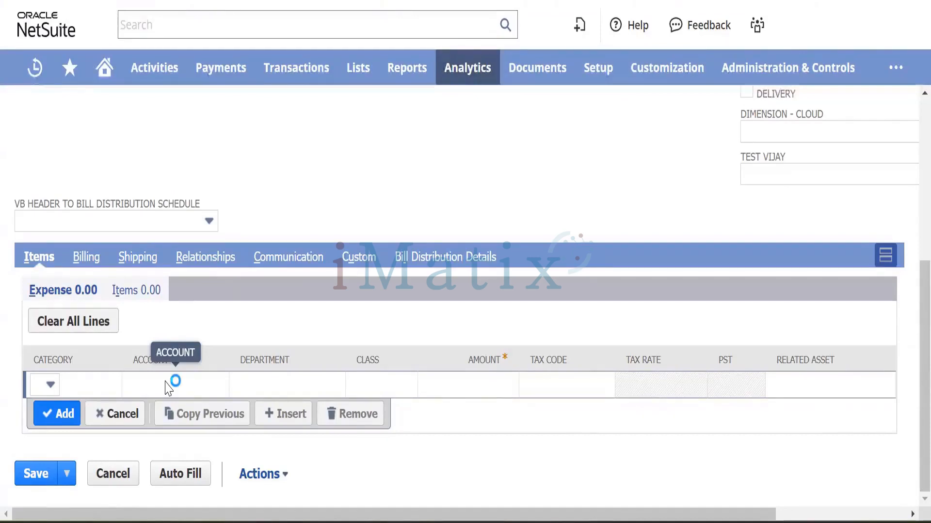
key("Down")
key("Down")
key("Down")
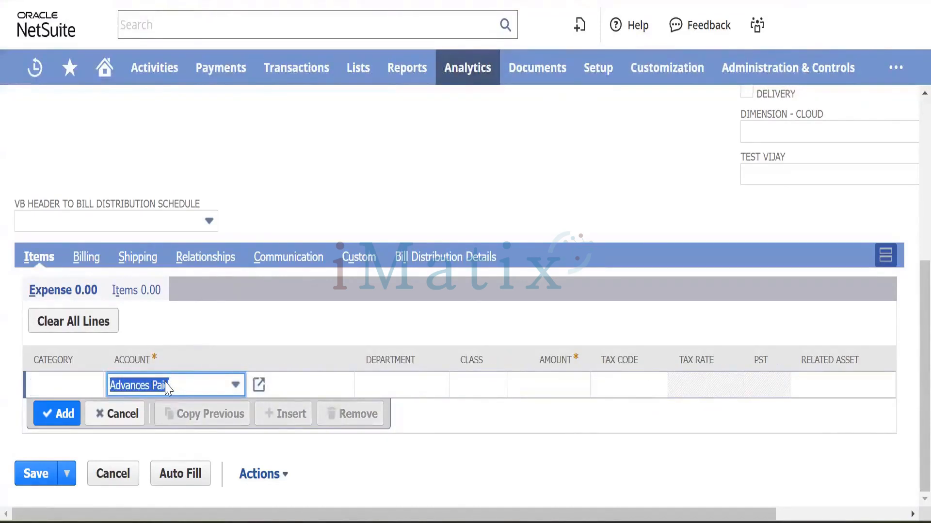
left_click(167, 386)
scroll(188, 335, "down", 10)
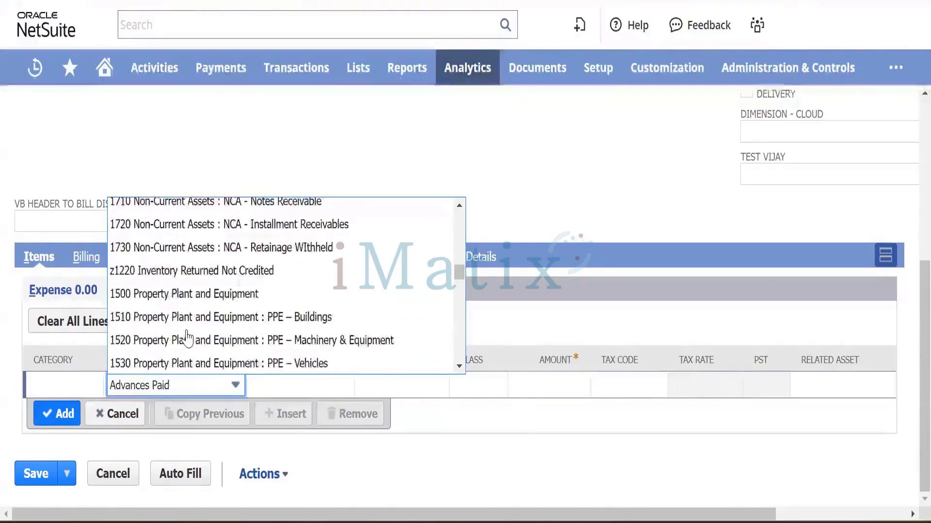
scroll(187, 338, "up", 1)
scroll(187, 338, "down", 7)
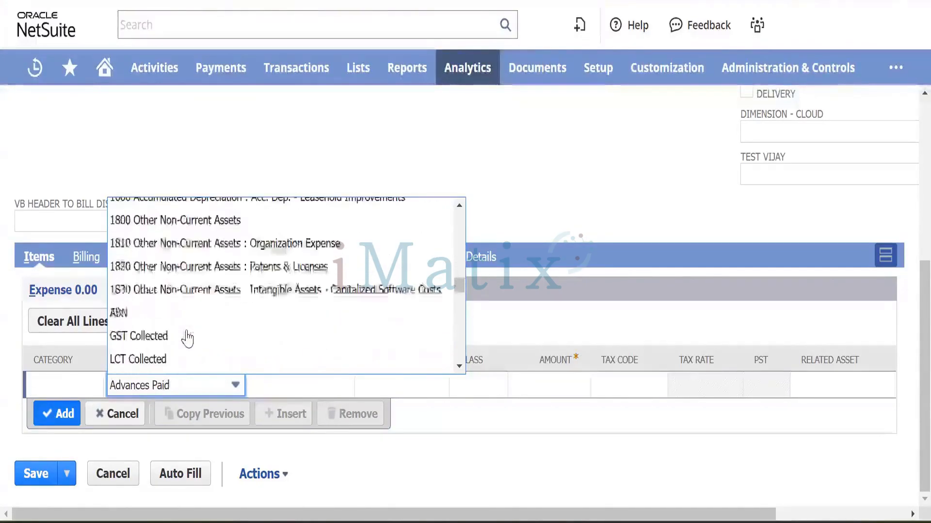
scroll(187, 338, "up", 15)
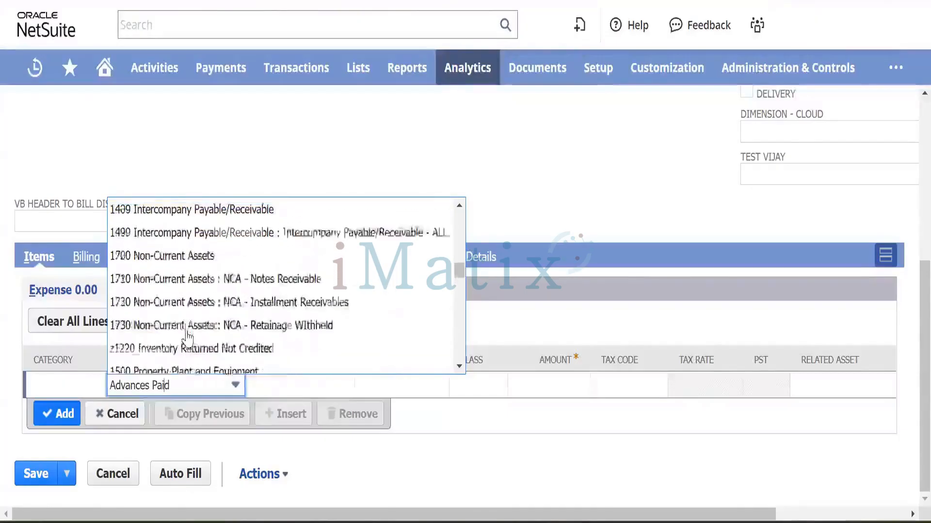
scroll(187, 334, "up", 20)
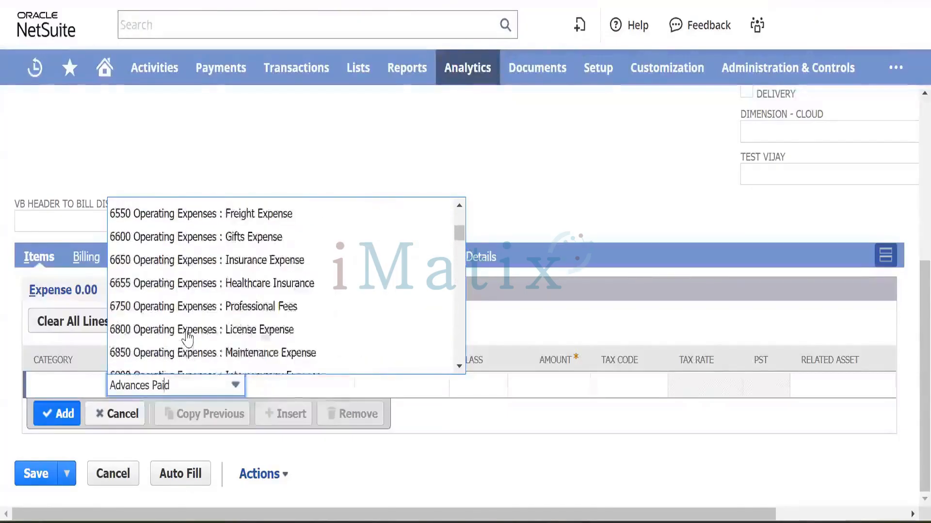
scroll(187, 334, "up", 10)
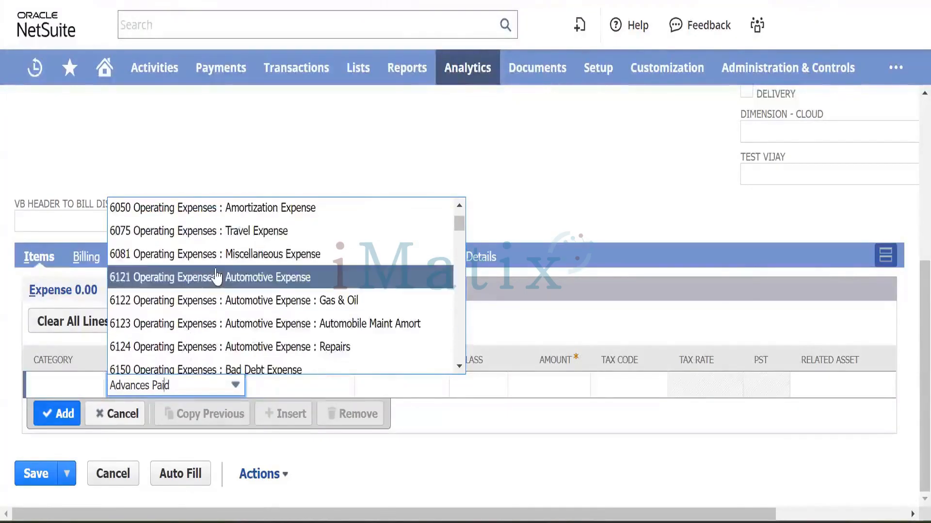
scroll(228, 291, "up", 2)
left_click(239, 297)
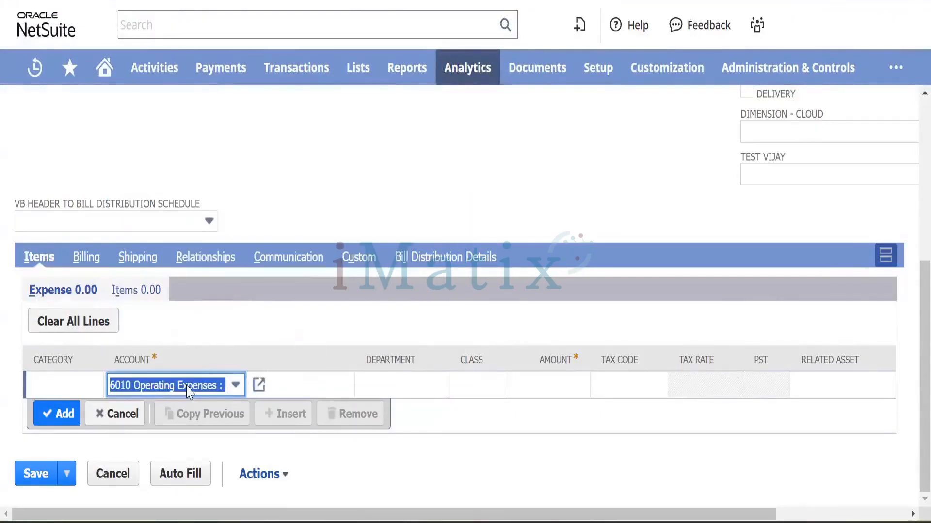
left_click(112, 416)
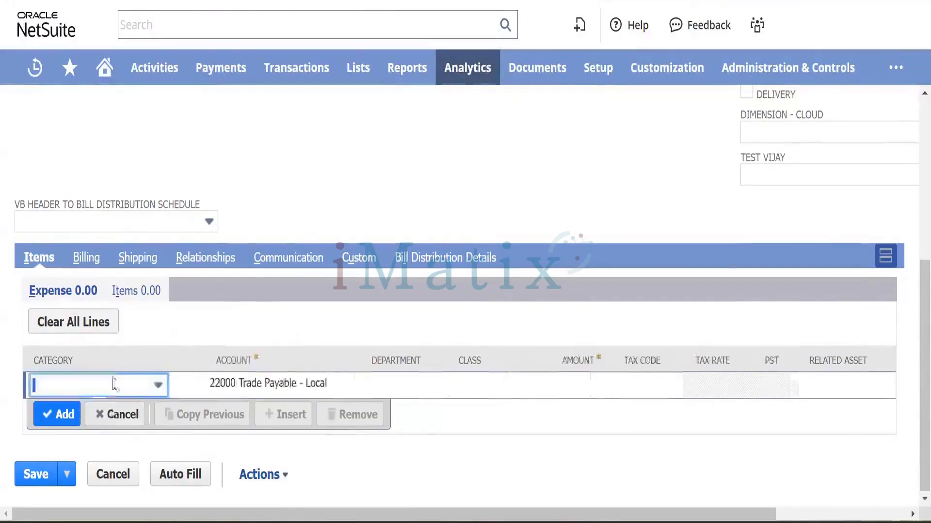
Put Test Item 001 on the order's first item line, searching with 'Test I'.
left_click(145, 294)
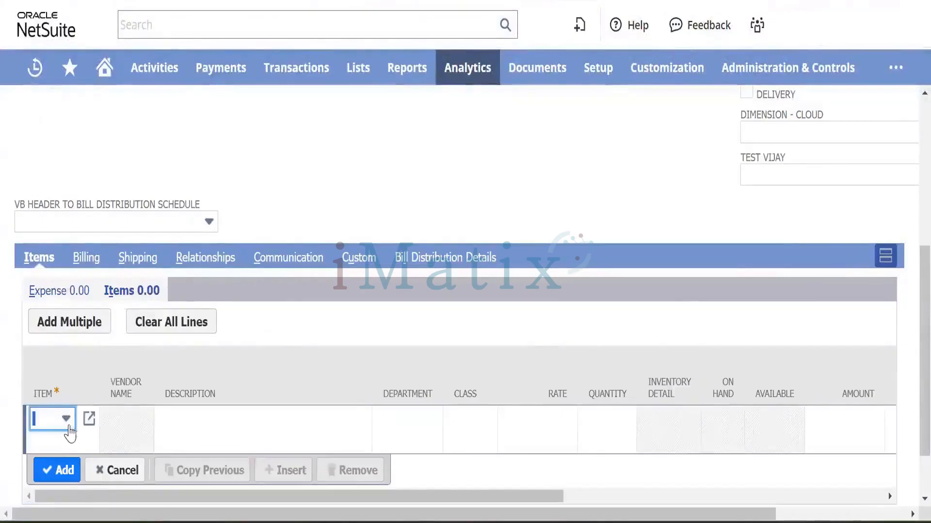
left_click(66, 420)
type("Test I")
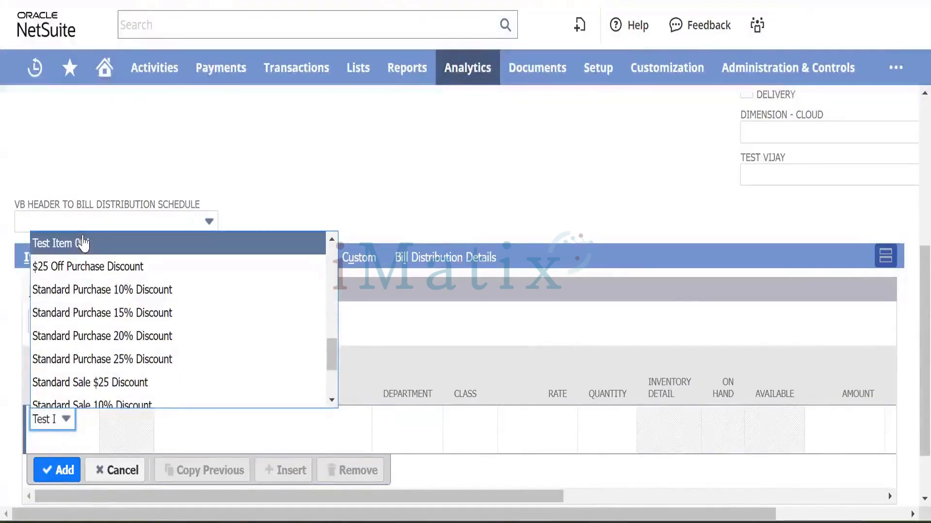
left_click(83, 242)
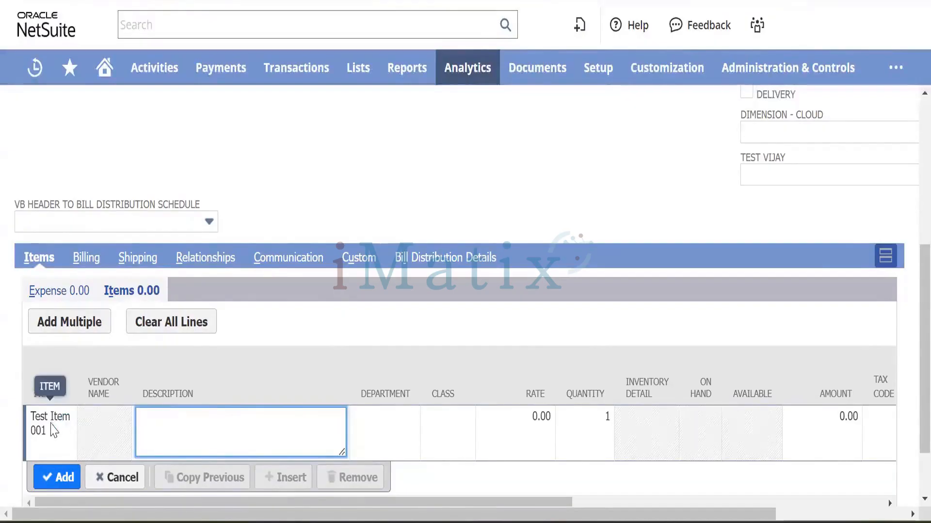
left_click(52, 431)
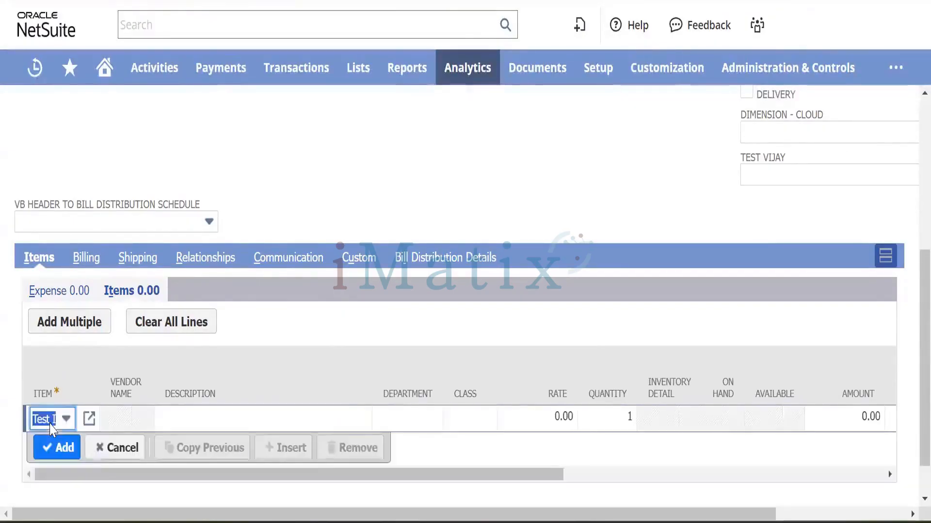
left_click(66, 420)
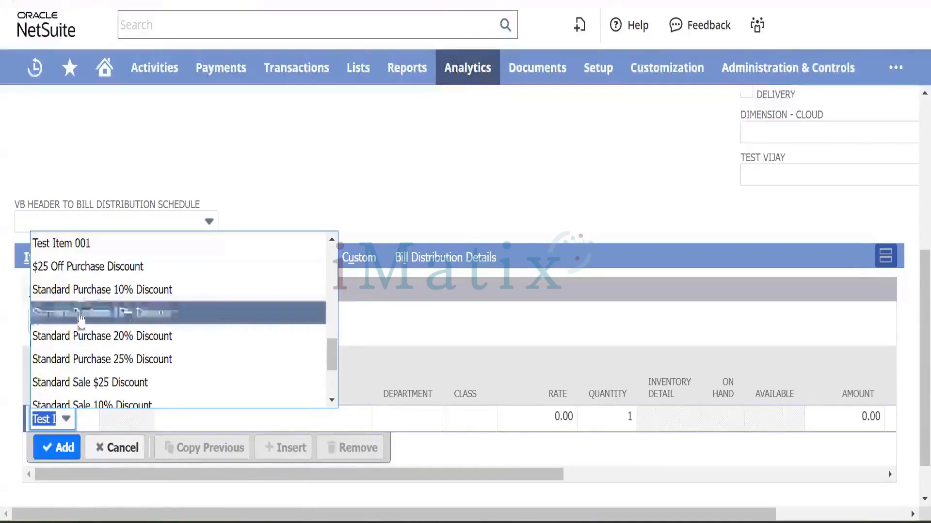
left_click(63, 243)
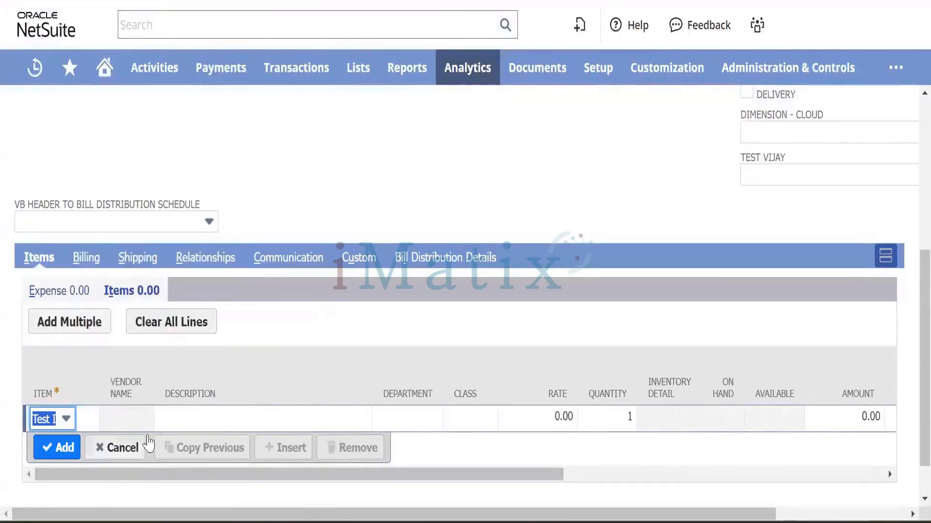
left_click(217, 415)
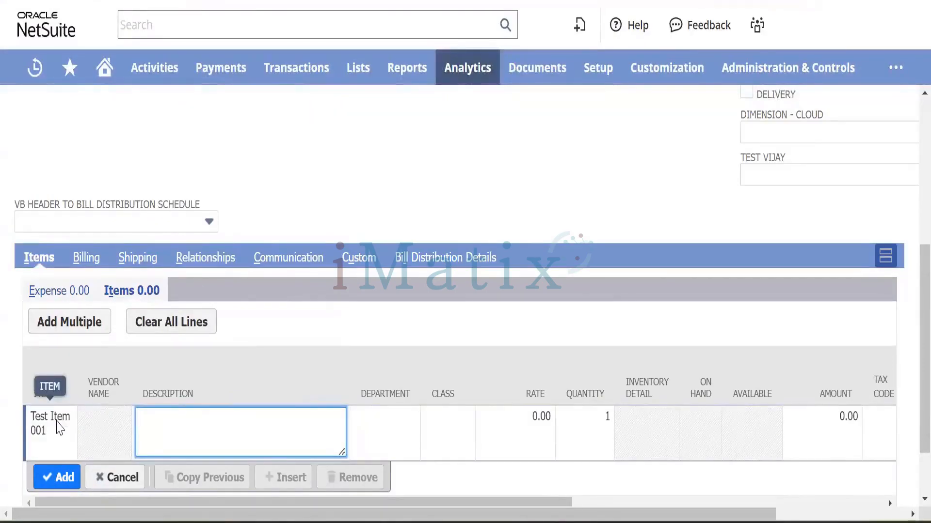
left_click_drag(57, 420, 668, 42)
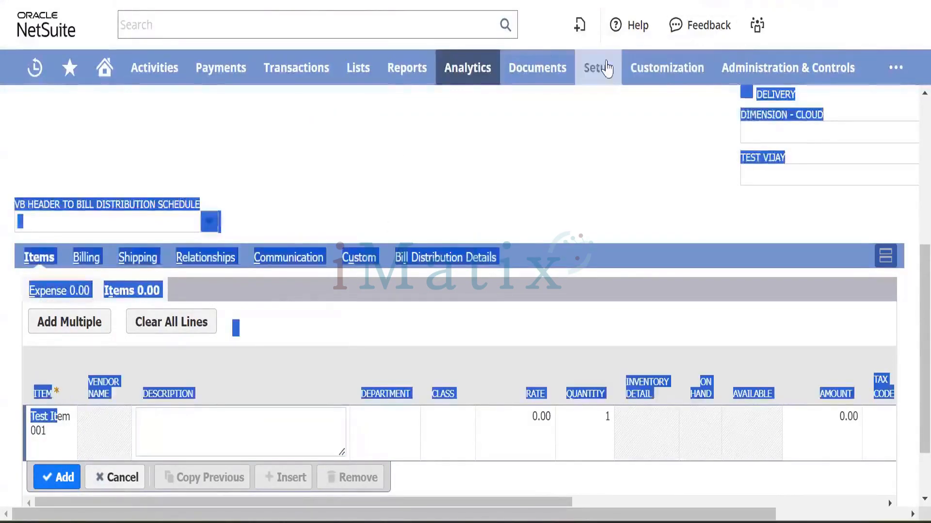
Open Setup > Company > General Preferences in a new browser tab and switch to it.
mouse_move(599, 67)
mouse_move(606, 140)
scroll(722, 201, "down", 7)
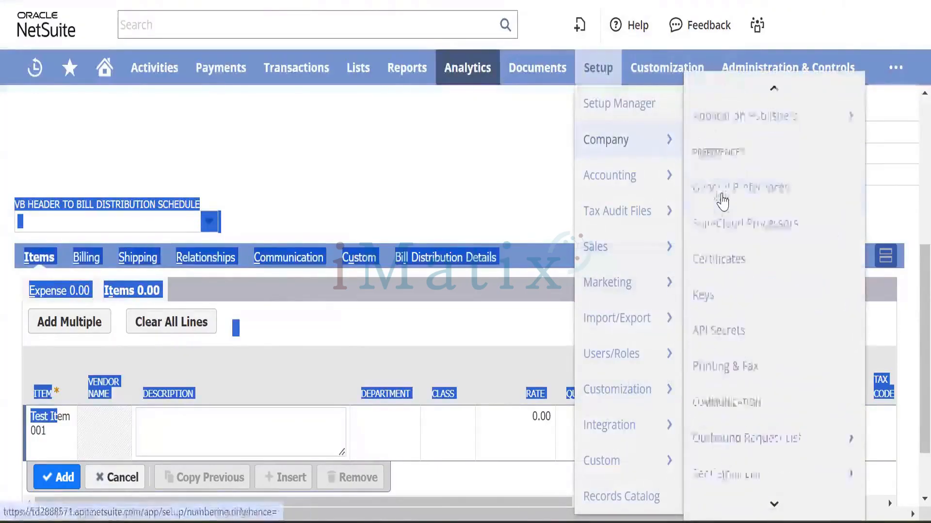
scroll(739, 268, "up", 2)
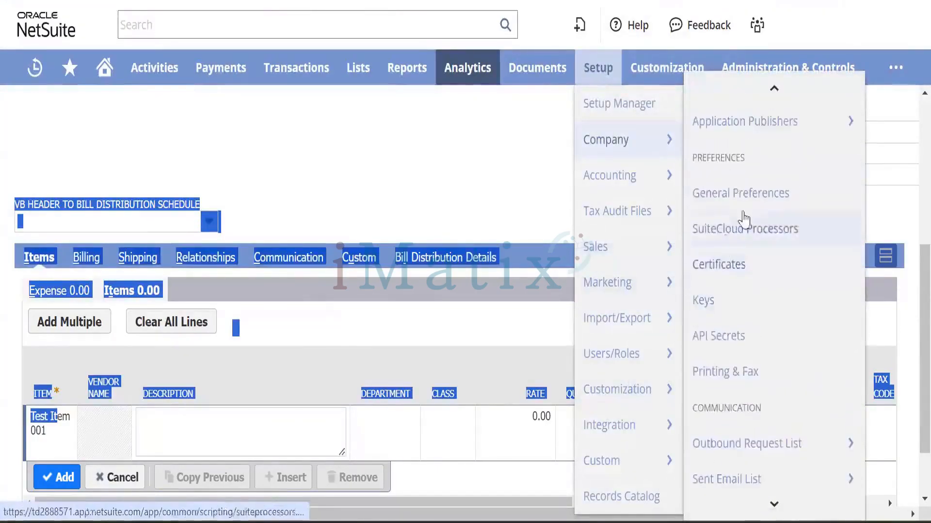
right_click(747, 202)
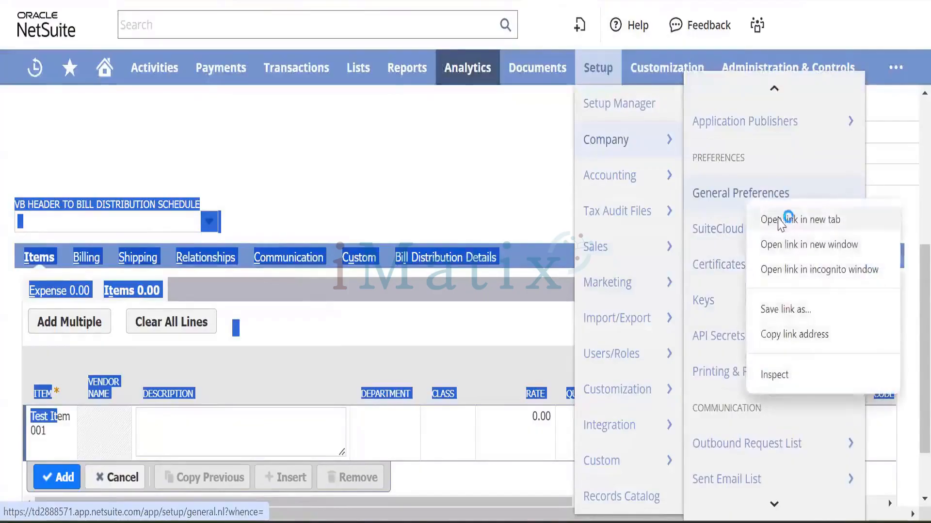
left_click(787, 218)
mouse_move(358, 67)
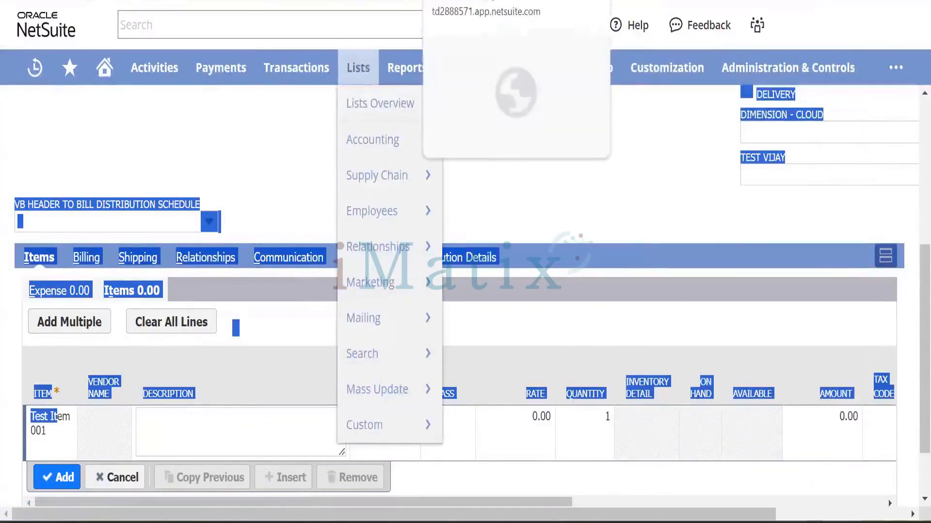
key("ctrl+Tab")
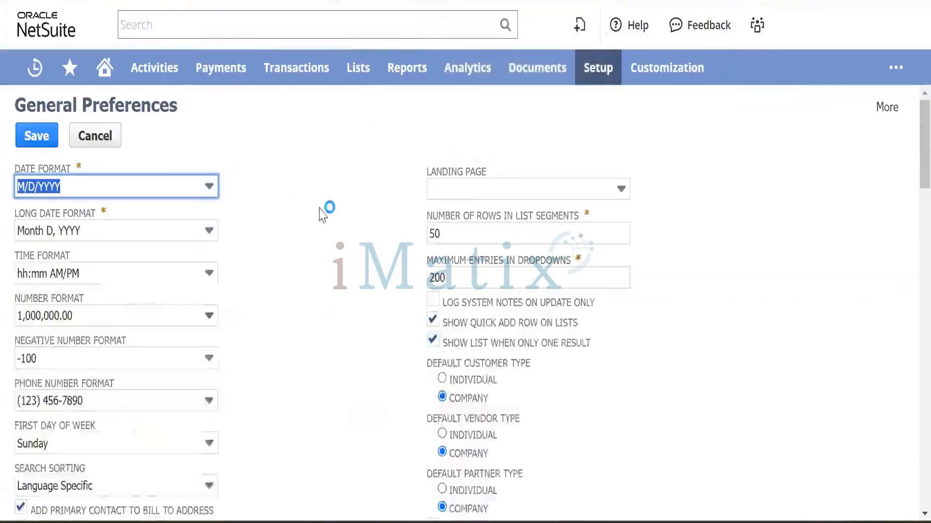
Review the General Preferences page and save it.
scroll(324, 211, "down", 5)
scroll(323, 214, "down", 15)
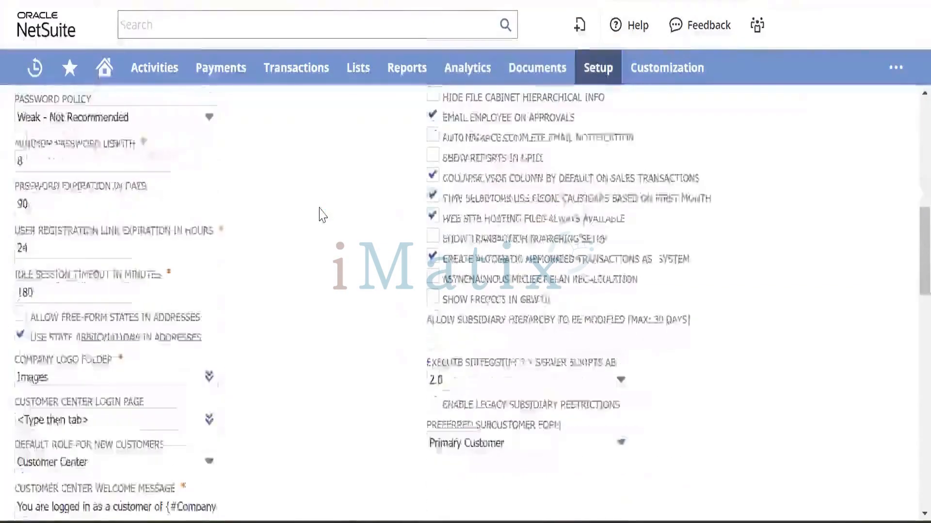
scroll(320, 214, "up", 8)
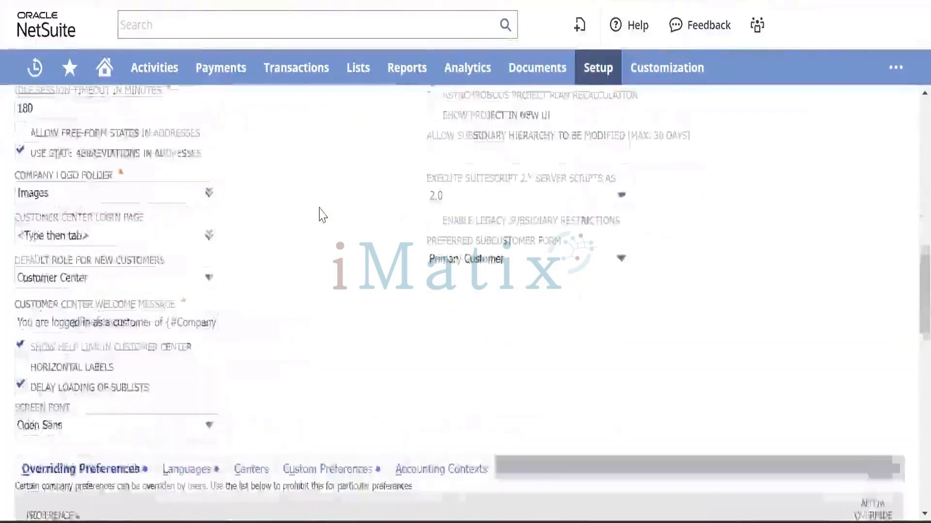
scroll(239, 285, "down", 3)
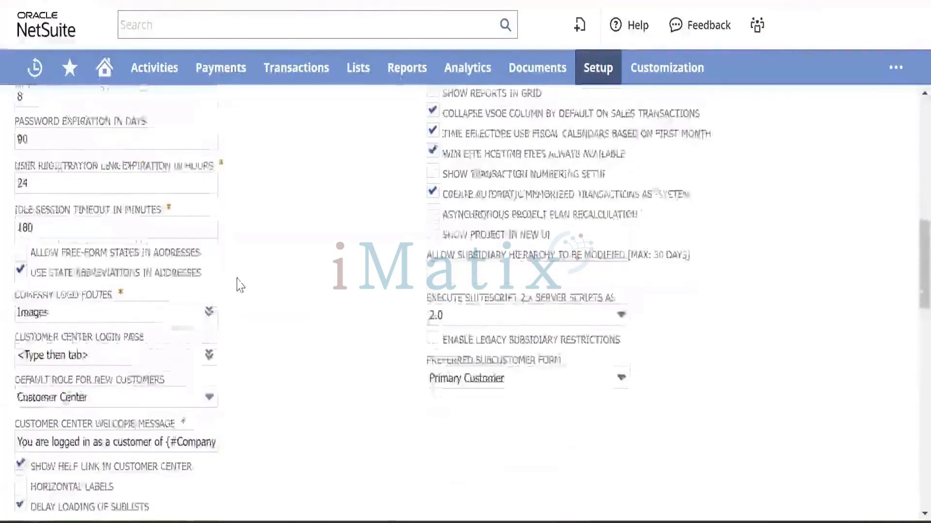
scroll(239, 285, "up", 2)
scroll(239, 285, "up", 5)
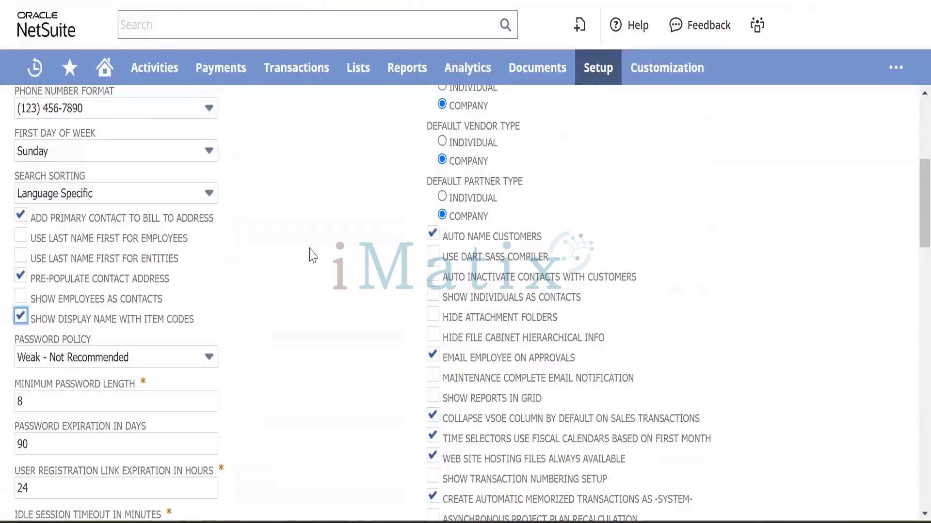
scroll(308, 260, "up", 6)
left_click(34, 139)
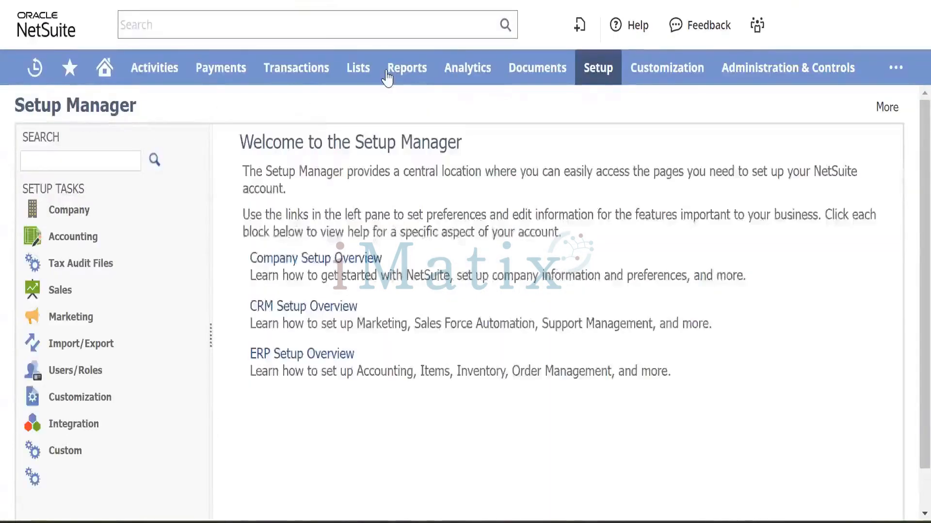
Reopen General Preferences, then return to the purchase order's item line description.
mouse_move(386, 77)
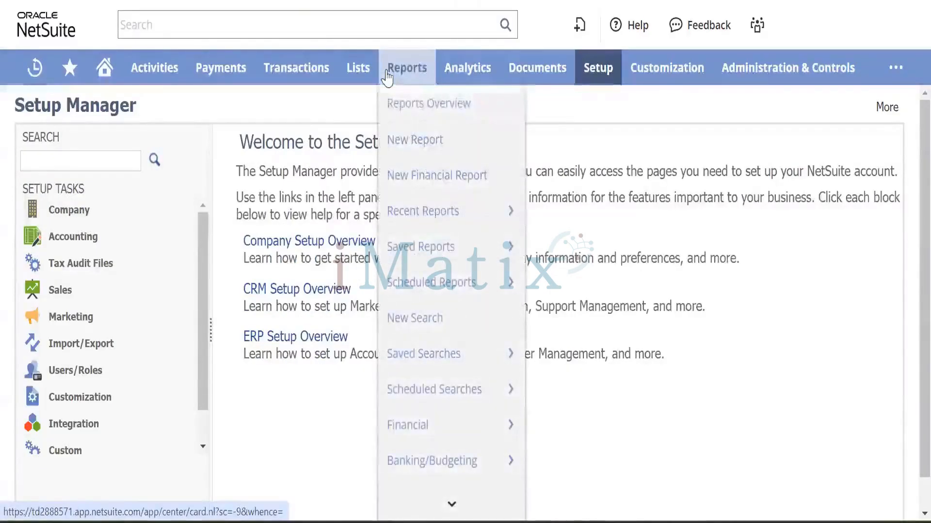
mouse_move(599, 78)
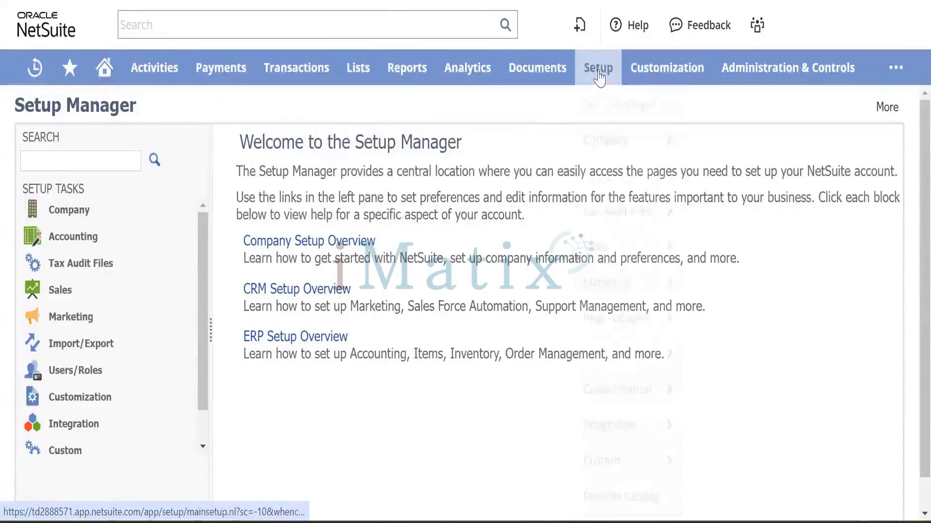
mouse_move(612, 140)
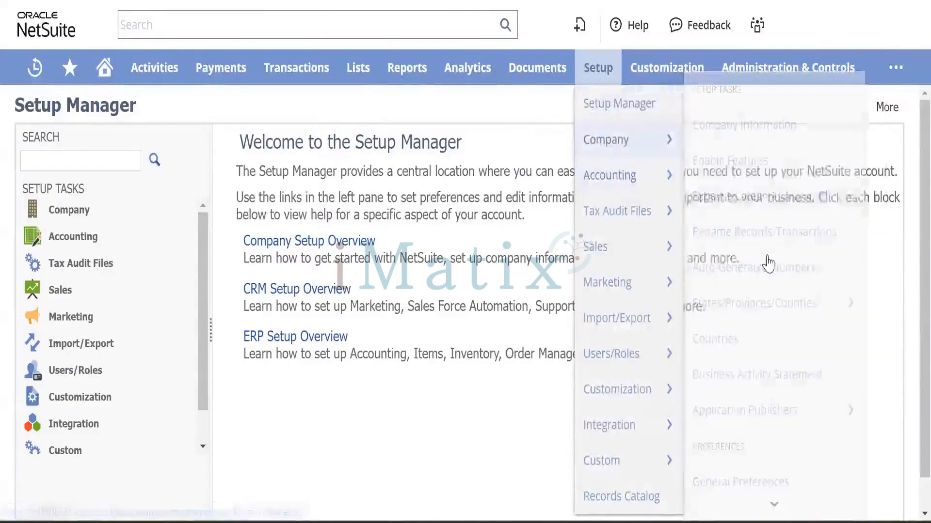
scroll(730, 366, "down", 3)
left_click(740, 334)
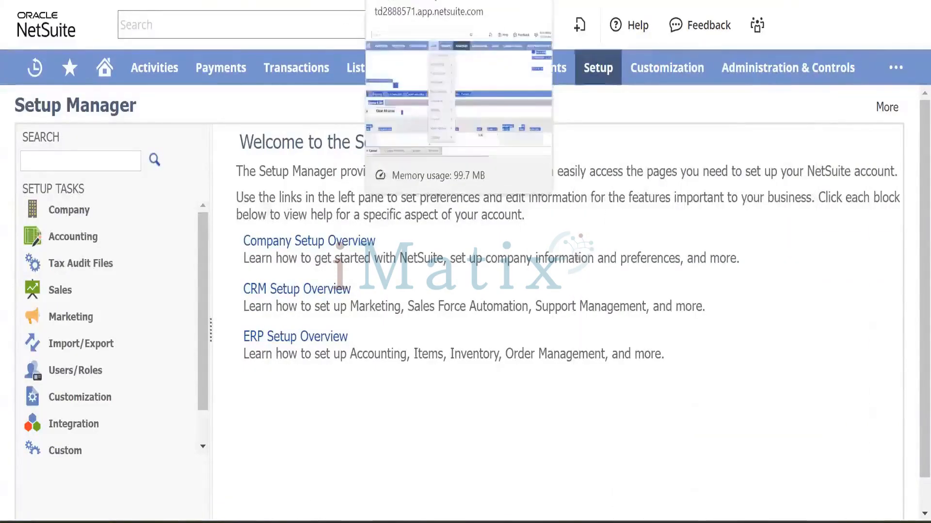
left_click(412, 1)
left_click(179, 426)
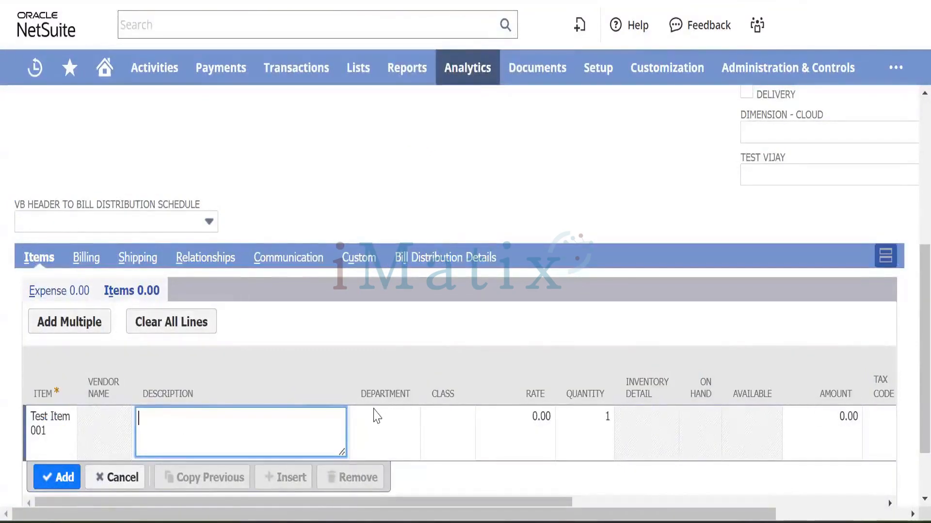
Enter a 500.00 rate on the Test Item 001 line, keeping quantity 1.
left_click(526, 412)
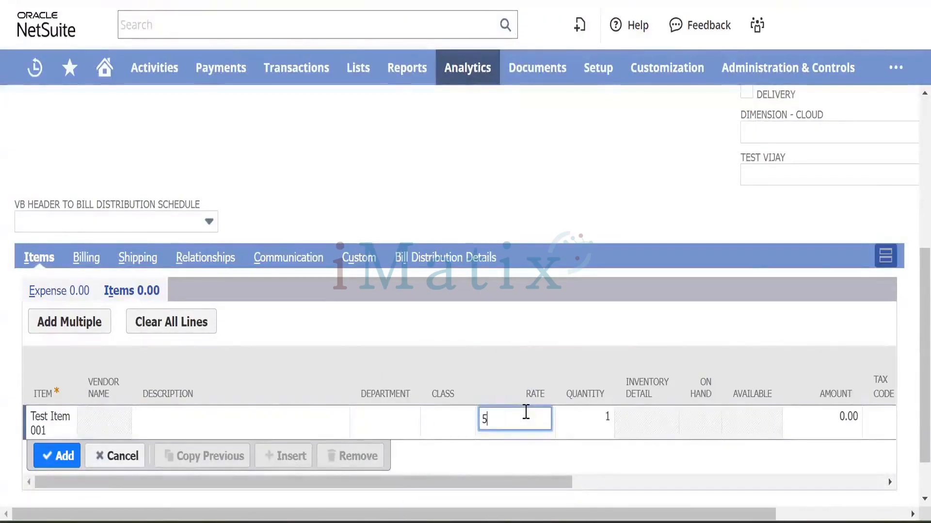
key("Tab")
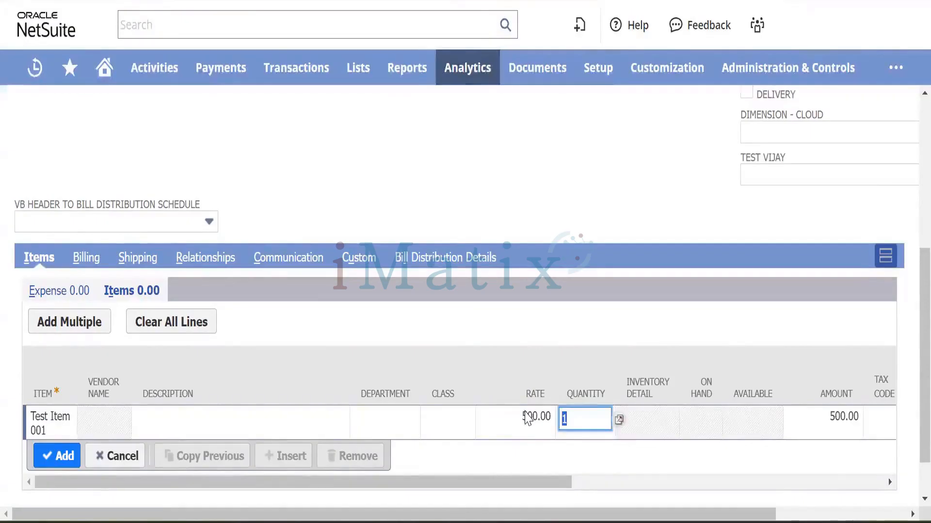
key("Tab")
Set the line's tax code to CA-PST-NS, replacing the initially picked CA-S-NS.
scroll(743, 407, "right", 8)
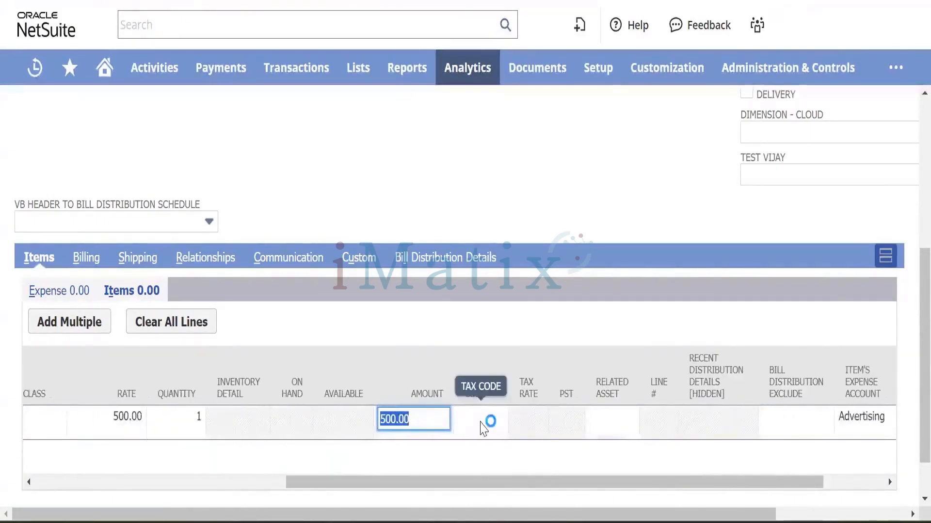
left_click(486, 421)
left_click(494, 419)
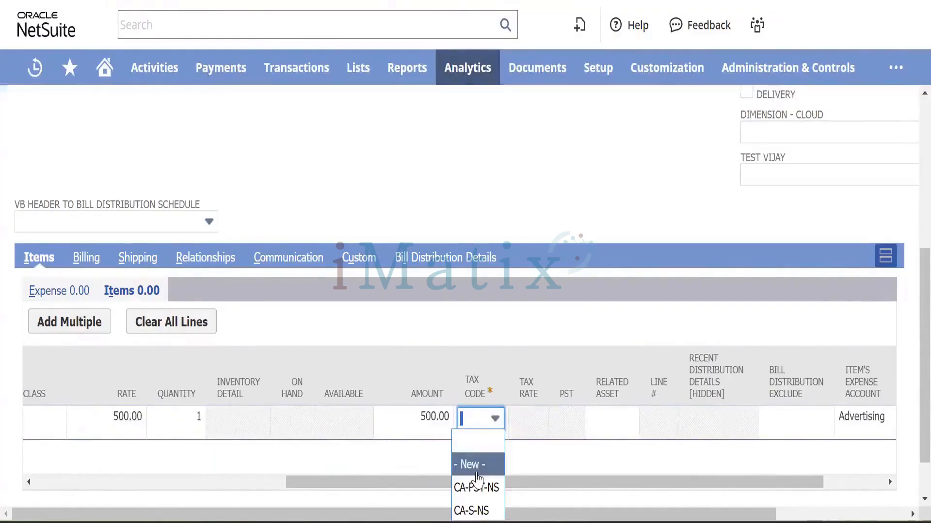
left_click(478, 512)
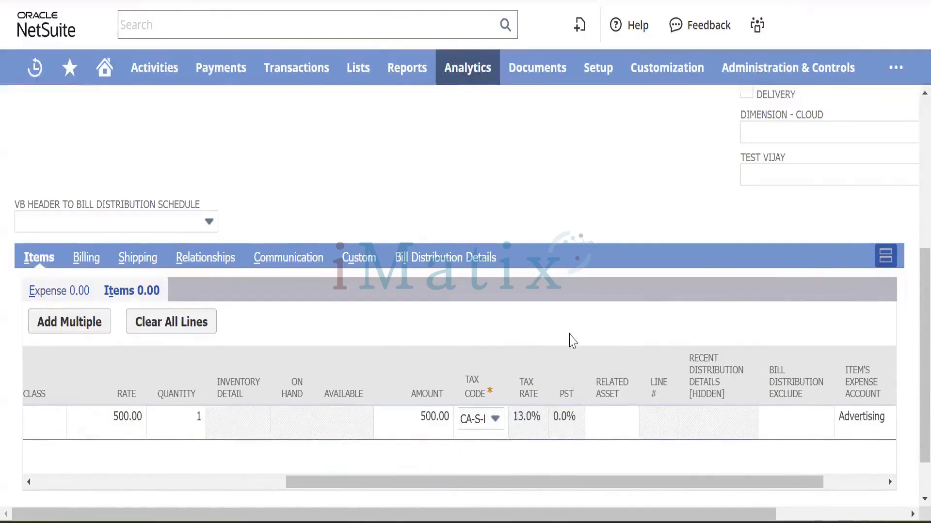
scroll(571, 339, "right", 3)
left_click(378, 424)
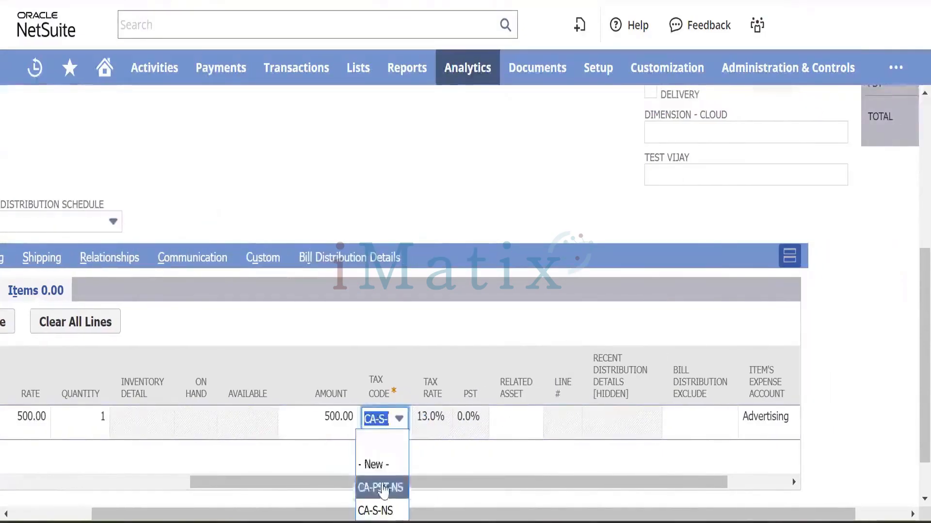
left_click(381, 486)
key("Tab")
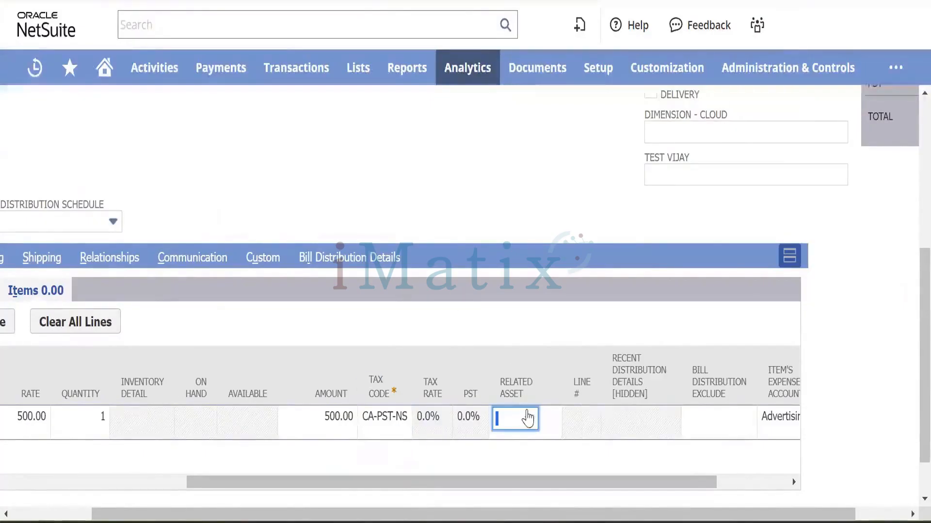
Add the Test Item 001 line to the purchase order and save it.
scroll(604, 405, "right", 3)
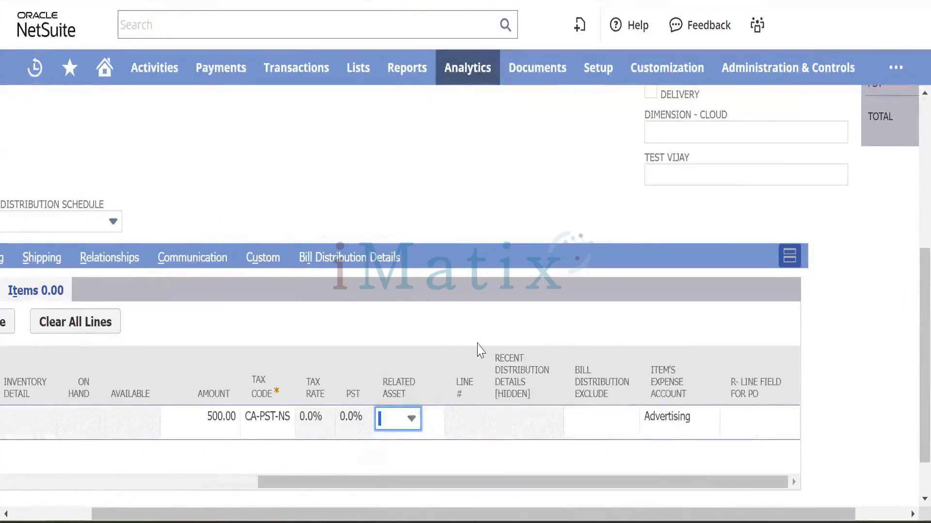
left_click_drag(302, 482, 1, 469)
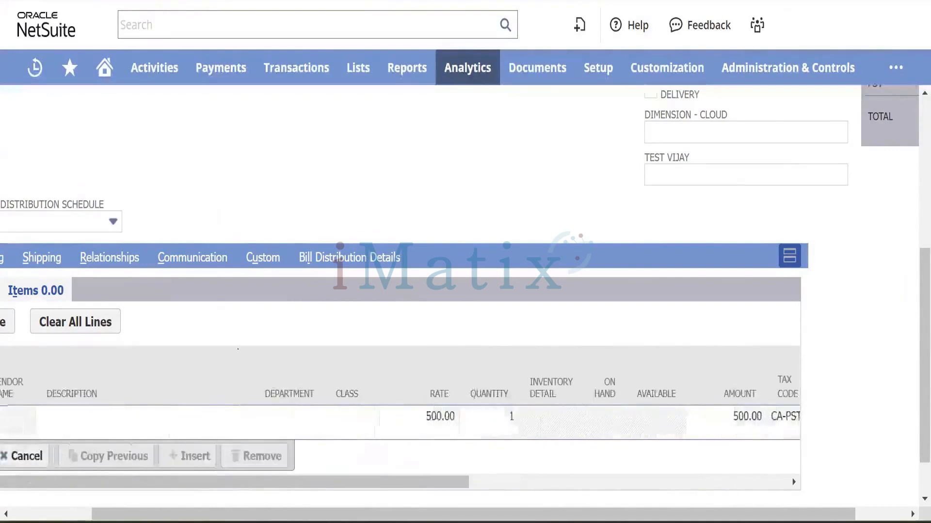
scroll(96, 374, "left", 2)
scroll(95, 374, "up", 1)
left_click(56, 400)
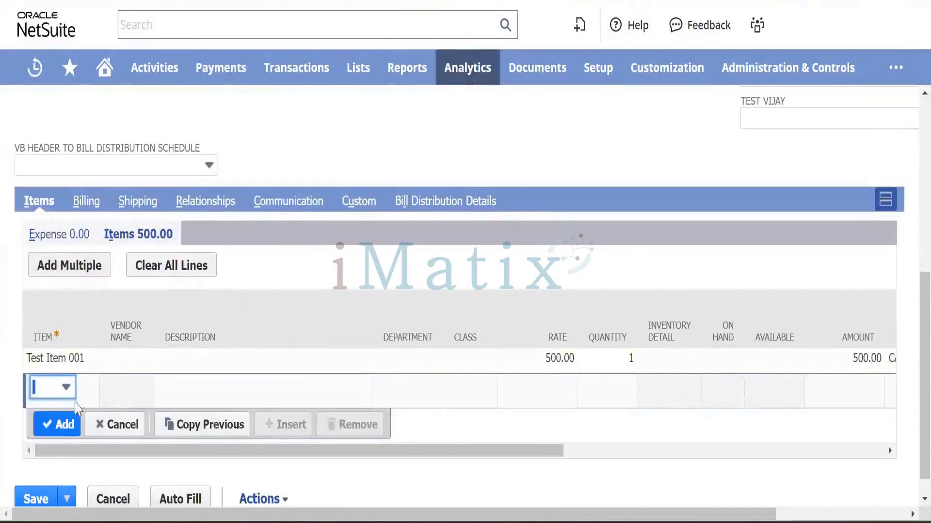
left_click(26, 499)
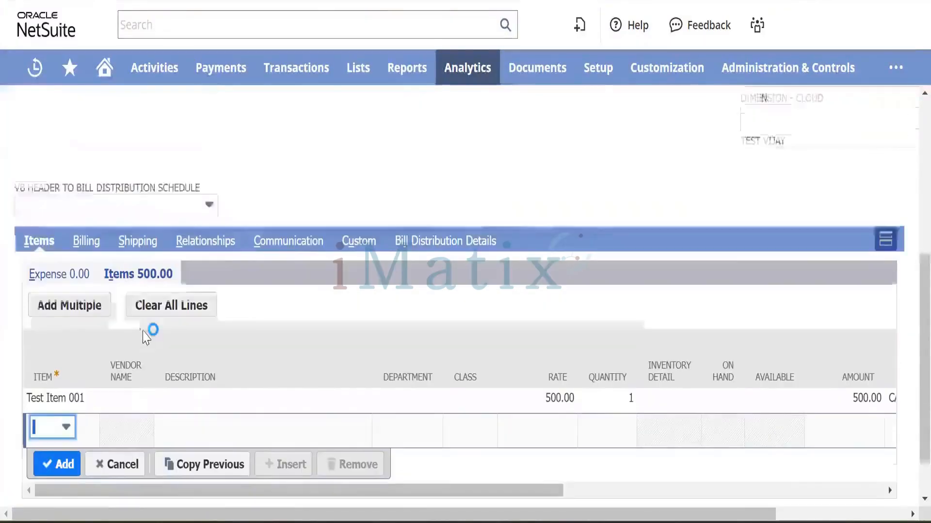
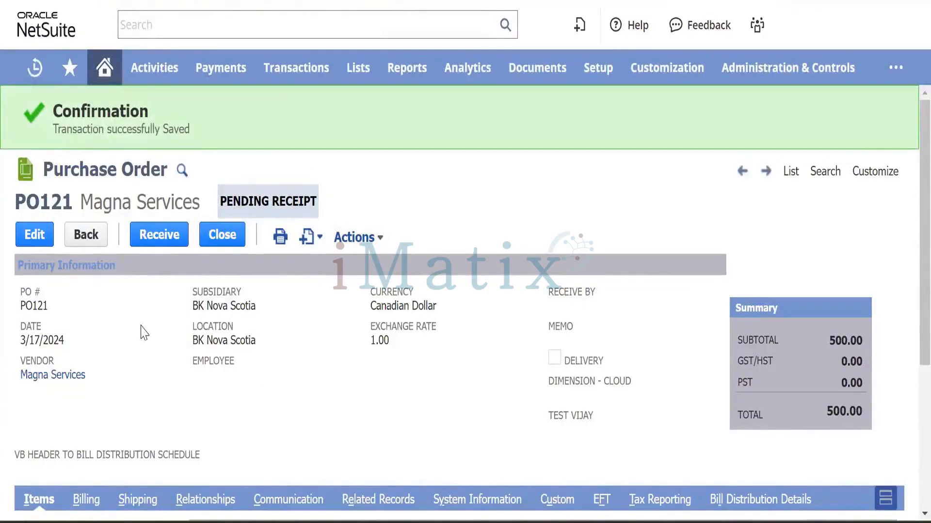
Show PO121's Customize menu with Customize Form and New Body Field options.
scroll(144, 332, "down", 5)
scroll(144, 333, "up", 5)
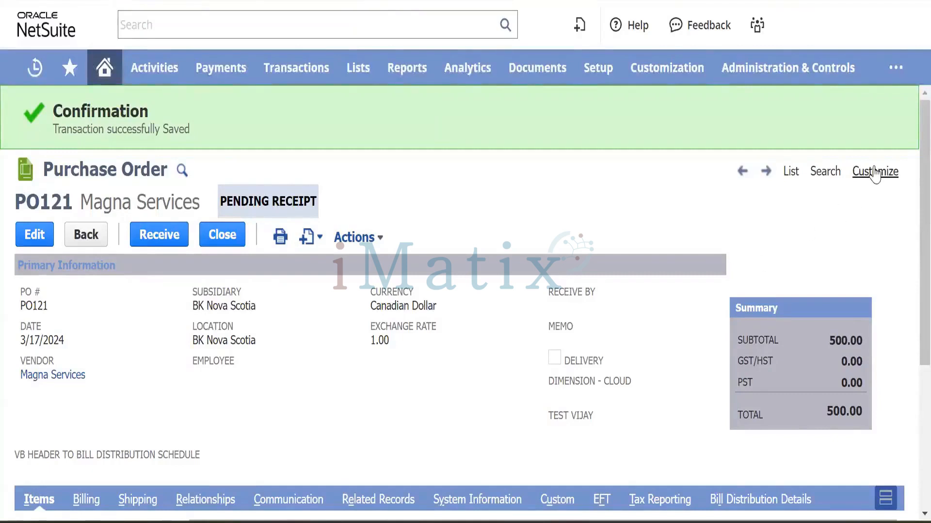
mouse_move(872, 177)
left_click(34, 234)
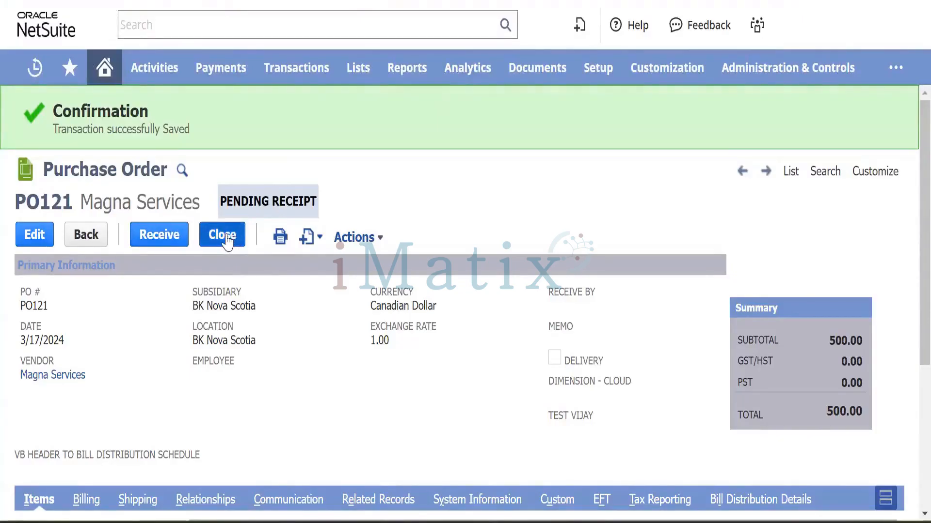
scroll(305, 349, "down", 5)
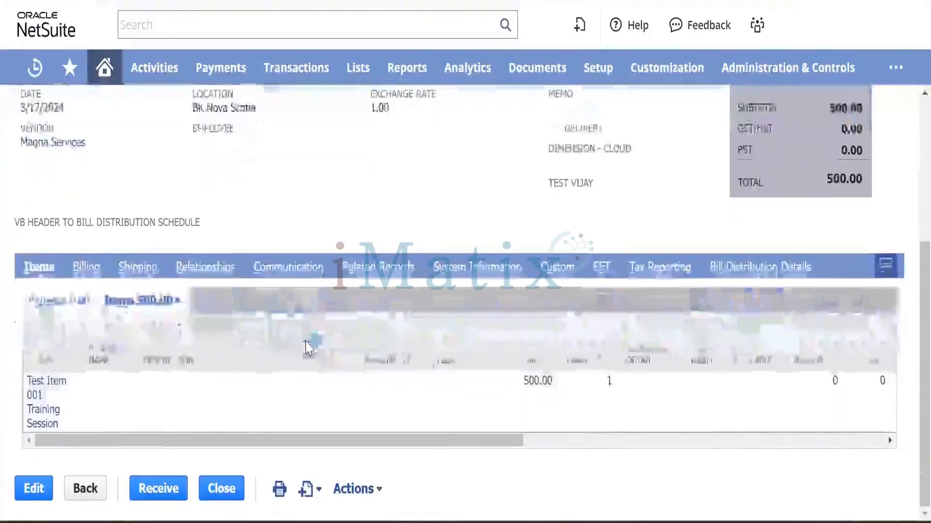
scroll(560, 406, "right", 5)
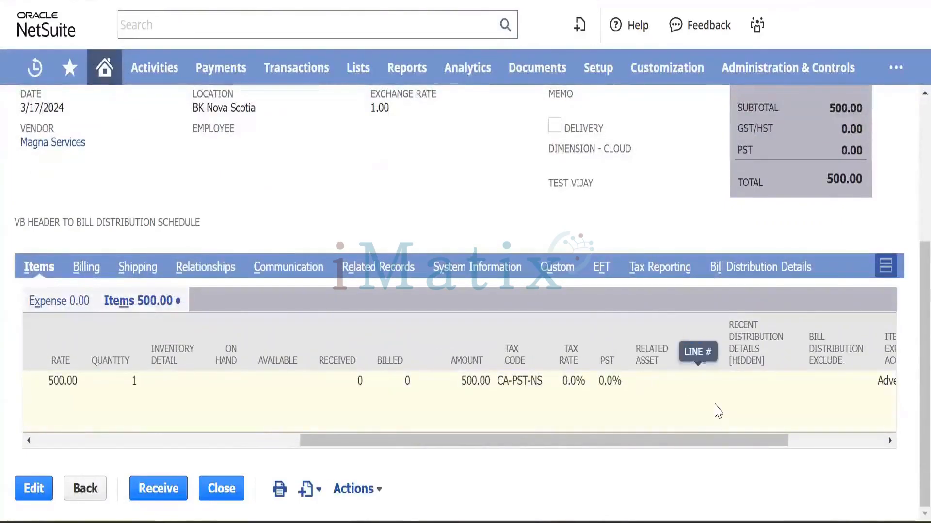
scroll(716, 410, "right", 3)
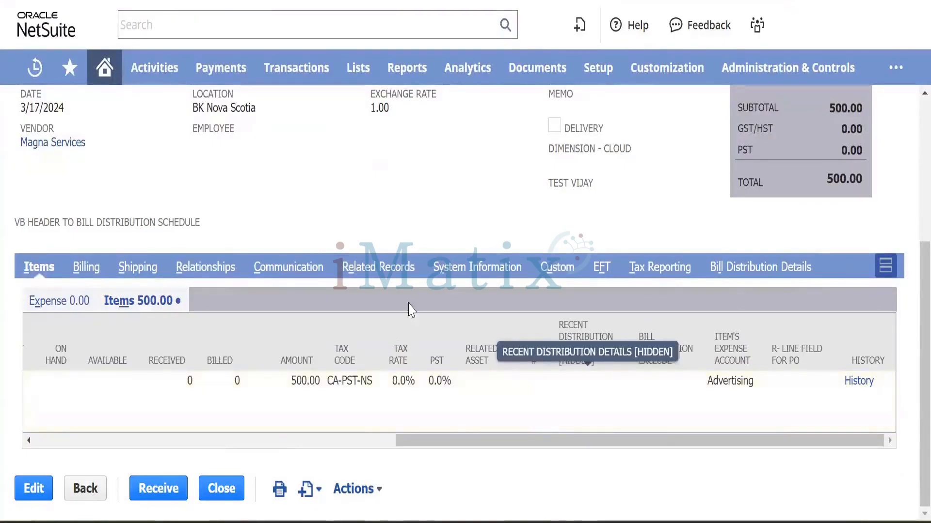
scroll(266, 311, "up", 5)
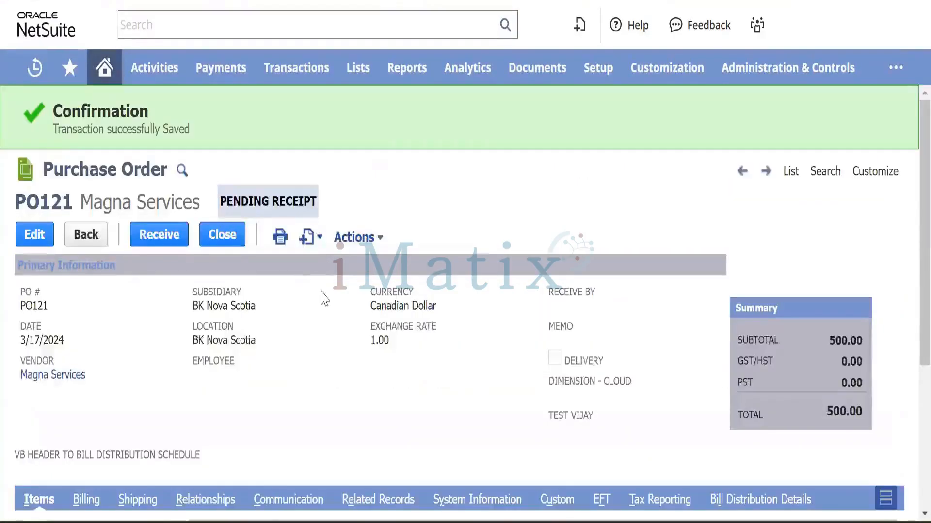
mouse_move(282, 240)
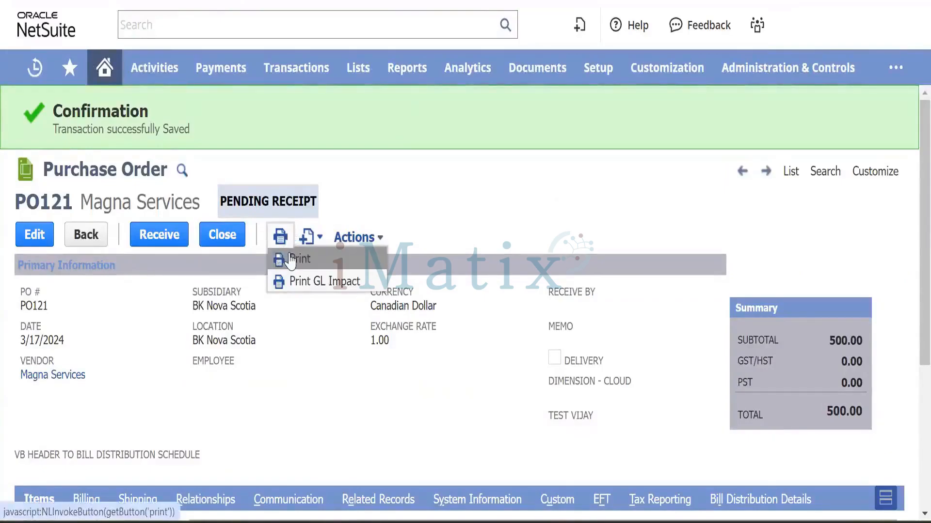
mouse_move(360, 238)
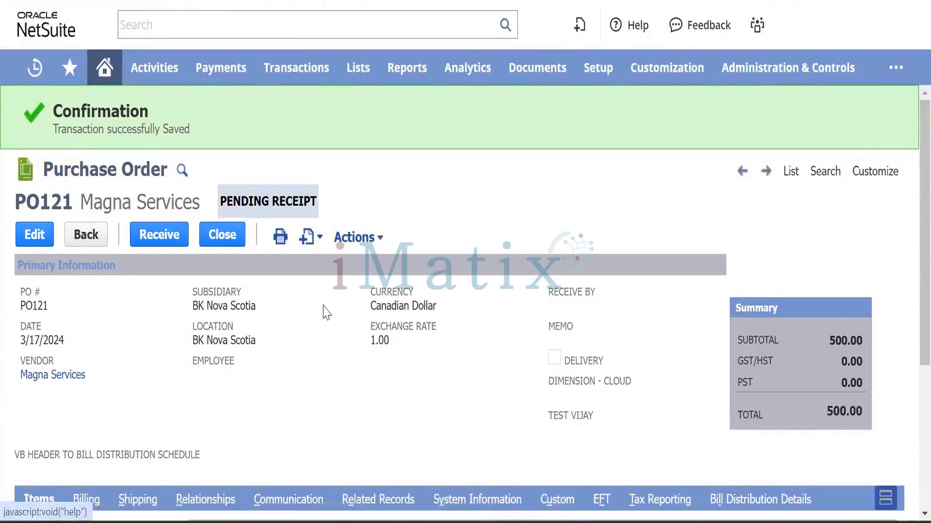
scroll(325, 312, "down", 5)
scroll(409, 222, "up", 5)
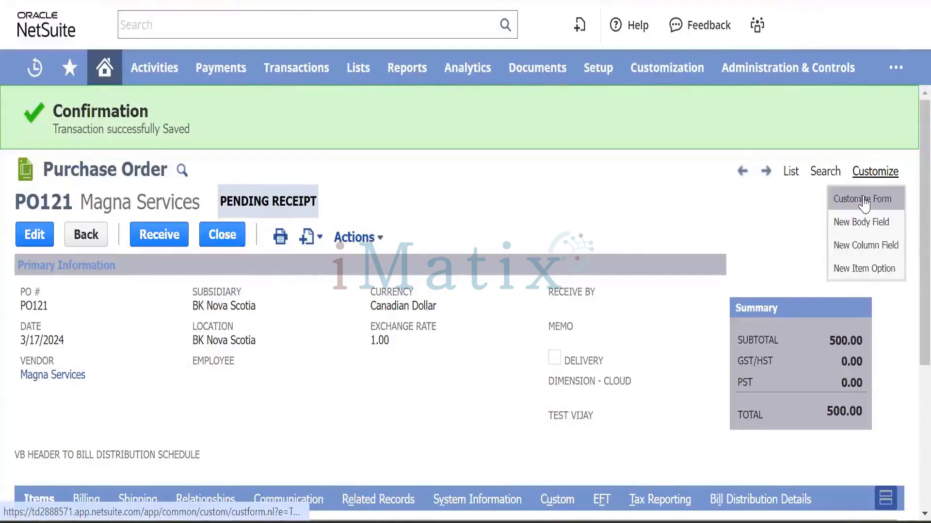
Open Customize Form in a new tab and review the GSM Products Purchase Order tab list.
right_click(863, 203)
left_click(807, 214)
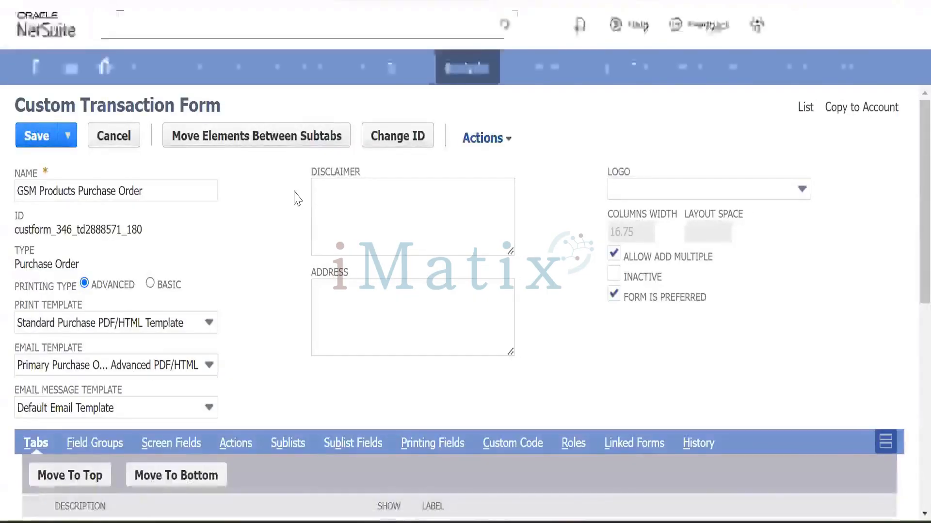
scroll(276, 371, "down", 6)
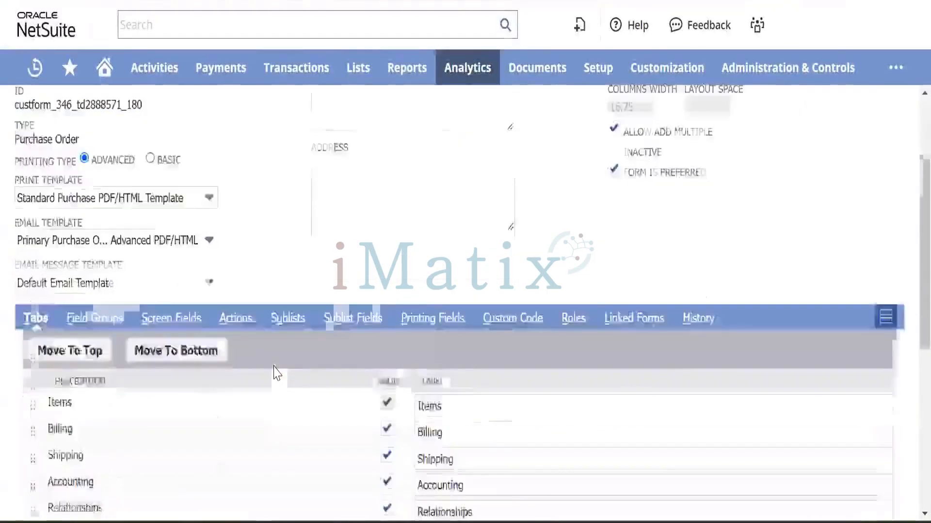
scroll(274, 367, "up", 5)
scroll(274, 367, "down", 9)
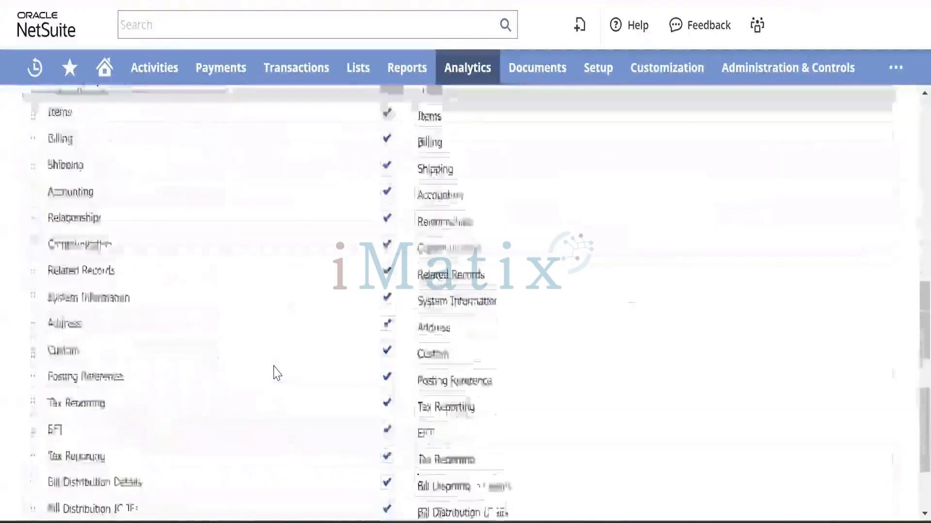
scroll(274, 367, "up", 1)
scroll(276, 373, "up", 5)
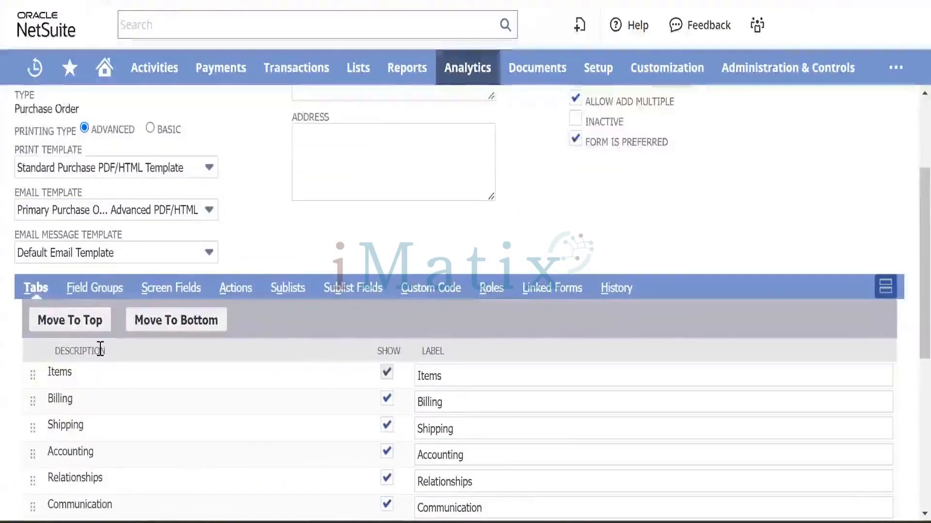
scroll(257, 385, "down", 7)
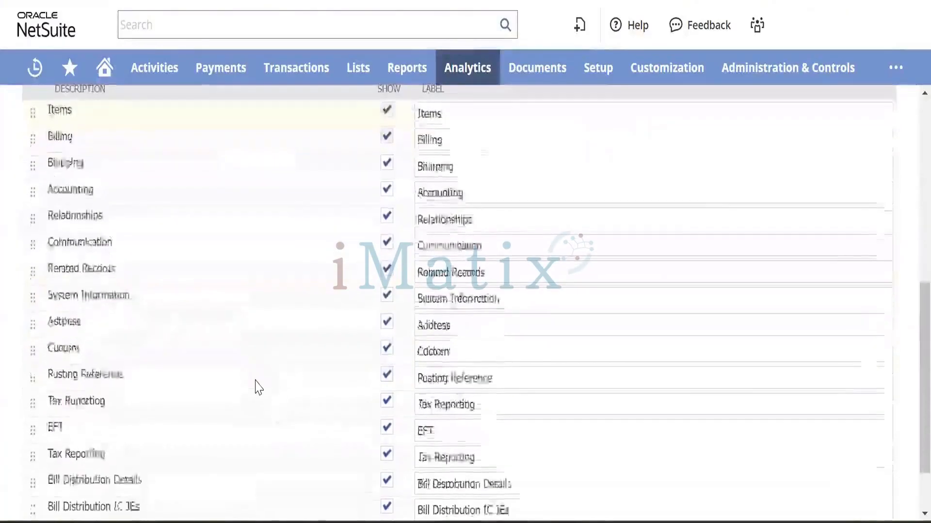
scroll(256, 387, "up", 7)
scroll(258, 386, "down", 3)
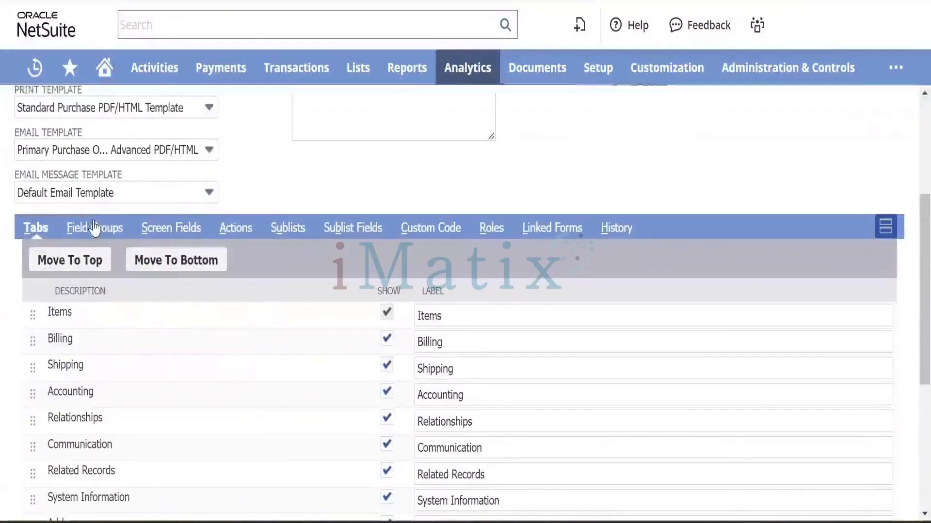
List the form's Main screen fields and keep the PO # display type as Normal.
left_click(171, 228)
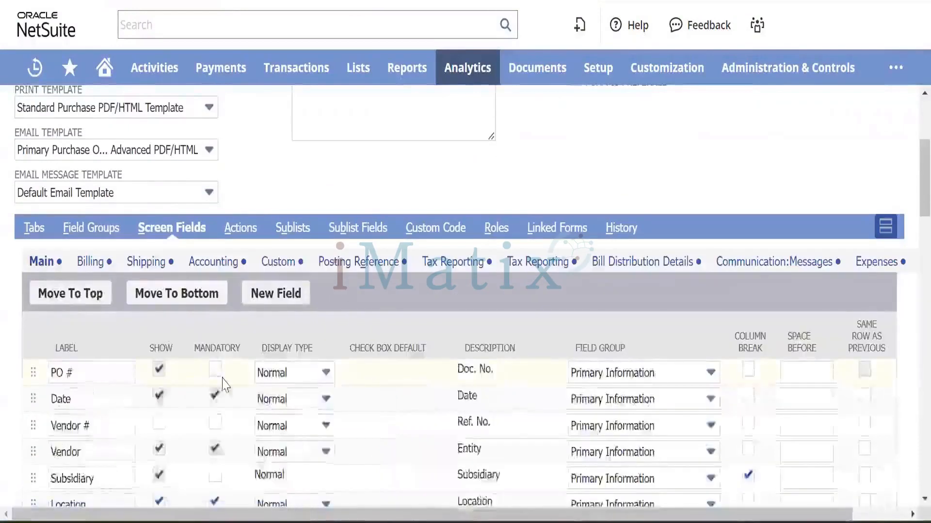
scroll(205, 429, "down", 5)
scroll(229, 344, "up", 4)
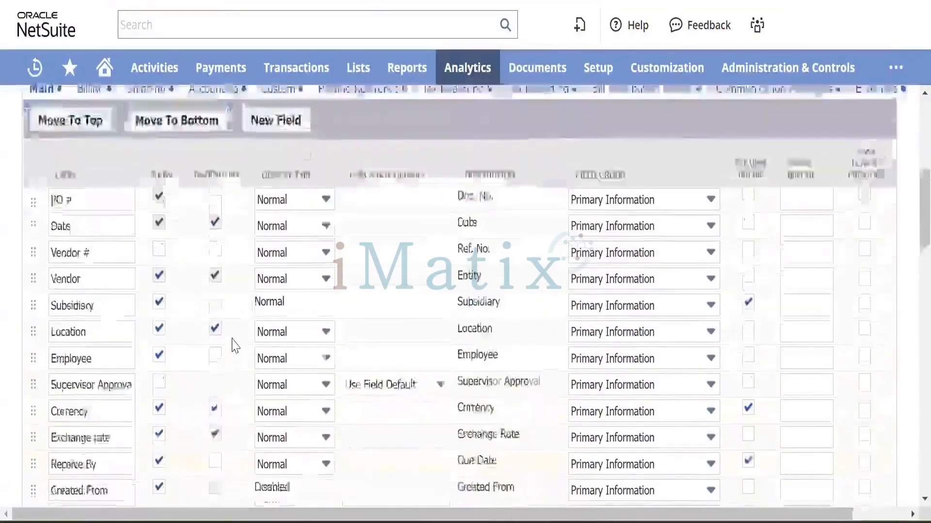
scroll(230, 381, "down", 2)
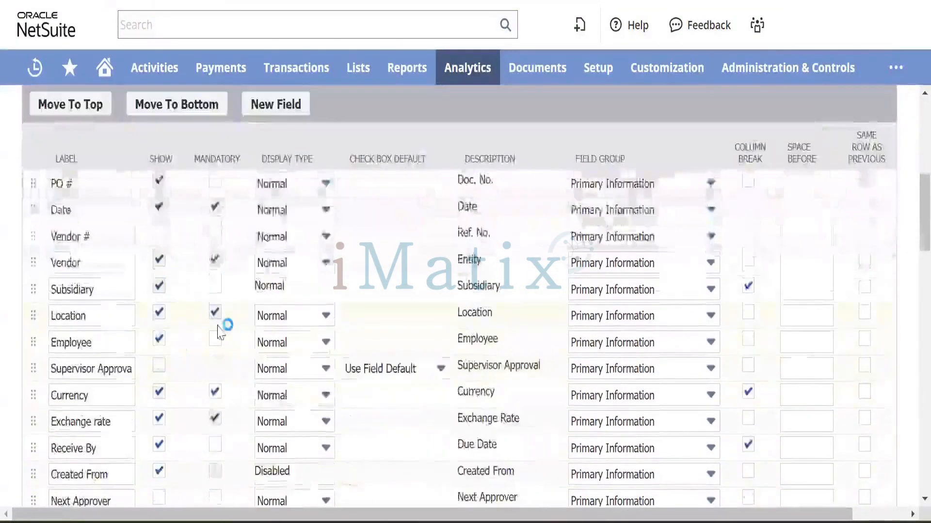
left_click(288, 186)
left_click(286, 185)
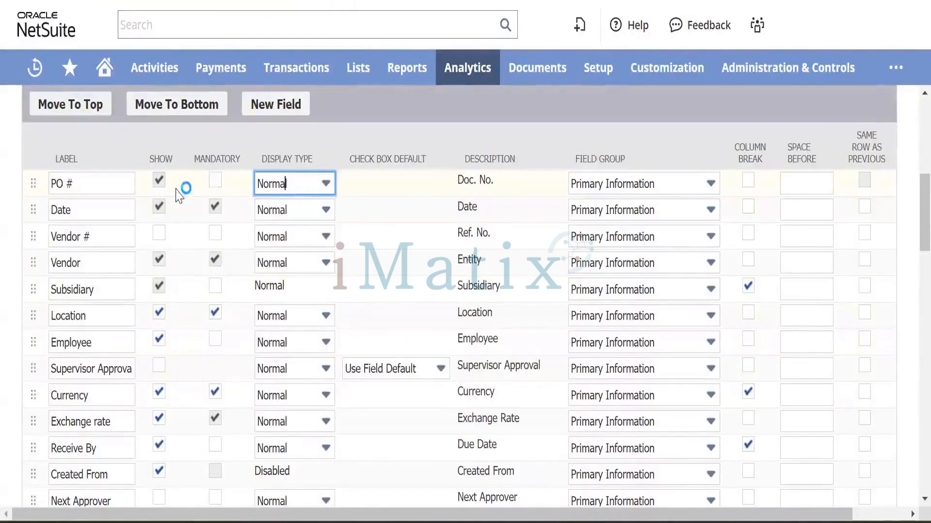
scroll(276, 277, "down", 10)
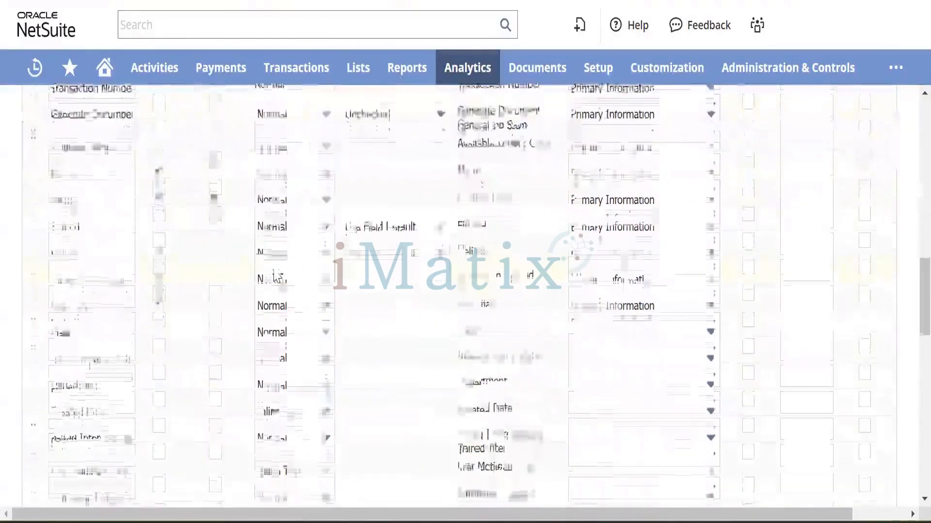
scroll(286, 276, "up", 10)
scroll(106, 466, "up", 2)
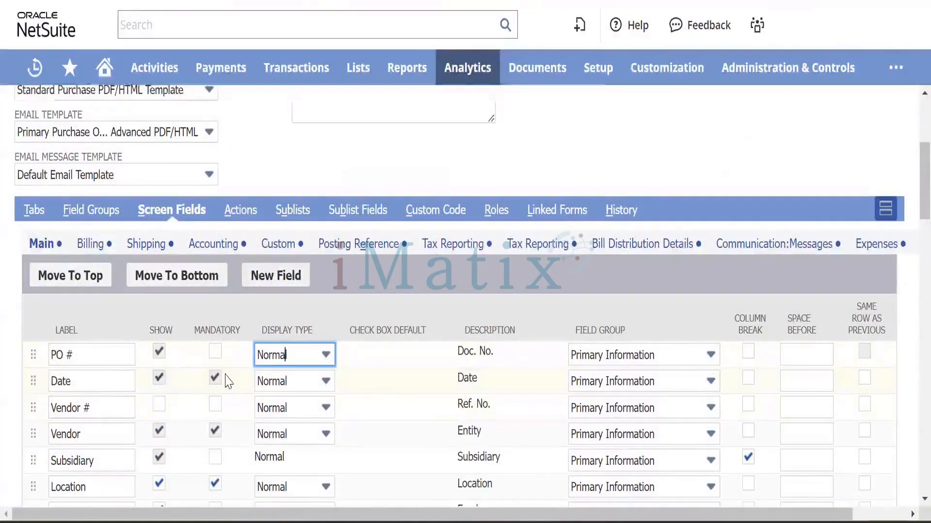
scroll(227, 382, "down", 7)
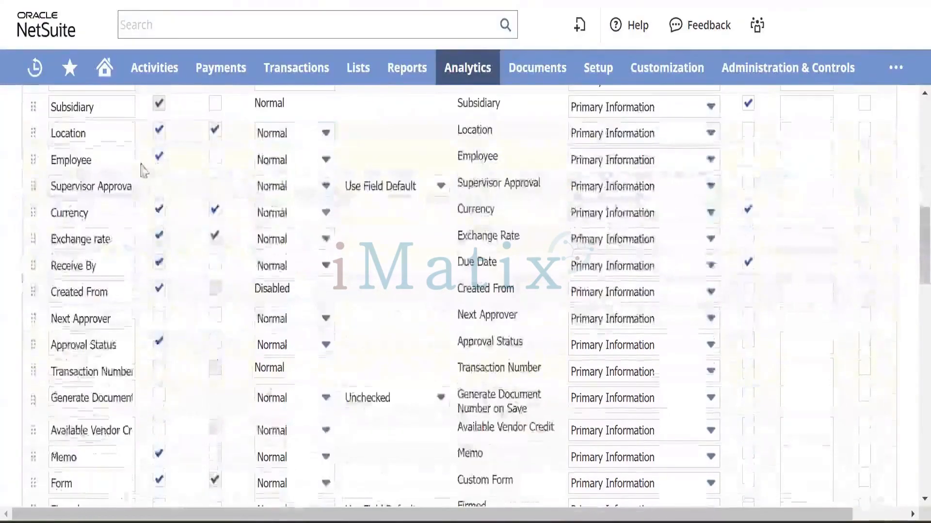
Uncheck Show for the Employee field to hide it from the form.
left_click(160, 158)
scroll(261, 187, "up", 10)
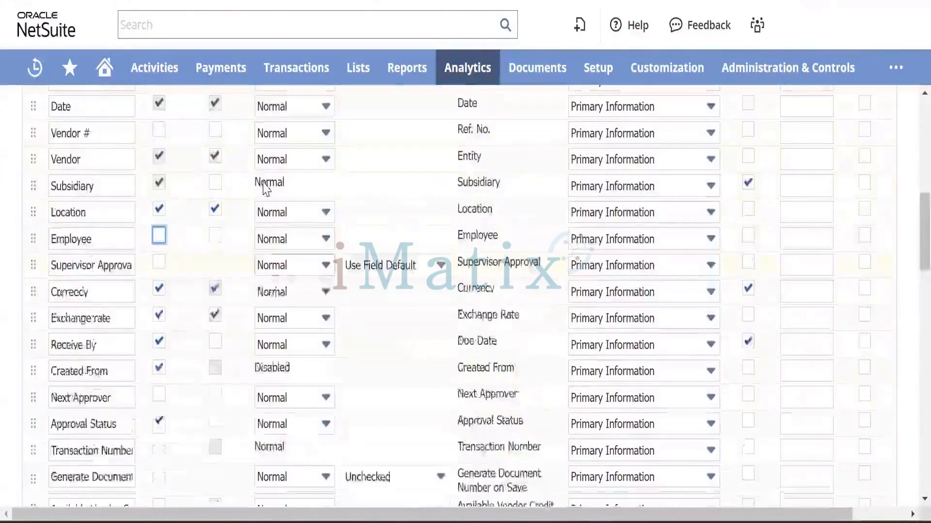
scroll(203, 237, "down", 2)
scroll(203, 238, "down", 8)
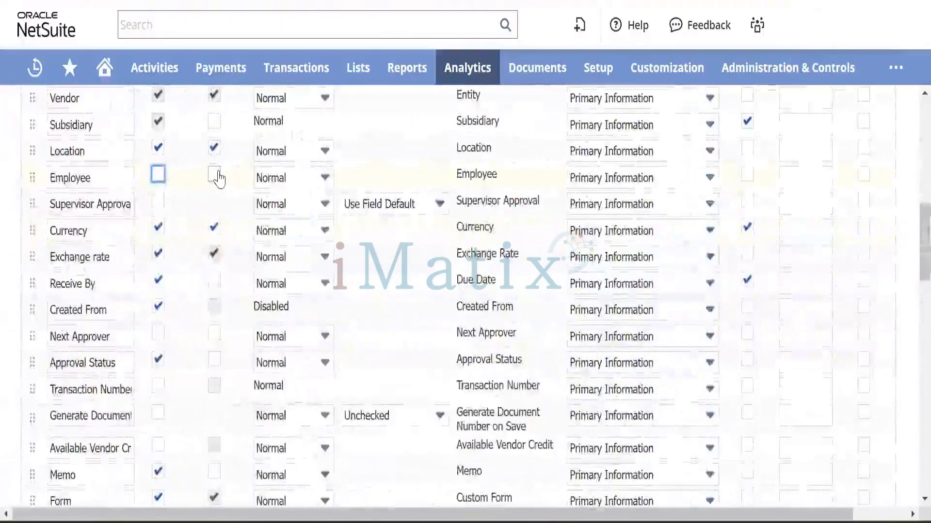
scroll(392, 281, "down", 5)
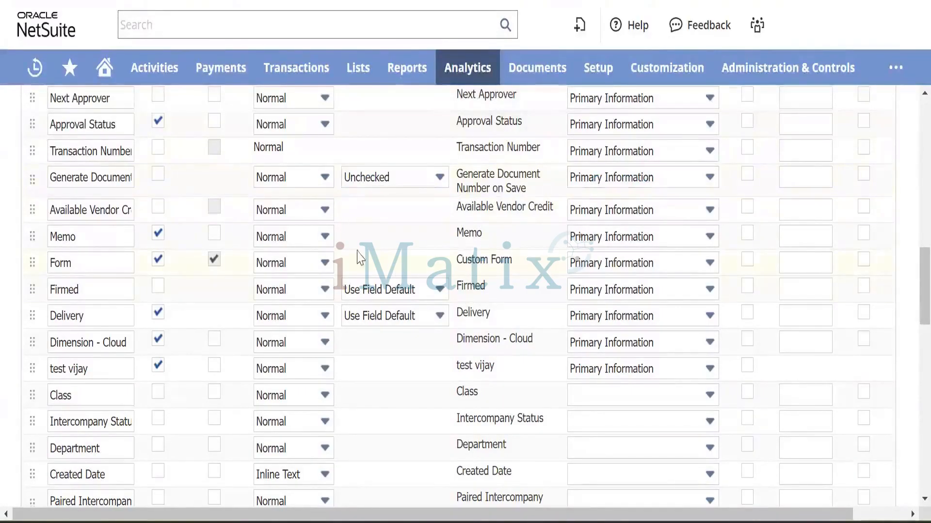
scroll(249, 342, "down", 15)
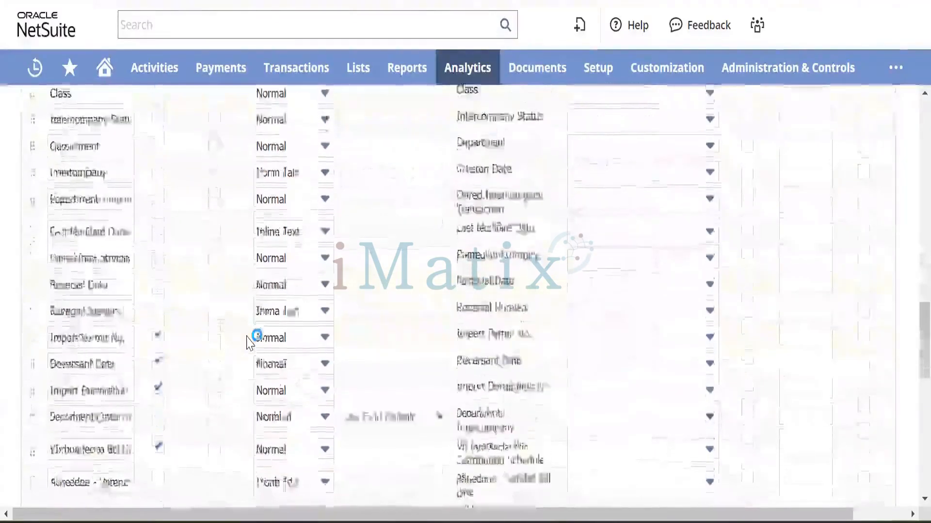
scroll(249, 343, "up", 20)
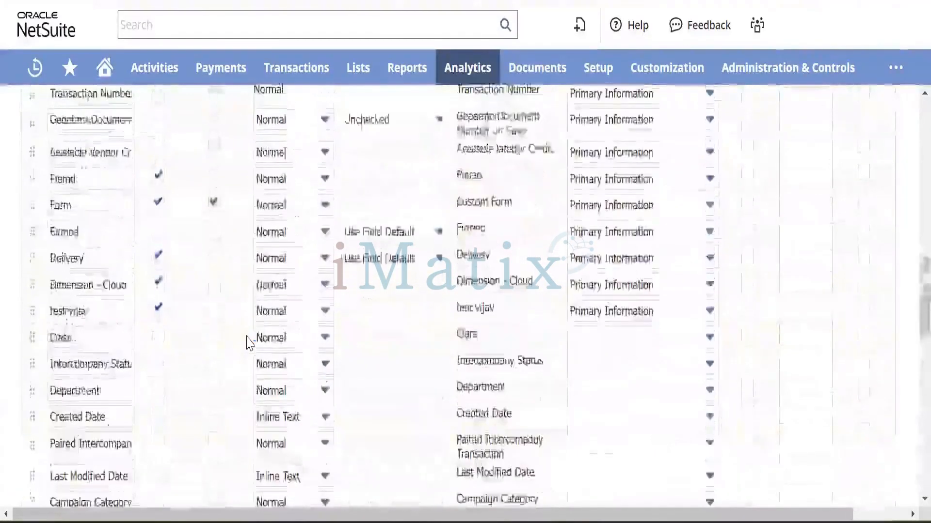
scroll(73, 242, "down", 5)
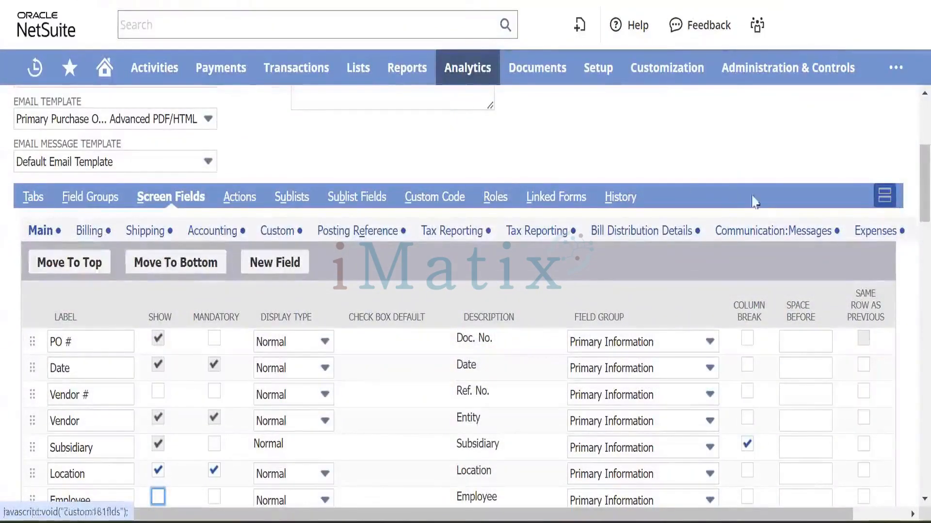
Tick Show for the Enter Prepayment action in the form's Standard Actions.
left_click(251, 203)
scroll(342, 329, "down", 5)
scroll(342, 329, "up", 5)
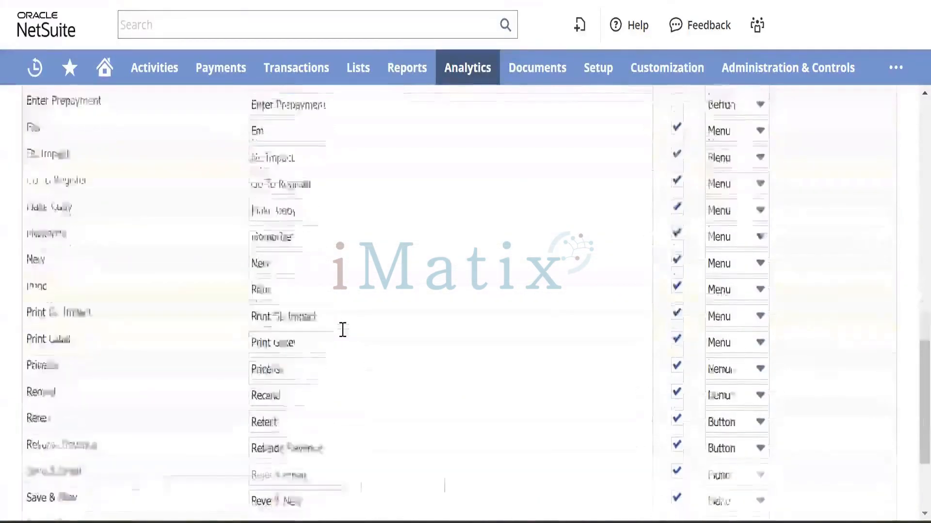
scroll(342, 329, "up", 5)
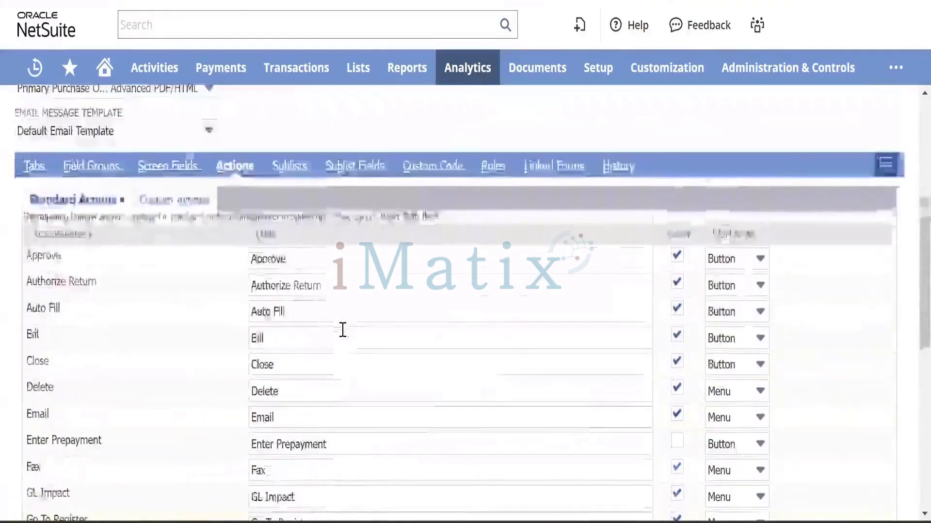
scroll(266, 338, "down", 2)
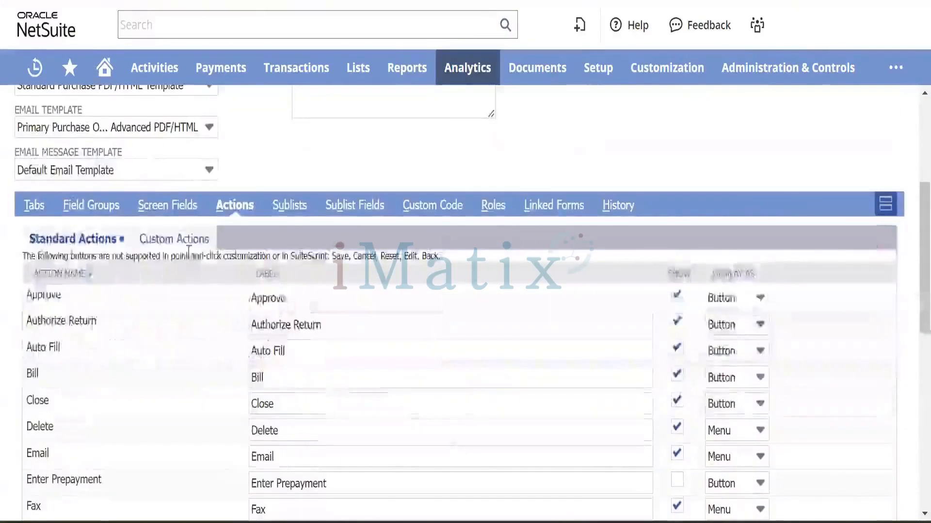
left_click(186, 239)
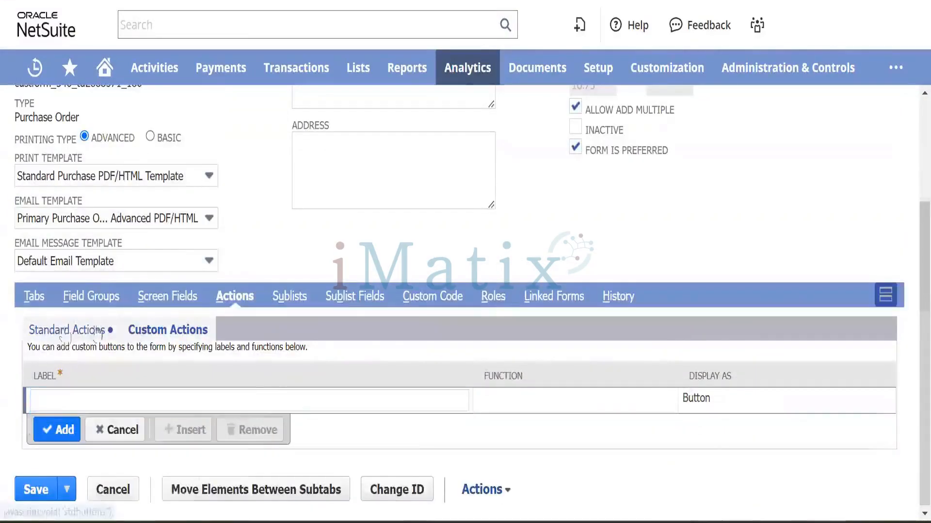
left_click(66, 331)
scroll(192, 388, "down", 6)
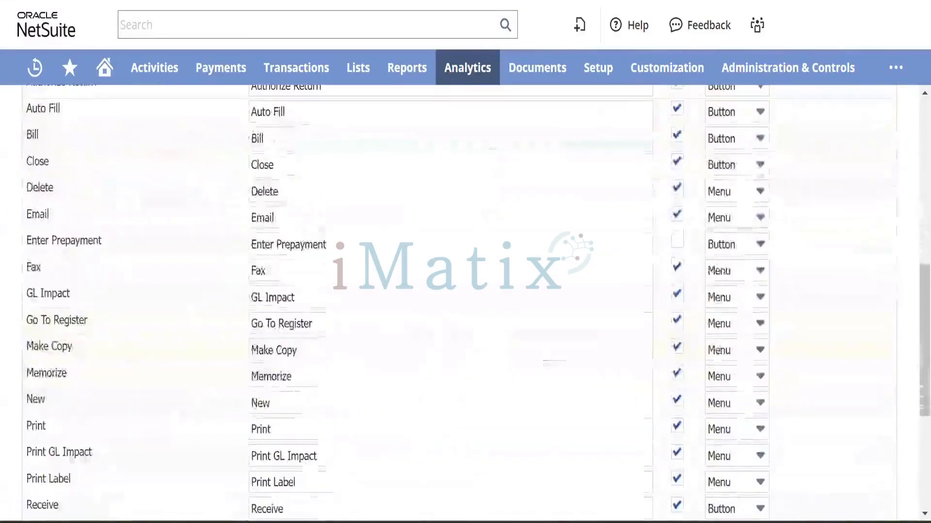
left_click(677, 243)
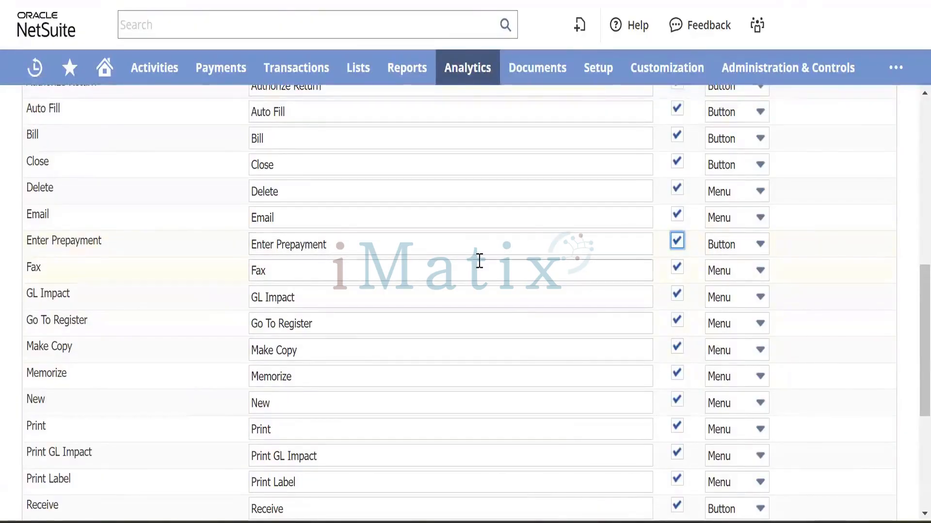
scroll(481, 263, "up", 10)
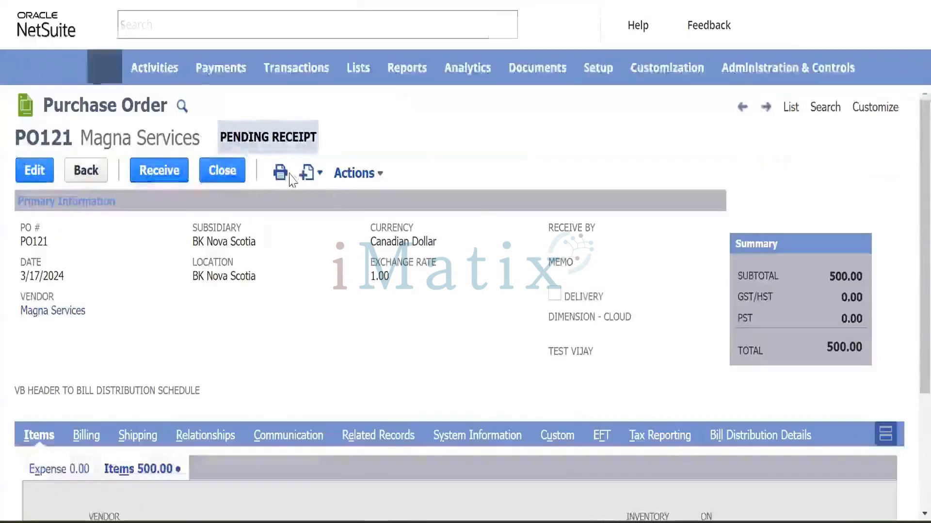
mouse_move(307, 172)
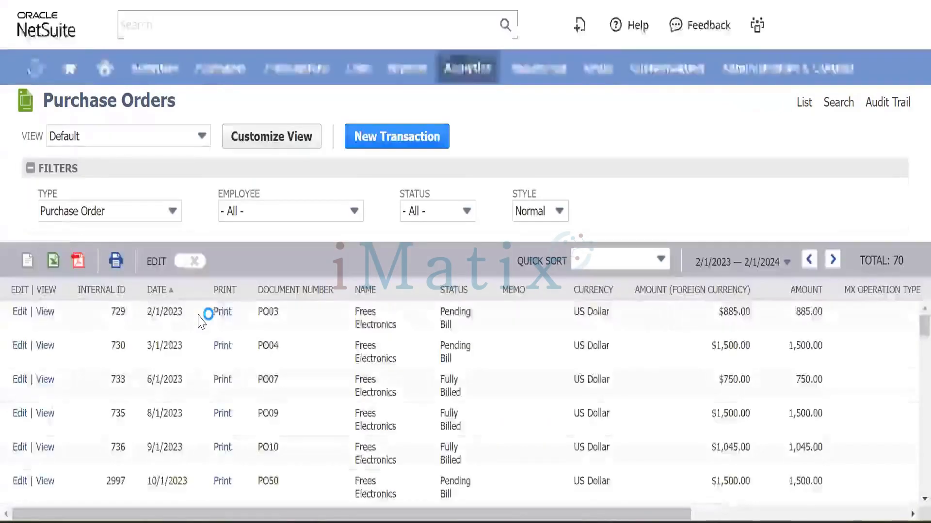
scroll(179, 311, "down", 1)
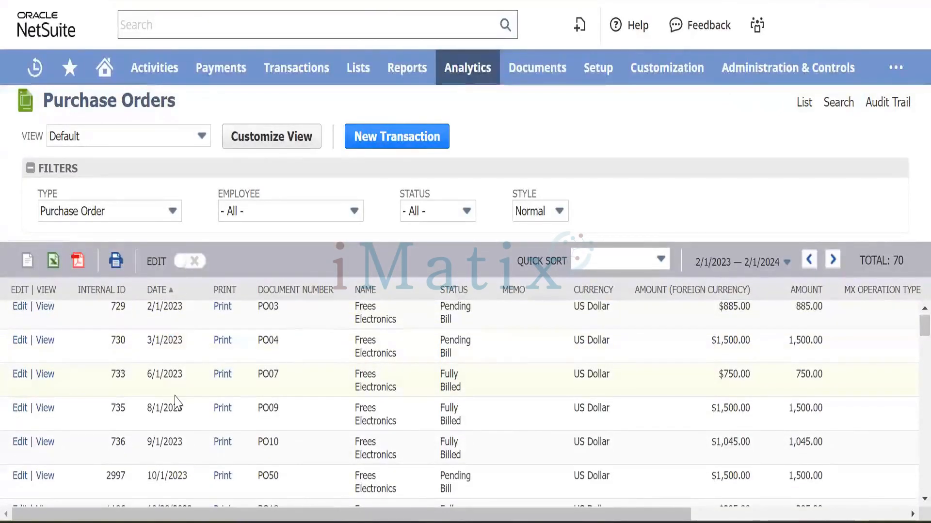
scroll(176, 403, "down", 1)
scroll(175, 402, "up", 2)
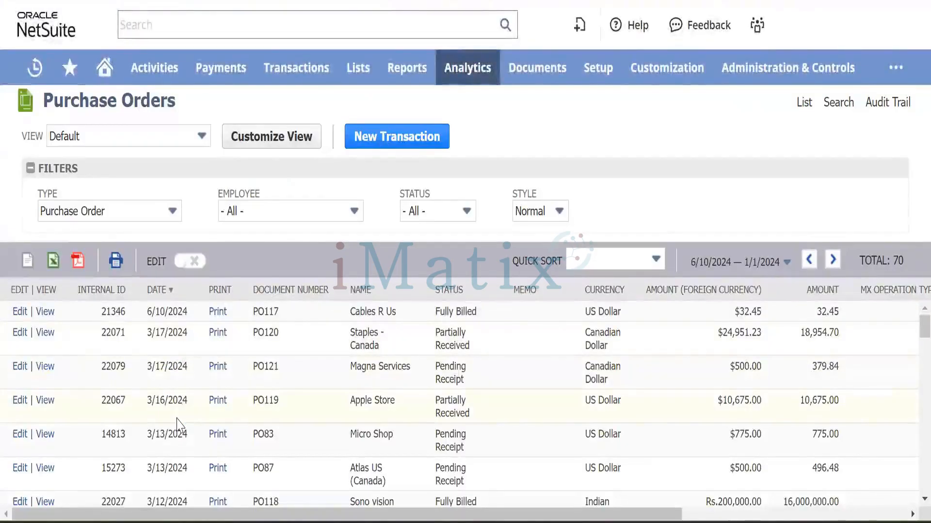
scroll(178, 426, "down", 2)
scroll(178, 425, "up", 2)
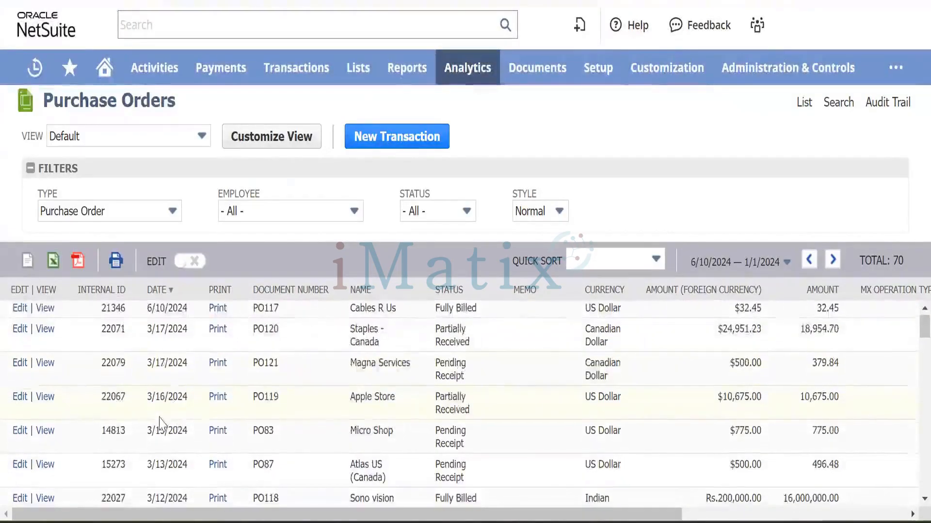
scroll(160, 424, "down", 1)
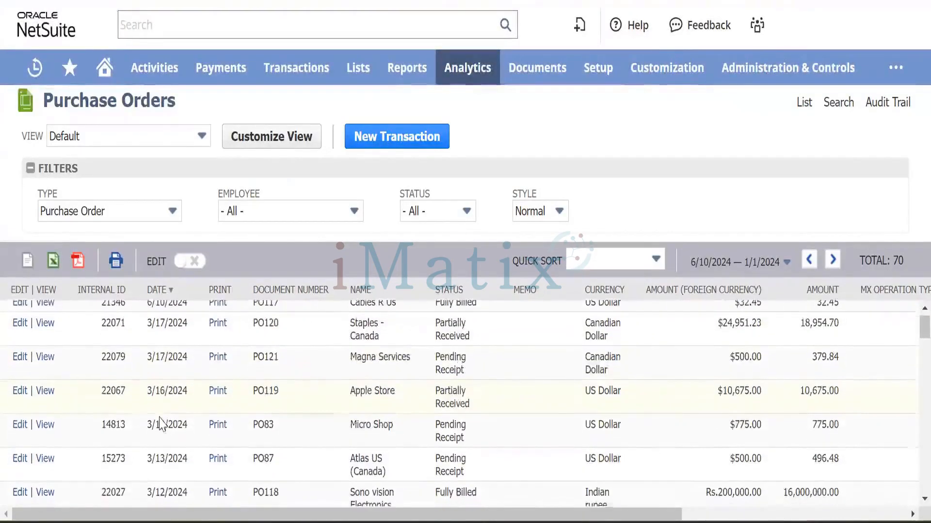
left_click(45, 357)
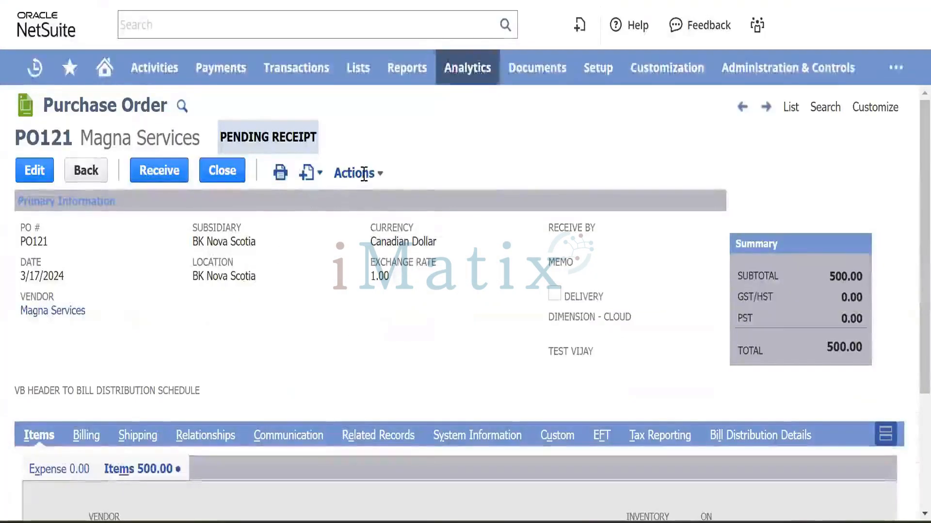
Check PO121's Actions list, then start an item receipt for Test Item 001 with Receive.
mouse_move(364, 174)
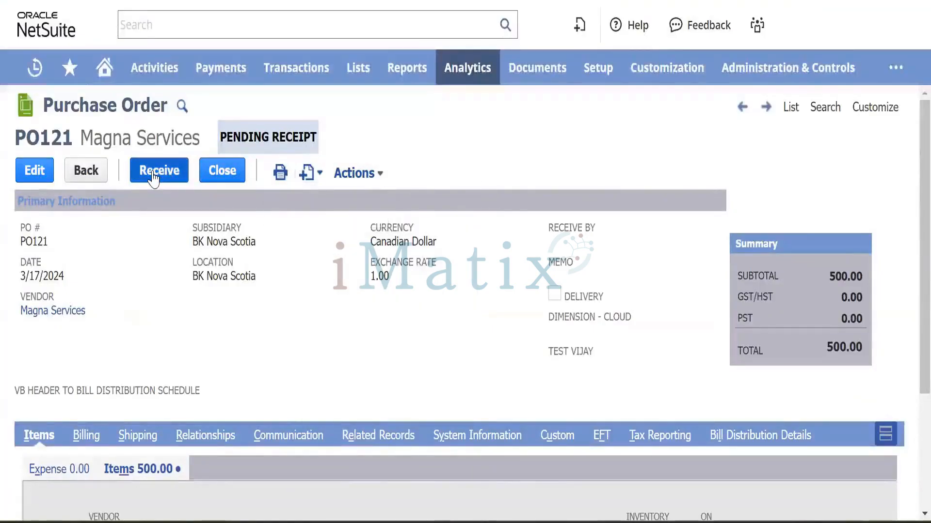
scroll(209, 315, "down", 3)
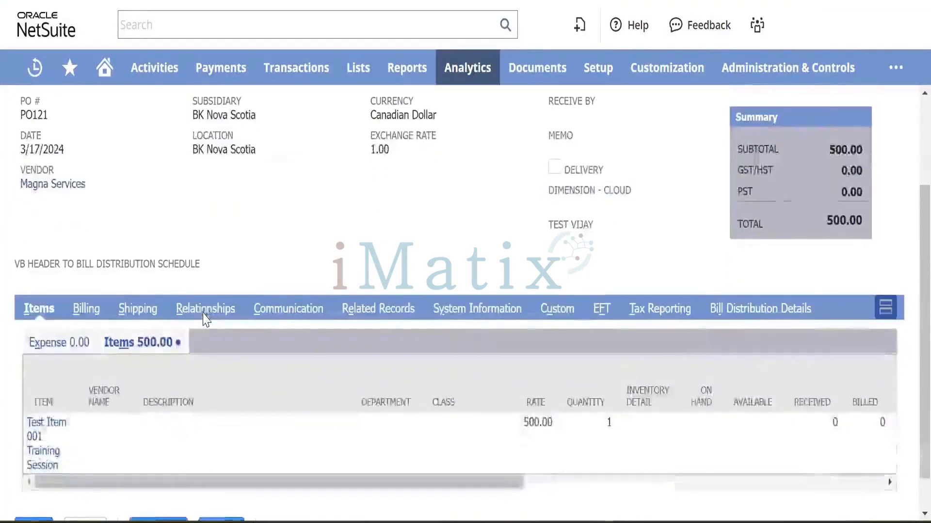
scroll(203, 317, "up", 3)
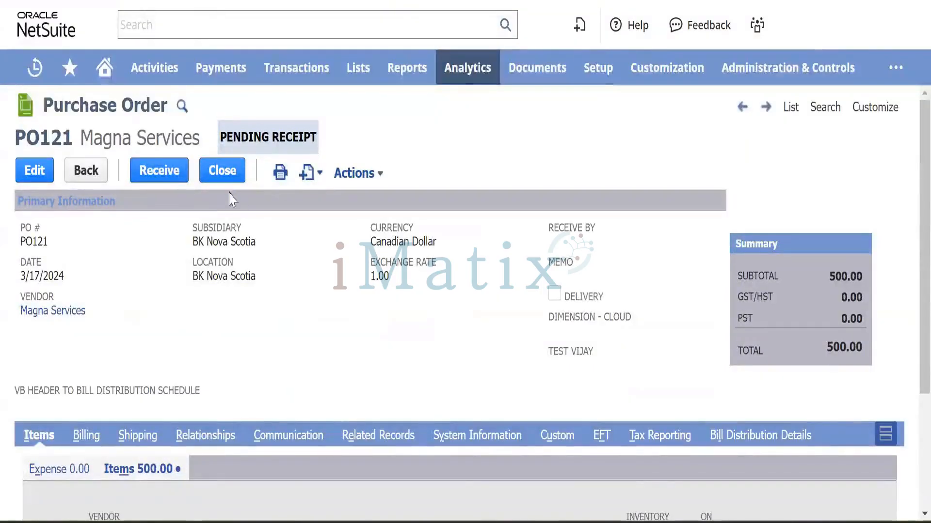
left_click(368, 175)
left_click(171, 176)
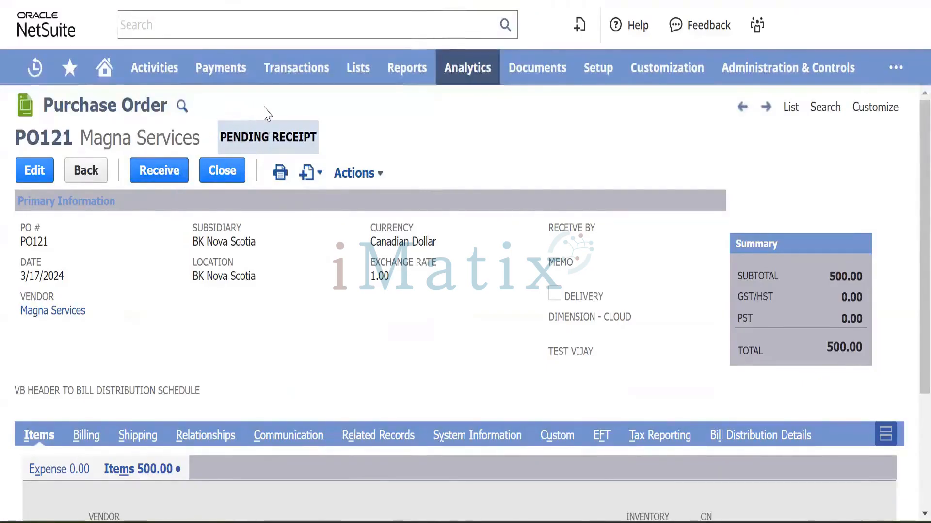
scroll(248, 220, "down", 3)
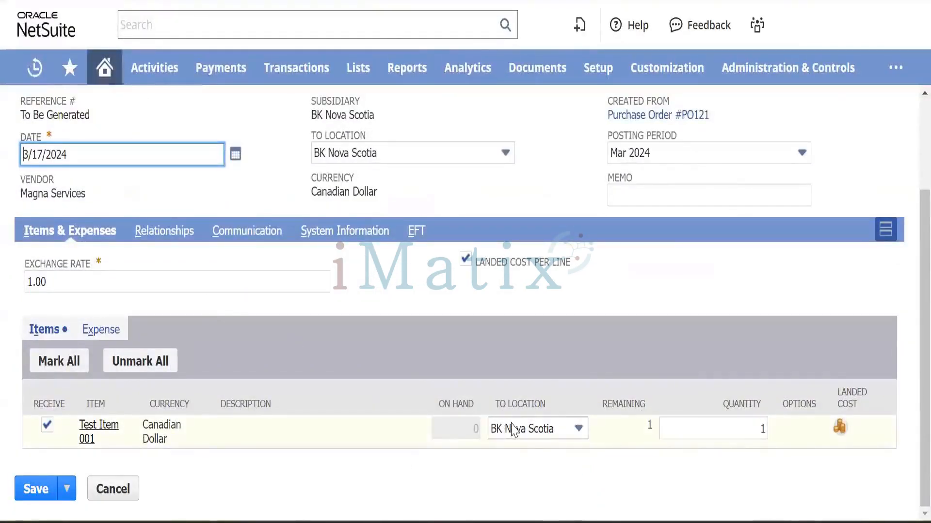
Save the item receipt as IR100 for Magna Services.
scroll(324, 288, "up", 3)
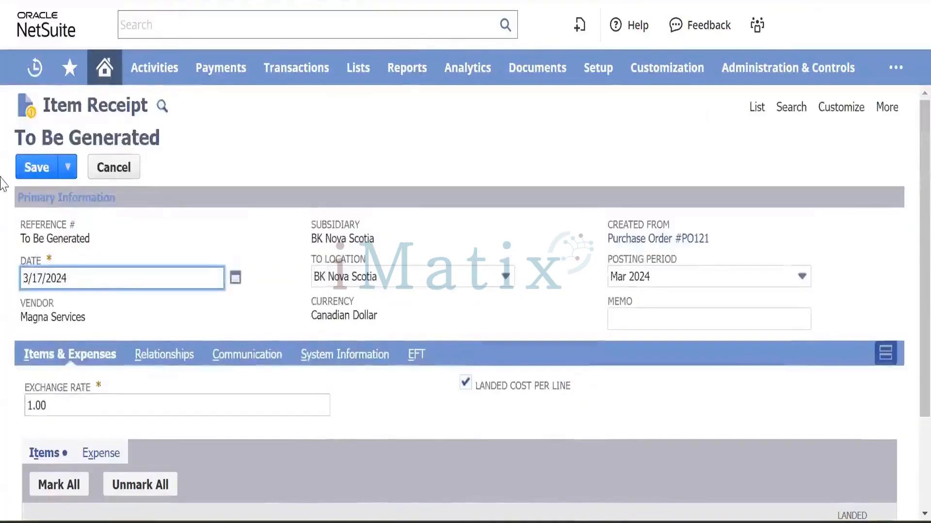
left_click(49, 167)
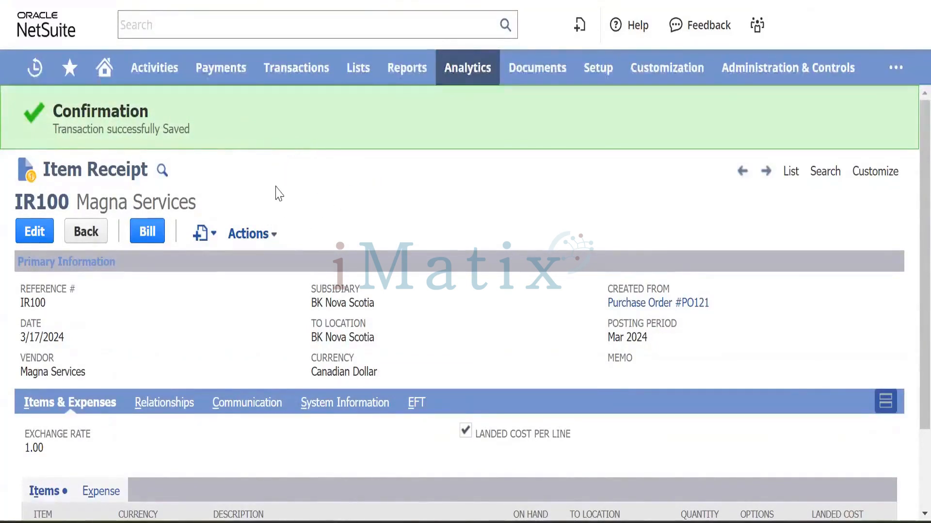
mouse_move(295, 79)
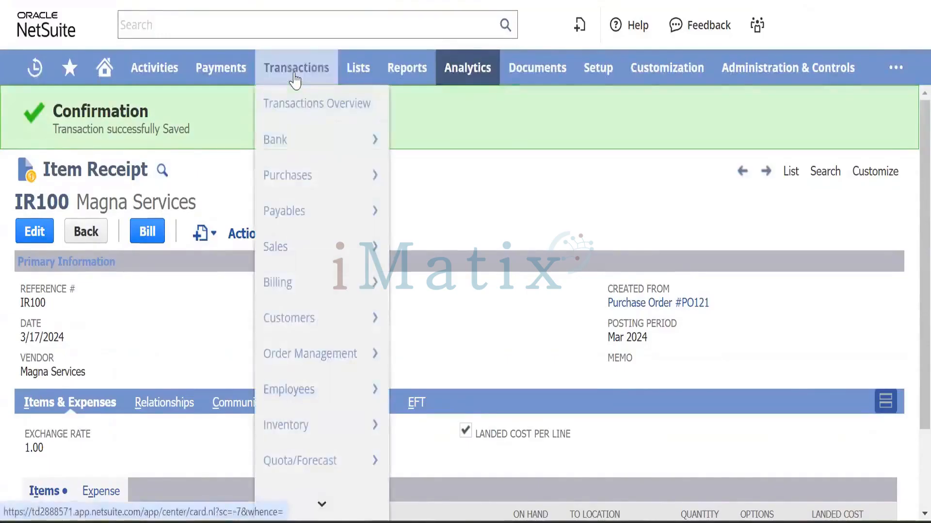
mouse_move(293, 187)
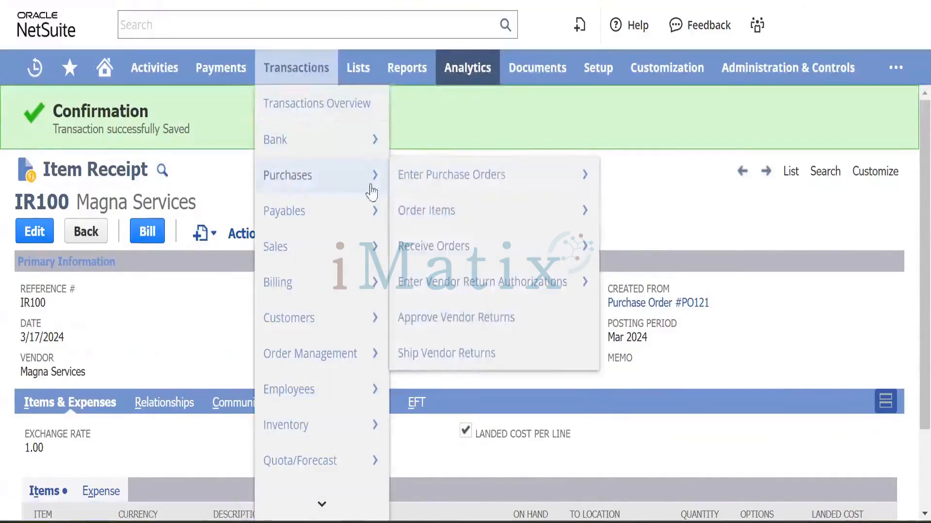
mouse_move(434, 192)
mouse_move(461, 248)
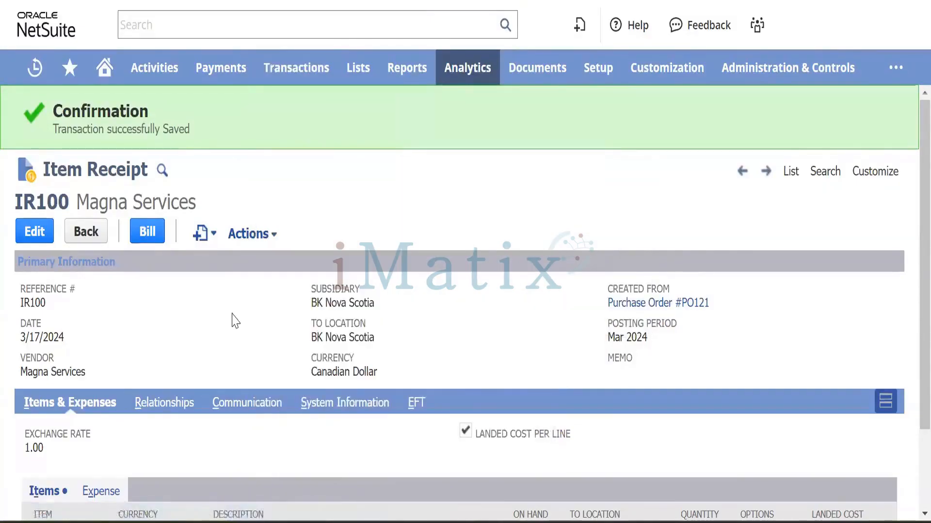
Dismiss the browser's Energy Saver notice with Got it.
scroll(235, 321, "down", 2)
scroll(233, 316, "up", 1)
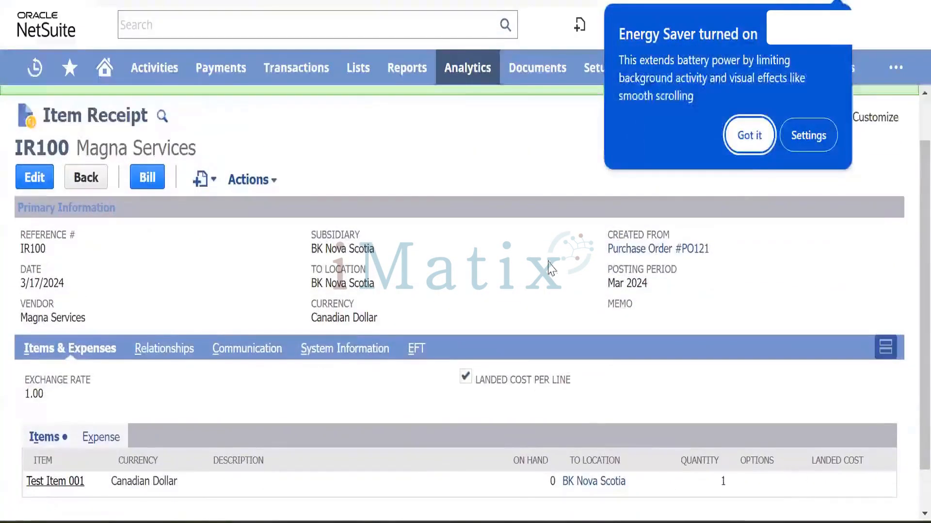
left_click(749, 137)
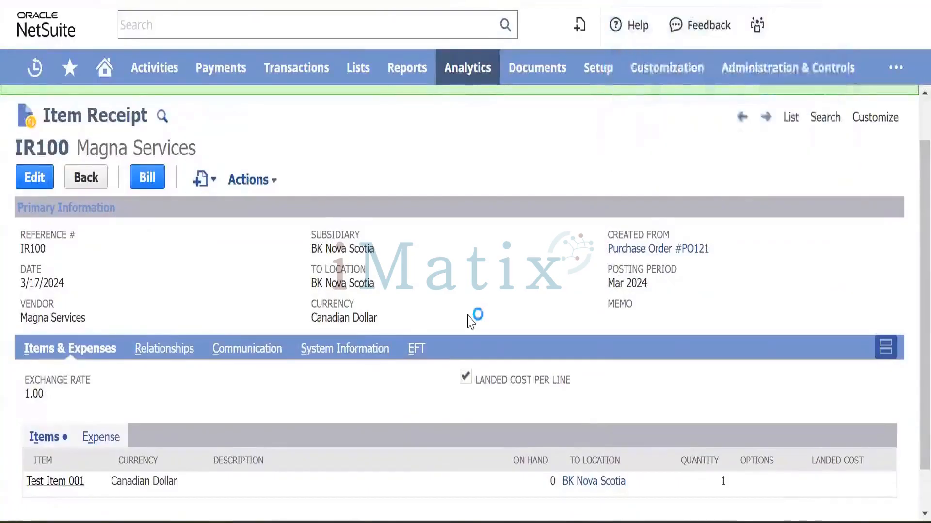
scroll(470, 320, "down", 1)
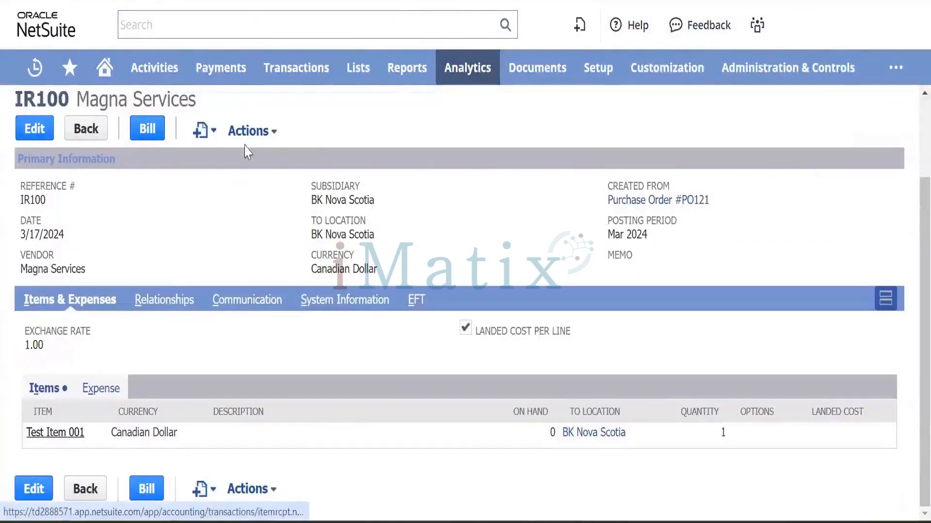
mouse_move(254, 138)
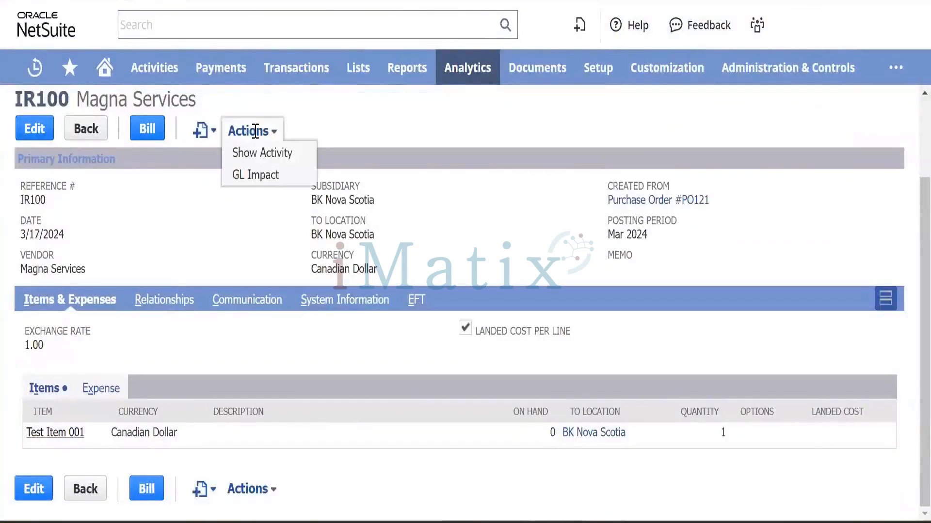
right_click(265, 183)
left_click(281, 192)
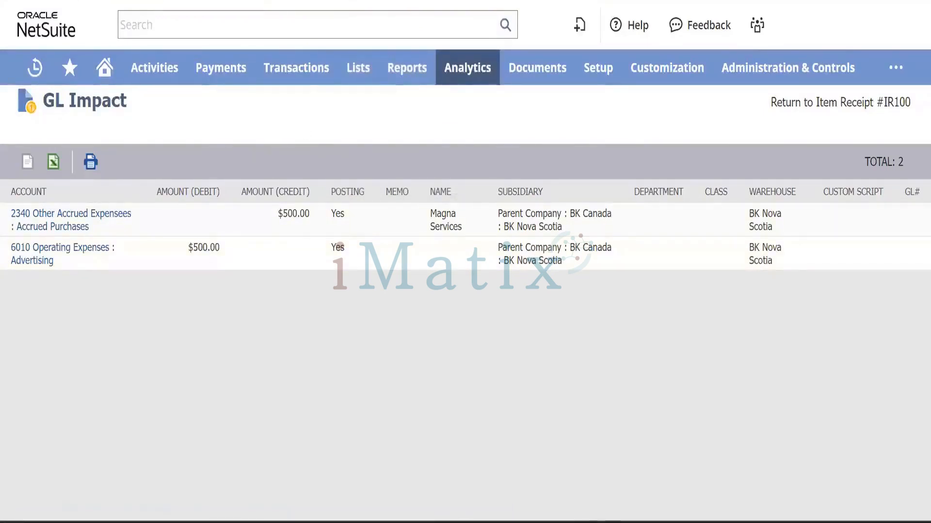
key("alt+Left")
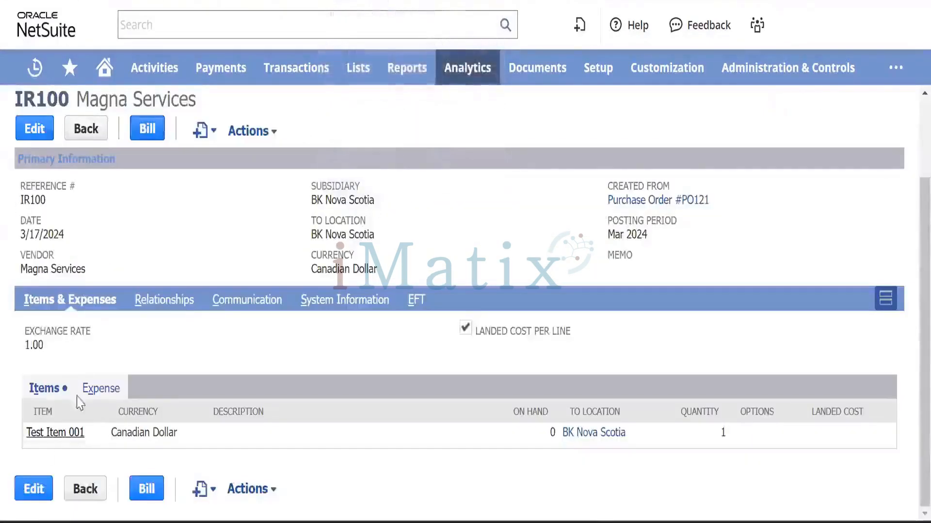
right_click(42, 438)
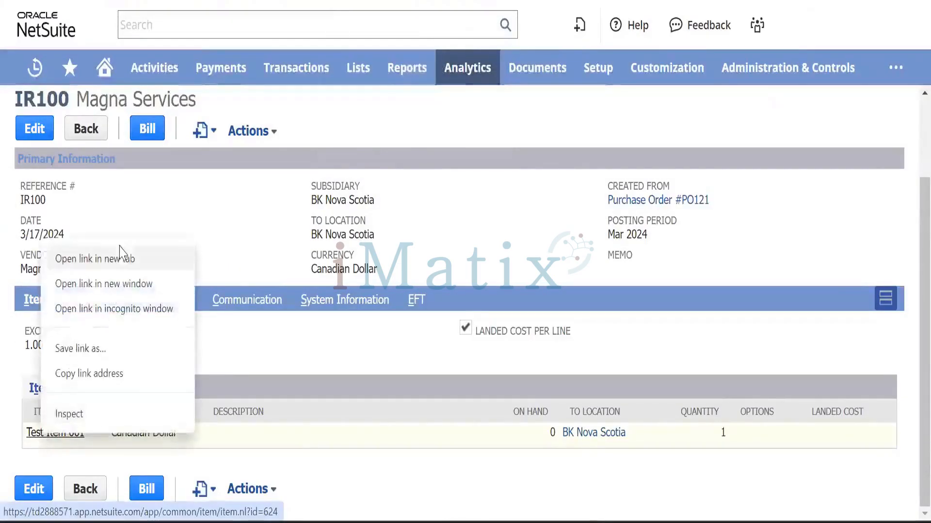
left_click(182, 260)
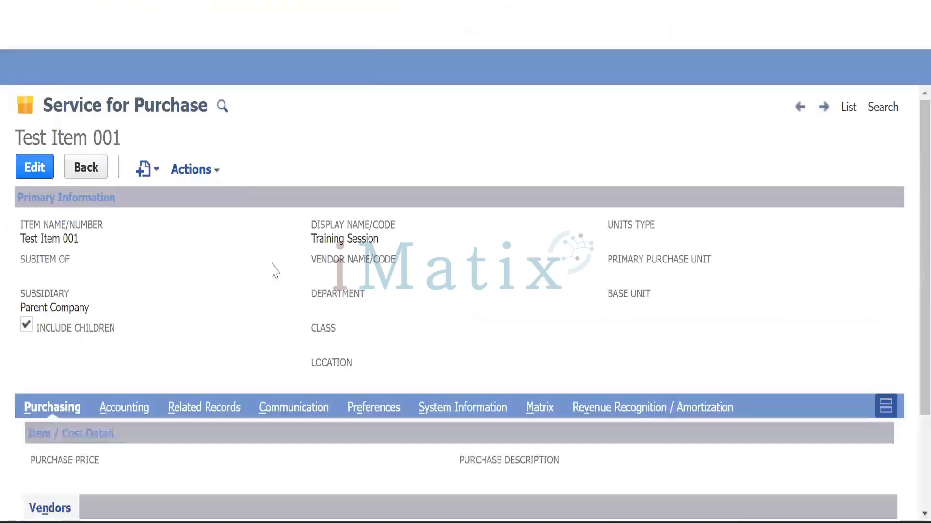
scroll(288, 296, "down", 3)
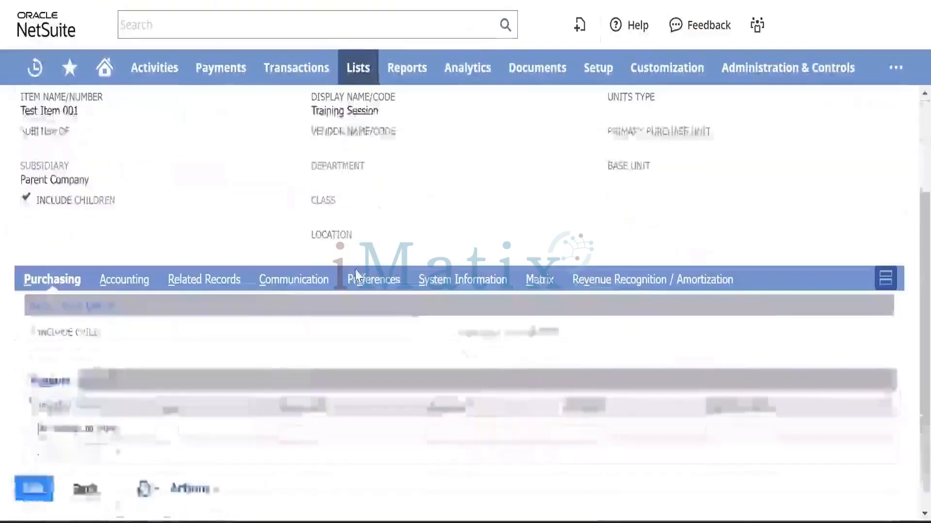
left_click(380, 286)
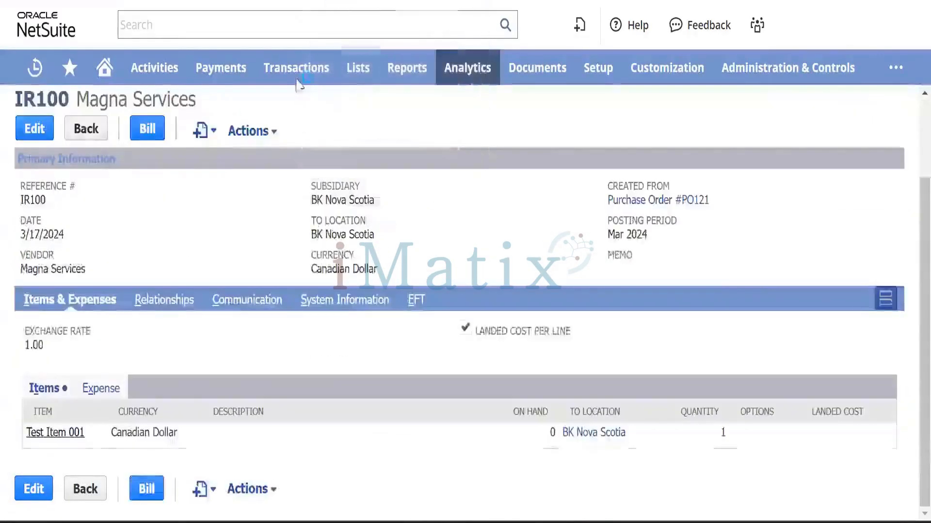
scroll(271, 175, "up", 2)
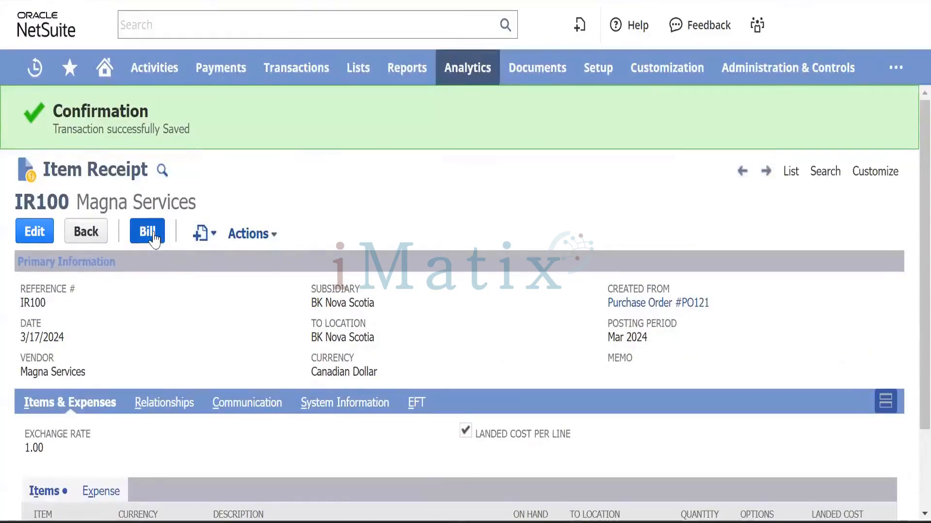
left_click(205, 238)
mouse_move(304, 68)
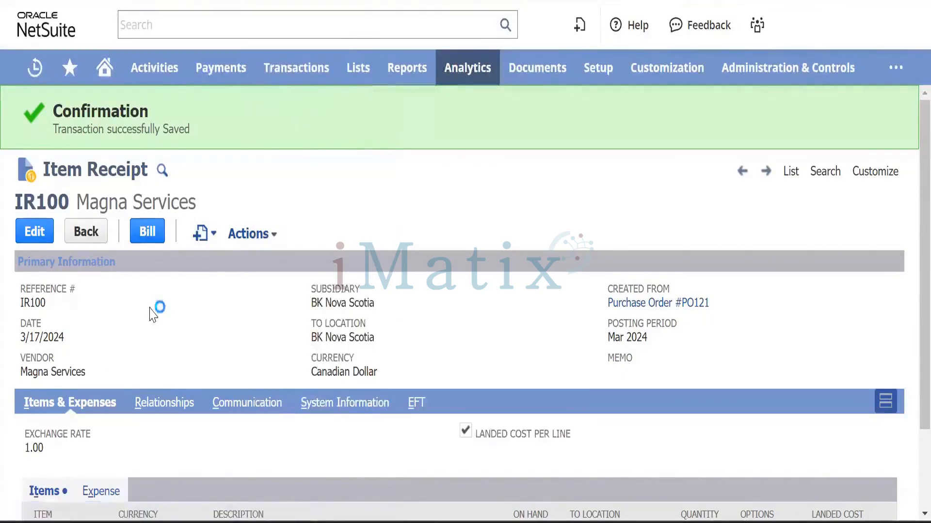
scroll(151, 313, "down", 2)
mouse_move(248, 123)
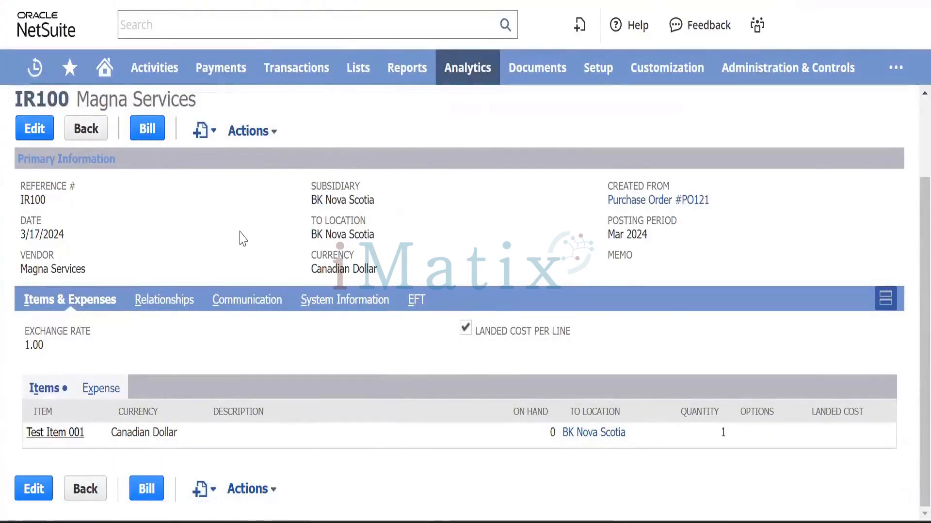
scroll(243, 238, "up", 2)
mouse_move(241, 232)
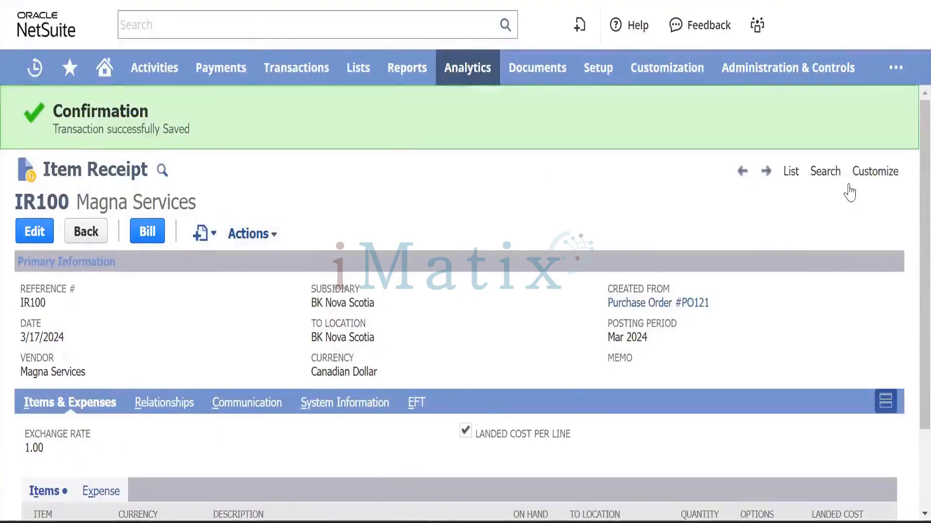
mouse_move(872, 175)
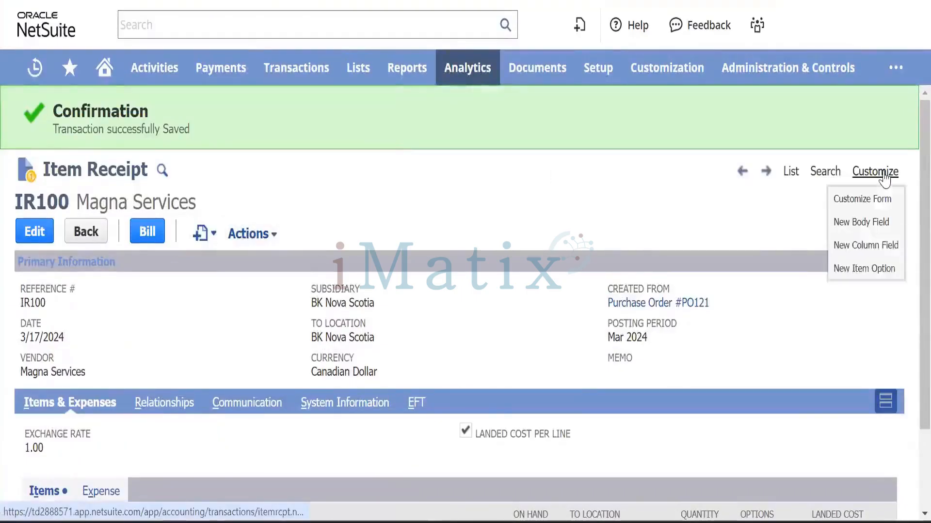
Open the item receipt's Customize Form page in a new tab.
right_click(859, 200)
left_click(795, 211)
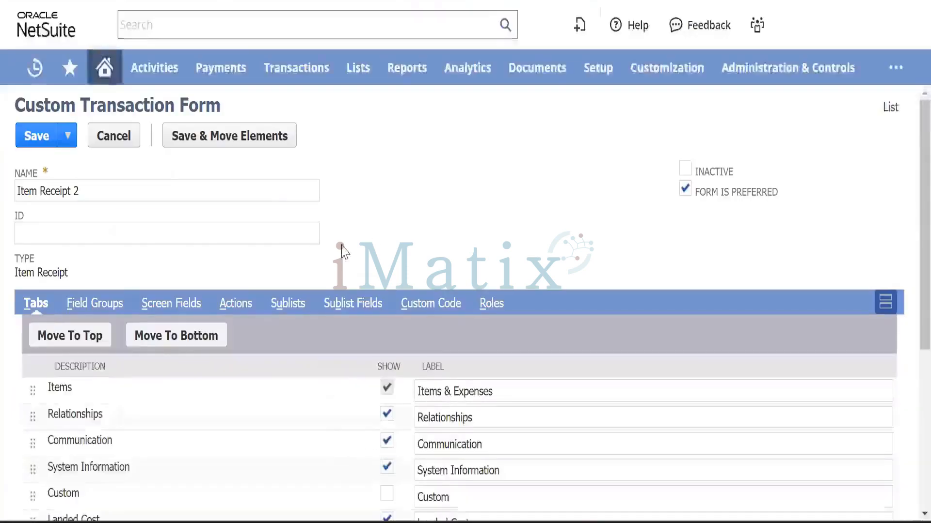
scroll(339, 242, "down", 5)
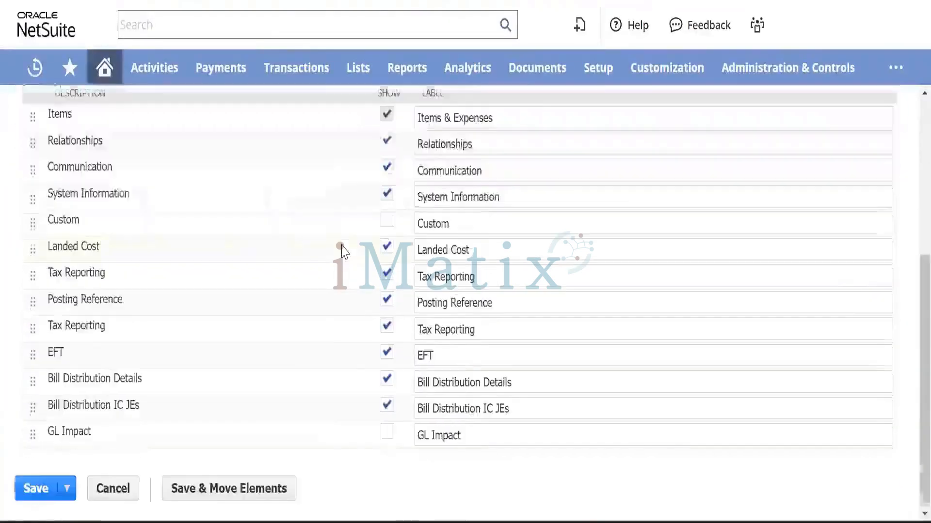
scroll(307, 250, "up", 4)
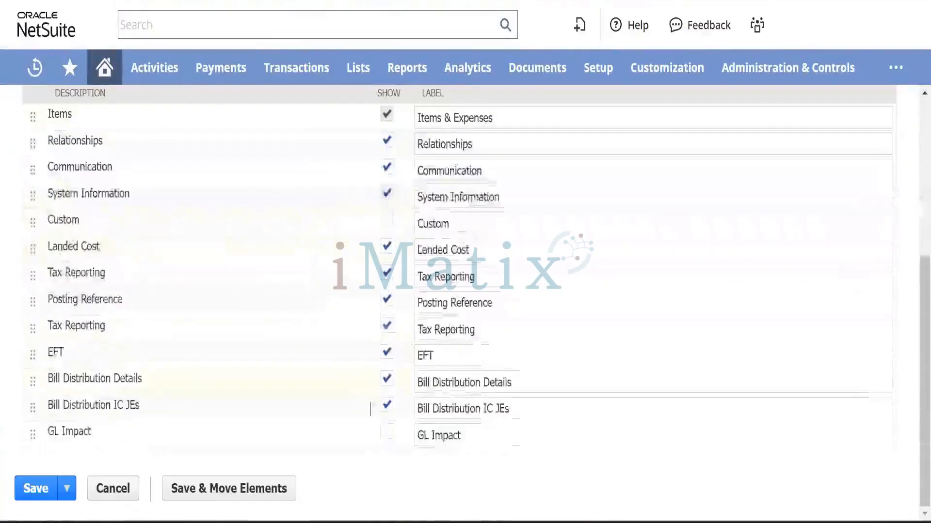
Tick Show for the GL Impact tab on the Item Receipt 2 form.
left_click(386, 432)
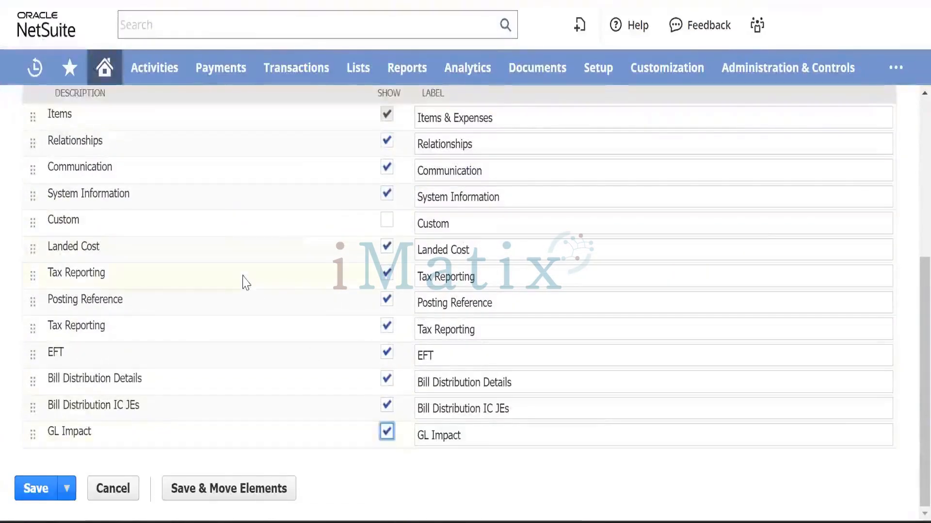
scroll(244, 283, "up", 4)
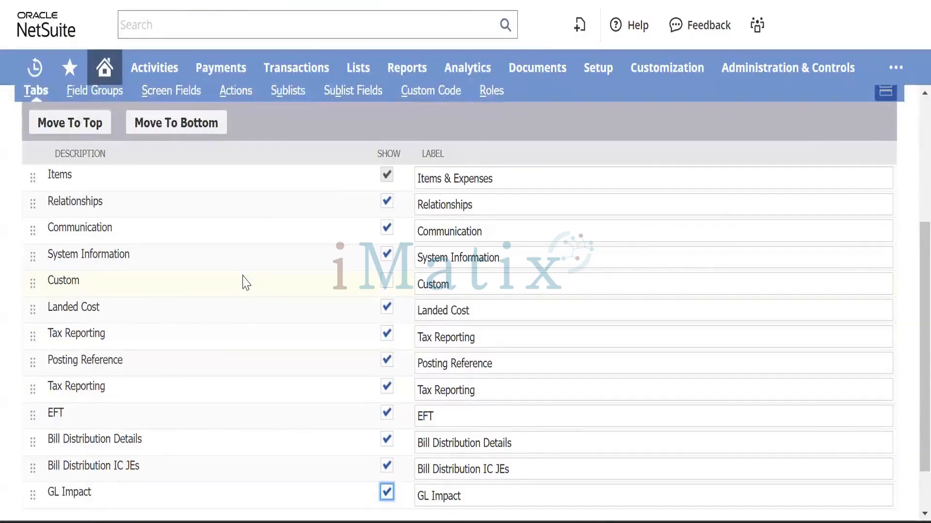
scroll(271, 248, "up", 5)
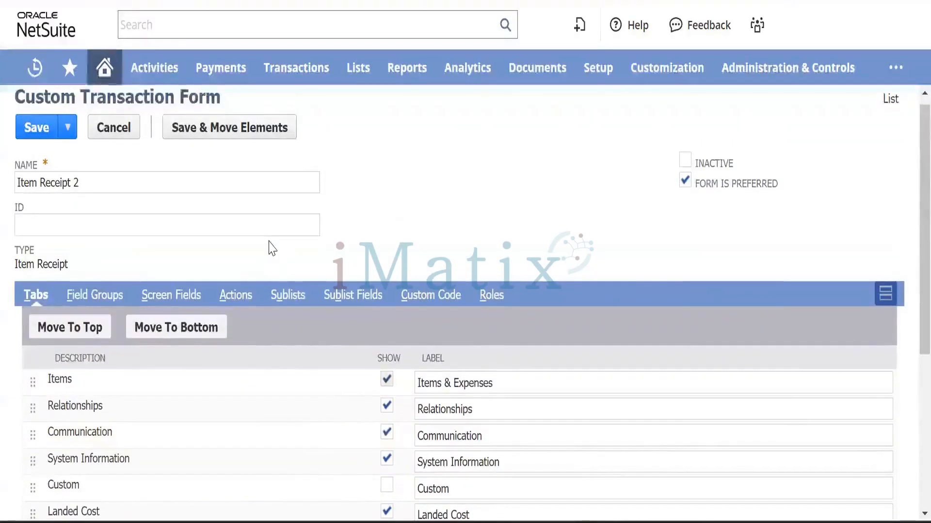
scroll(272, 248, "down", 3)
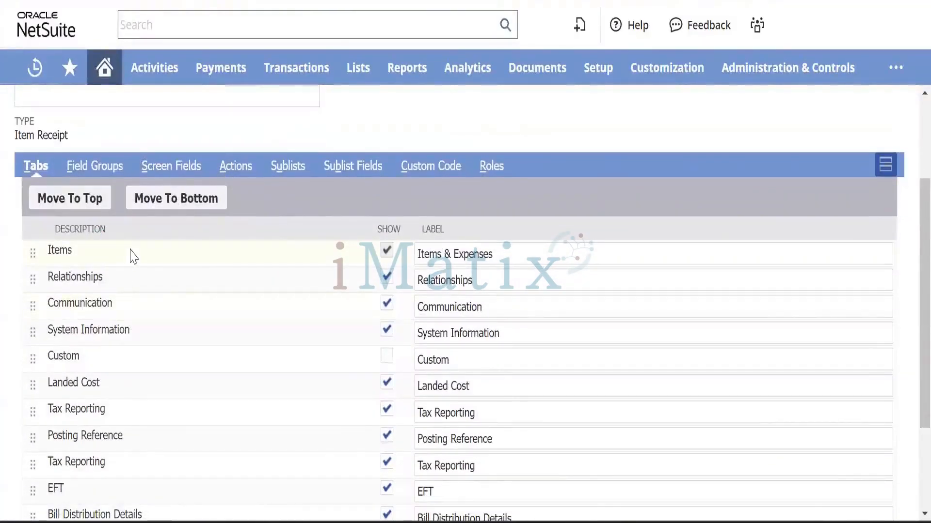
scroll(175, 301, "down", 1)
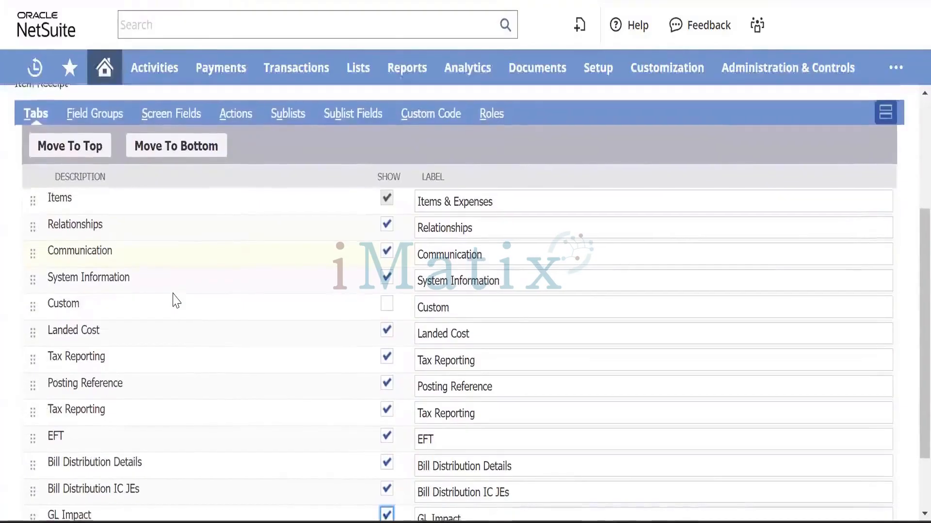
scroll(174, 300, "down", 2)
scroll(174, 300, "up", 2)
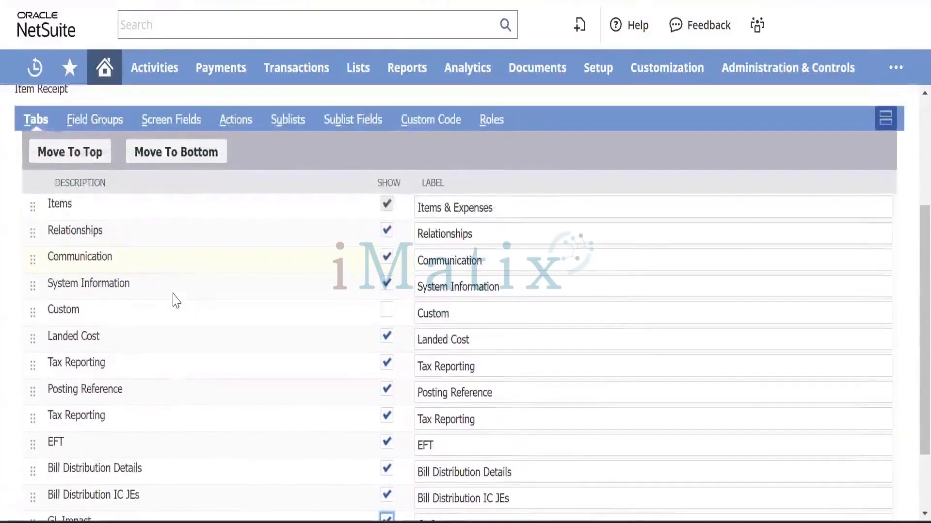
scroll(175, 300, "down", 1)
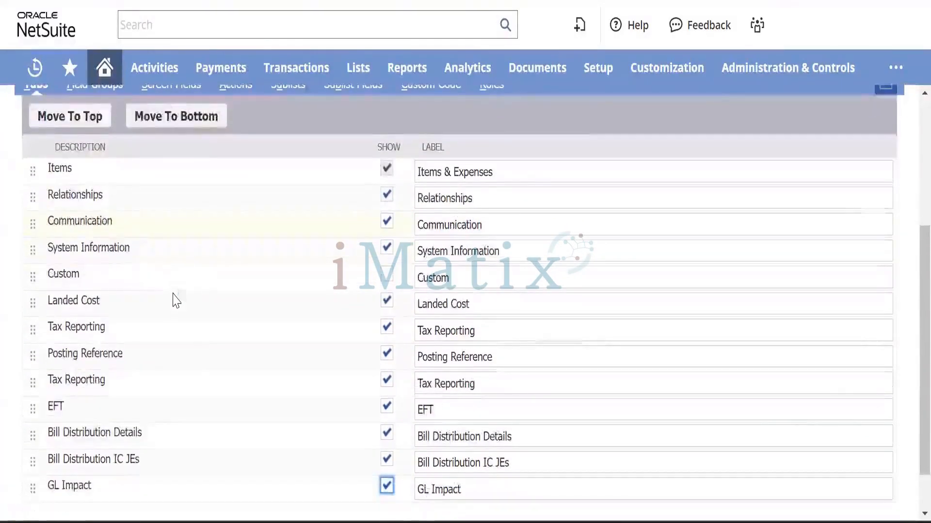
scroll(176, 300, "down", 1)
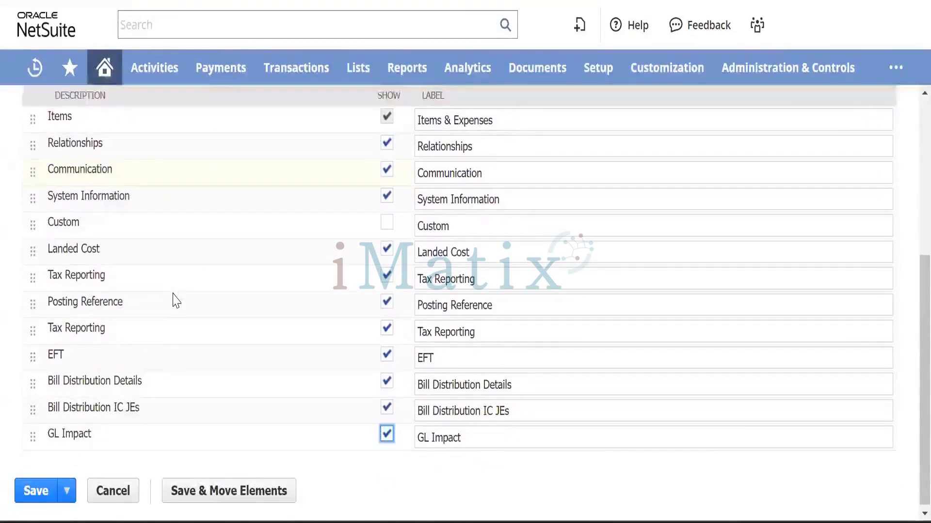
scroll(176, 300, "up", 3)
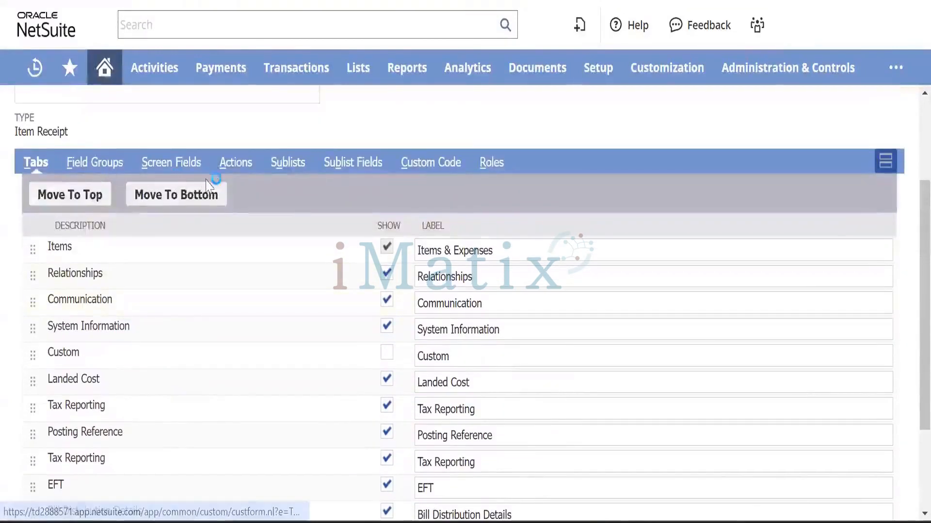
Look over the form's field groups, then return to its tabs list.
left_click(109, 163)
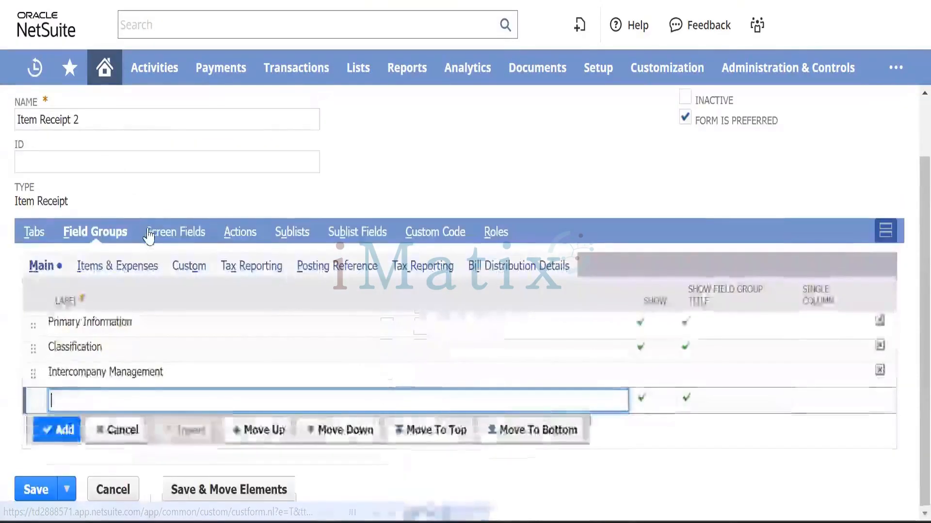
left_click(34, 232)
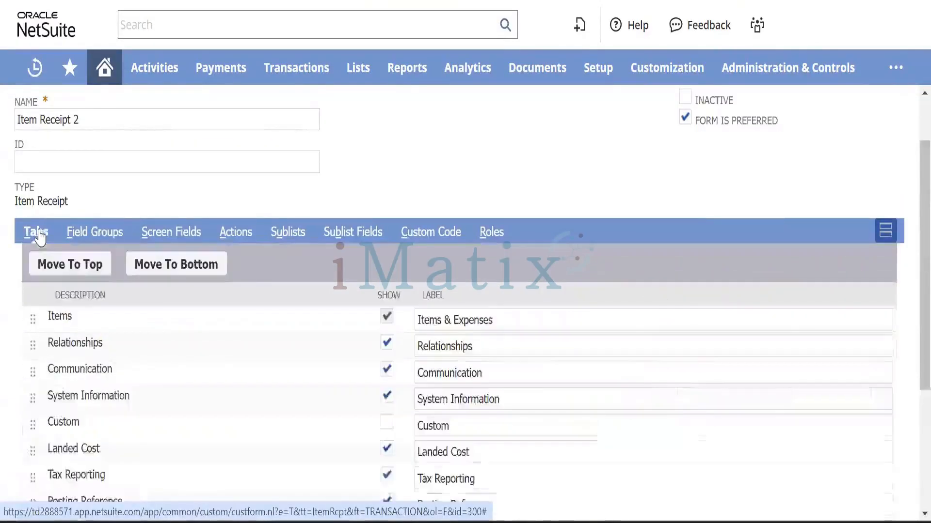
scroll(293, 333, "down", 3)
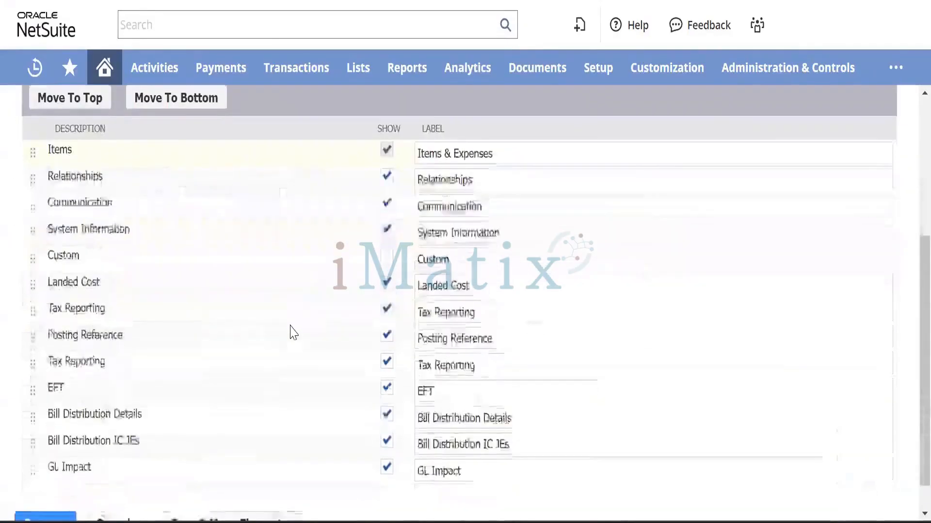
scroll(293, 333, "down", 1)
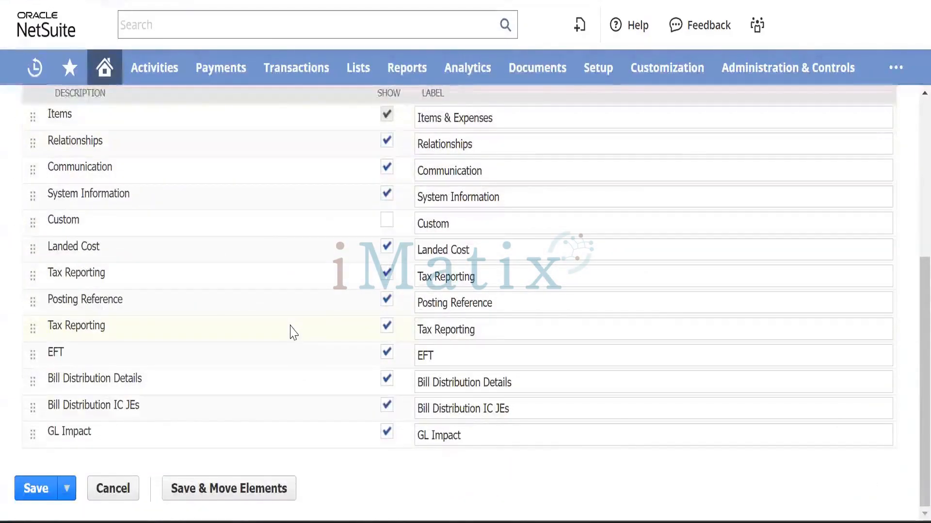
scroll(293, 333, "up", 5)
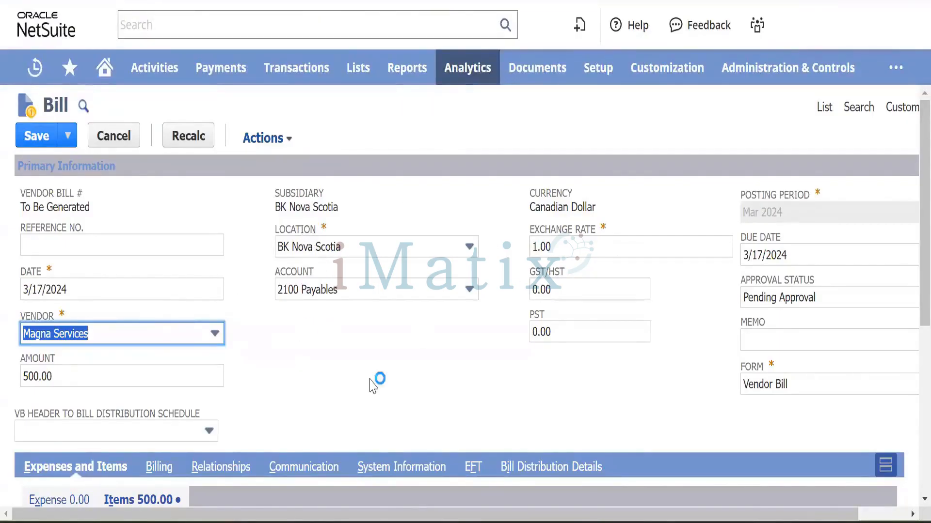
Review the new bill's Items sublist showing Test Item 001 at 500.00.
scroll(373, 386, "down", 1)
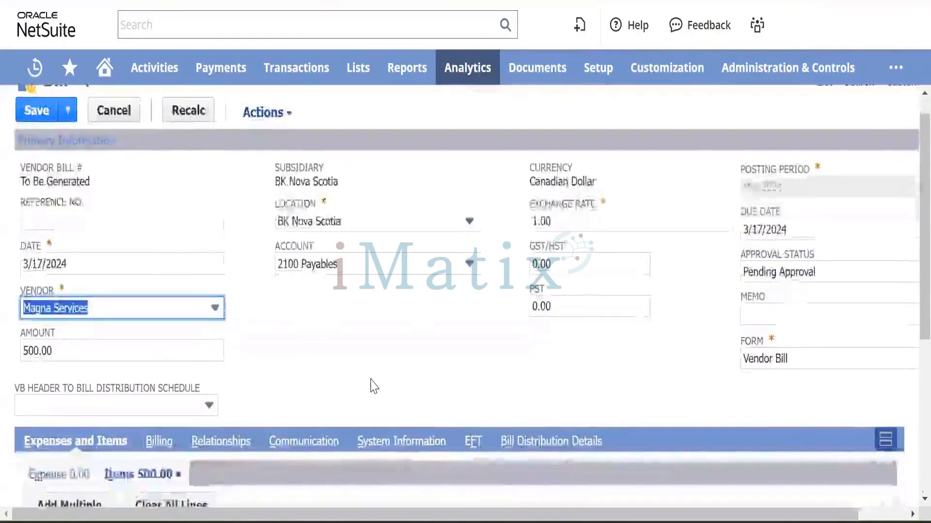
scroll(370, 386, "down", 3)
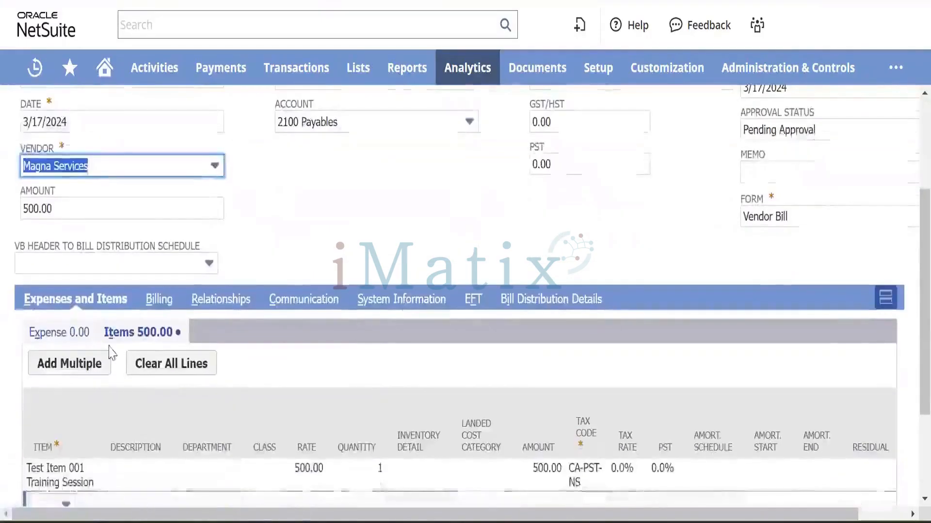
scroll(358, 382, "down", 3)
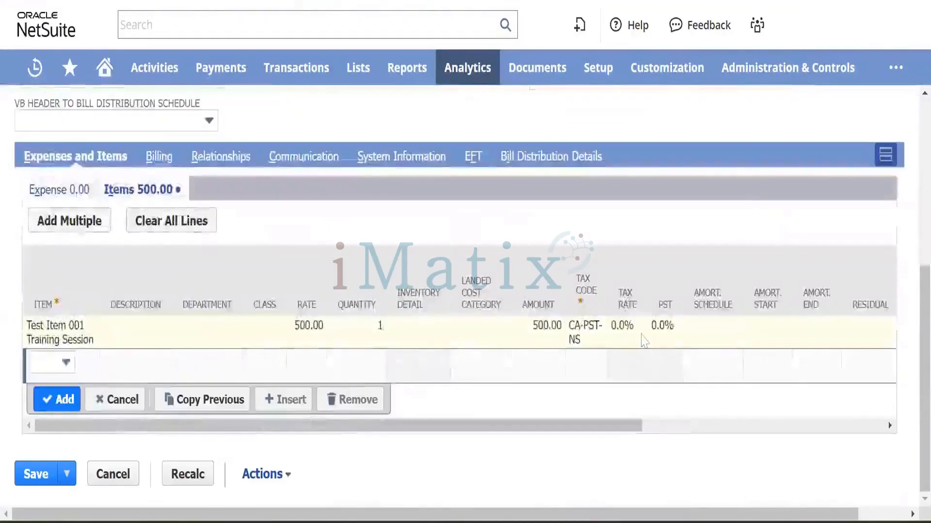
scroll(643, 341, "right", 5)
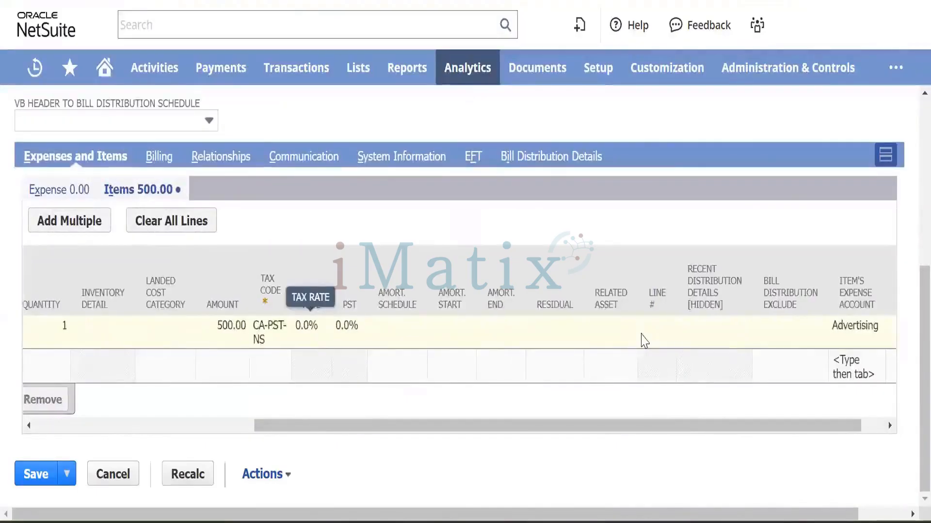
scroll(644, 339, "left", 5)
scroll(405, 221, "up", 10)
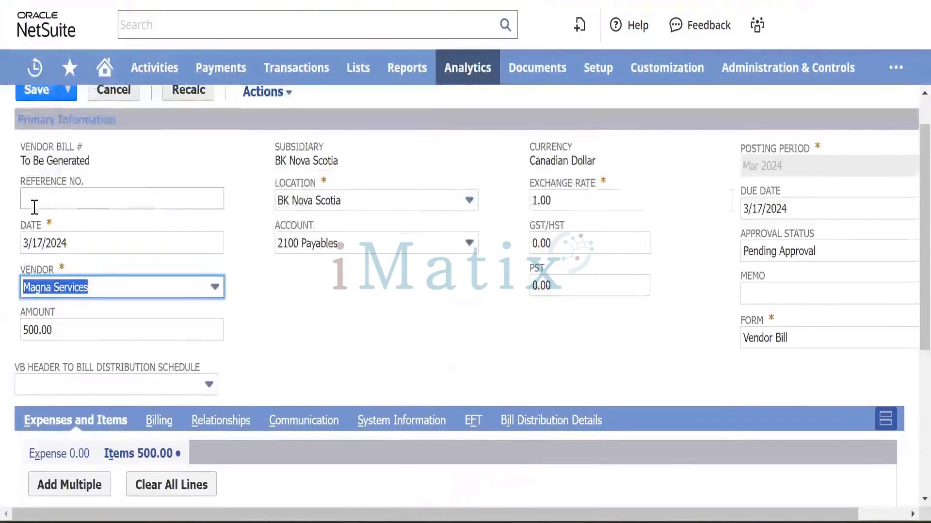
Enter Magna/FY24001 as the bill's reference number.
left_click(45, 201)
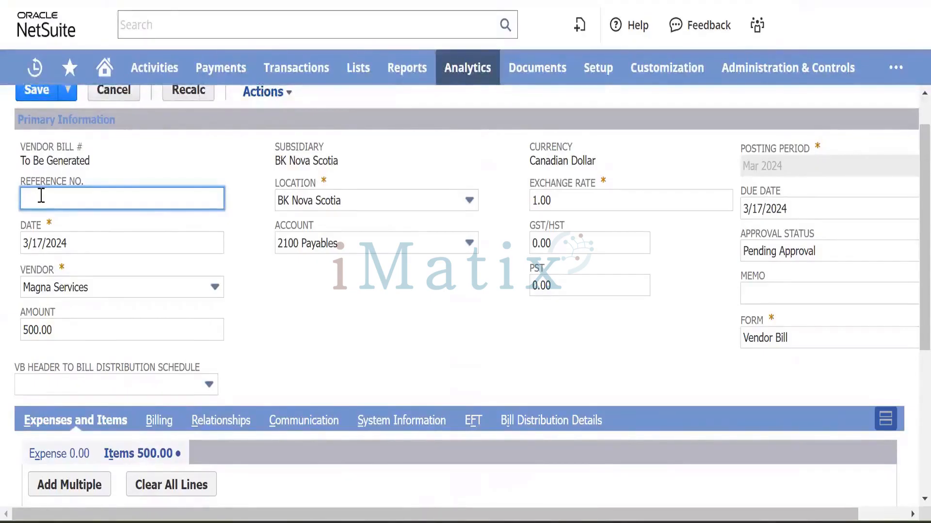
type("Magna")
type("/FY2")
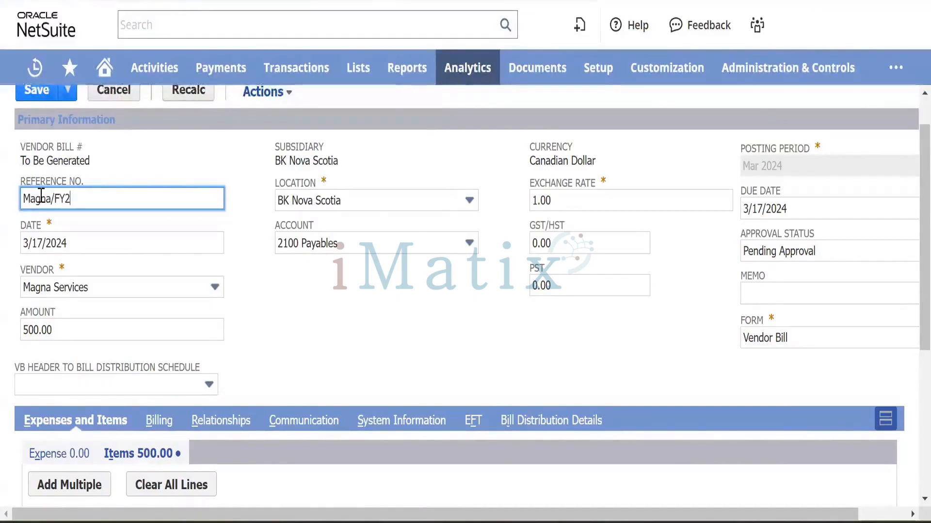
type("40012")
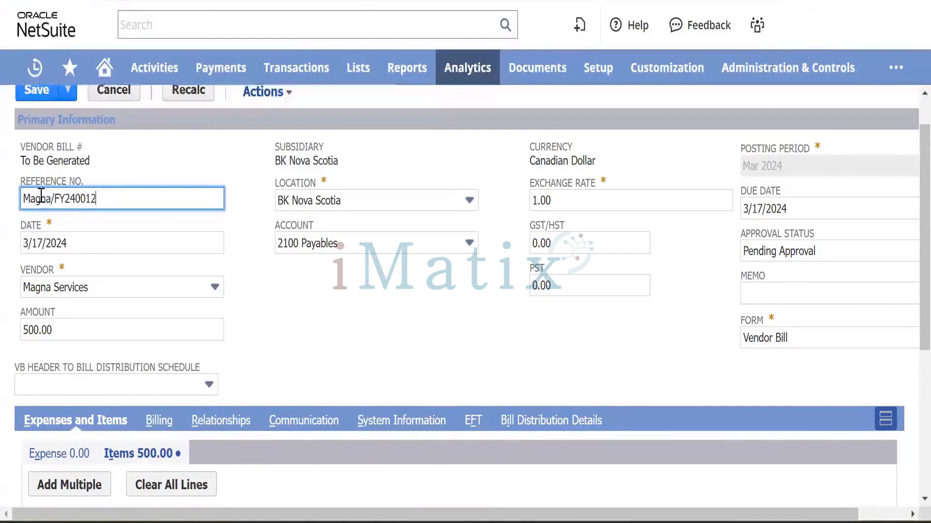
key("BackSpace")
key("Tab")
left_click(293, 326)
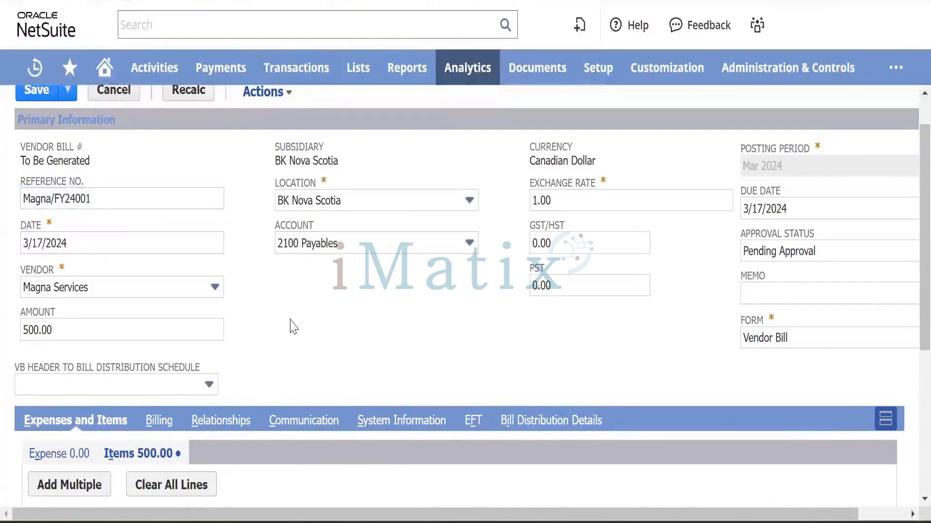
scroll(292, 326, "down", 5)
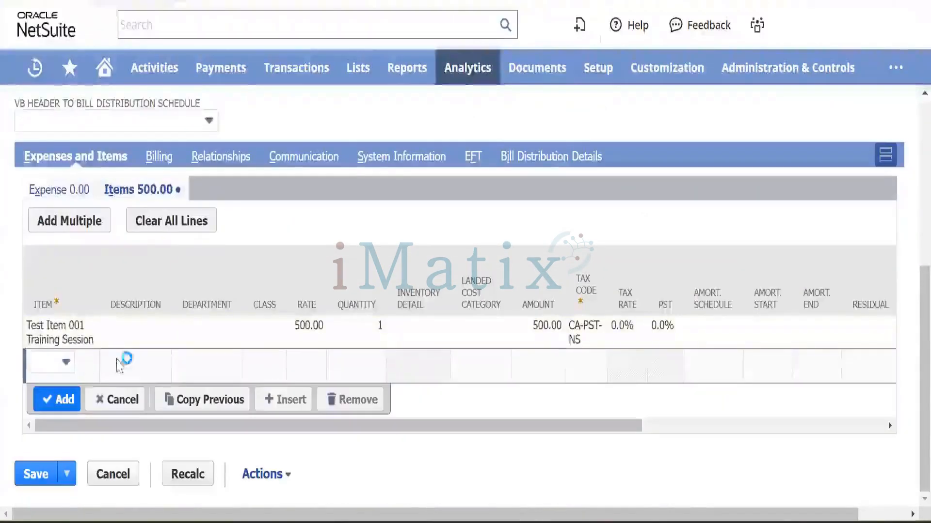
scroll(211, 303, "up", 6)
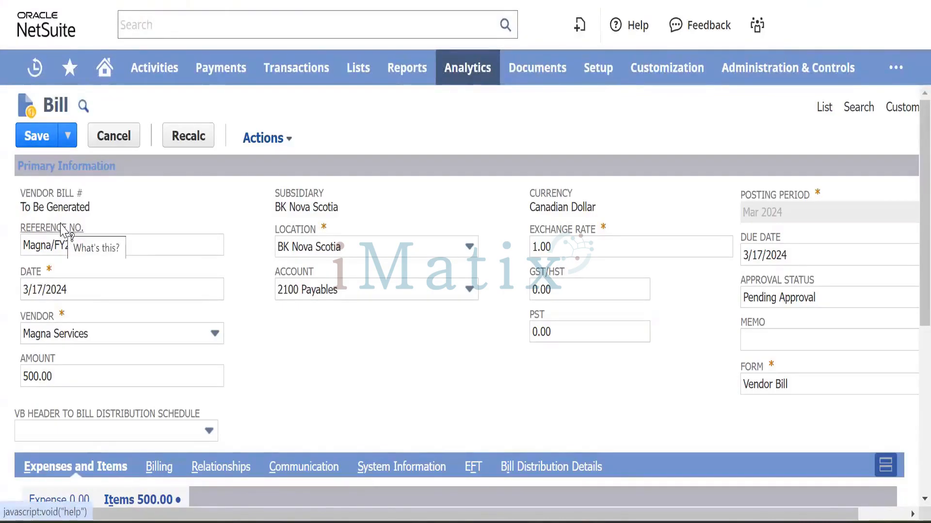
mouse_move(259, 337)
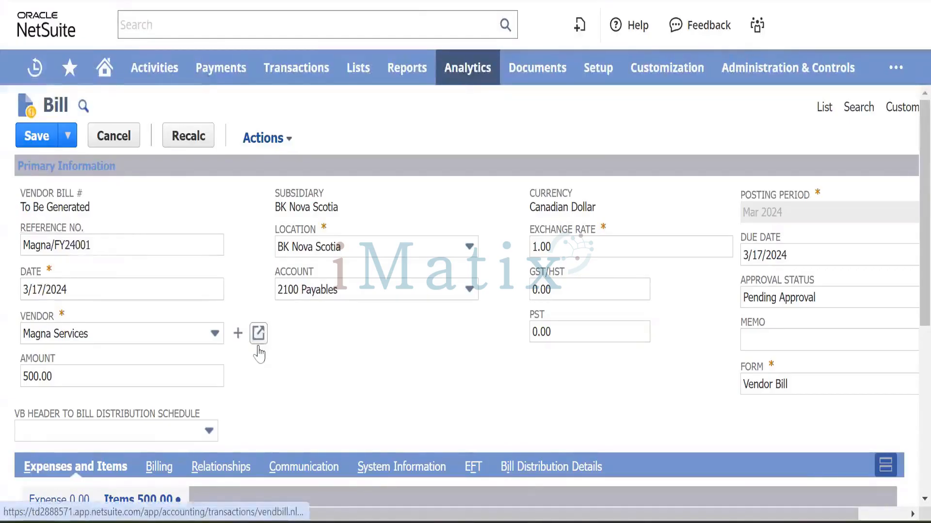
scroll(683, 407, "right", 2)
Set the bill's approval status to Approved.
left_click(809, 304)
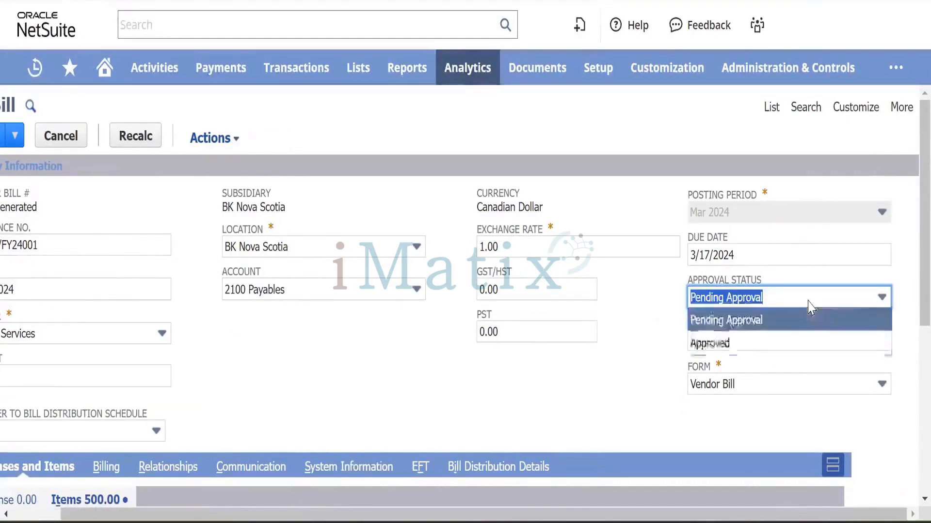
left_click(731, 343)
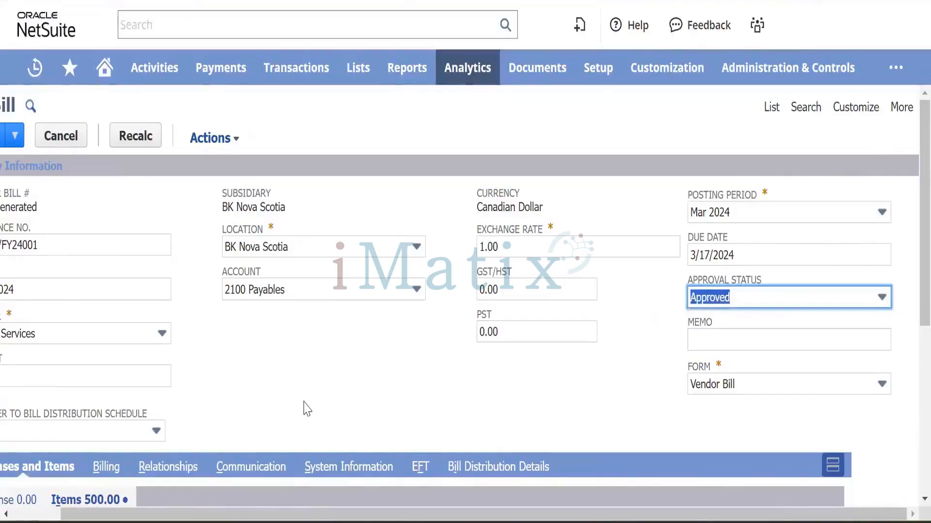
scroll(307, 405, "left", 2)
scroll(313, 363, "down", 1)
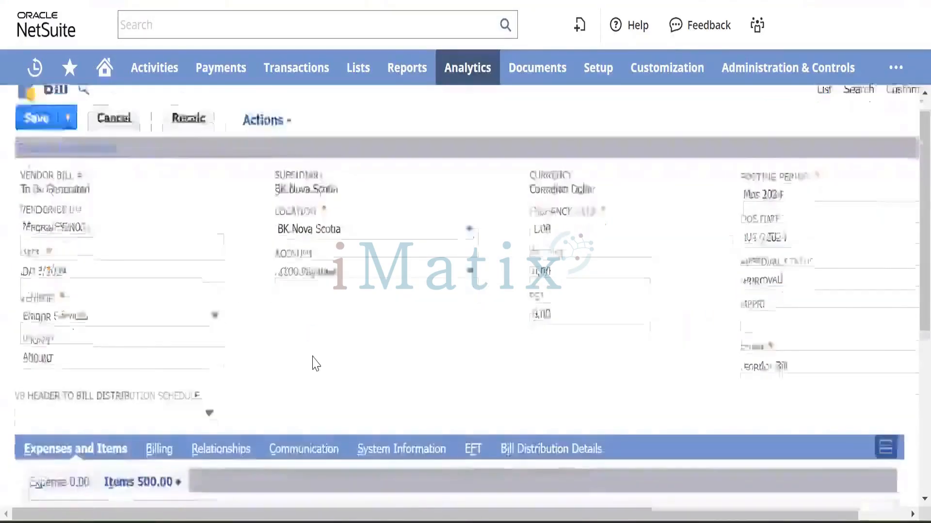
scroll(313, 364, "down", 2)
scroll(265, 364, "up", 3)
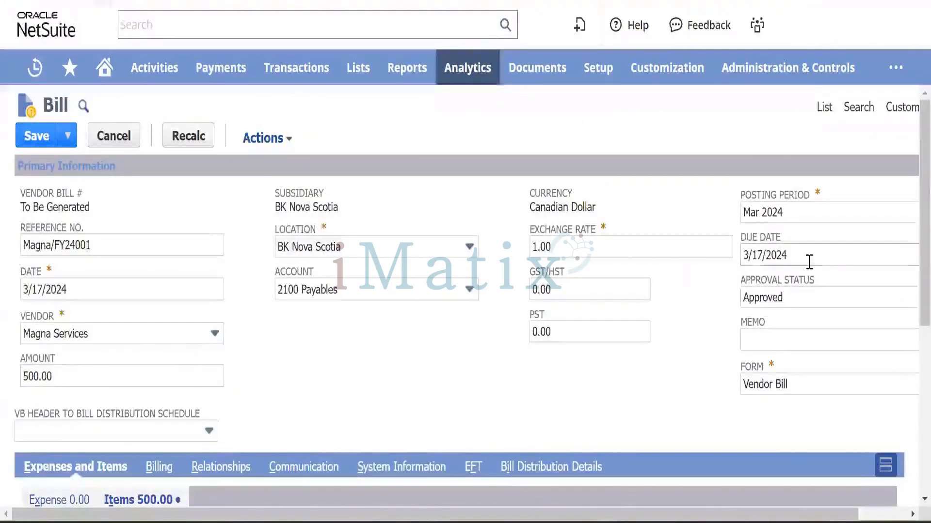
scroll(809, 262, "right", 2)
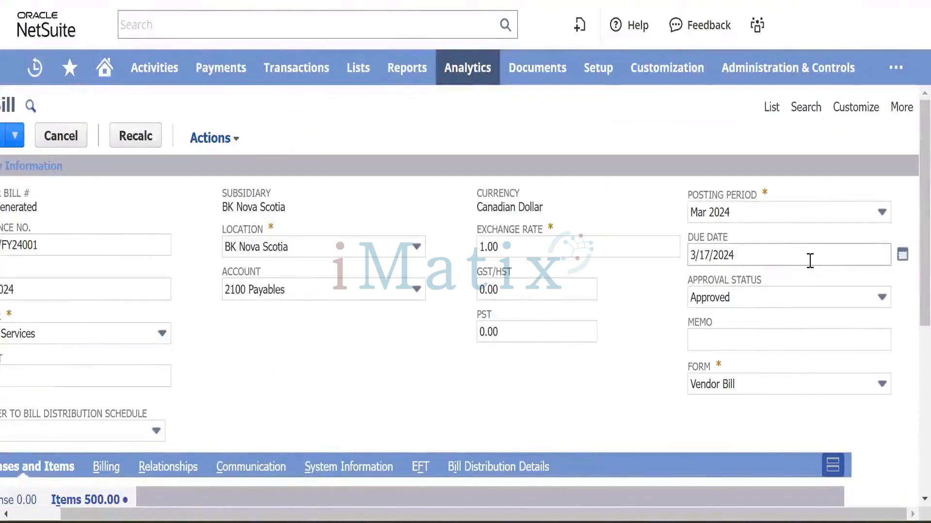
Change the due date to April 5, 2024 via the calendar picker.
left_click(903, 256)
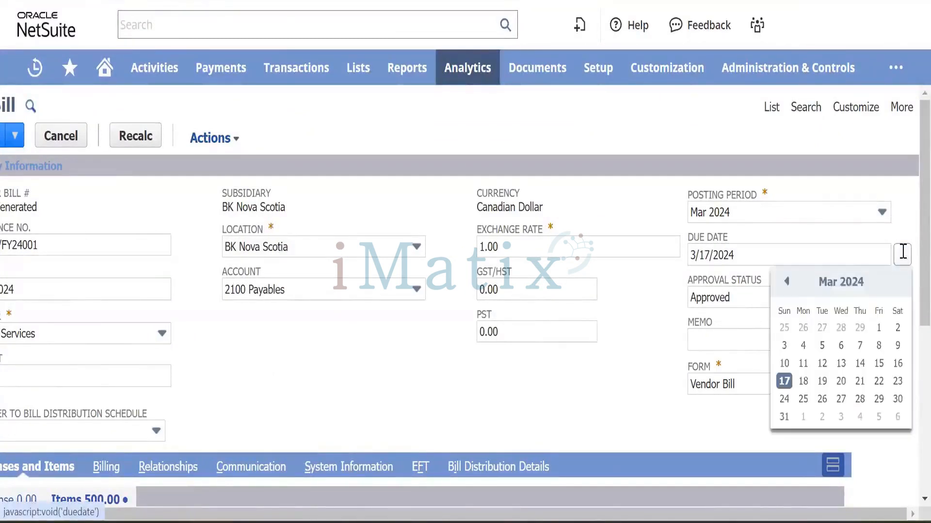
left_click(827, 399)
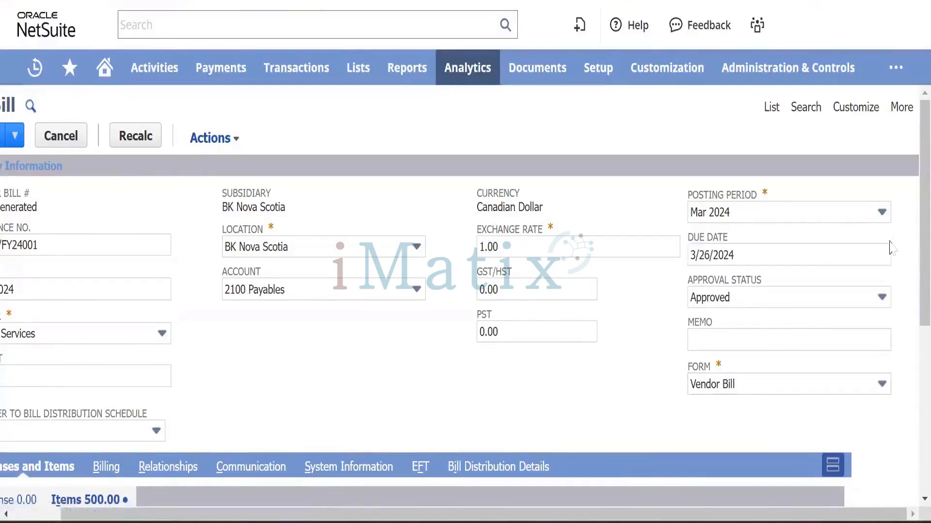
left_click(902, 254)
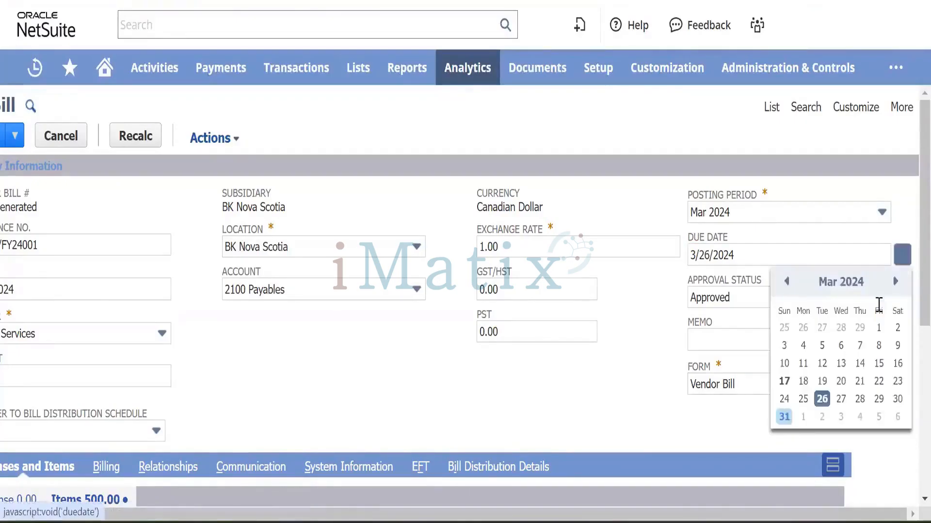
left_click(895, 283)
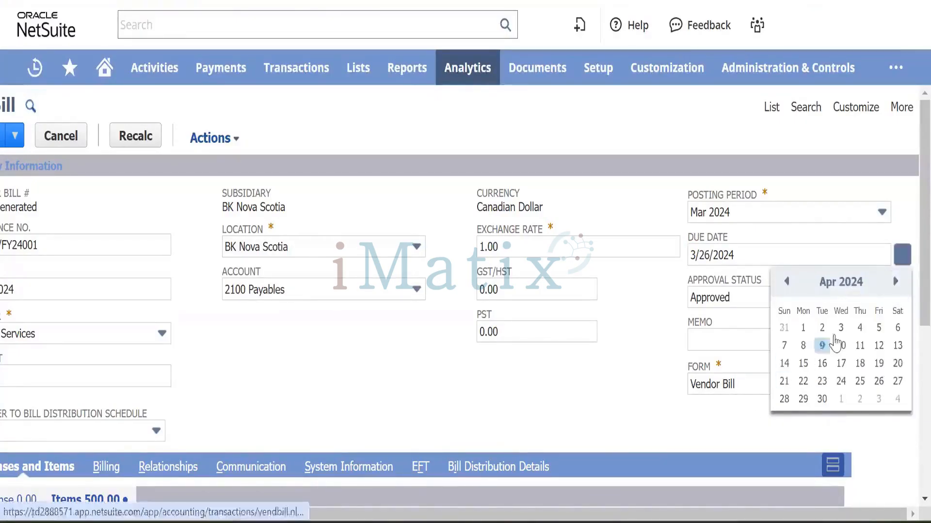
left_click(880, 328)
scroll(321, 412, "left", 2)
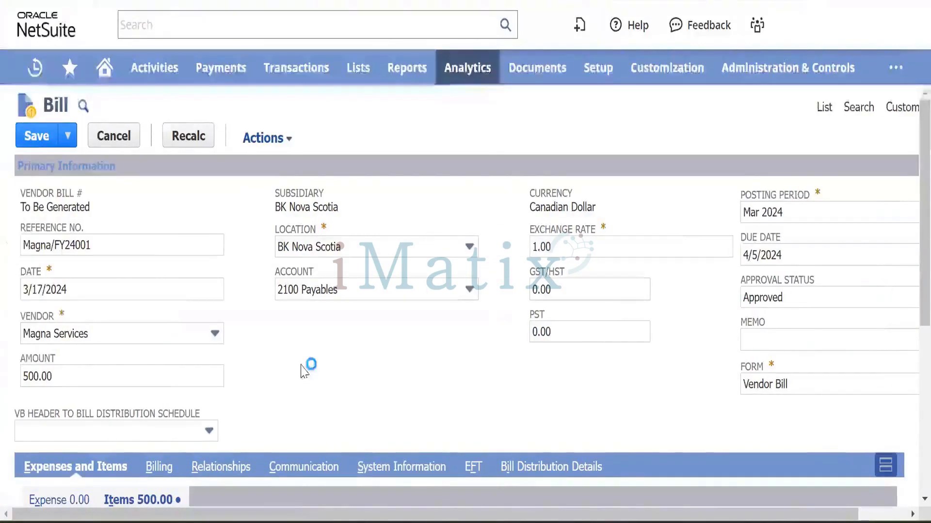
scroll(319, 372, "down", 5)
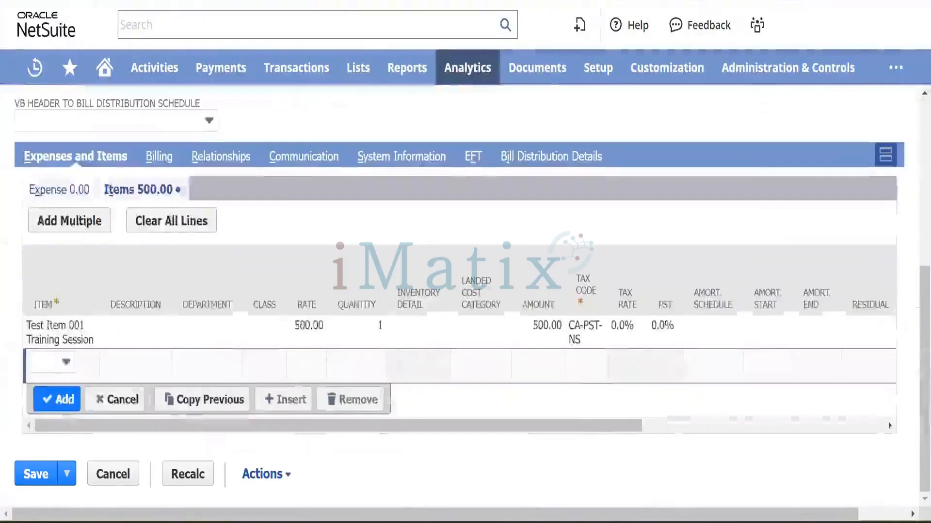
Review the Magna bill's vendor address, terms and contacts, then return to its item lines.
left_click(159, 156)
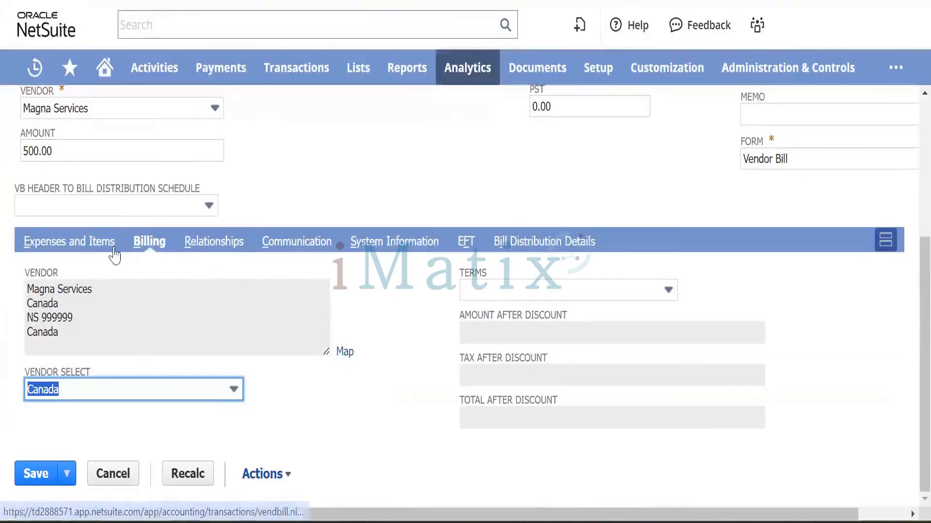
left_click(211, 242)
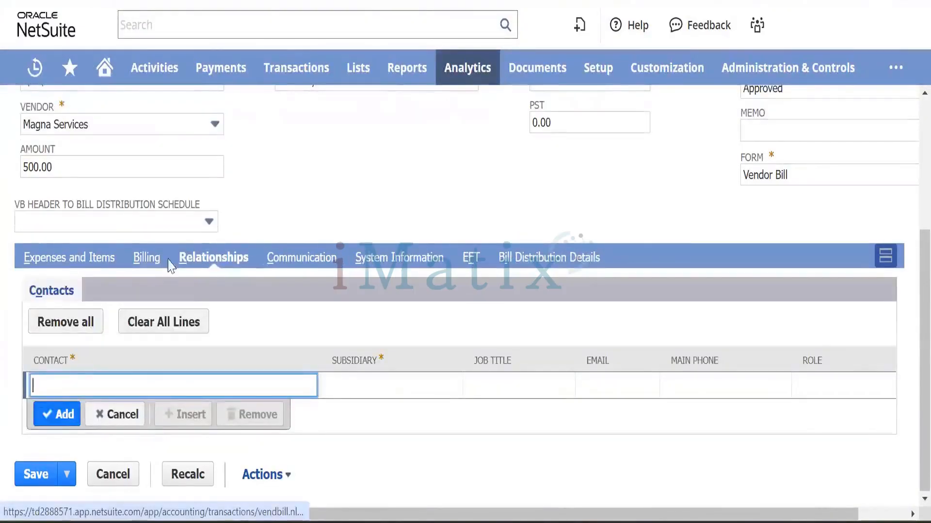
left_click(66, 258)
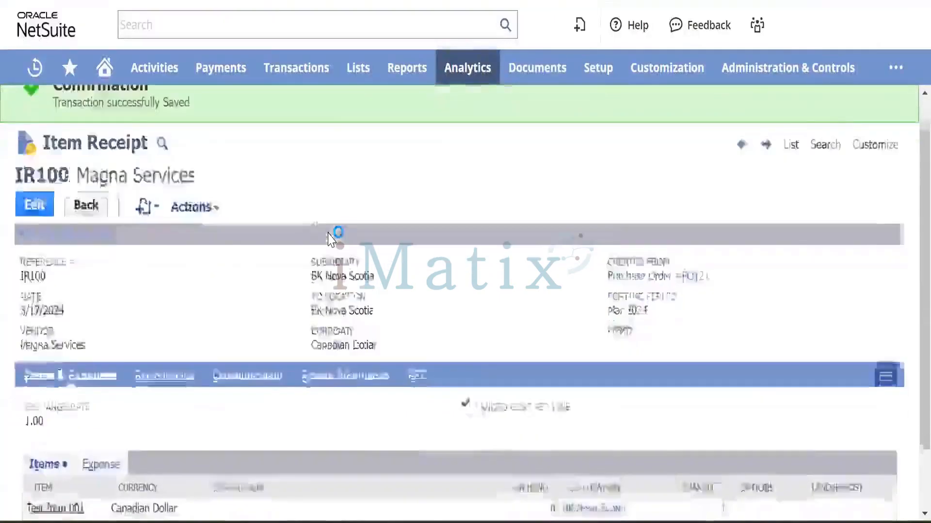
Check the general ledger impact of item receipt IR100.
scroll(262, 184, "down", 2)
mouse_move(193, 132)
left_click(205, 186)
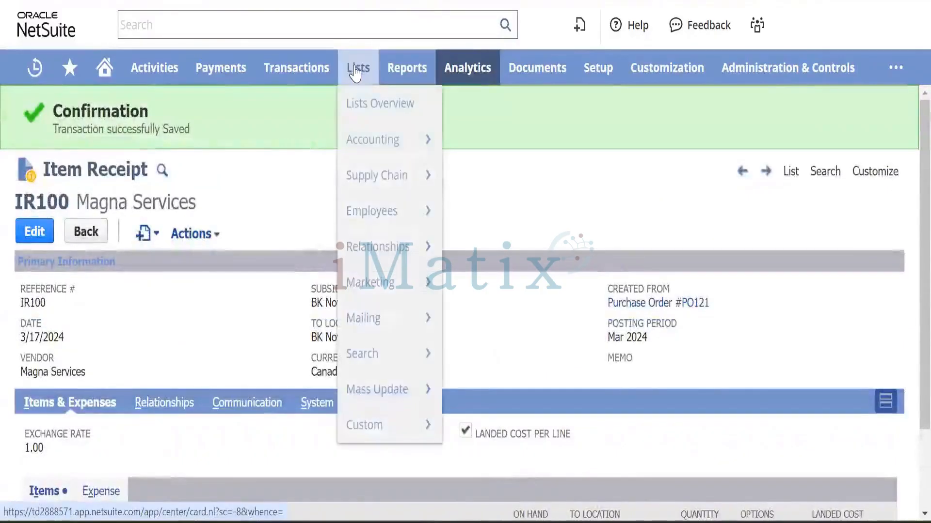
Open the Enter Bills list, where Magna/FY24001 shows Open for $500.00.
mouse_move(271, 69)
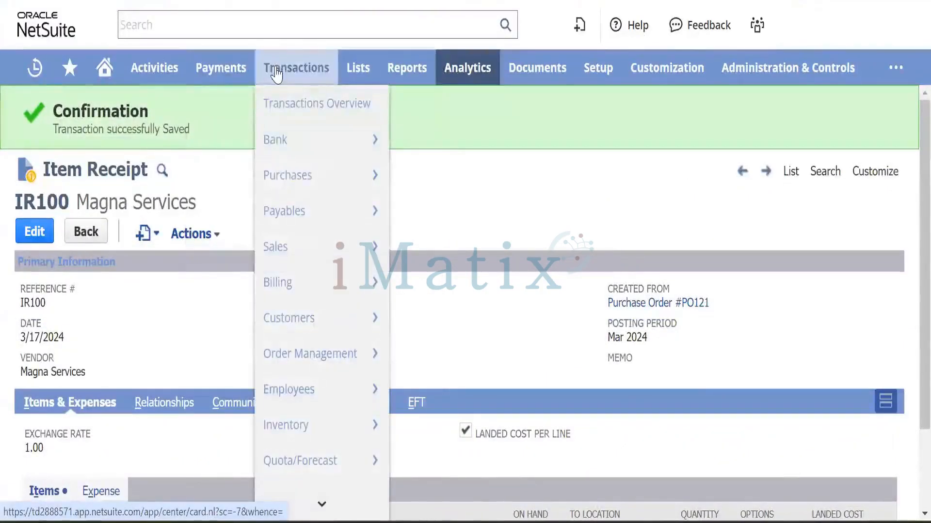
mouse_move(294, 181)
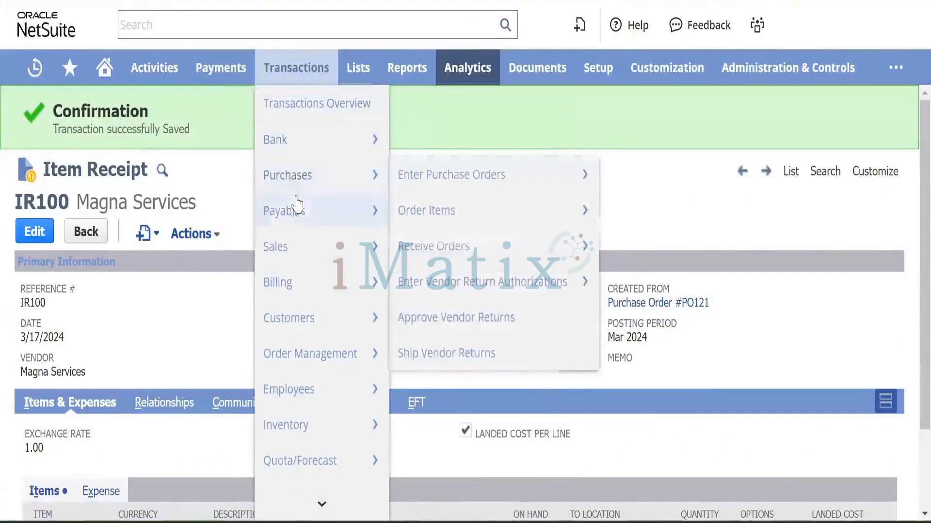
mouse_move(338, 213)
mouse_move(545, 266)
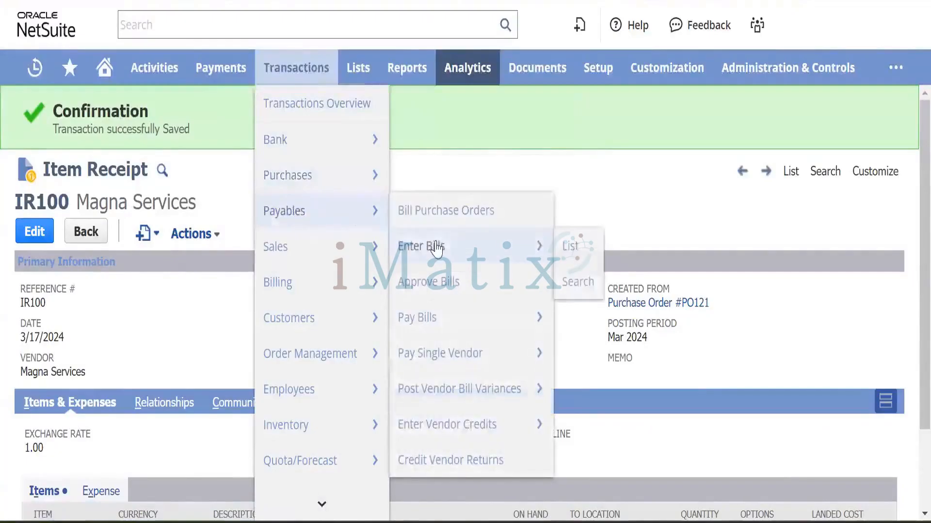
left_click(570, 246)
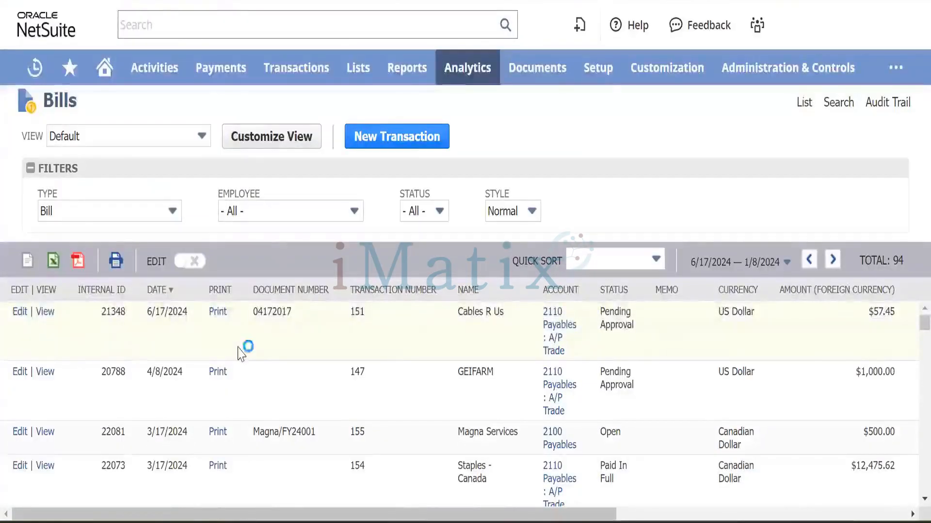
Scroll through bill Magna/FY24001, Open for 500.00 and due 4/5/2024.
scroll(98, 354, "down", 1)
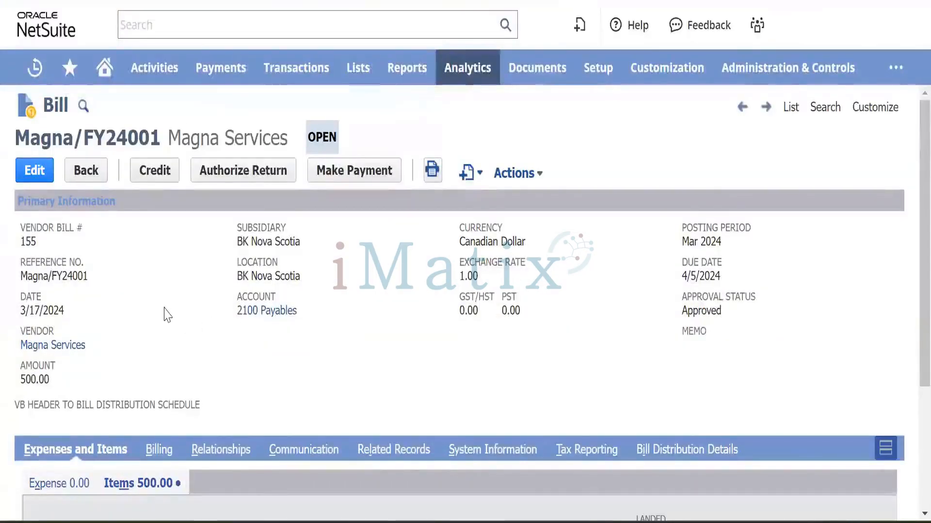
scroll(169, 316, "down", 3)
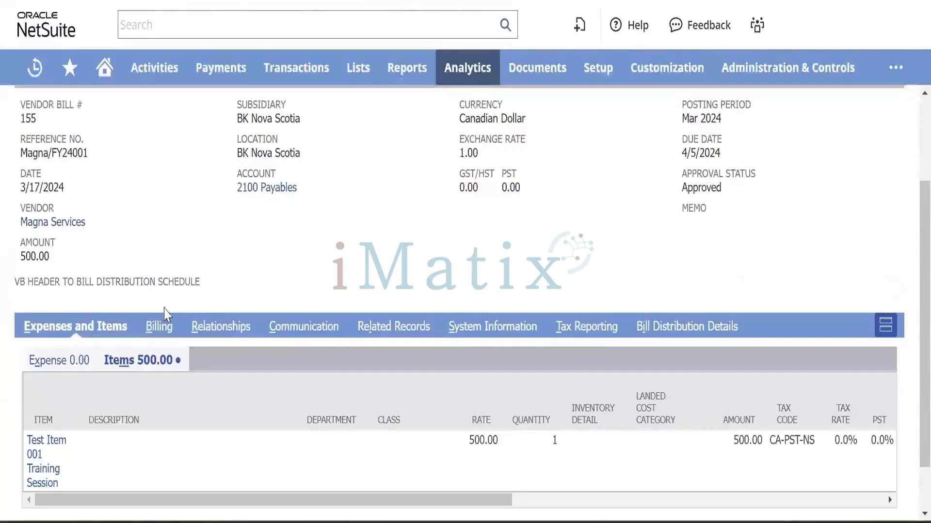
scroll(164, 314, "up", 3)
scroll(225, 316, "down", 5)
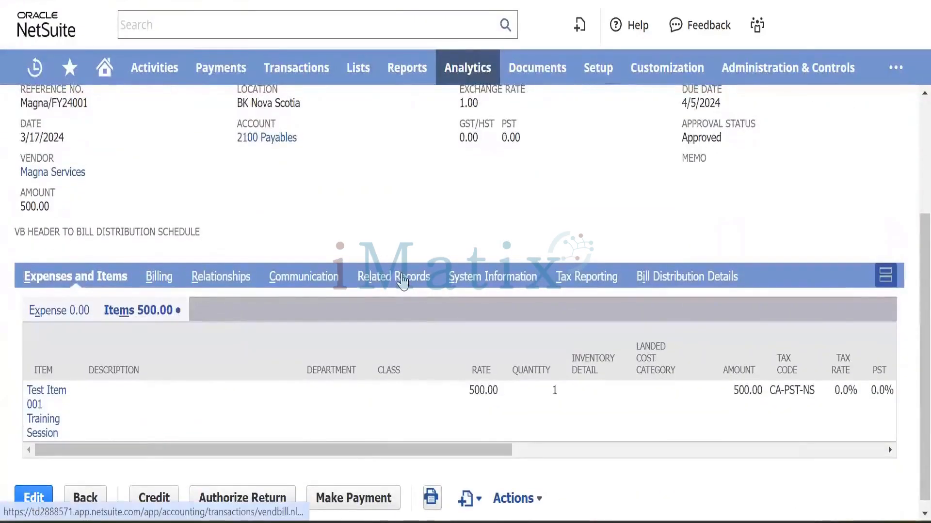
scroll(326, 212, "up", 4)
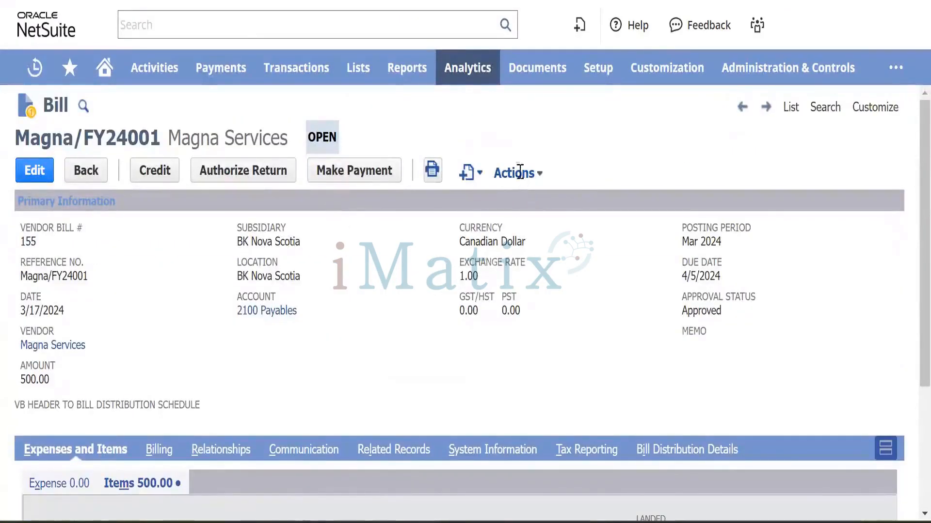
Open the bill's GL Impact in a new tab: 500.00 credited to 2100 Payables, debited to Accrued Purchases.
mouse_move(519, 173)
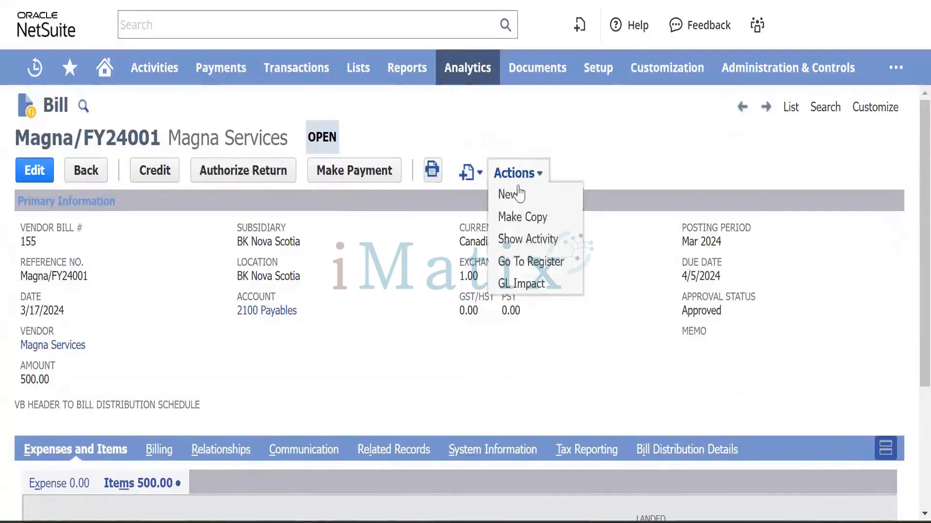
right_click(521, 285)
left_click(578, 301)
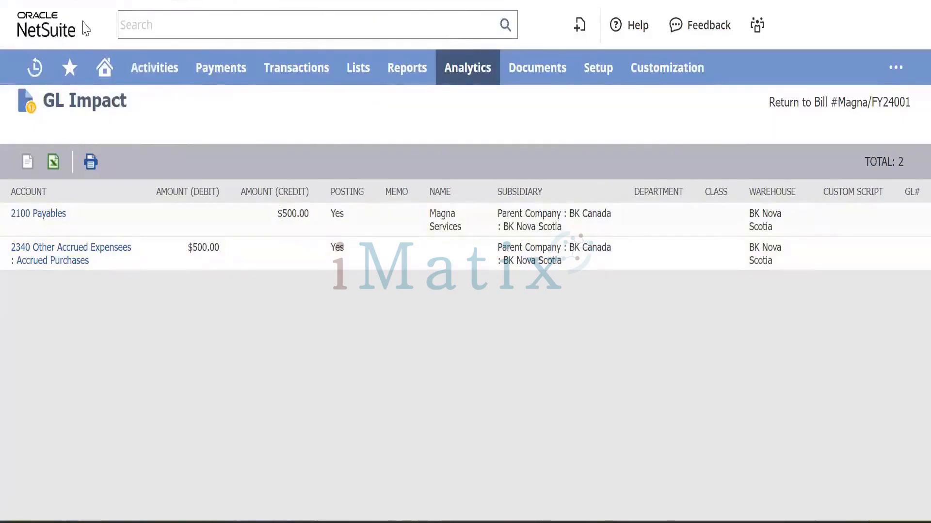
mouse_move(32, 70)
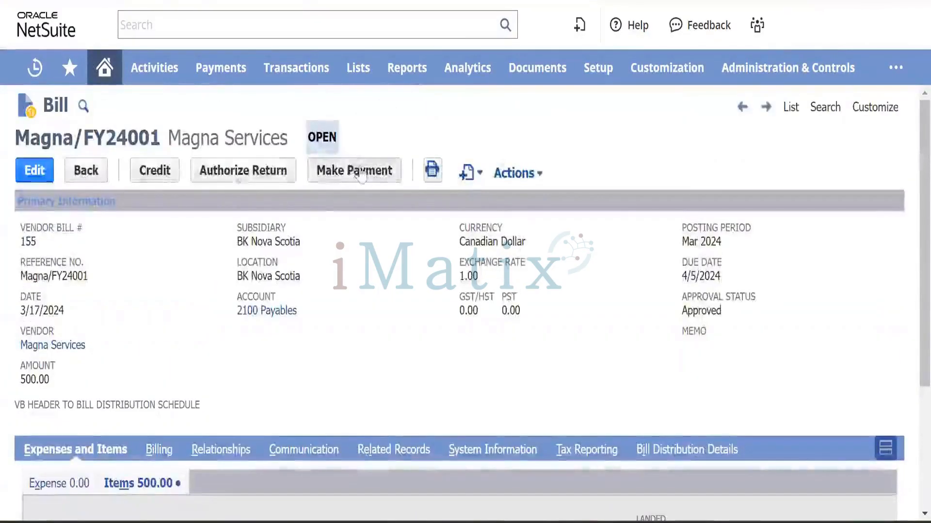
Open Pay Single Vendor and Pay Bills from Payables, each in its own new browser tab.
mouse_move(276, 68)
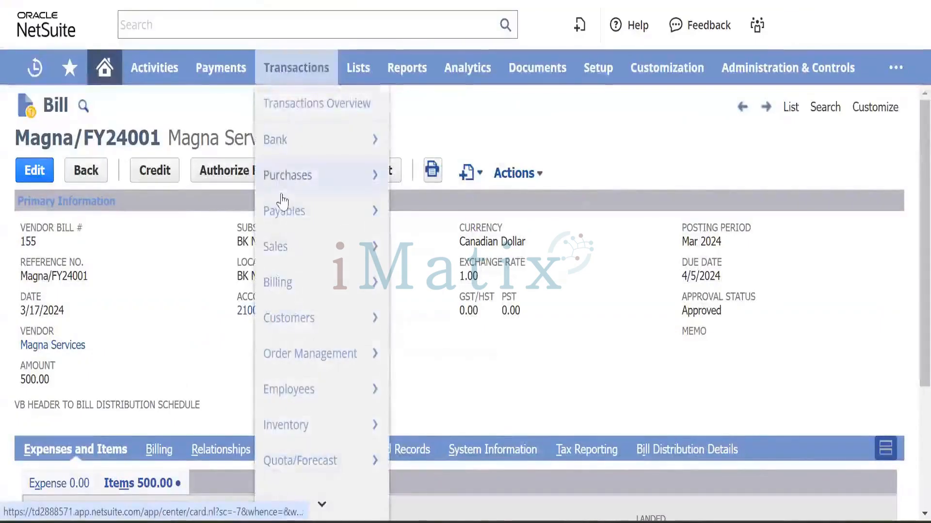
mouse_move(293, 210)
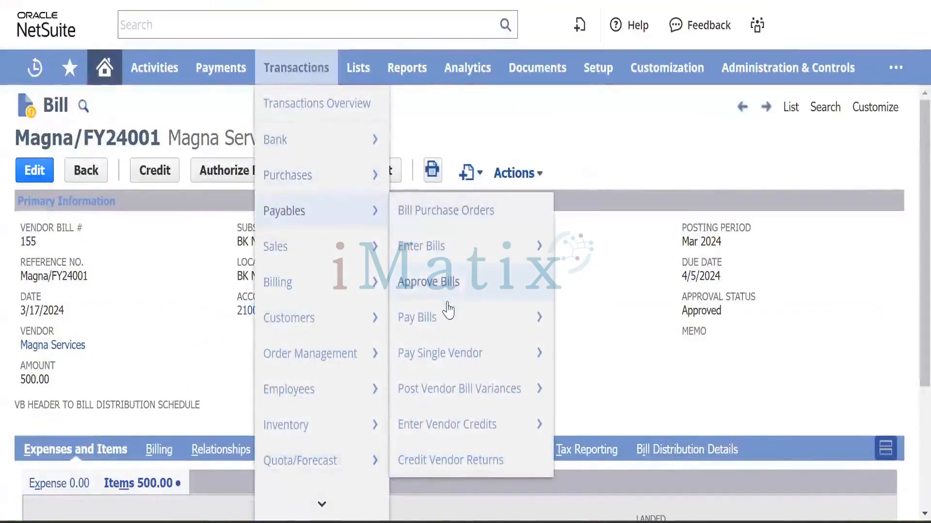
mouse_move(453, 347)
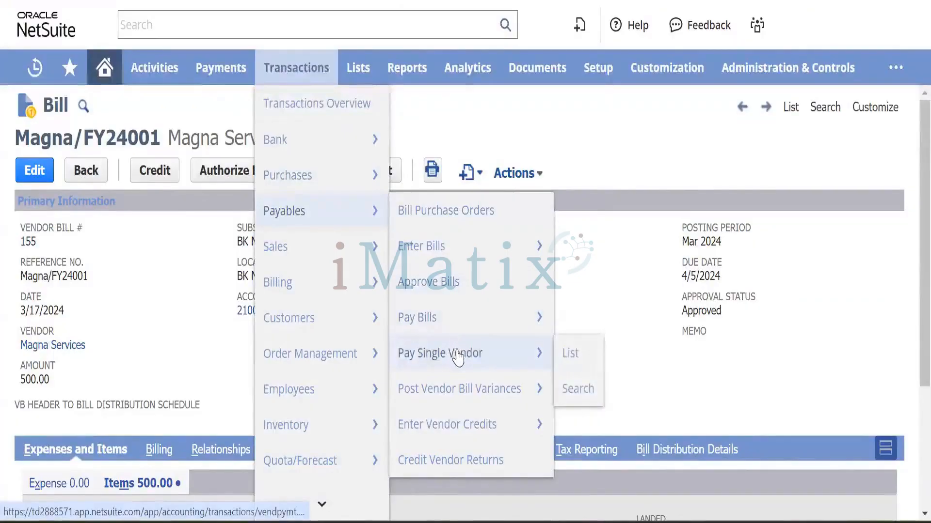
mouse_move(450, 315)
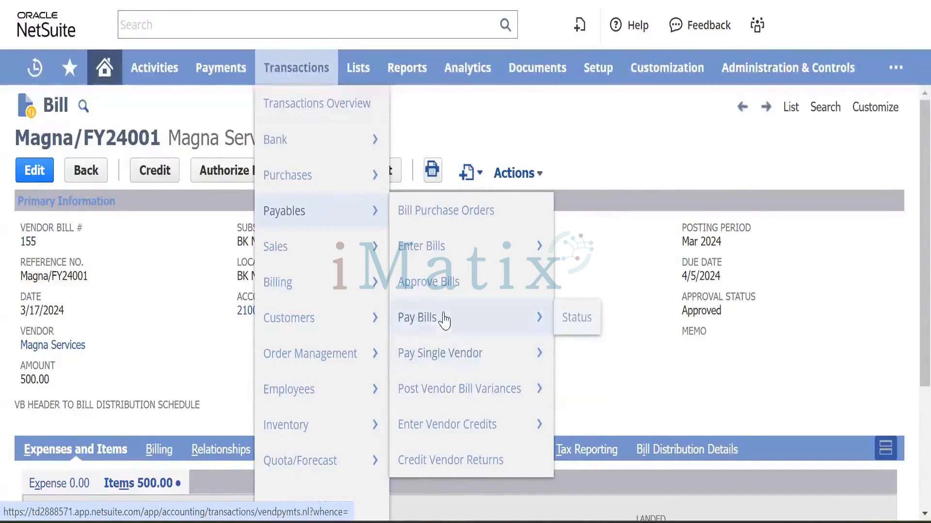
right_click(452, 359)
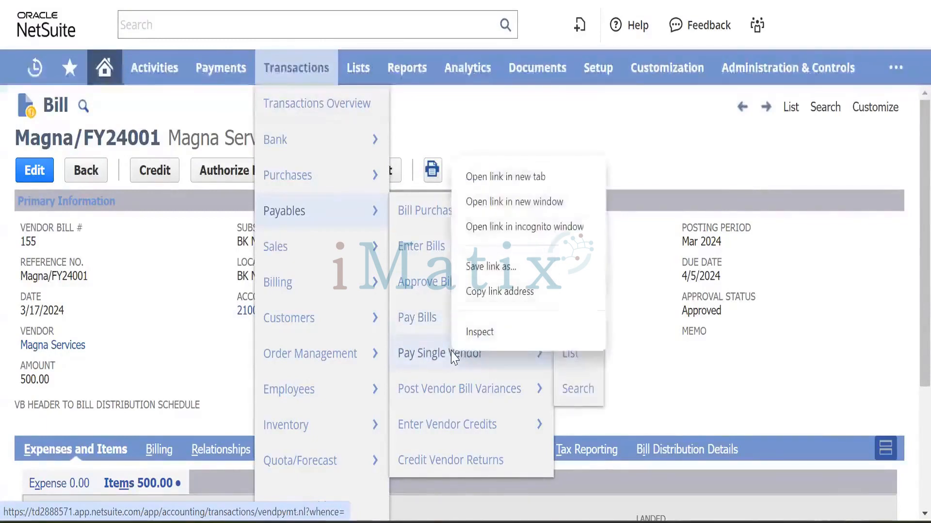
left_click(520, 177)
right_click(453, 316)
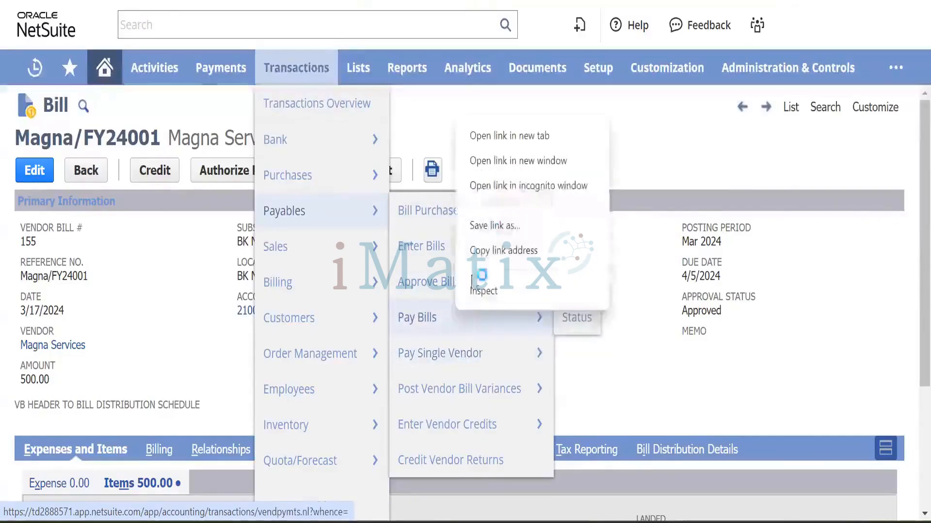
left_click(526, 139)
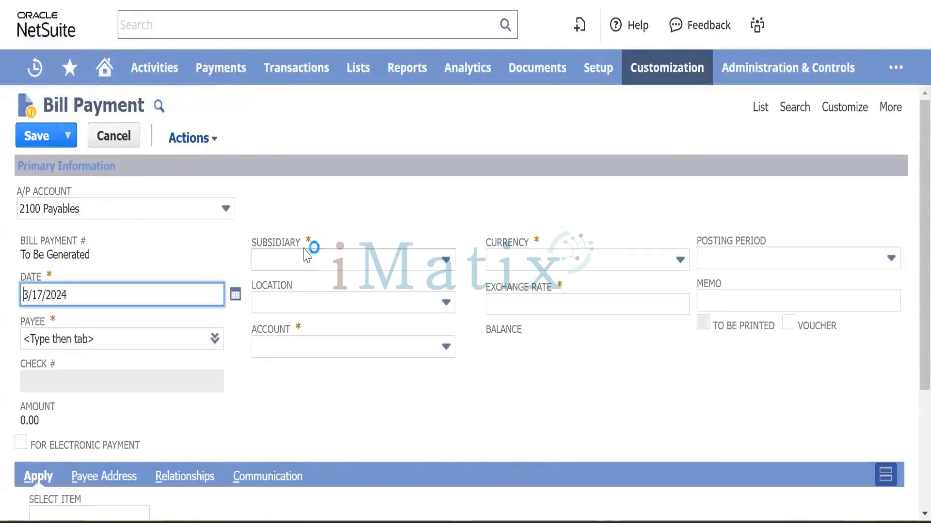
scroll(305, 247, "down", 2)
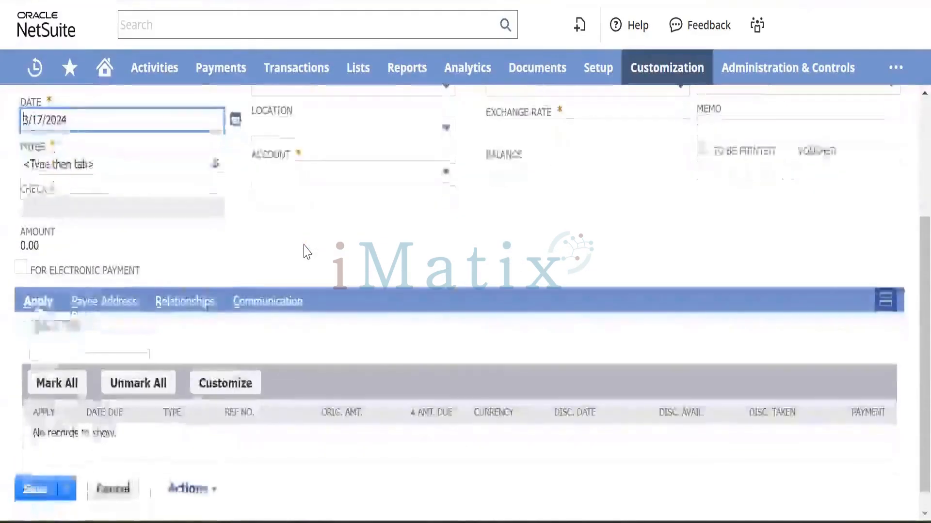
scroll(291, 237, "up", 4)
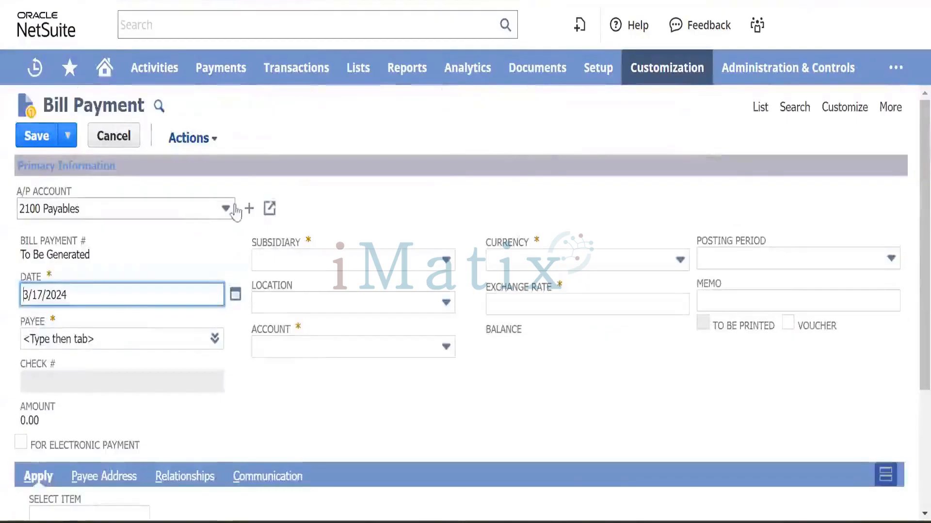
scroll(305, 335, "down", 3)
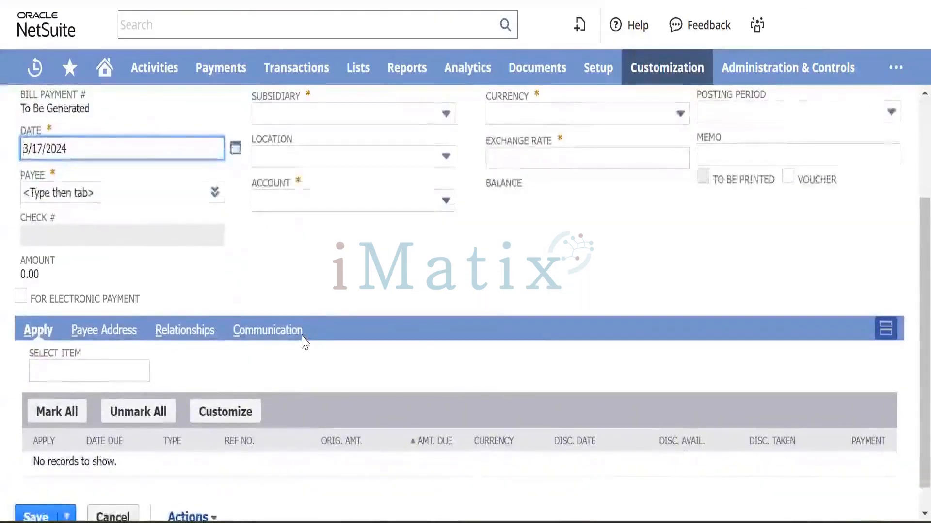
scroll(301, 342, "up", 2)
scroll(306, 297, "up", 2)
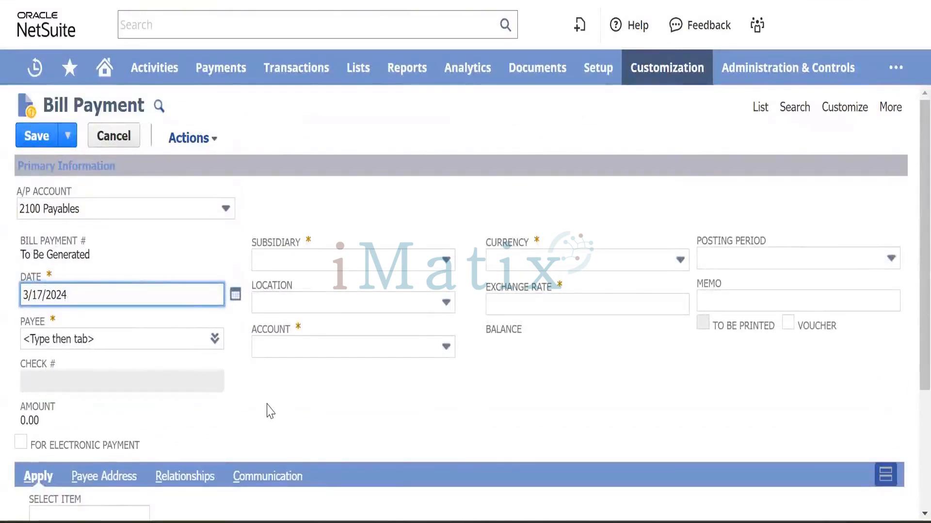
scroll(272, 391, "down", 3)
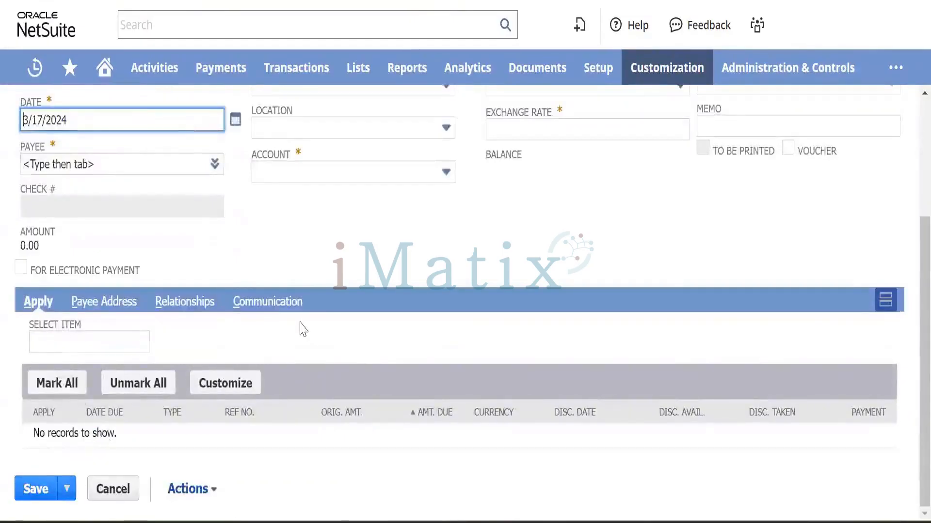
scroll(301, 326, "up", 3)
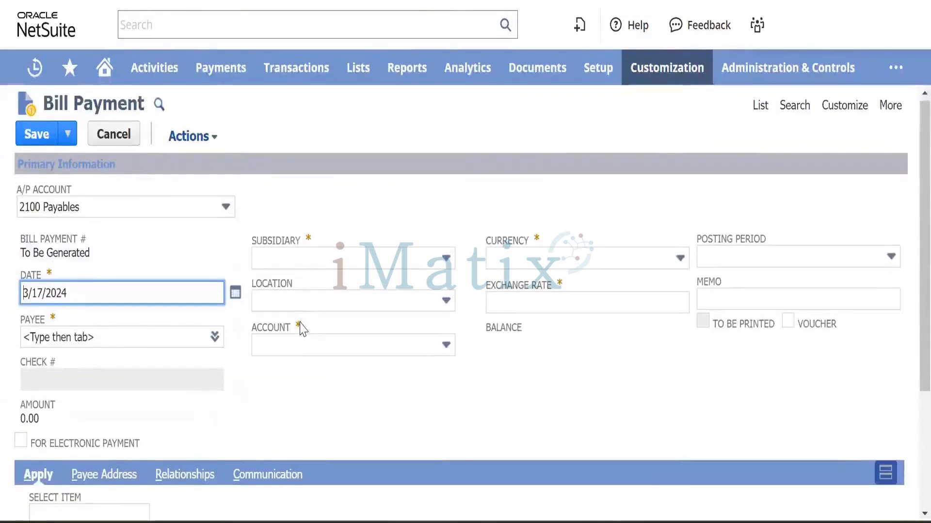
scroll(301, 328, "down", 3)
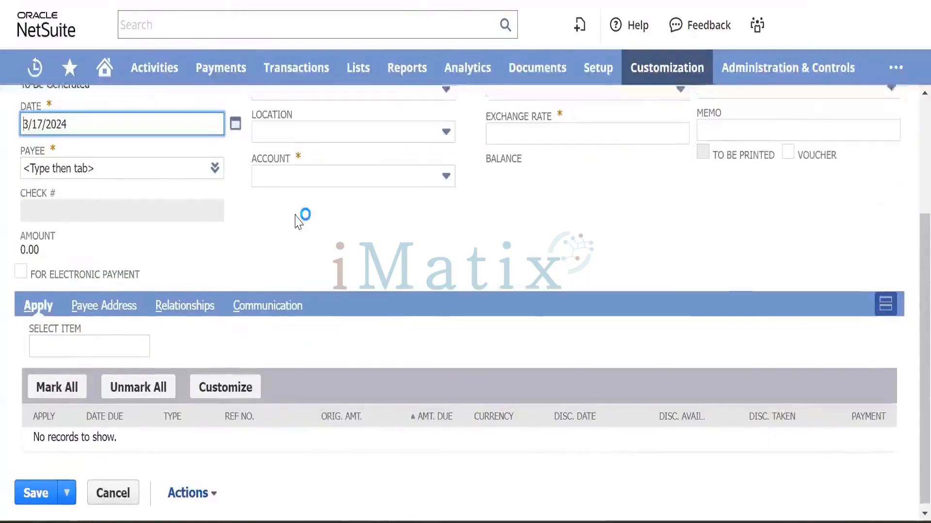
scroll(298, 222, "up", 2)
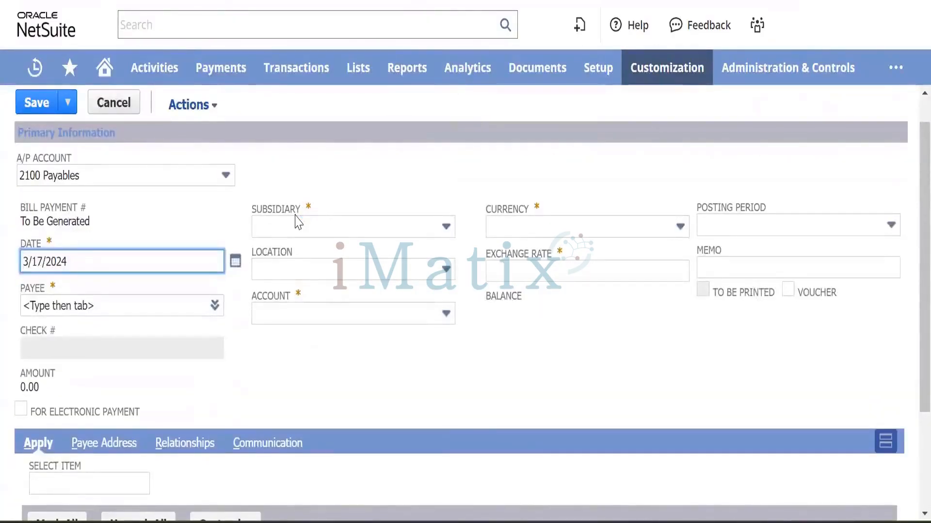
scroll(297, 220, "down", 1)
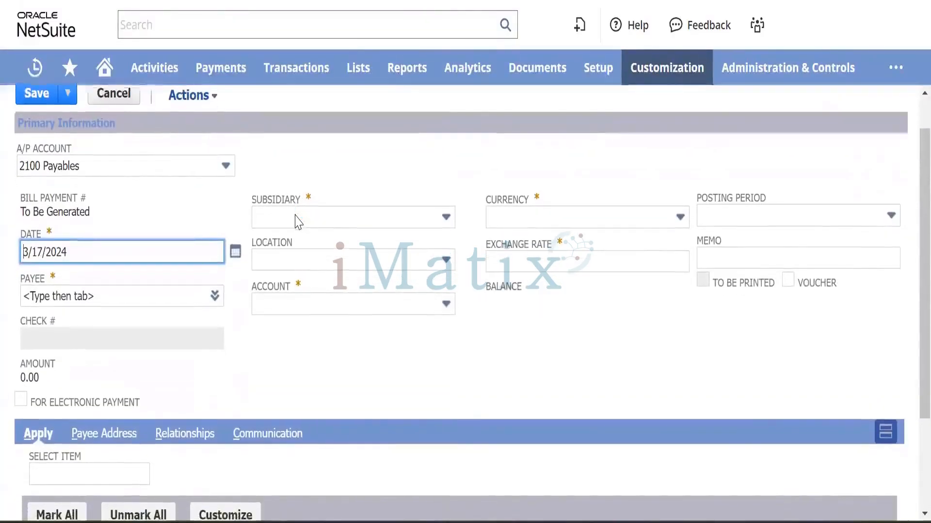
scroll(298, 222, "down", 1)
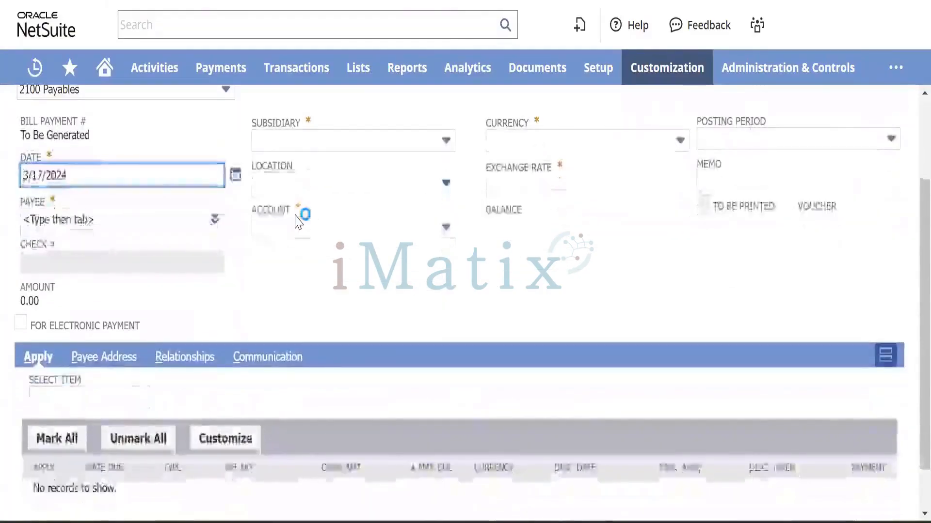
scroll(298, 222, "up", 2)
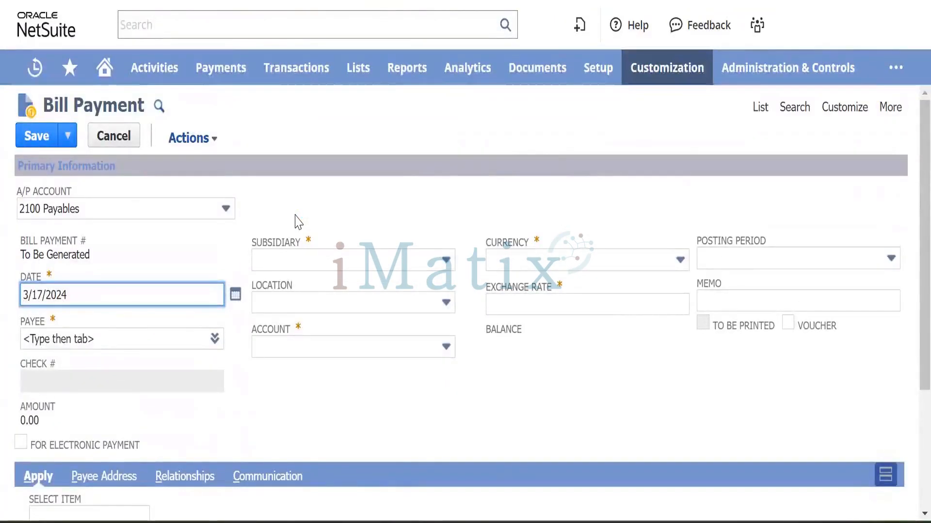
left_click(174, 214)
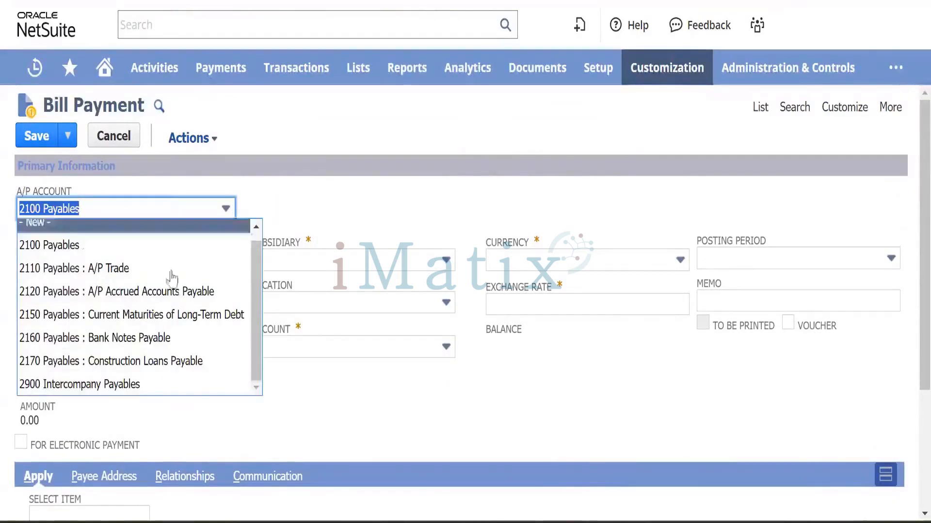
left_click(167, 268)
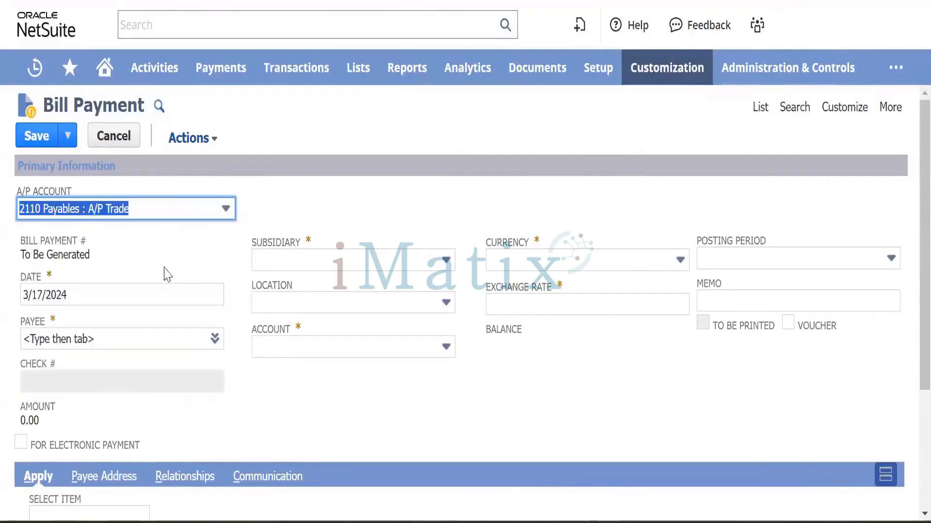
scroll(289, 417, "down", 3)
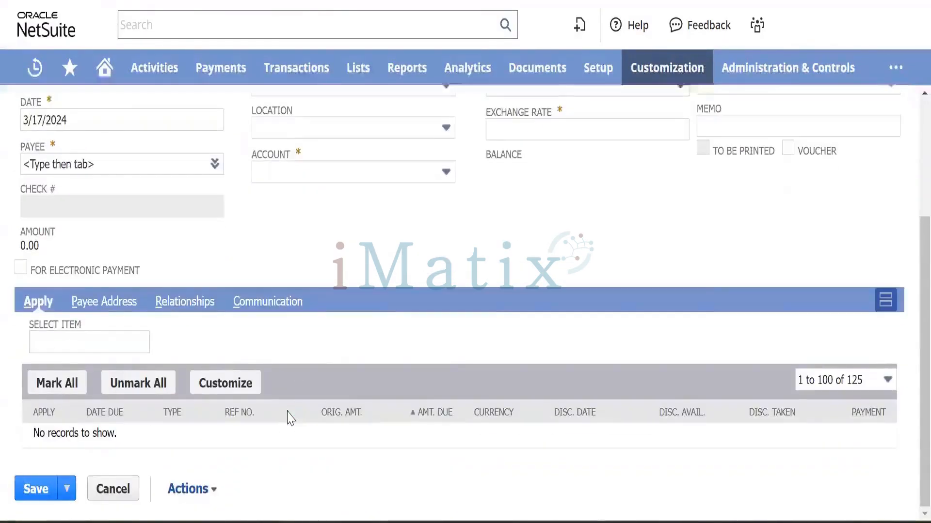
scroll(289, 417, "up", 3)
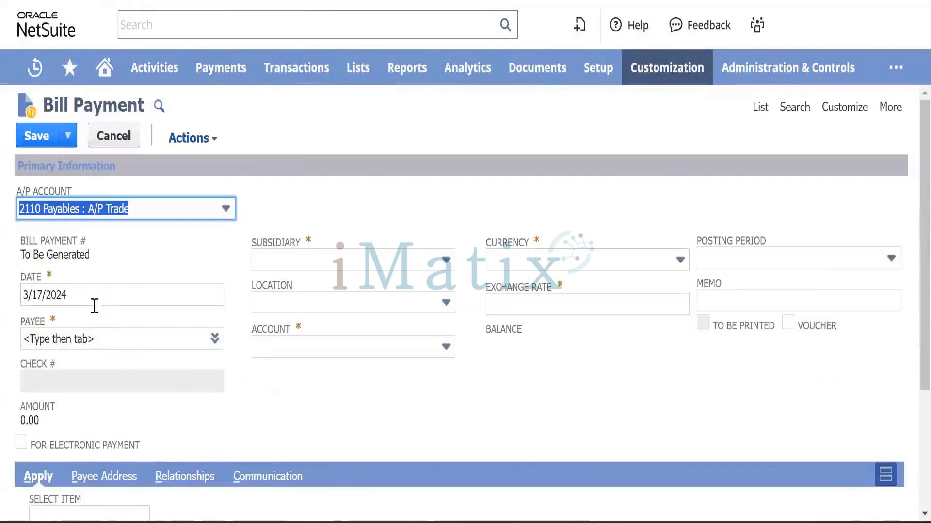
scroll(291, 243, "down", 3)
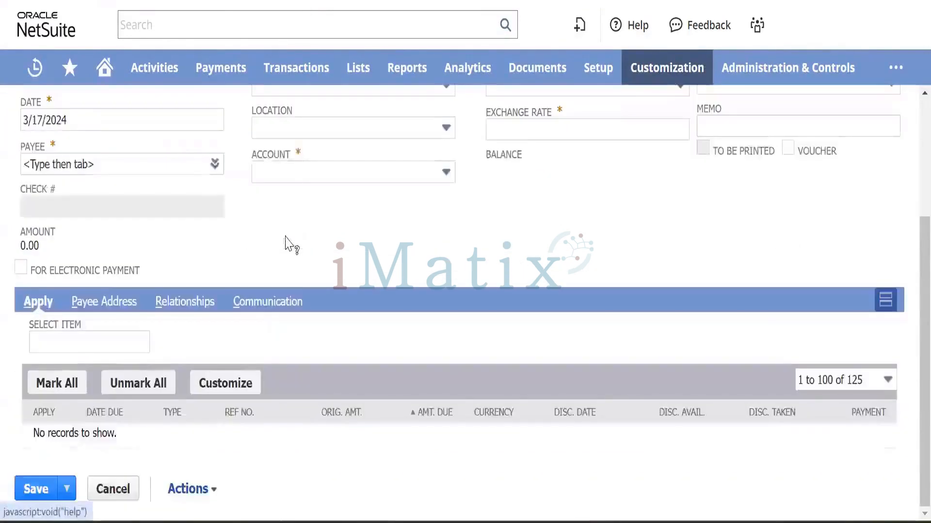
scroll(280, 170, "up", 3)
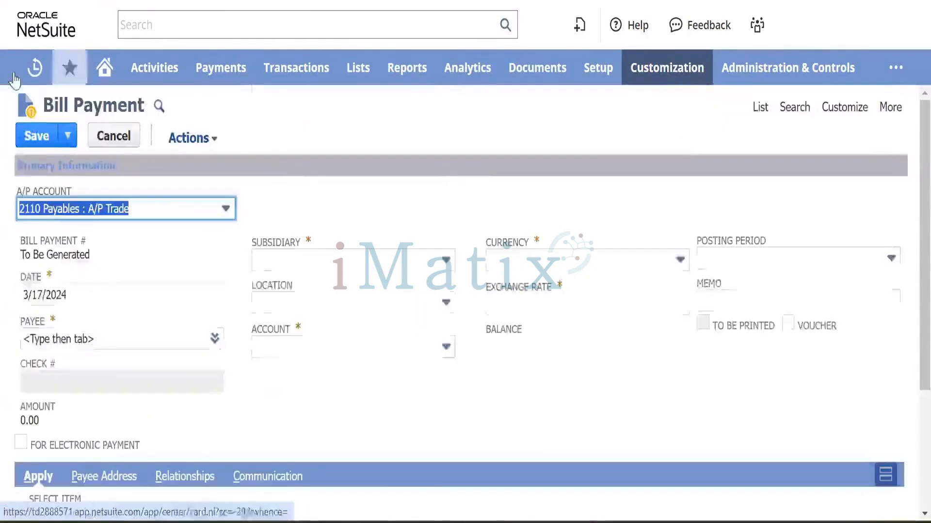
left_click(161, 208)
left_click(98, 242)
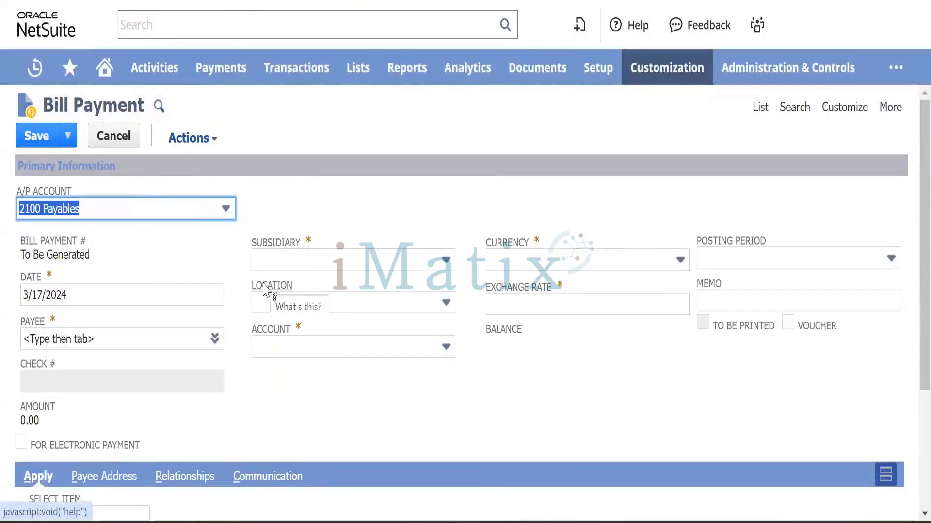
scroll(264, 290, "down", 3)
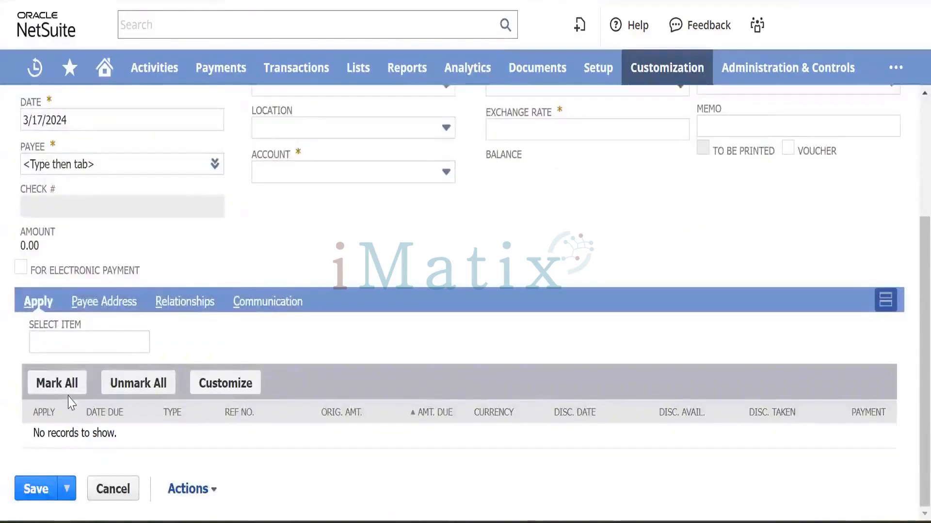
scroll(185, 305, "up", 3)
scroll(185, 305, "down", 3)
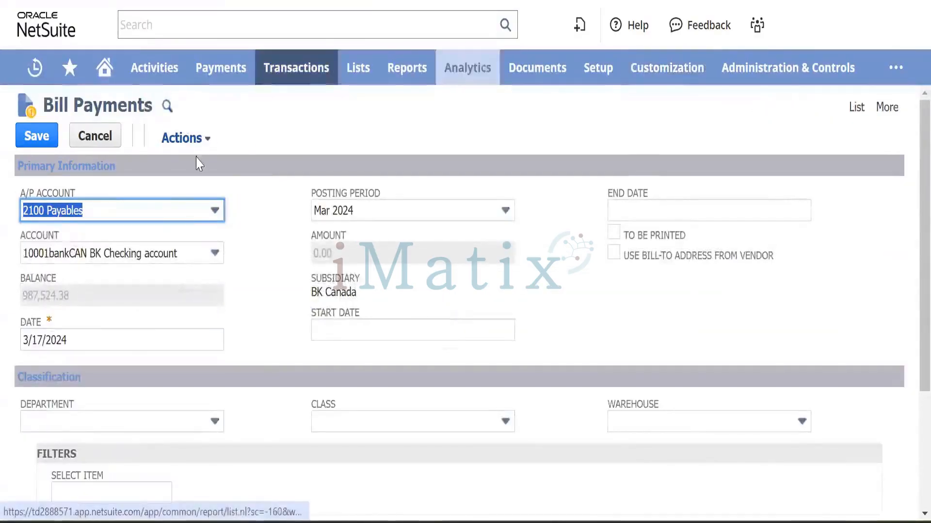
Move from the Bill Payment form to the Pay Bills page for the 10001bankCAN BK Checking account.
scroll(237, 213, "down", 4)
scroll(236, 216, "up", 1)
scroll(247, 214, "up", 3)
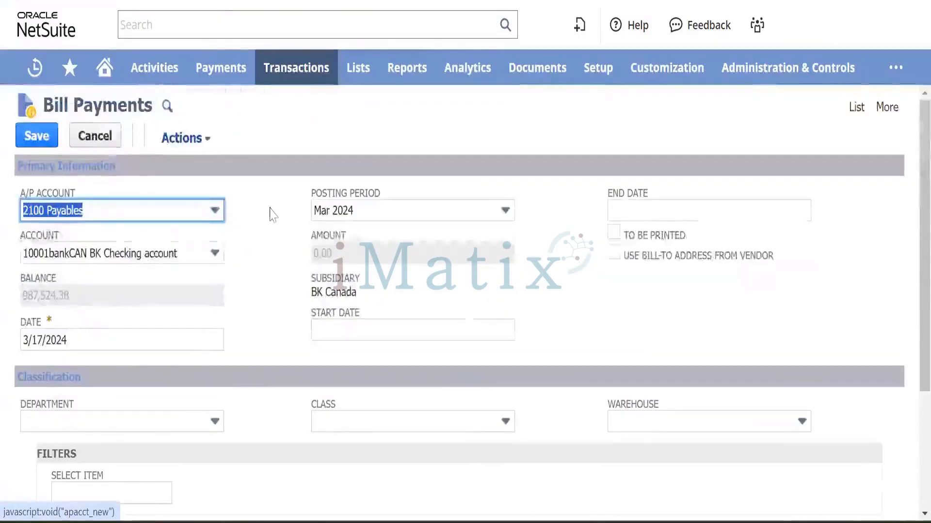
scroll(275, 211, "down", 3)
scroll(271, 213, "up", 3)
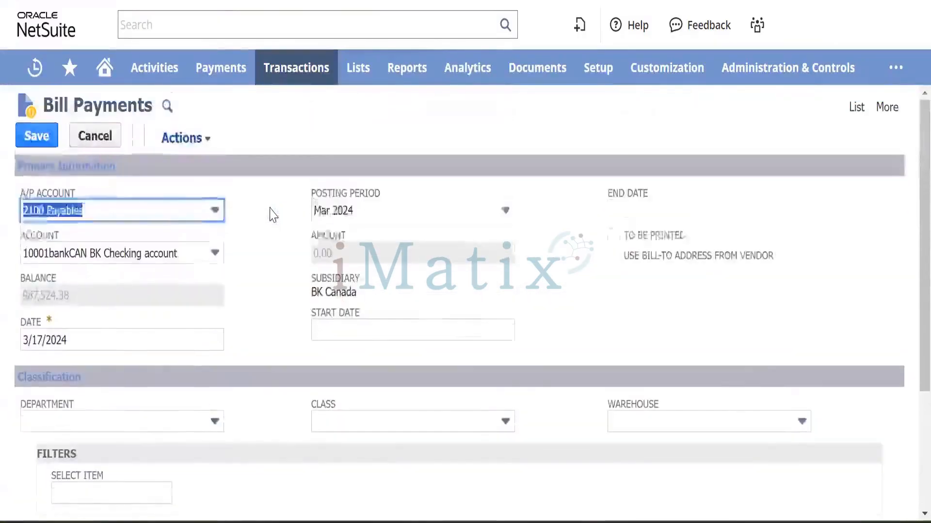
left_click(538, 2)
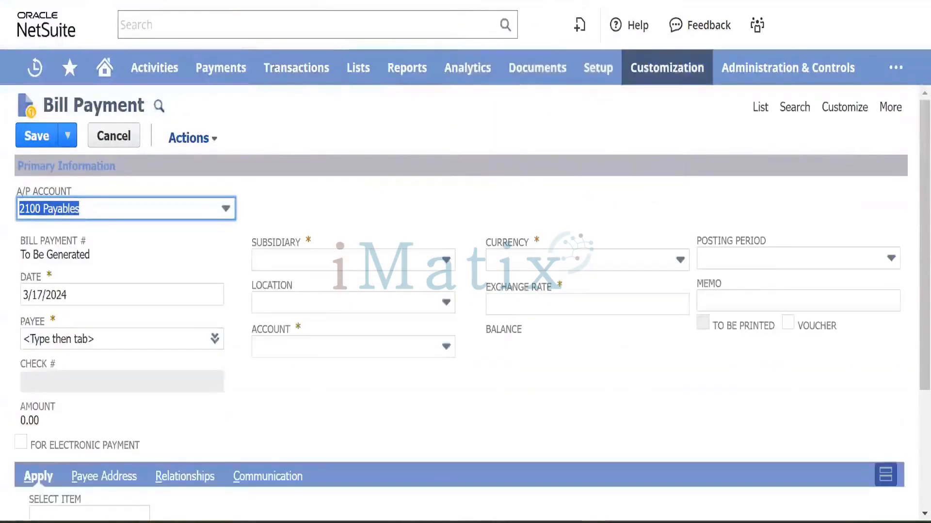
key("ctrl+shift+Tab")
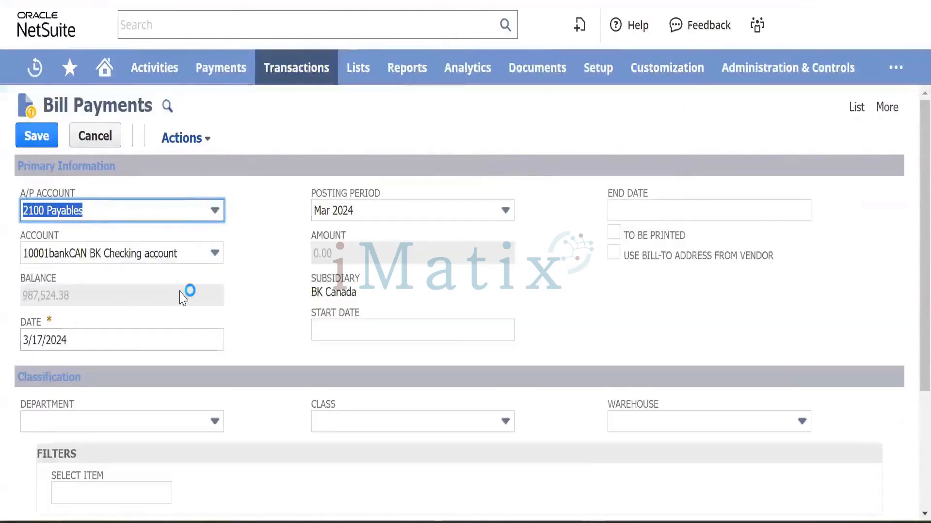
scroll(221, 312, "down", 4)
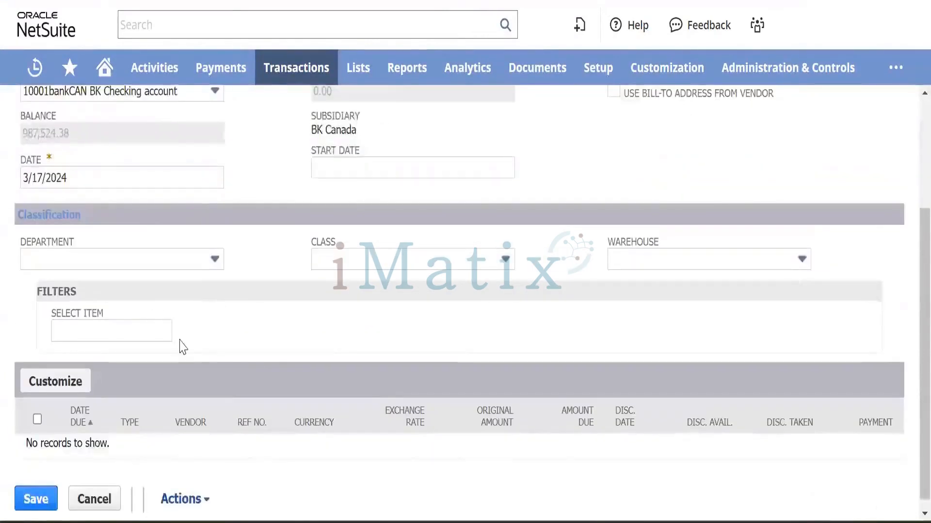
scroll(182, 346, "up", 2)
Correct the payment date to 4/10/2024 so the posting period becomes Apr 2024.
left_click(114, 267)
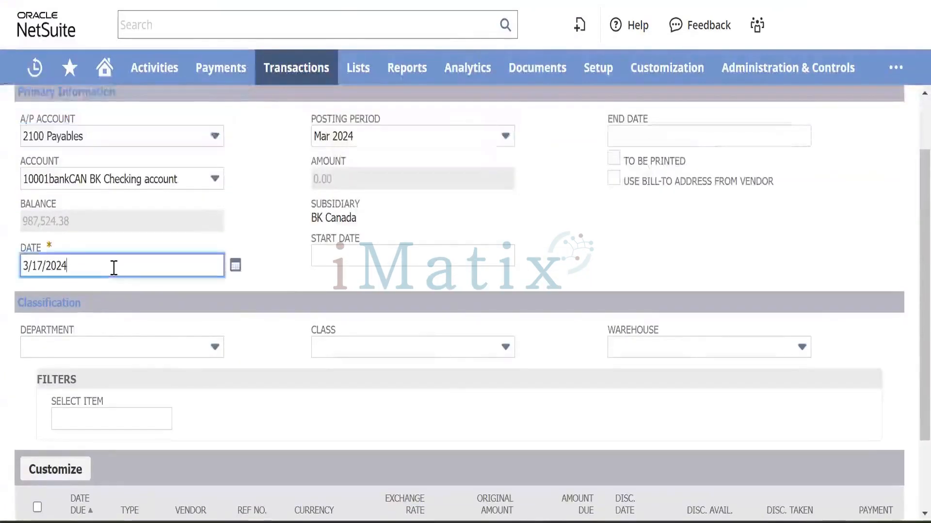
key("BackSpace")
key("BackSpace")
key("BackSpace")
key("BackSpace")
key("BackSpace")
key("BackSpace")
key("BackSpace")
key("BackSpace")
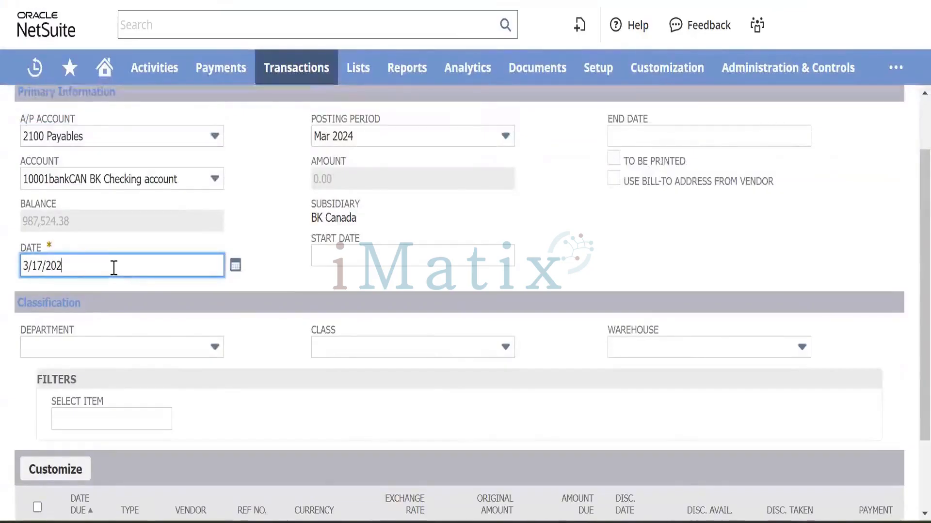
type("10/")
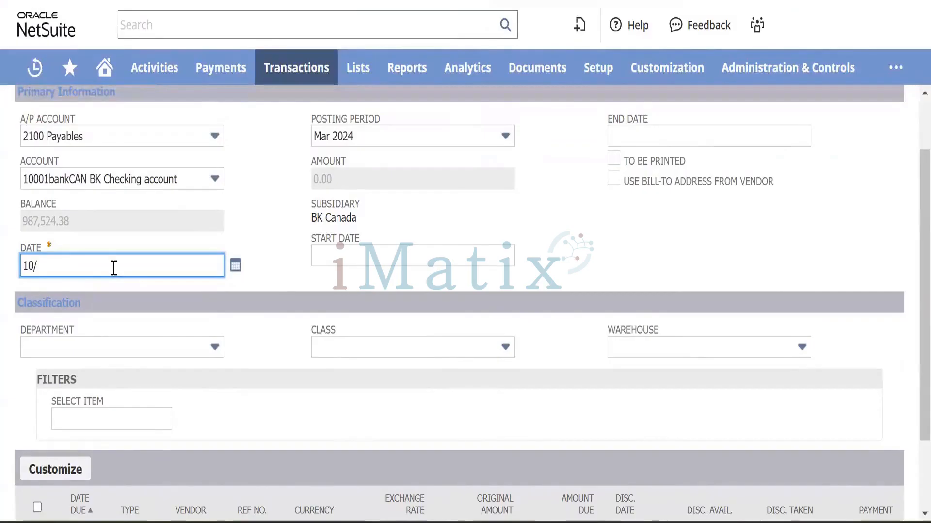
type("4/2024")
key("Tab")
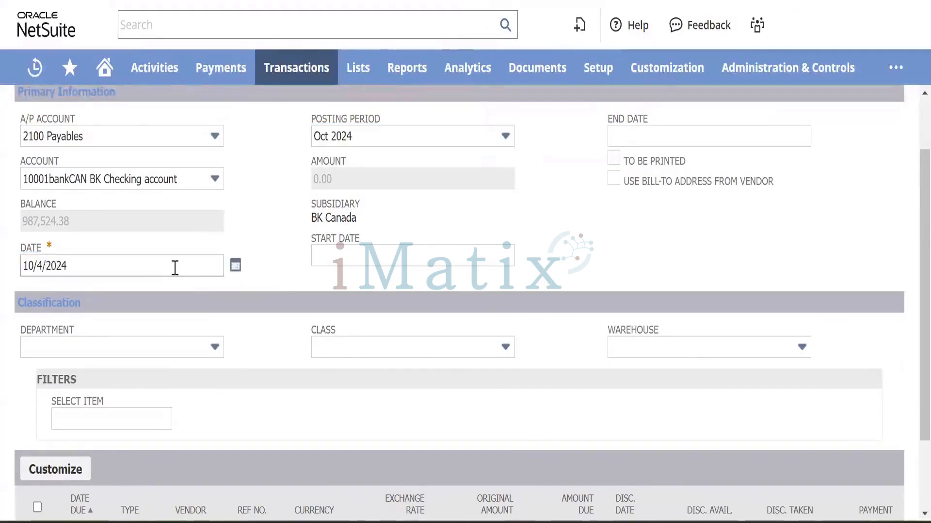
left_click(122, 260)
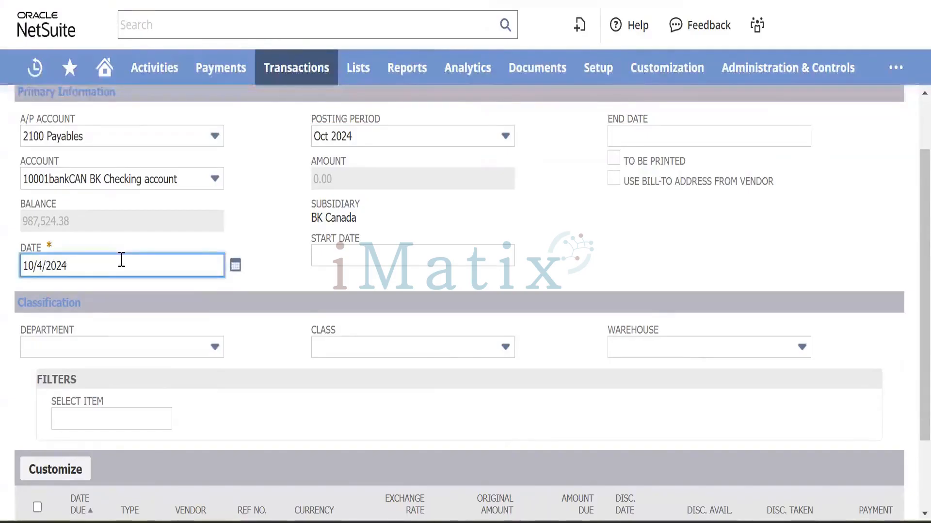
key("BackSpace")
key("BackSpace")
key("BackSpace")
key("BackSpace")
key("BackSpace")
key("BackSpace")
key("BackSpace")
key("BackSpace")
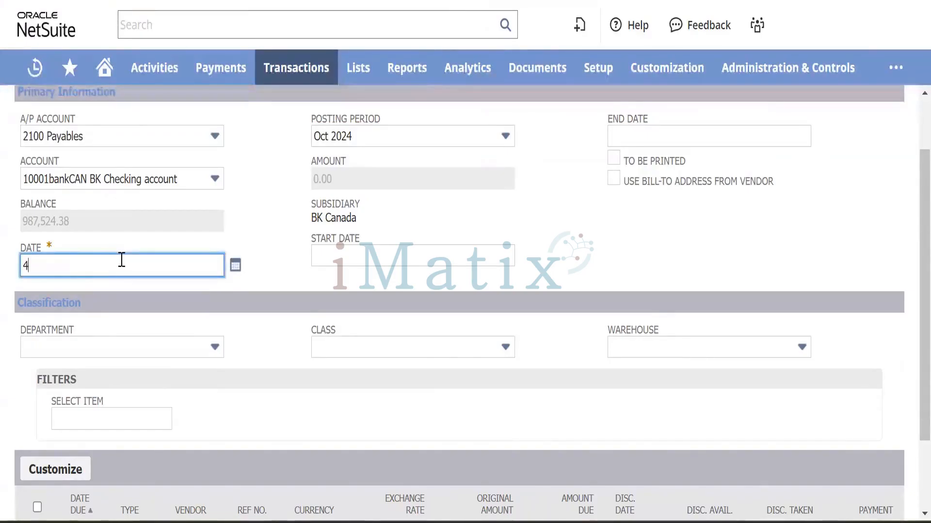
type("4/10/24")
key("Tab")
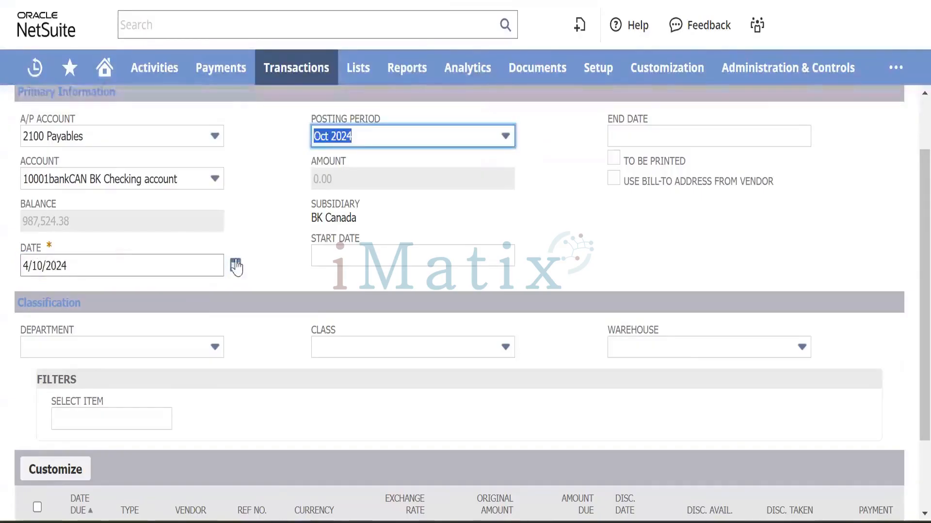
Keep 2100 Payables as the A/P account and return to the single Bill Payment form.
scroll(235, 266, "down", 2)
scroll(235, 266, "up", 4)
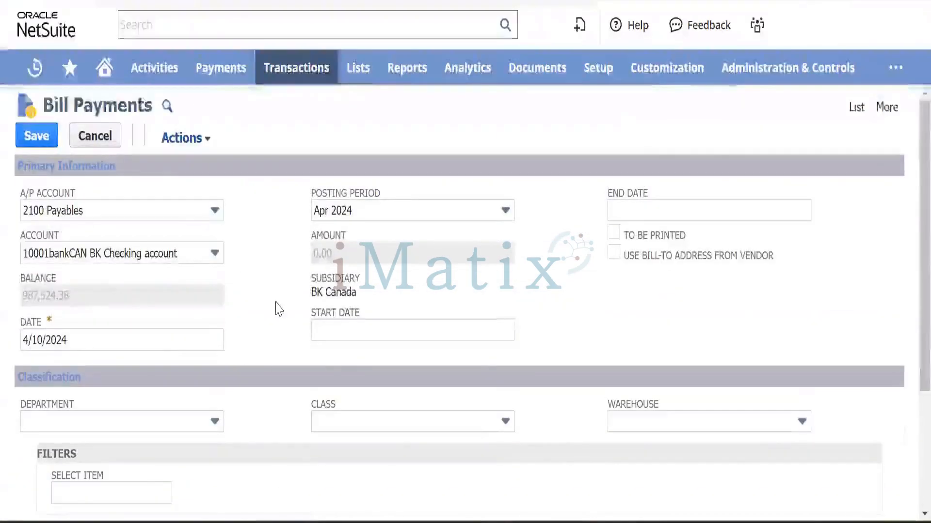
scroll(279, 309, "down", 3)
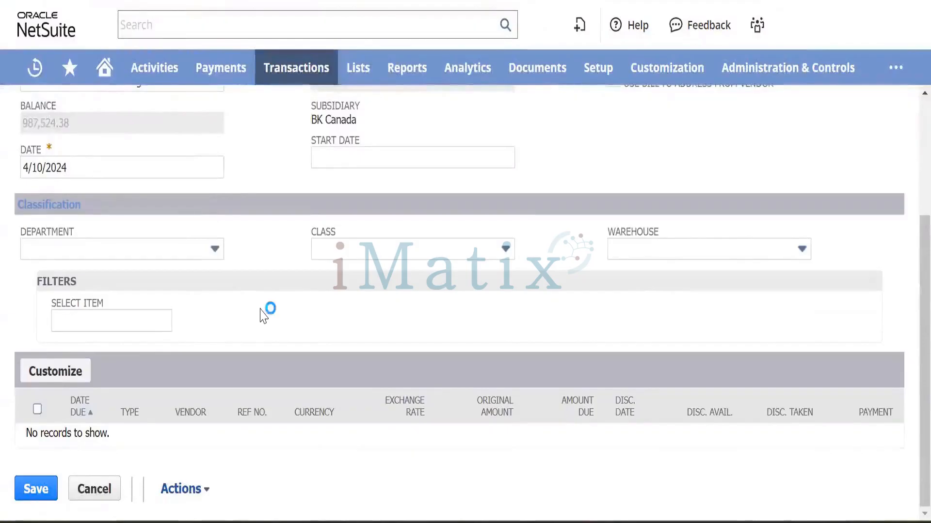
scroll(263, 315, "up", 2)
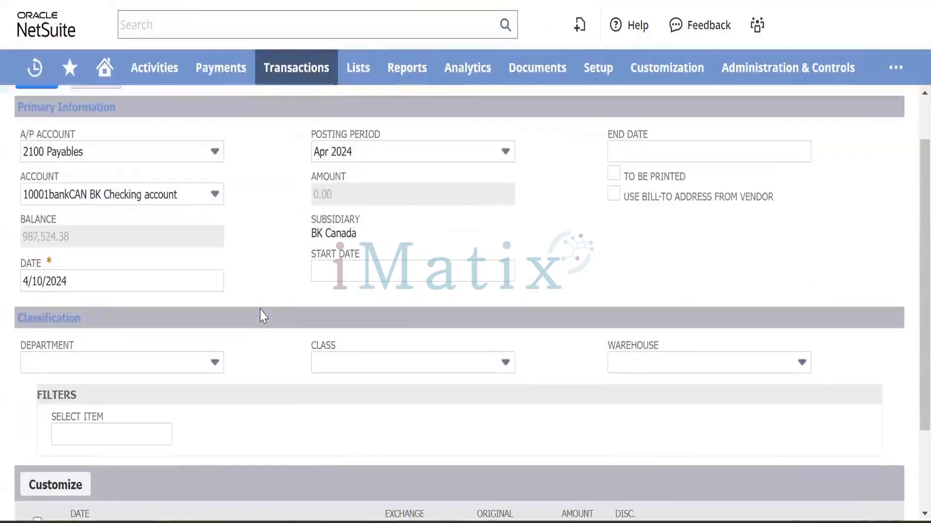
scroll(264, 316, "down", 2)
scroll(263, 316, "up", 3)
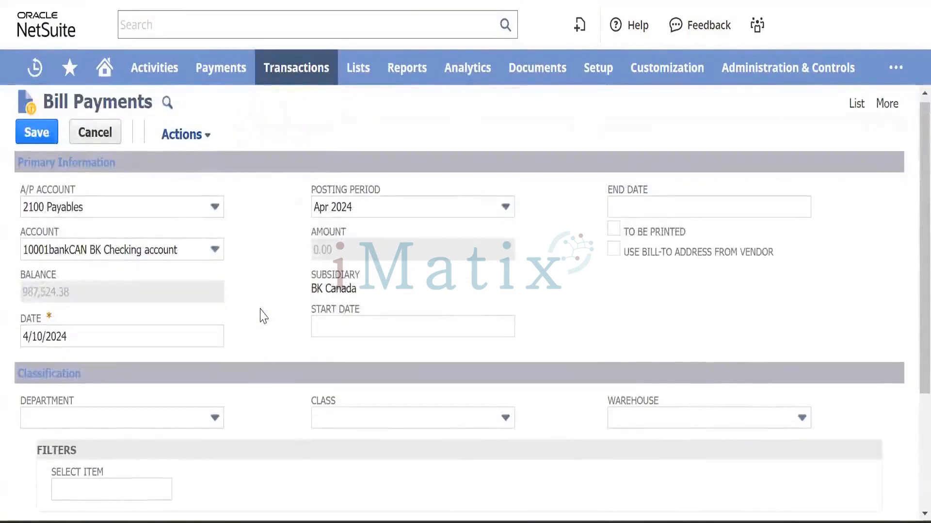
scroll(263, 316, "down", 3)
scroll(264, 316, "up", 2)
scroll(263, 316, "up", 2)
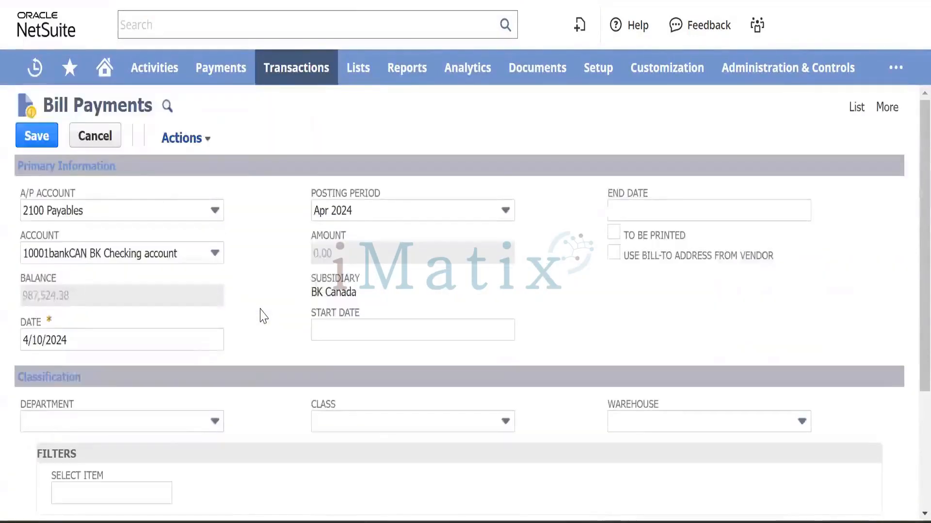
left_click(193, 212)
left_click(192, 213)
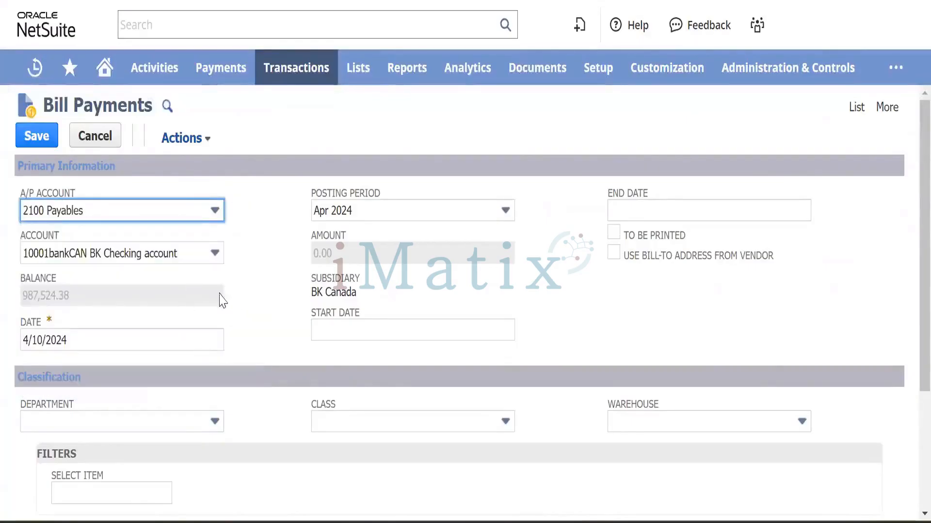
scroll(262, 297, "down", 3)
scroll(262, 297, "up", 3)
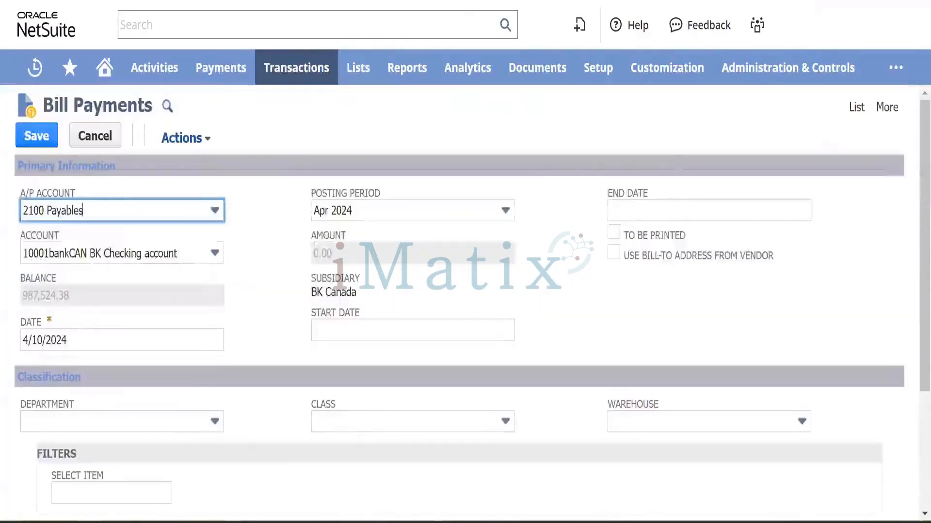
left_click(538, 1)
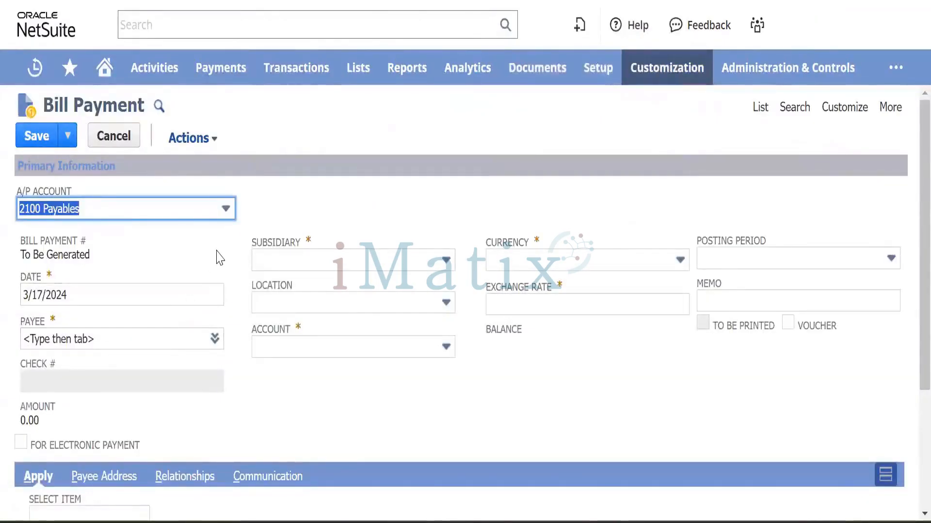
Set the payee to Magna Services, keeping the BK Checking account for payment.
scroll(220, 257, "down", 1)
left_click(70, 296)
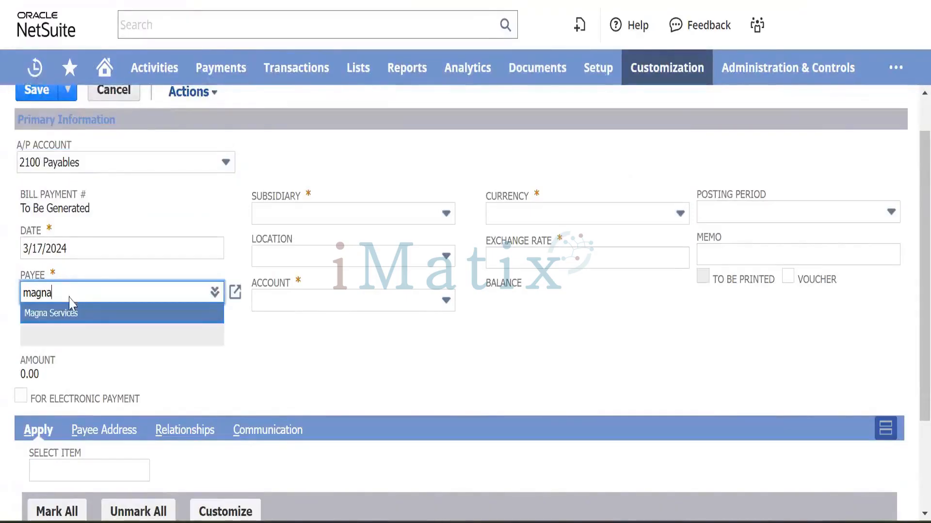
left_click(72, 313)
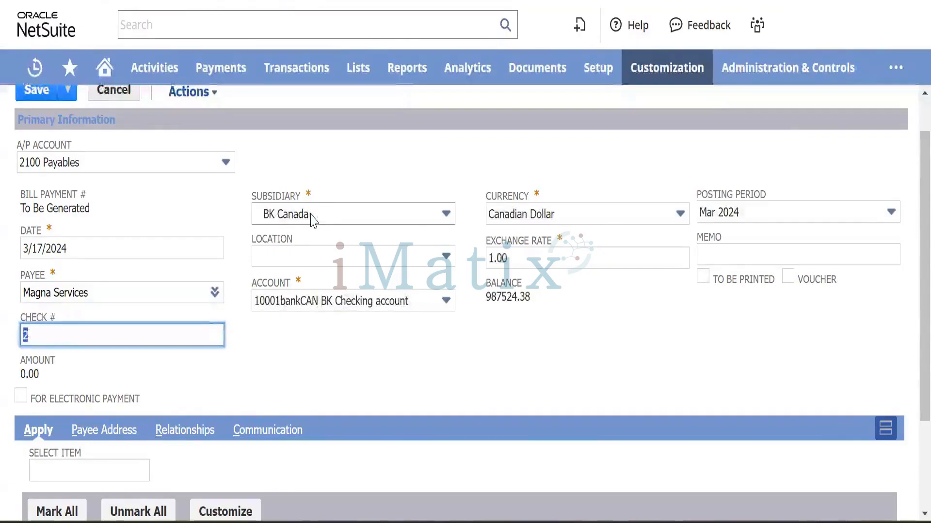
left_click(422, 300)
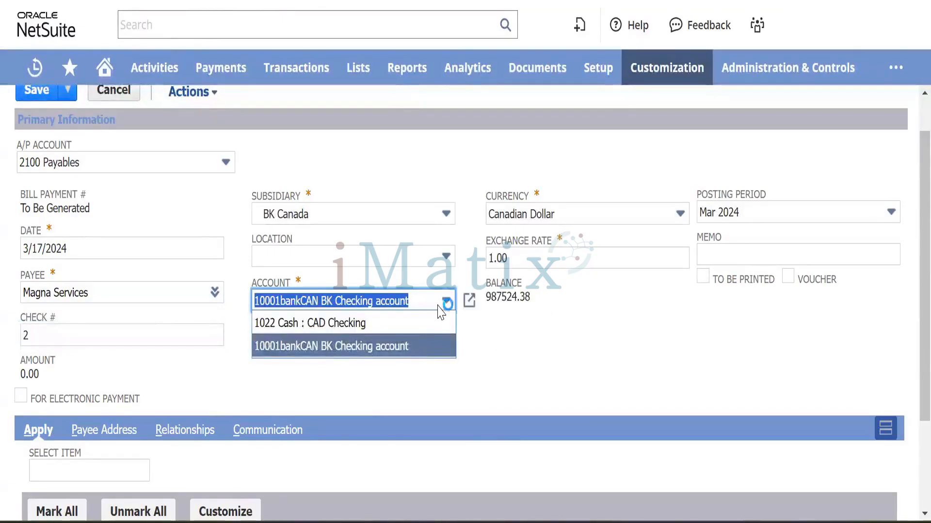
left_click(397, 347)
scroll(405, 350, "down", 3)
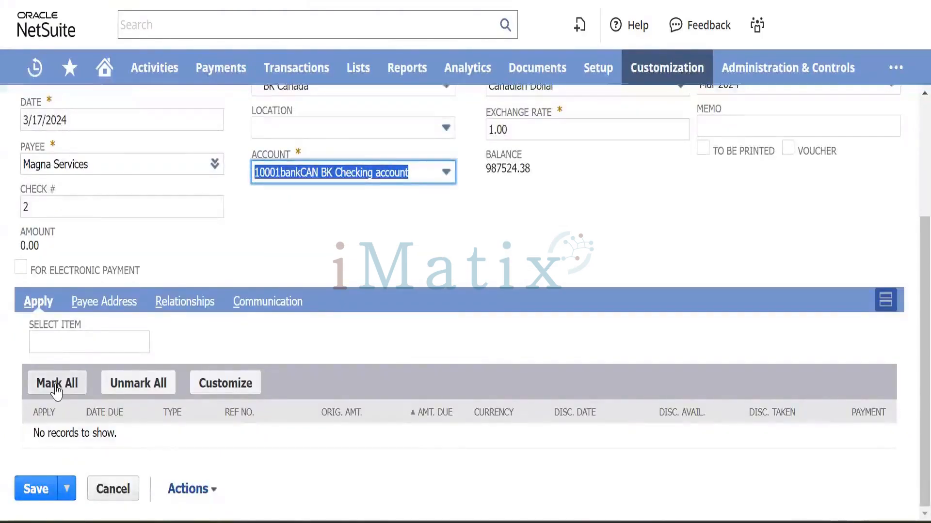
scroll(260, 248, "up", 3)
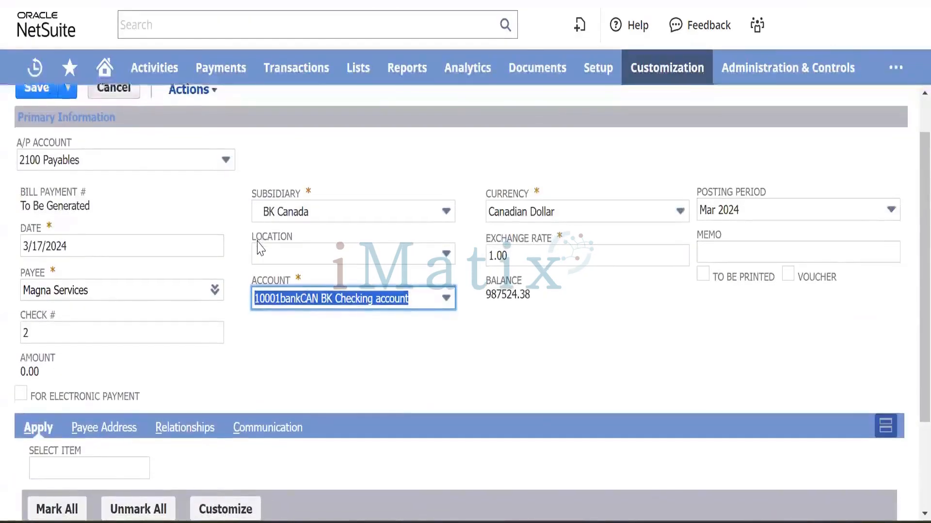
scroll(261, 248, "down", 1)
Change the bill payment's subsidiary to BK Nova Scotia, leaving the bank account blank.
left_click(356, 158)
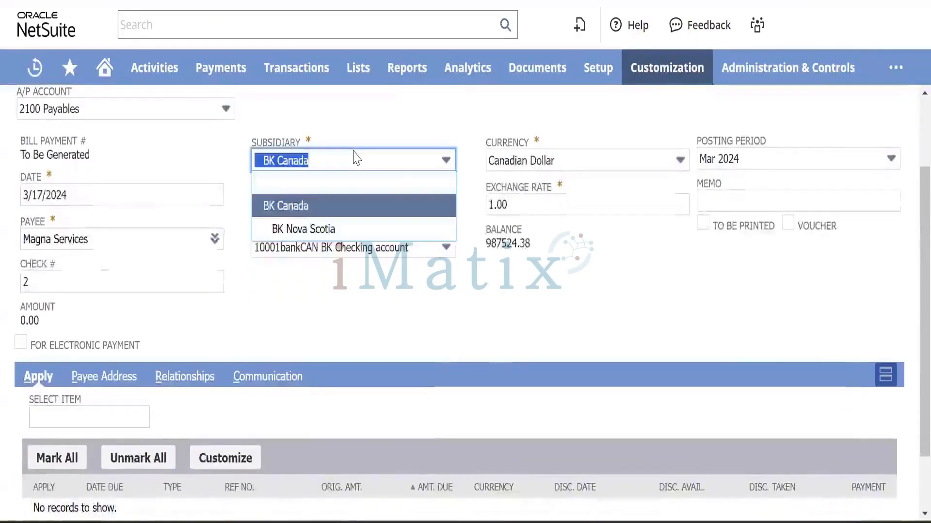
left_click(314, 229)
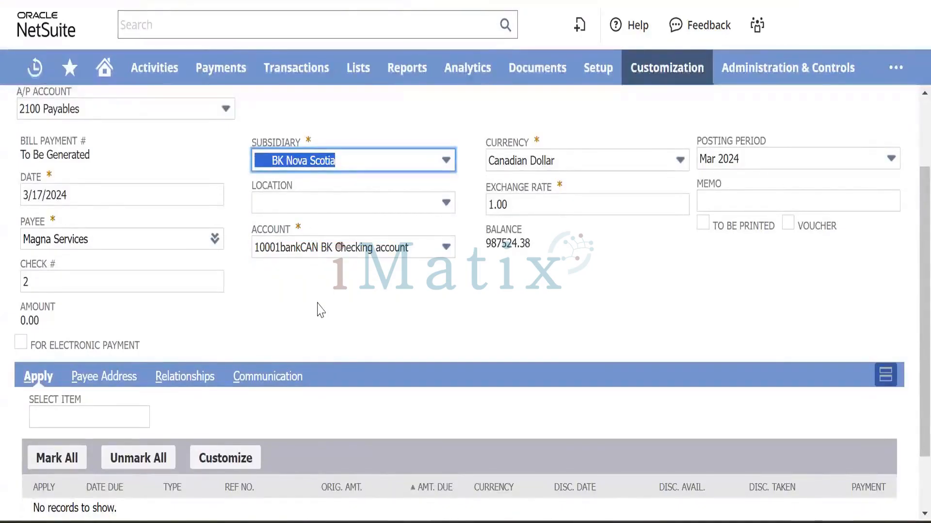
scroll(320, 310, "down", 2)
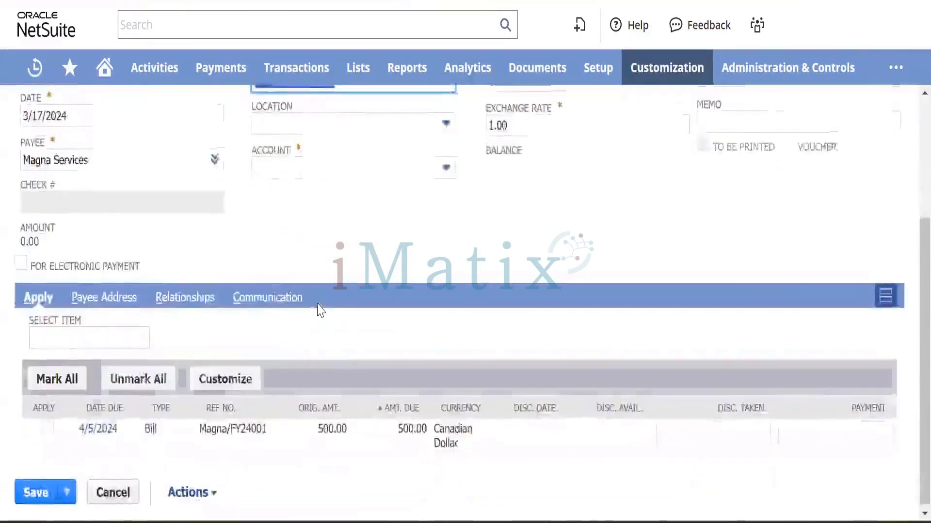
scroll(320, 311, "up", 3)
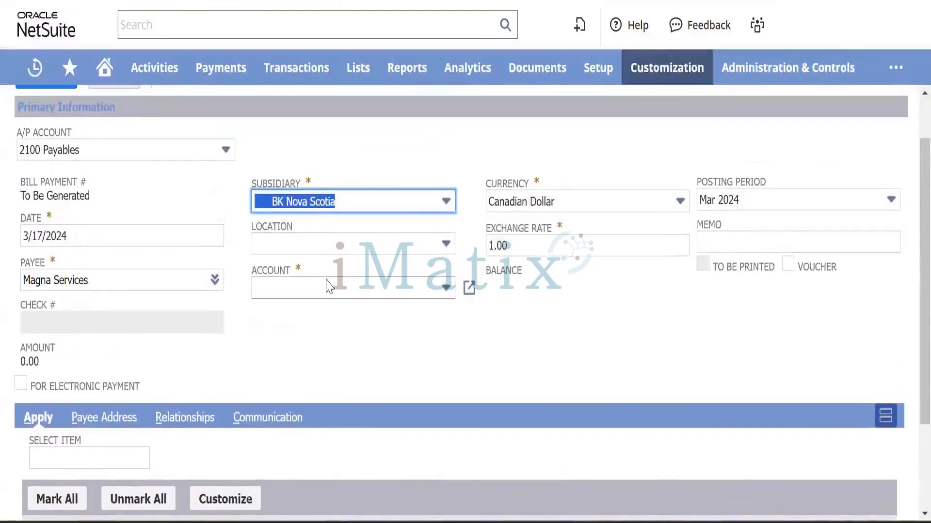
left_click(328, 284)
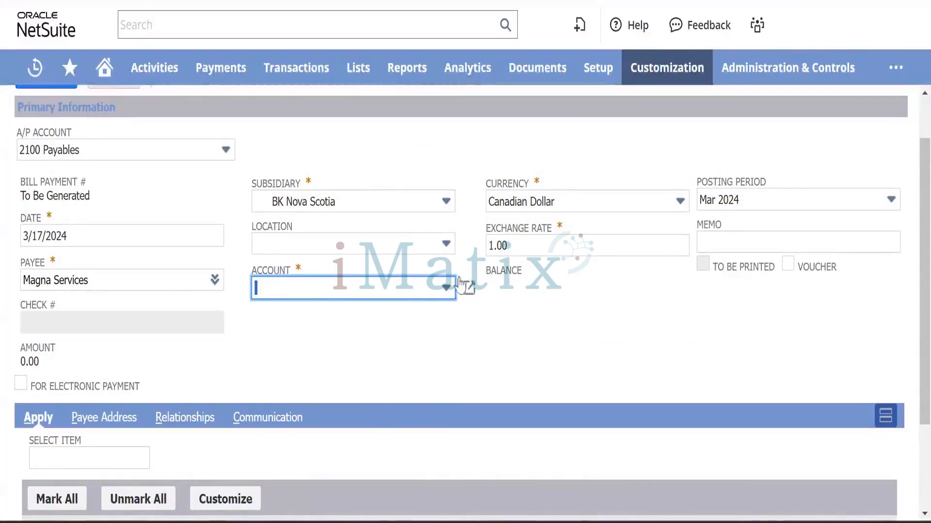
Open a new account form in a separate browser tab.
mouse_move(357, 71)
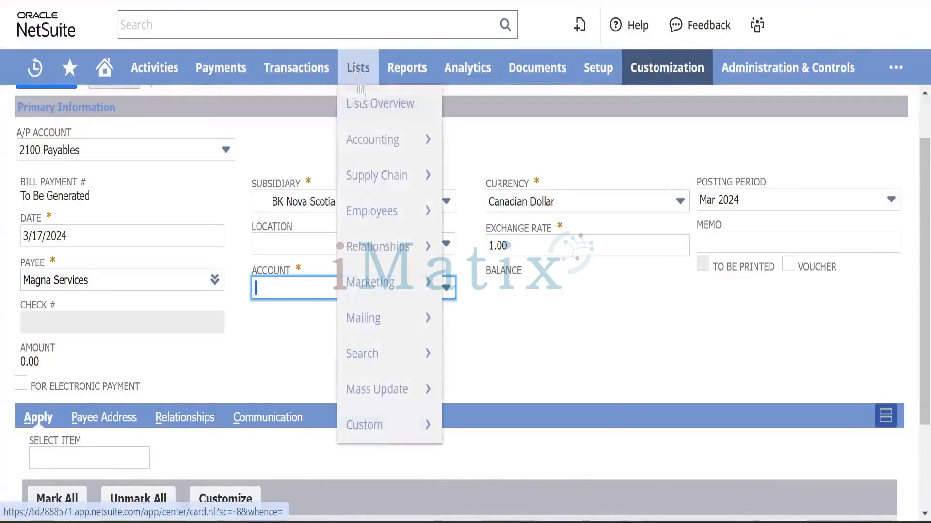
mouse_move(417, 143)
mouse_move(498, 94)
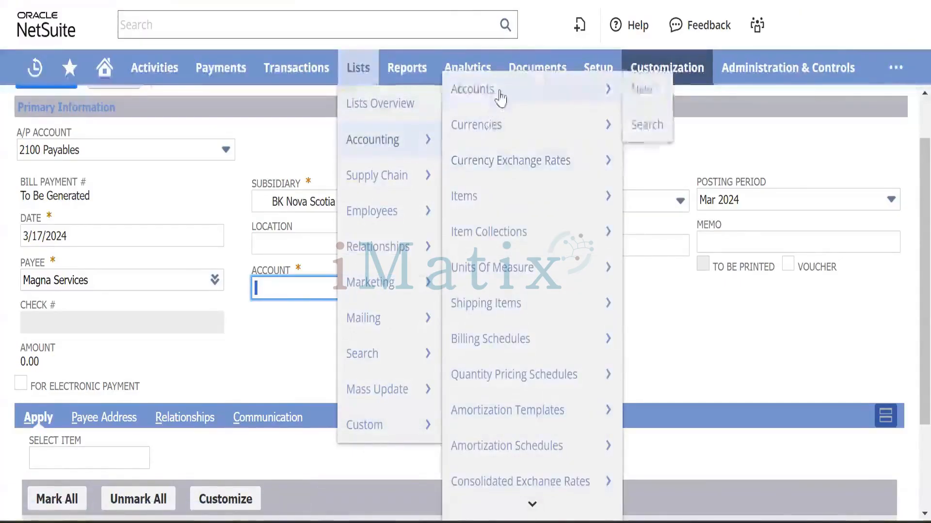
right_click(639, 103)
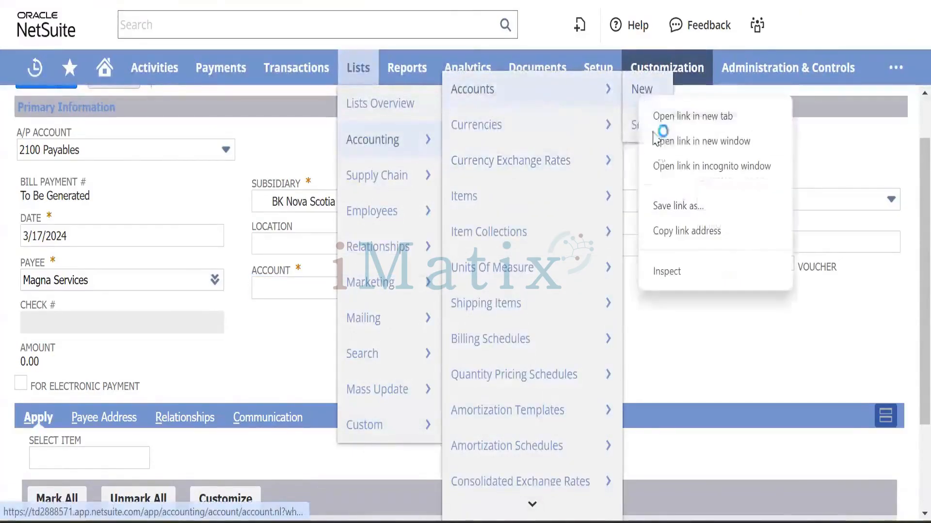
left_click(703, 119)
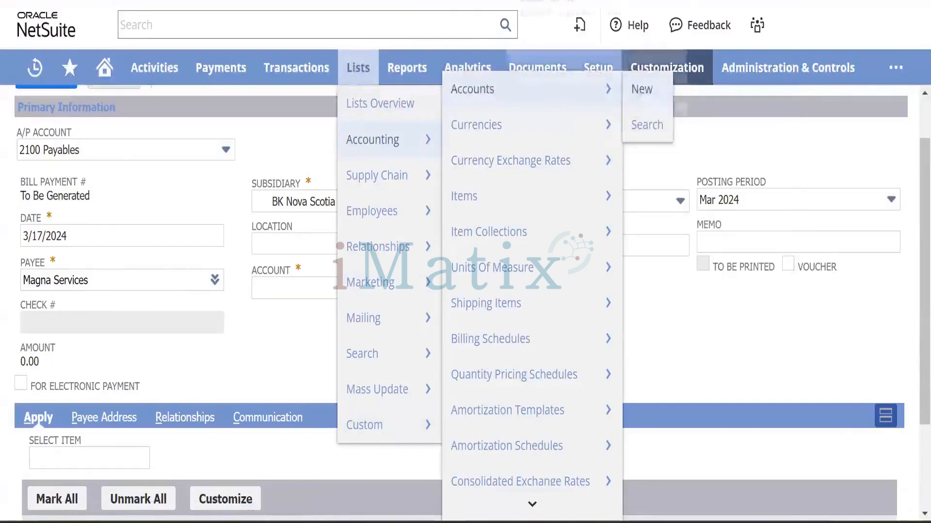
key("ctrl+Tab")
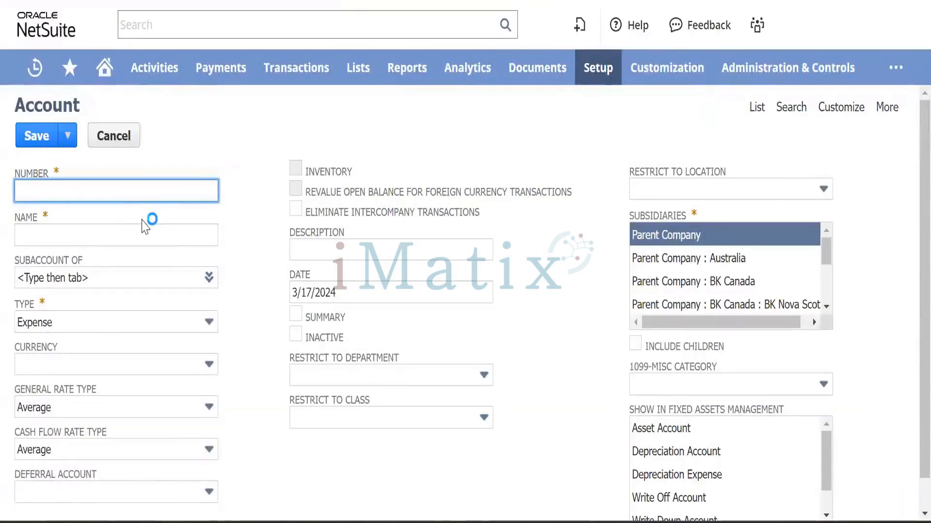
type("HBC")
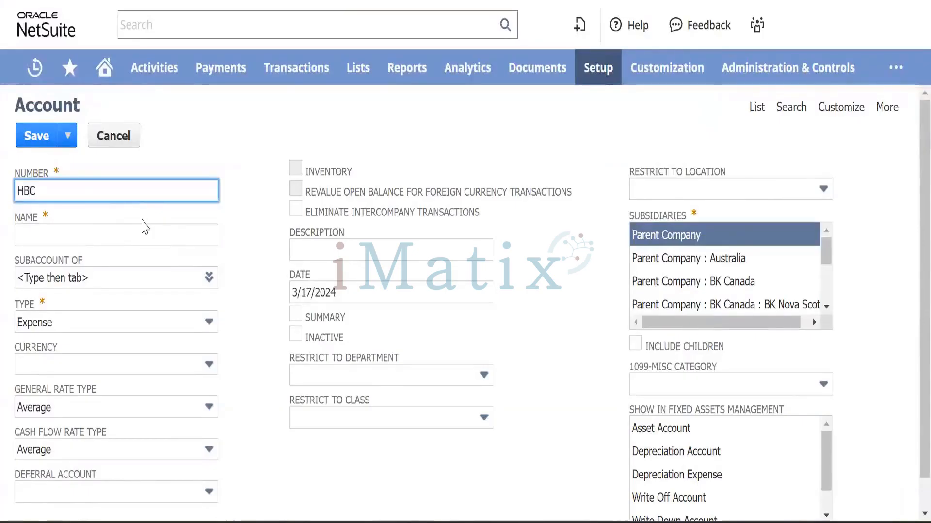
key("BackSpace")
key("BackSpace")
key("BackSpace")
Enter account number 100050, name HSBC Bank - CAD, and type Primary Bank.
mouse_move(359, 68)
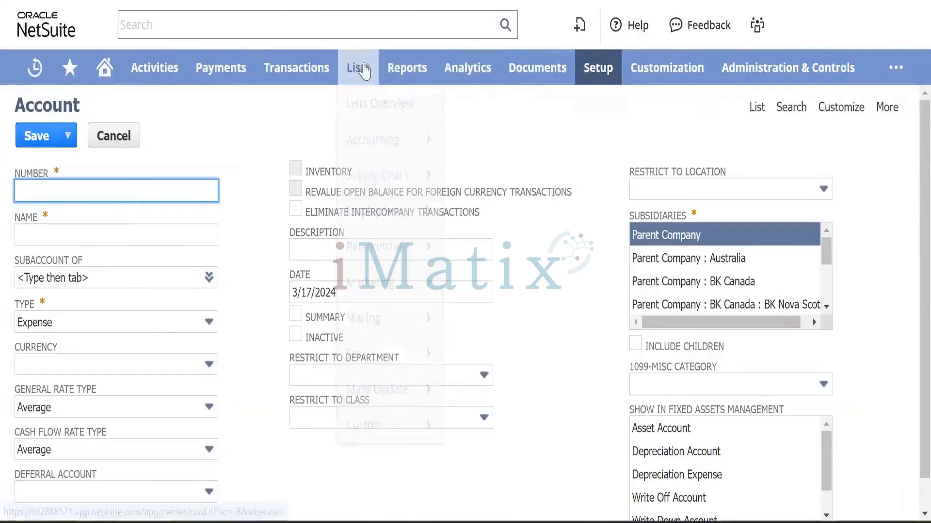
mouse_move(370, 140)
mouse_move(490, 94)
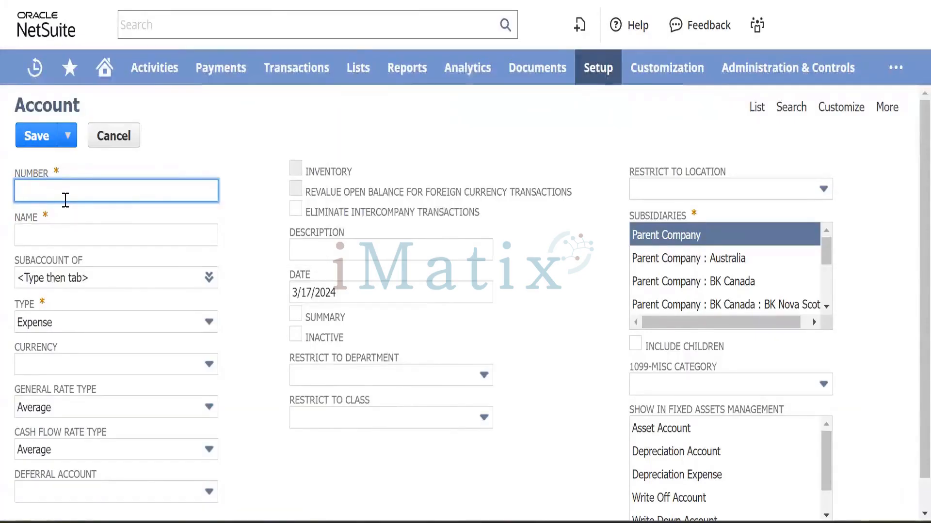
type("1000")
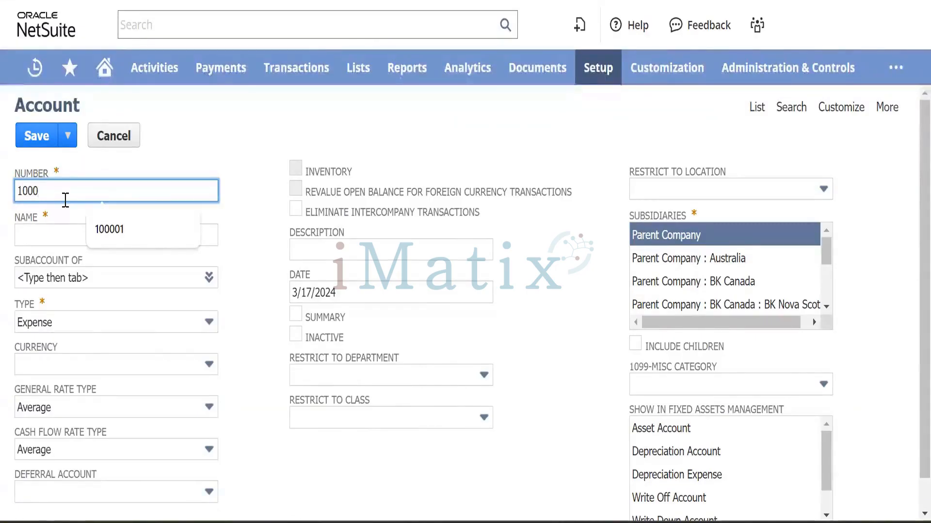
type("50")
key("Tab")
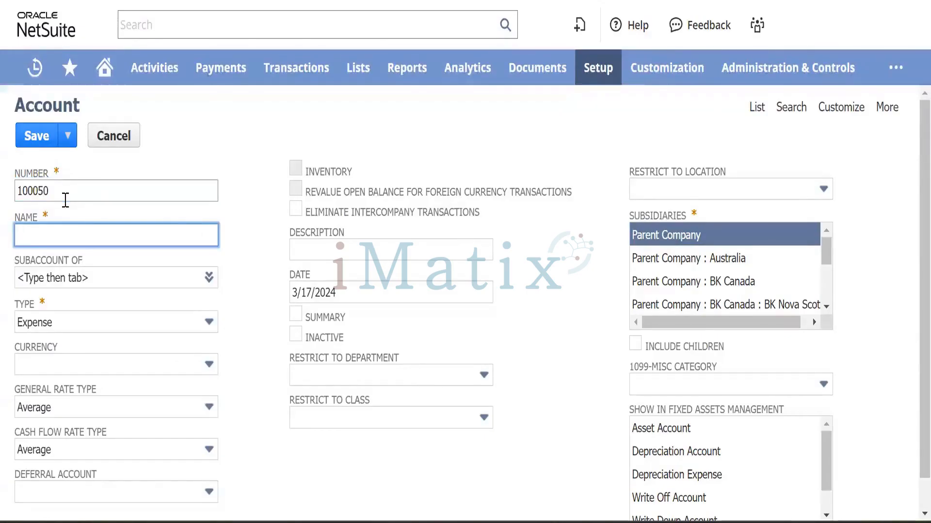
type("HSBC Ban")
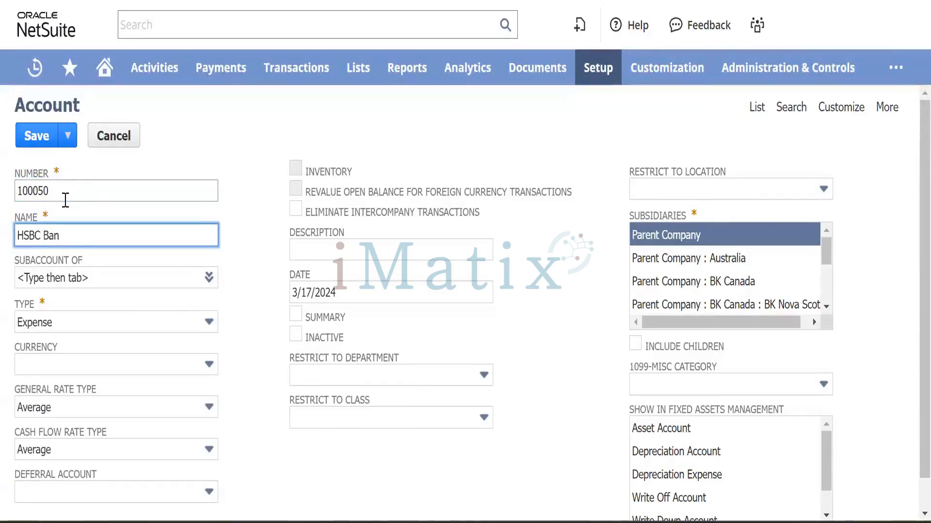
type("k - ")
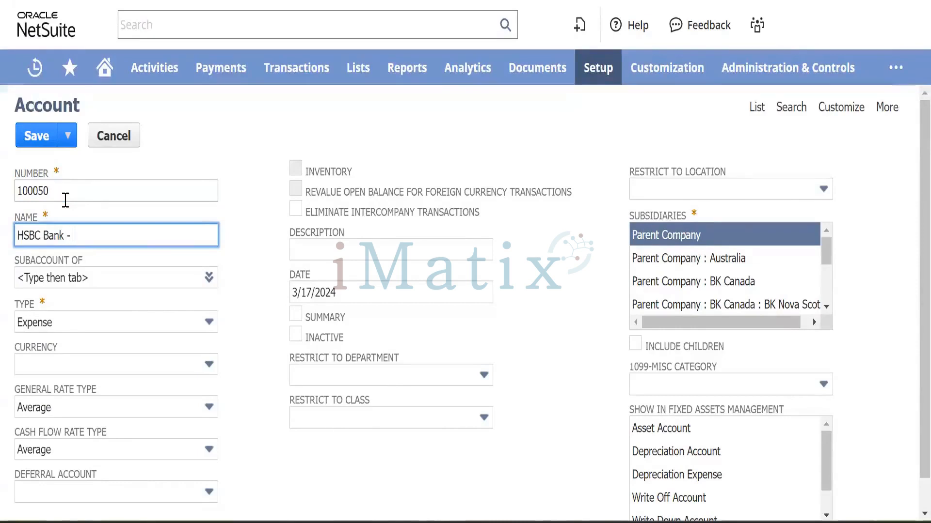
type("CAD")
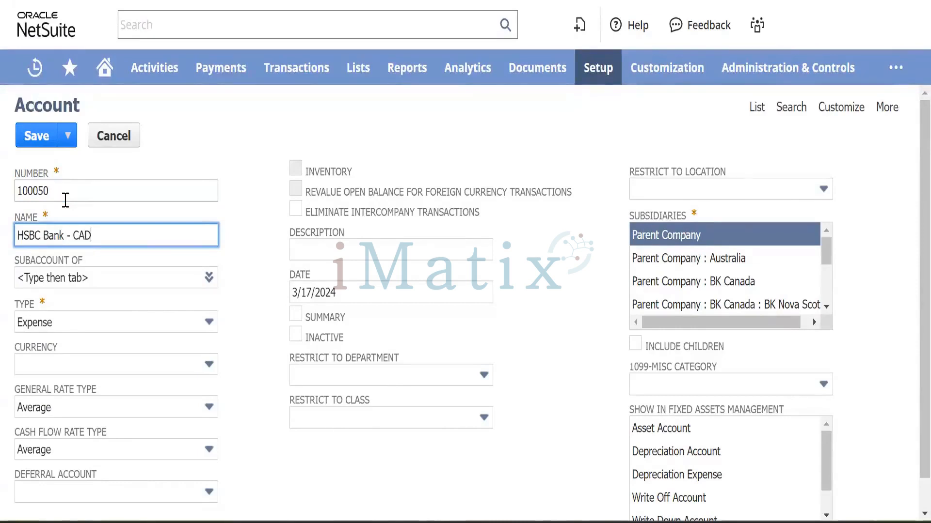
key("Tab")
key("Tab")
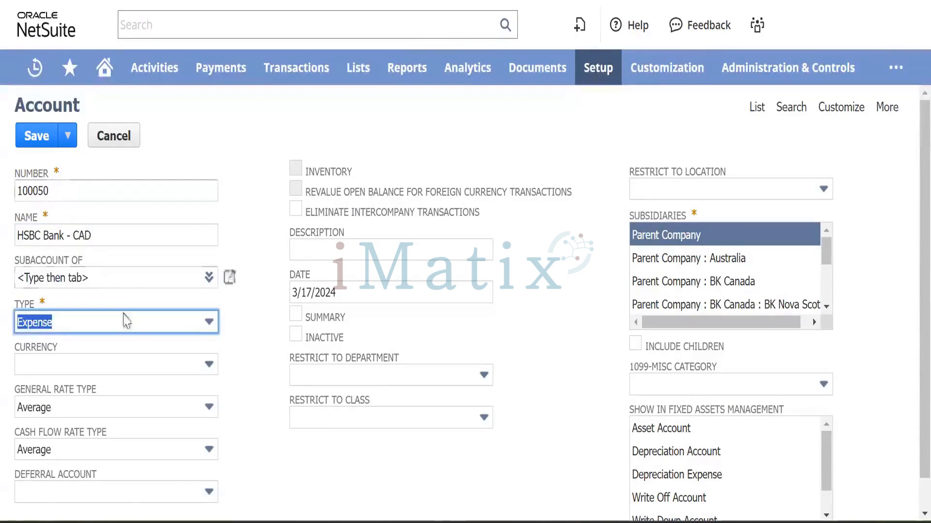
left_click(128, 321)
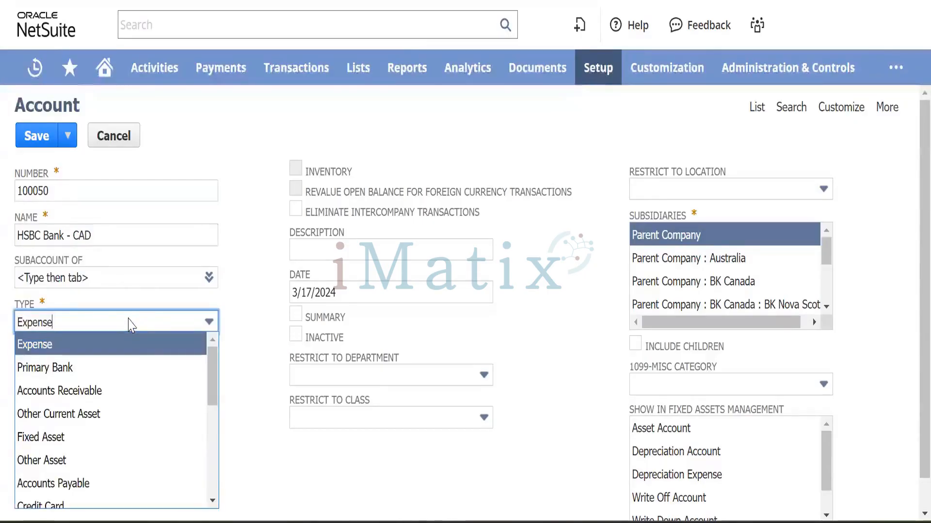
left_click(104, 368)
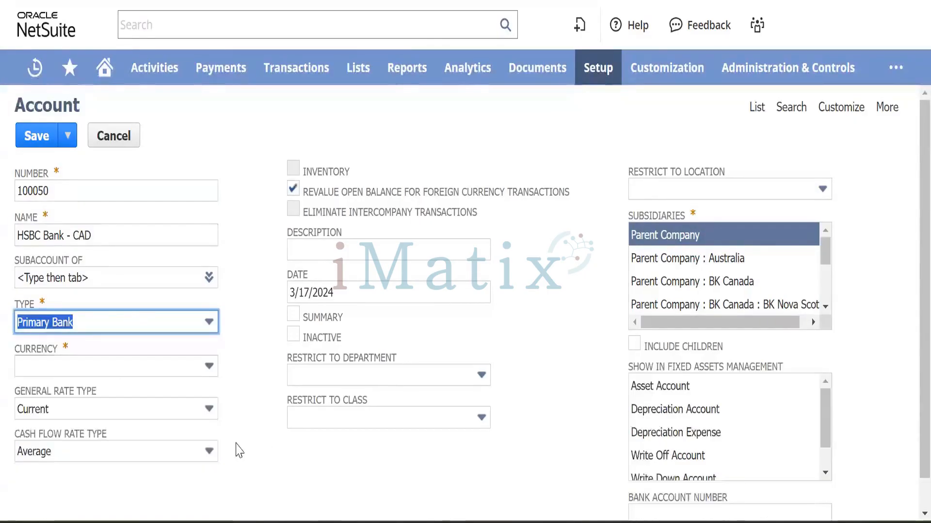
Clear the date, assign subsidiary BK Nova Scotia, and set currency to Canadian Dollar.
scroll(235, 446, "down", 1)
left_click(357, 251)
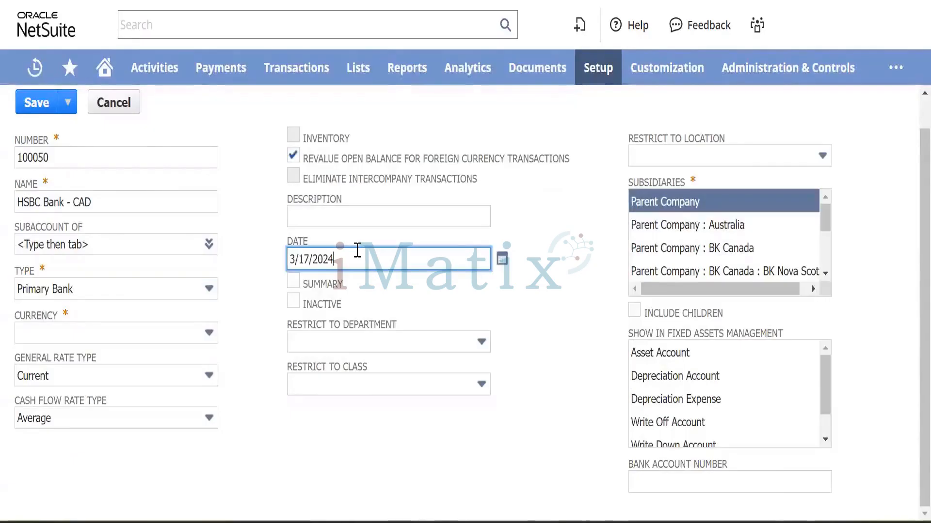
key("BackSpace")
key("BackSpace")
key("BackSpace")
key("BackSpace")
key("BackSpace")
key("BackSpace")
key("BackSpace")
key("BackSpace")
key("Tab")
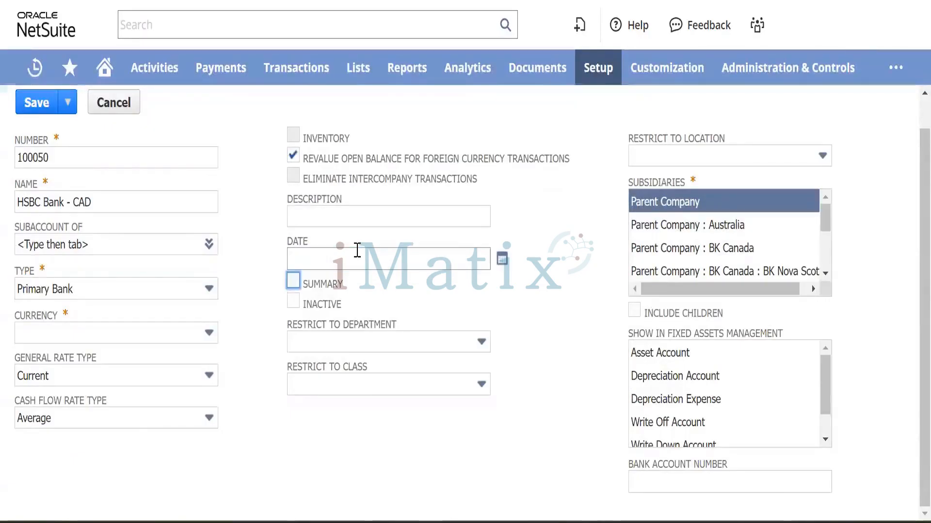
left_click(703, 270)
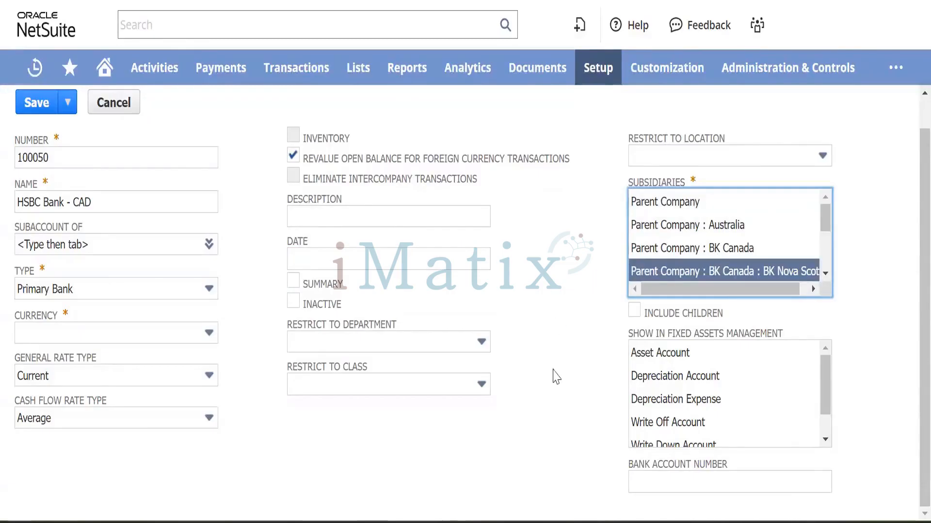
scroll(480, 184, "up", 1)
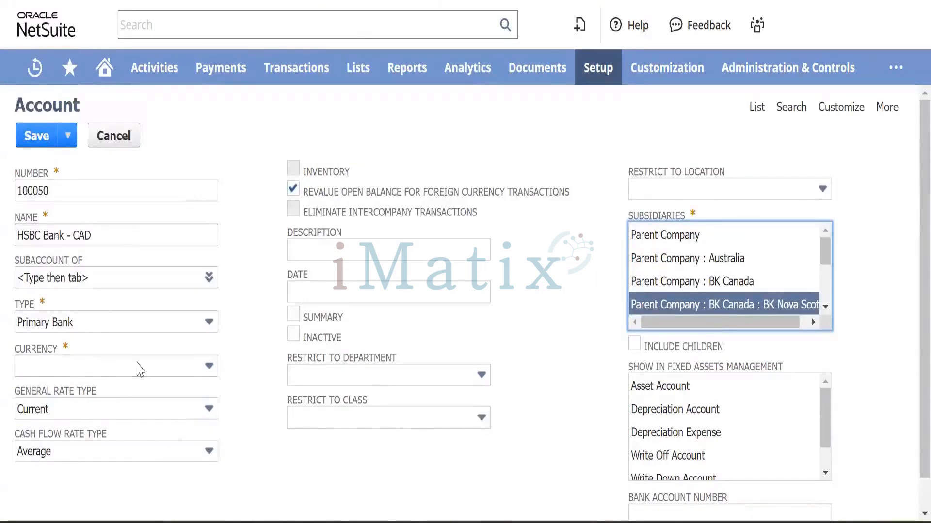
left_click(135, 367)
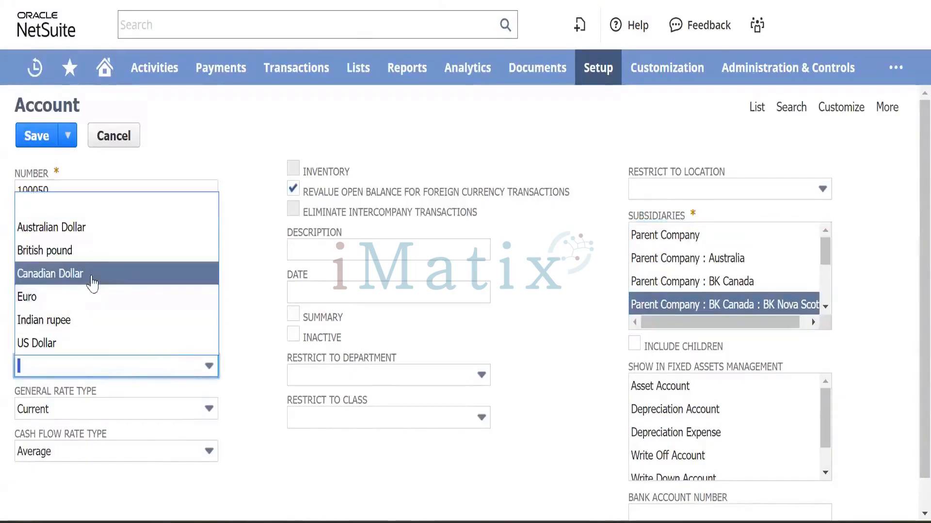
left_click(92, 274)
left_click(249, 287)
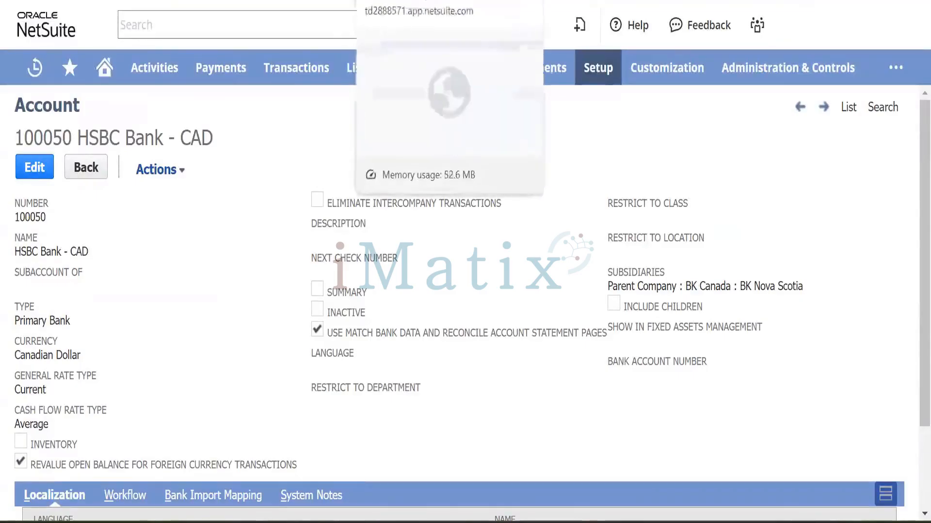
left_click(413, 1)
Return to the Bill Payment tab and reload it, discarding the unsaved payee and subsidiary.
key("ctrl+Tab")
key("ctrl+Tab")
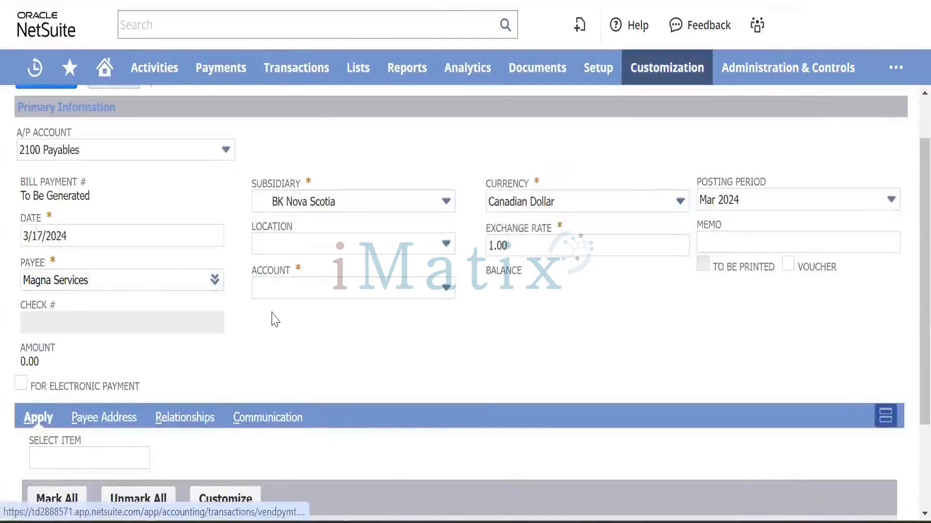
scroll(249, 259, "up", 2)
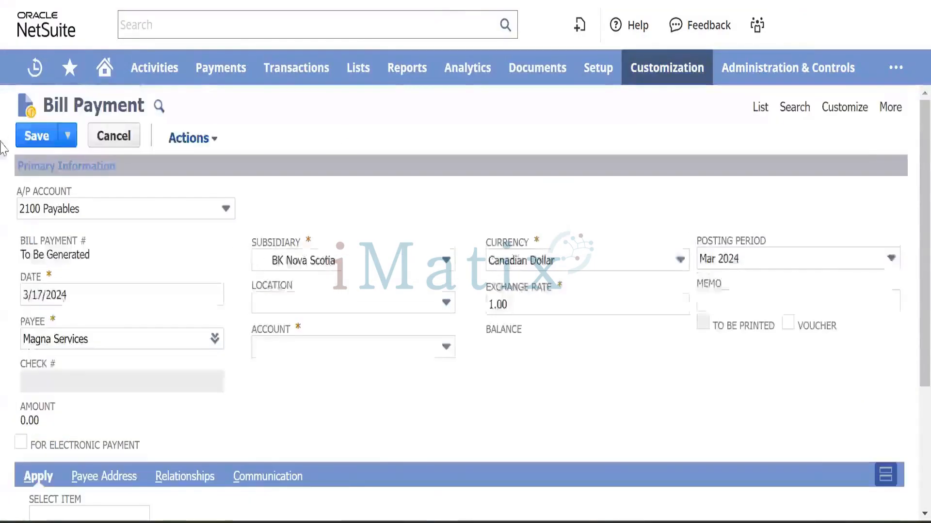
key("F5")
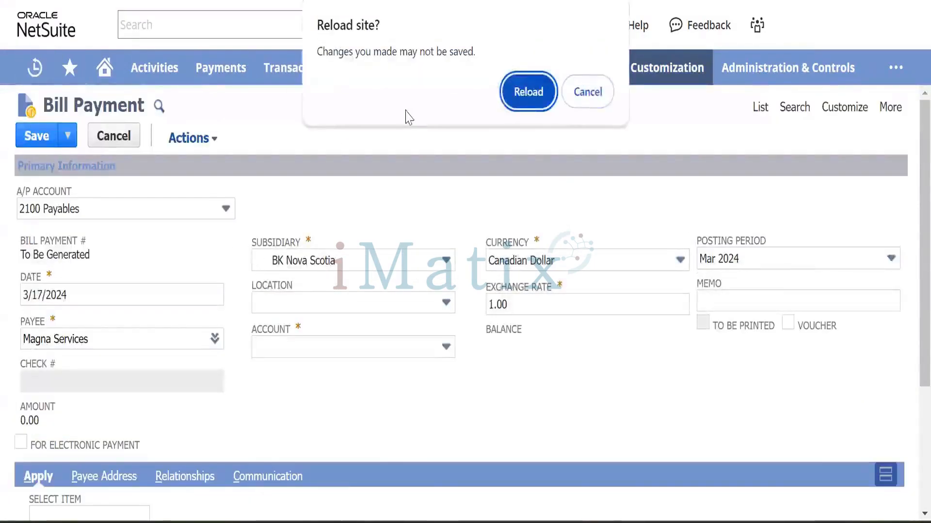
left_click(528, 93)
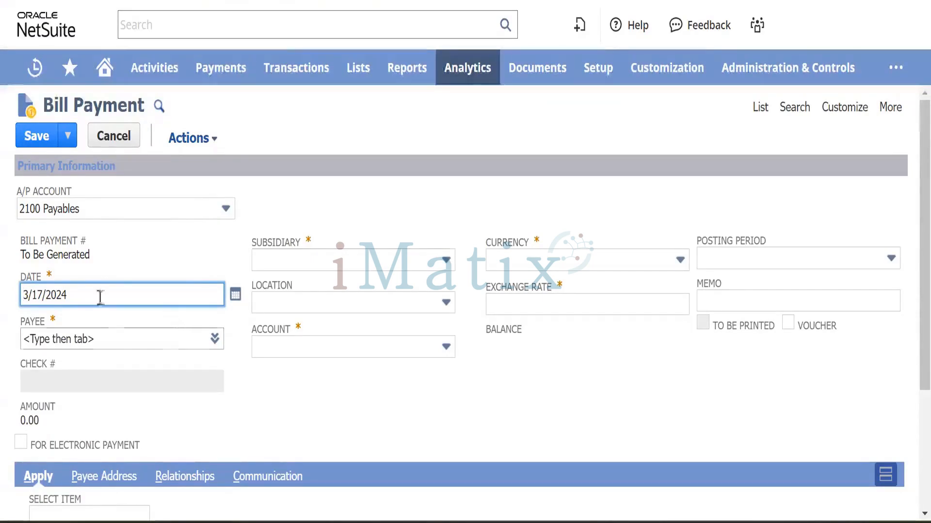
Set the bill payment payee to Magna Services and subsidiary to BK Nova Scotia.
left_click(86, 338)
type("magna")
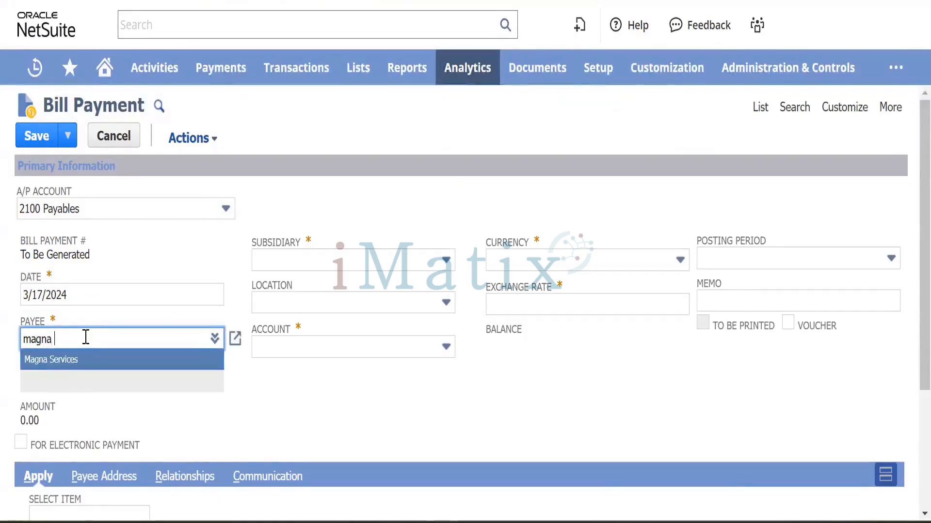
key("Tab")
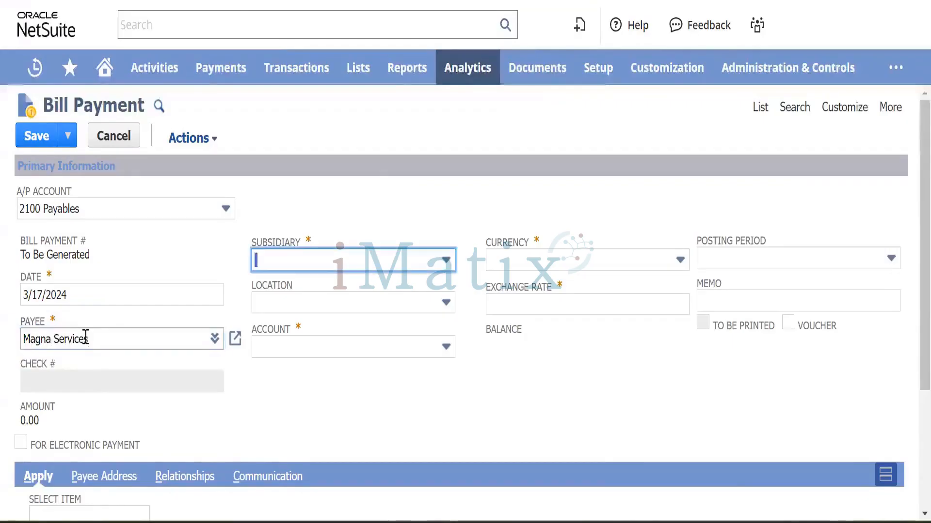
left_click(359, 272)
left_click(310, 327)
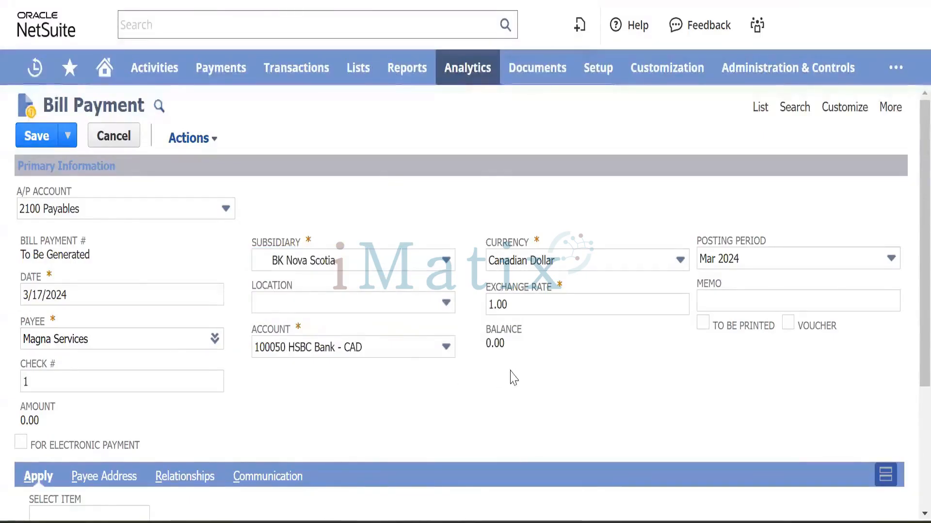
Apply a 300.00 payment to bill Magna/FY24001 and save the bill payment.
scroll(513, 377, "down", 4)
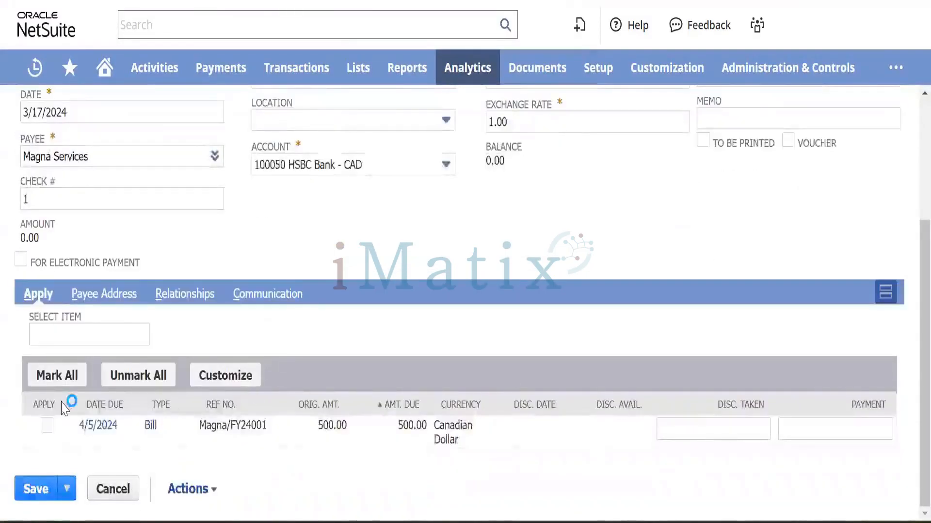
left_click(47, 426)
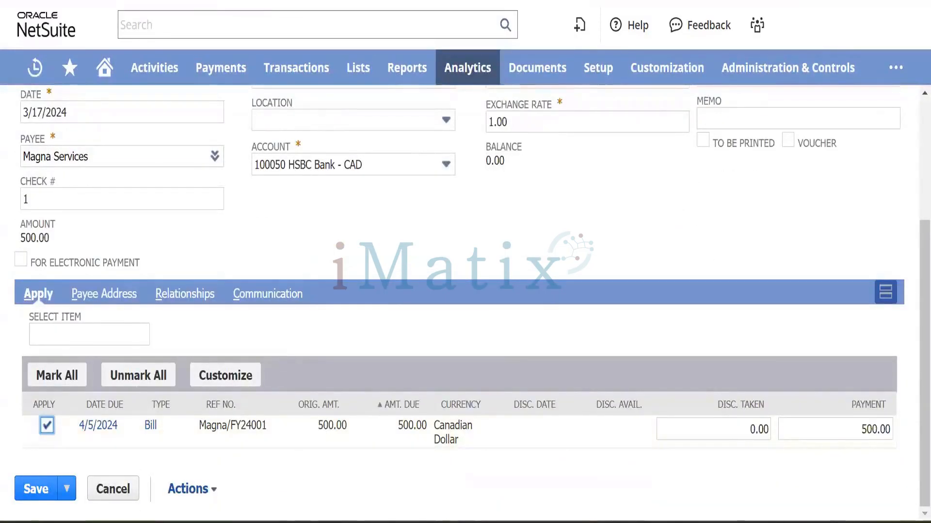
left_click(858, 430)
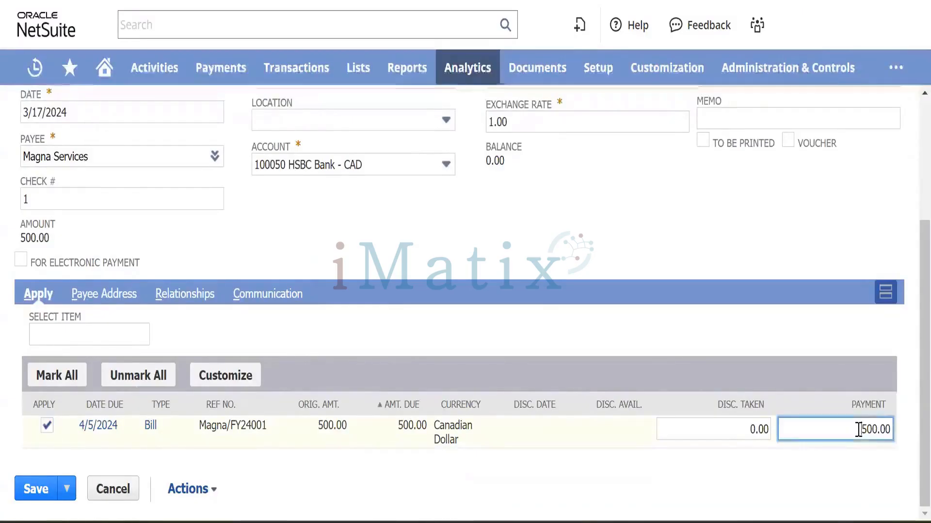
type("300")
left_click(908, 431)
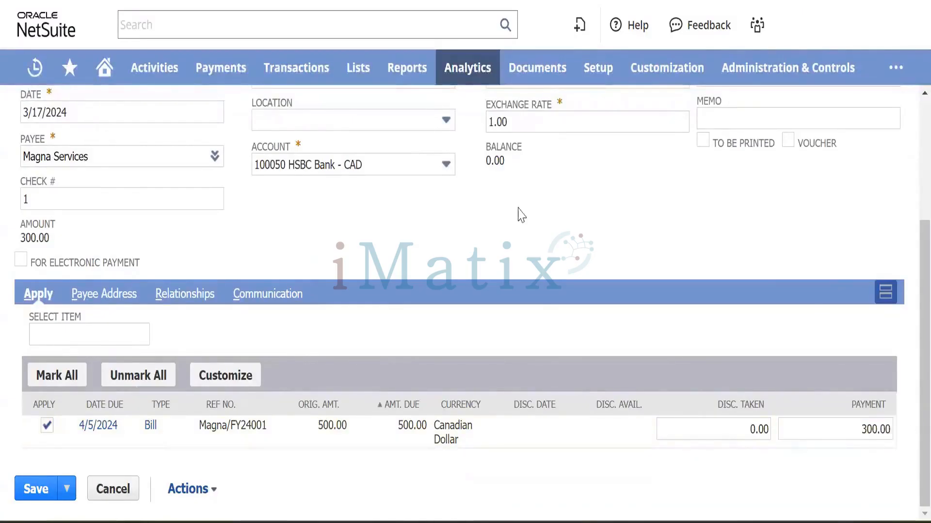
scroll(302, 256, "up", 4)
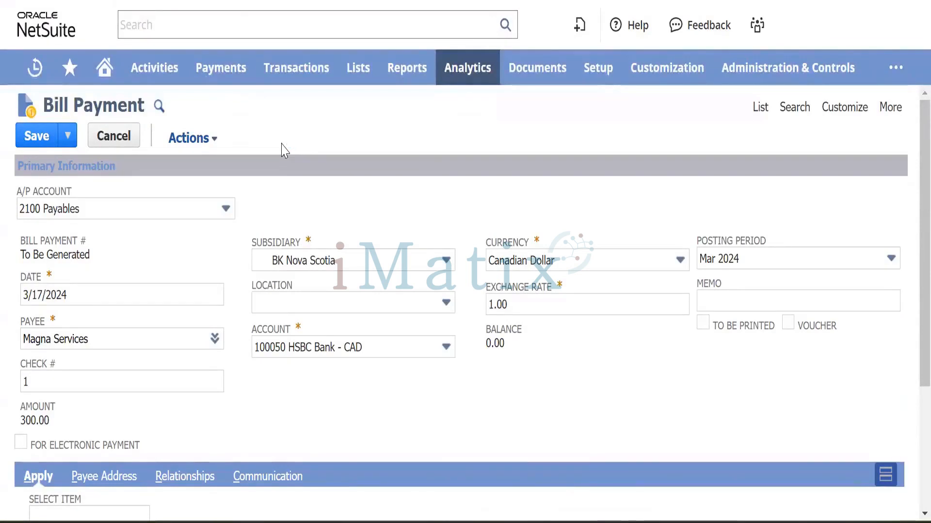
scroll(284, 151, "down", 4)
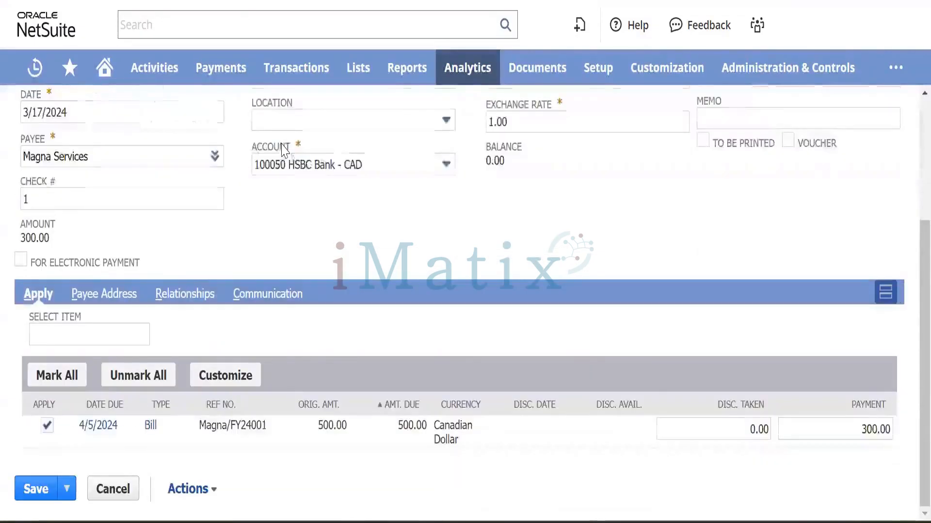
scroll(284, 150, "up", 4)
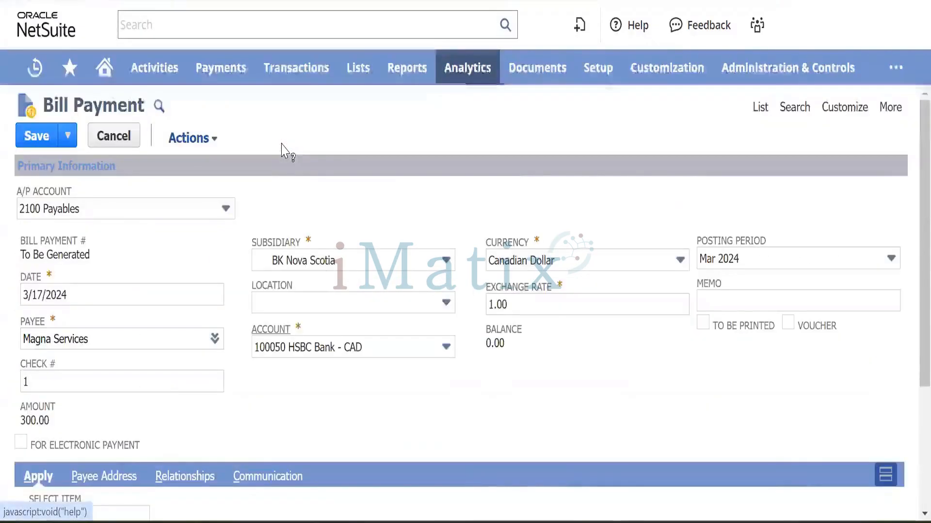
left_click(37, 139)
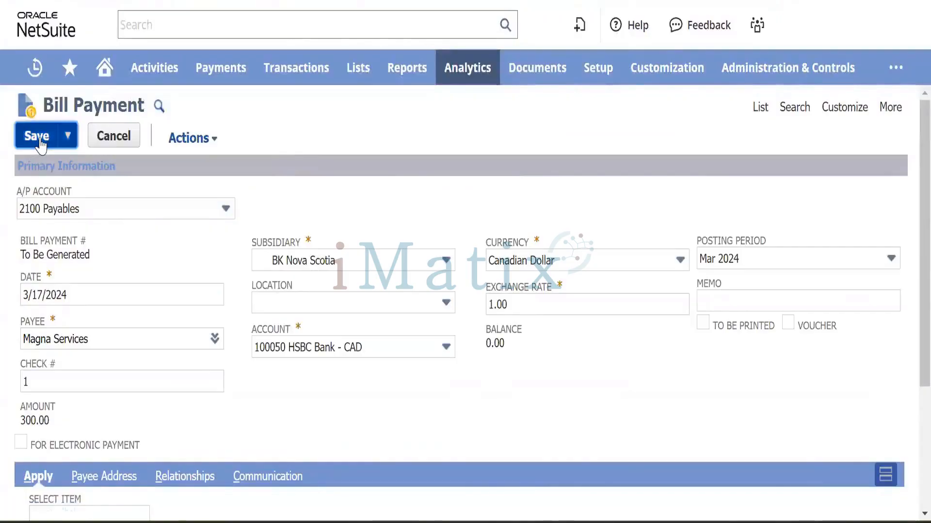
Dismiss the already-submitted warning and review bill payment 88's GL impact lines.
left_click(589, 91)
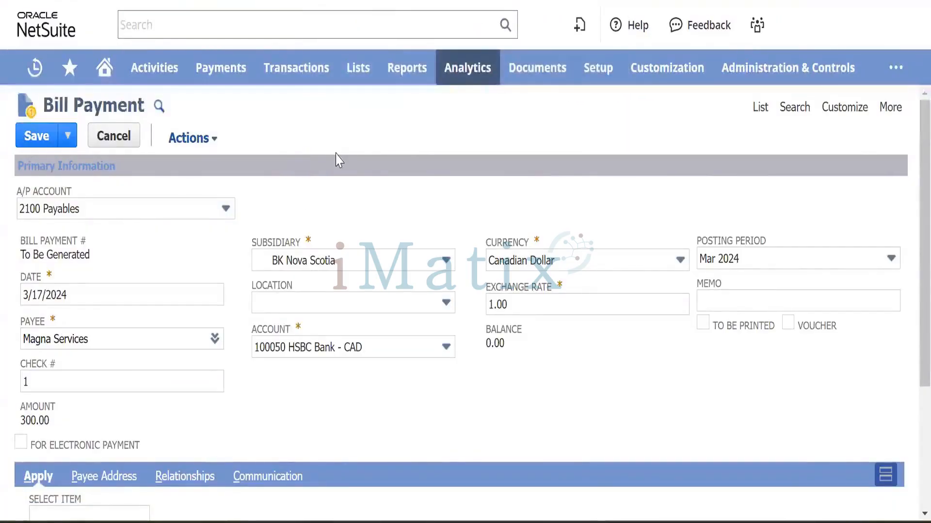
scroll(336, 159, "down", 4)
scroll(336, 159, "up", 4)
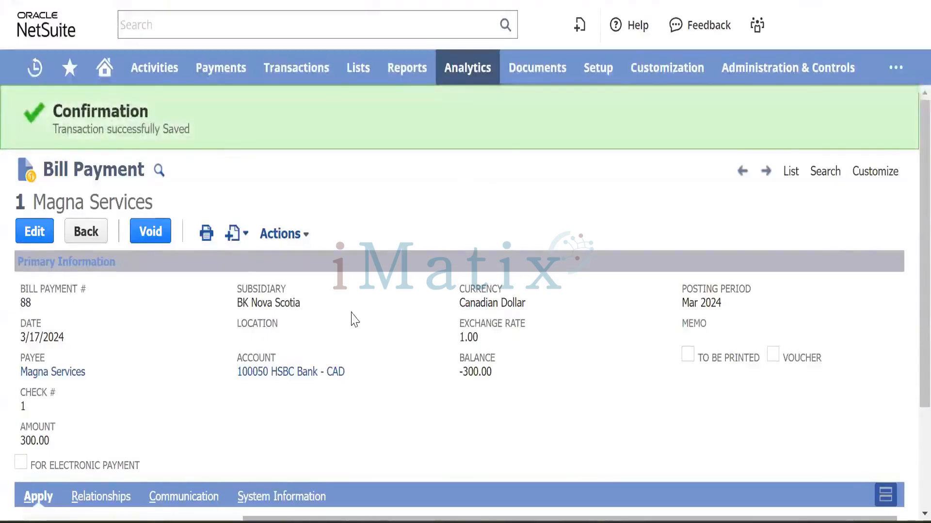
scroll(353, 318, "down", 2)
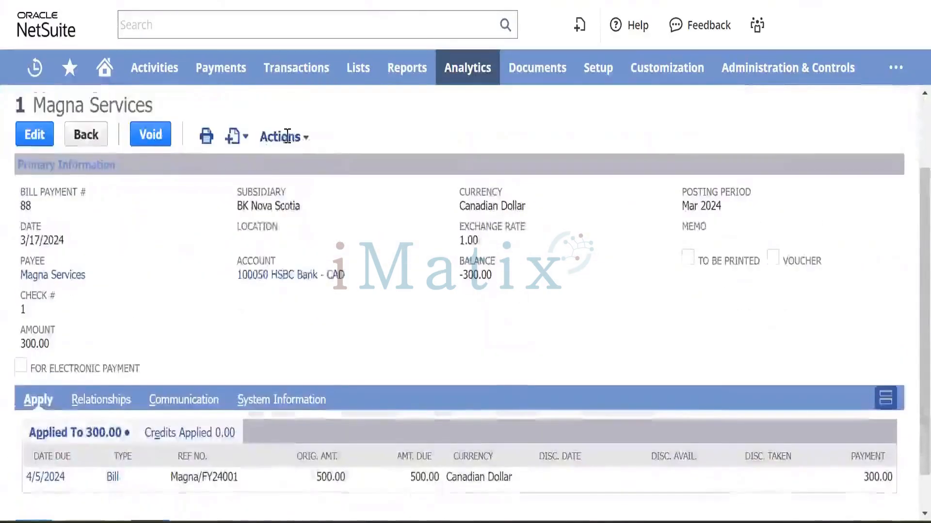
mouse_move(287, 137)
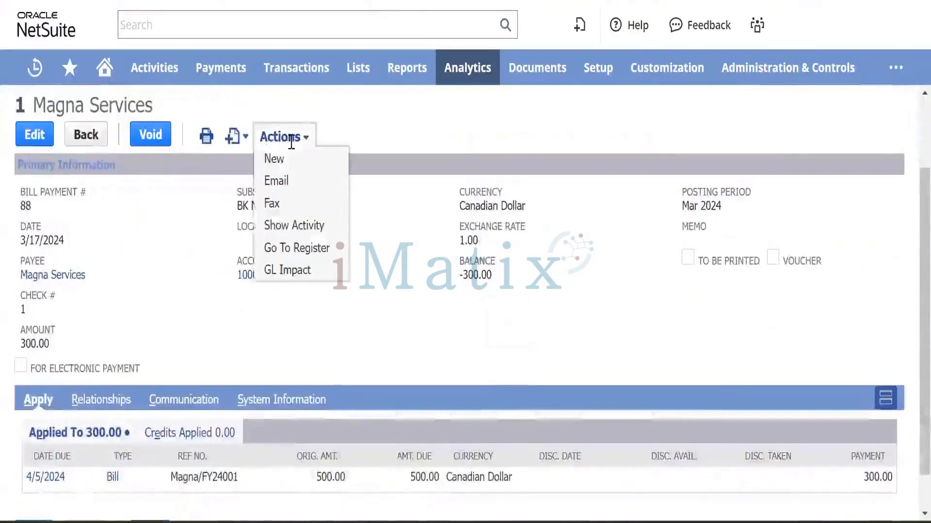
left_click(299, 274)
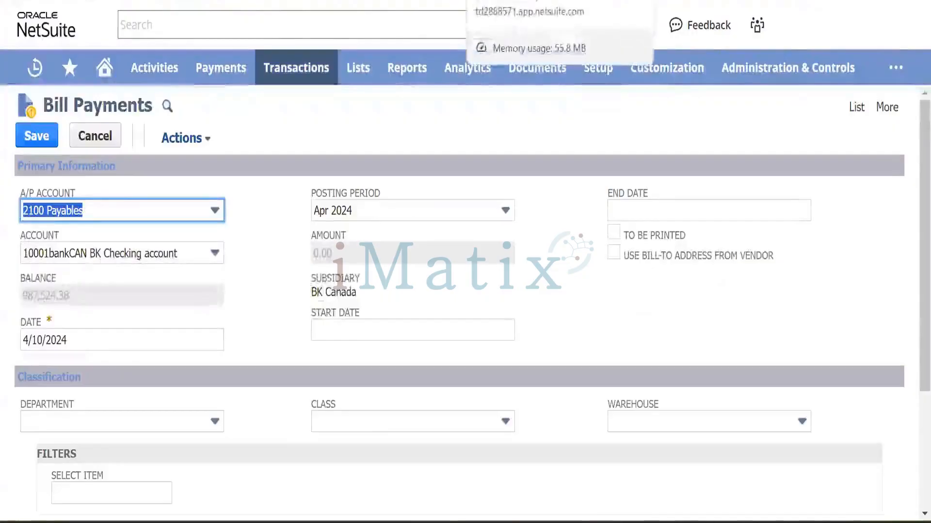
Open bill Magna/FY24001 and review its 300.00 payment and linked purchase order PO121.
left_click(519, 97)
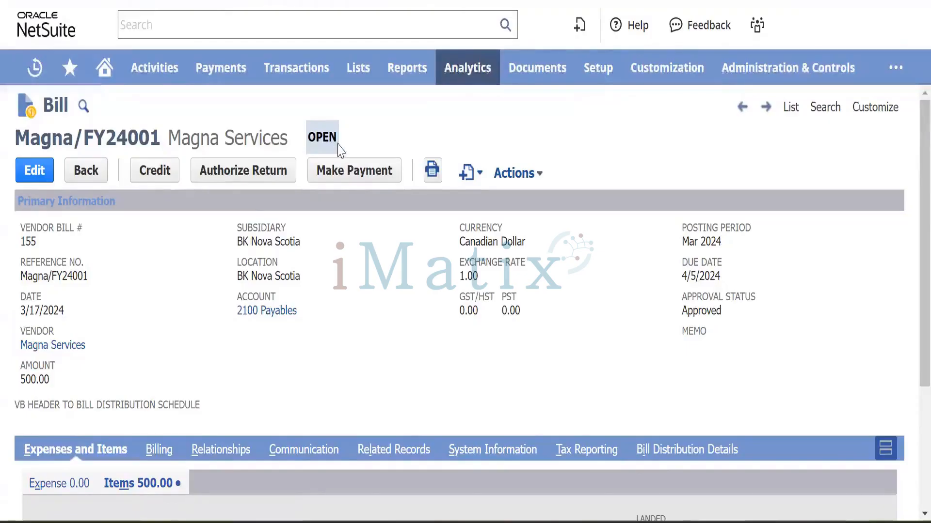
scroll(326, 291, "down", 3)
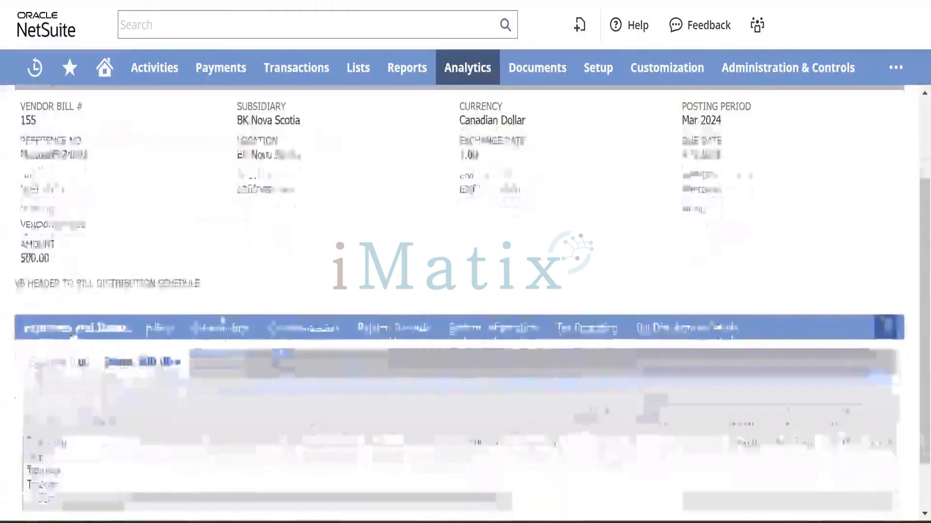
left_click(410, 332)
scroll(301, 269, "down", 1)
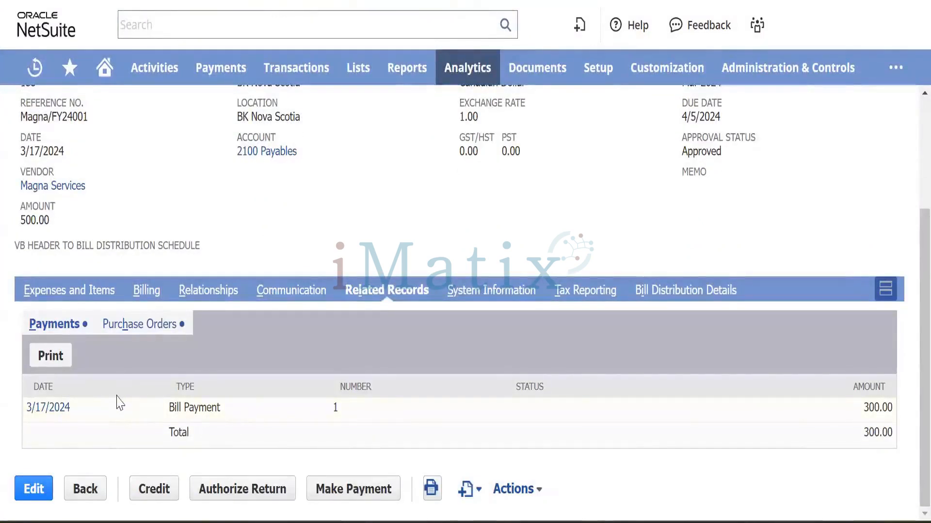
left_click(153, 324)
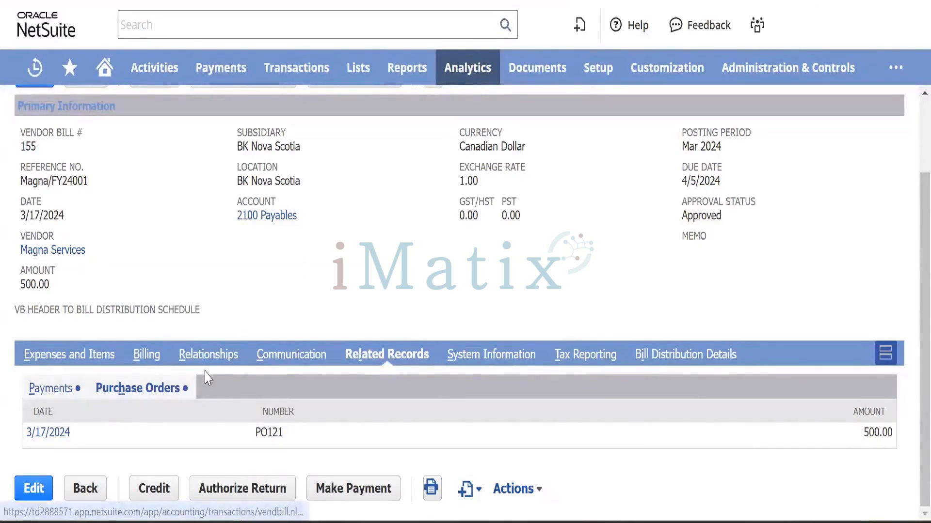
left_click(267, 216)
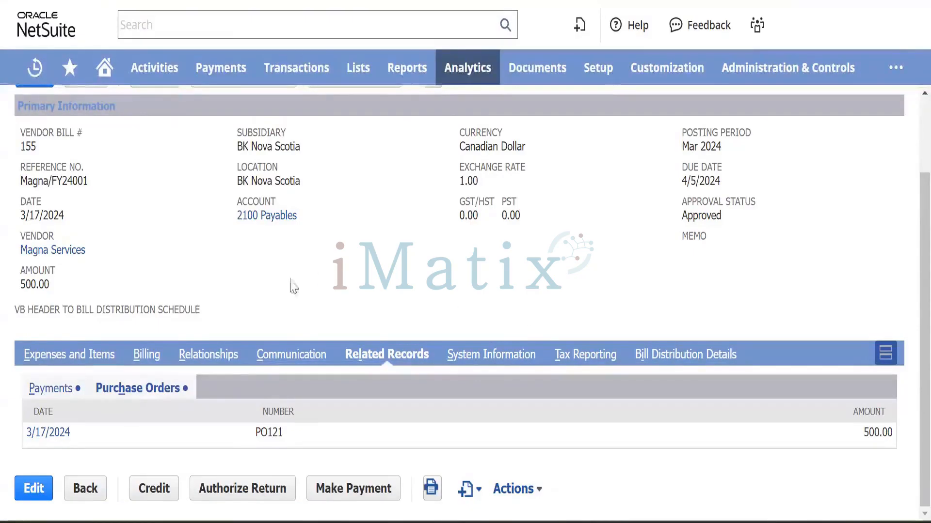
Create a new bill credit from bill Magna/FY24001.
scroll(363, 290, "up", 2)
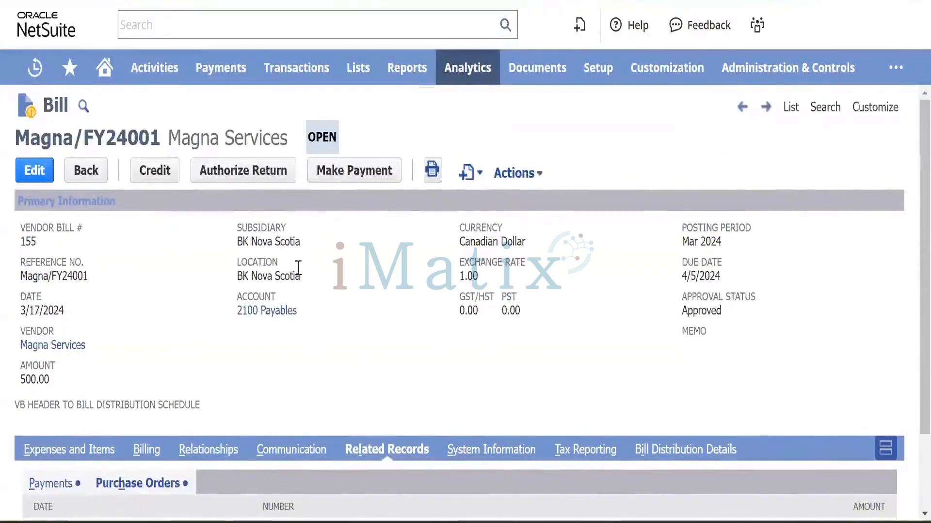
scroll(349, 303, "down", 1)
scroll(347, 303, "down", 1)
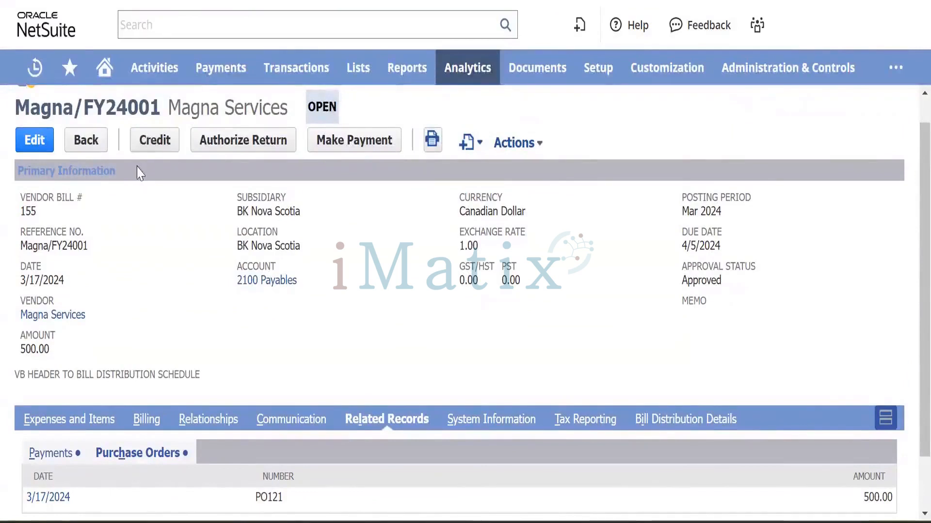
left_click(161, 150)
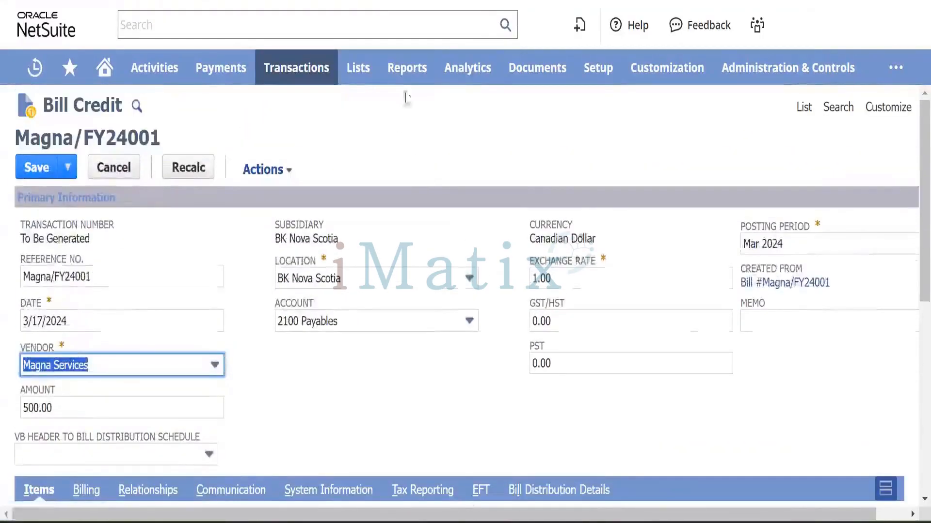
Let the 500.00 Magna/FY24001 bill credit form load and show the Reports menu.
mouse_move(402, 75)
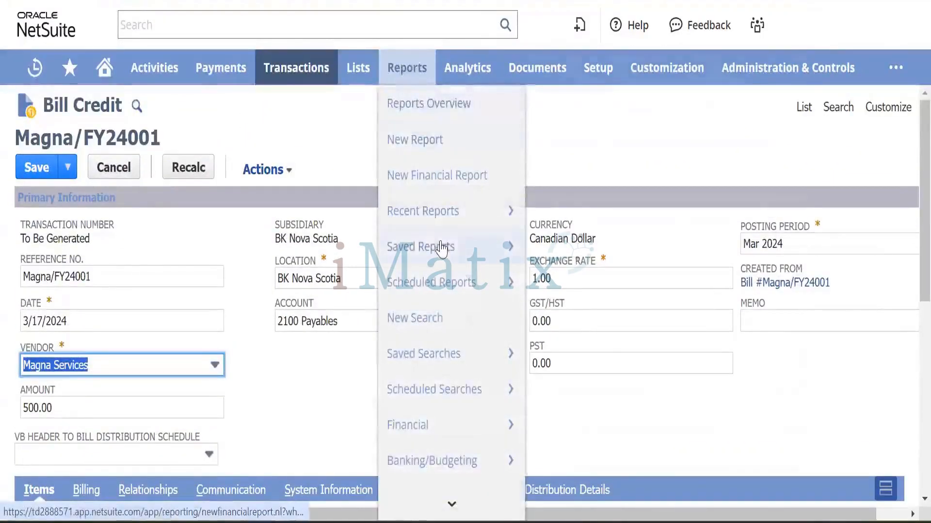
scroll(447, 403, "down", 3)
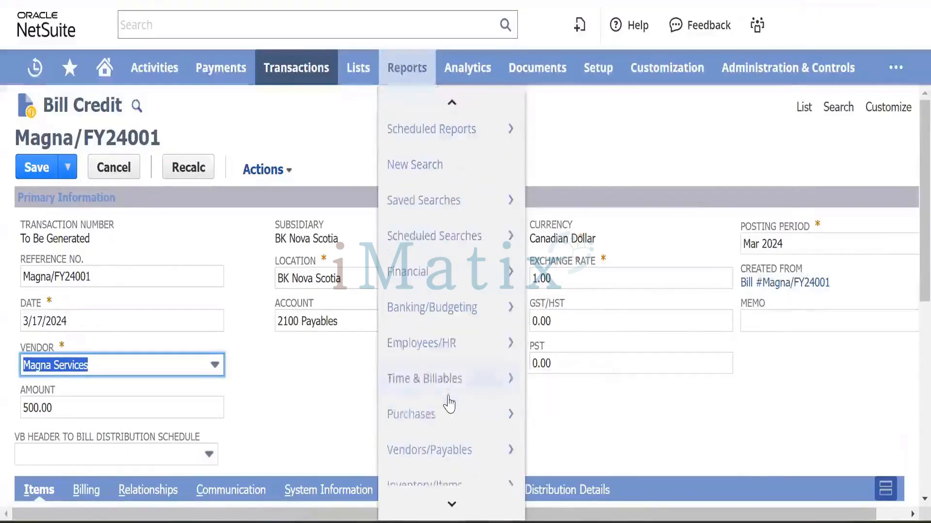
mouse_move(448, 411)
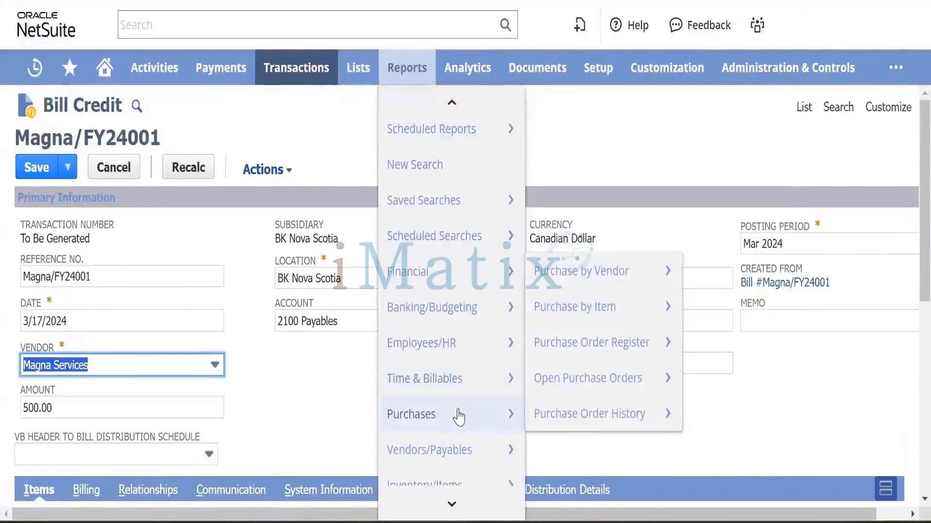
Open A/P Aging and A/P Register from Vendors/Payables in new tabs, then view A/P Aging Summary.
mouse_move(452, 447)
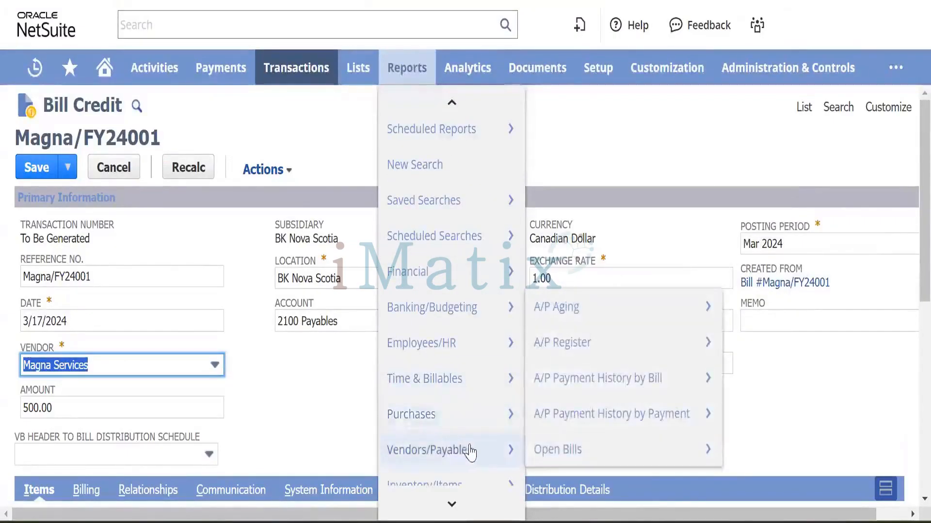
right_click(577, 314)
left_click(615, 137)
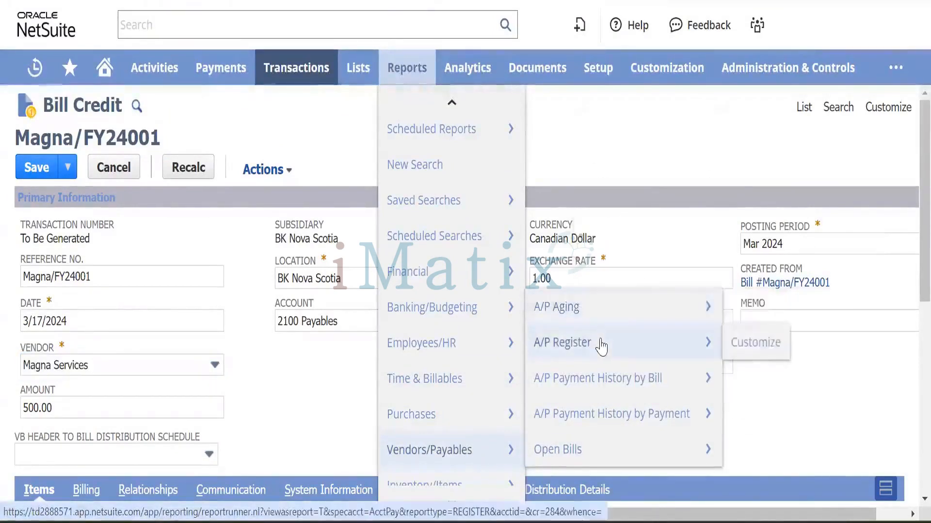
right_click(601, 346)
left_click(650, 164)
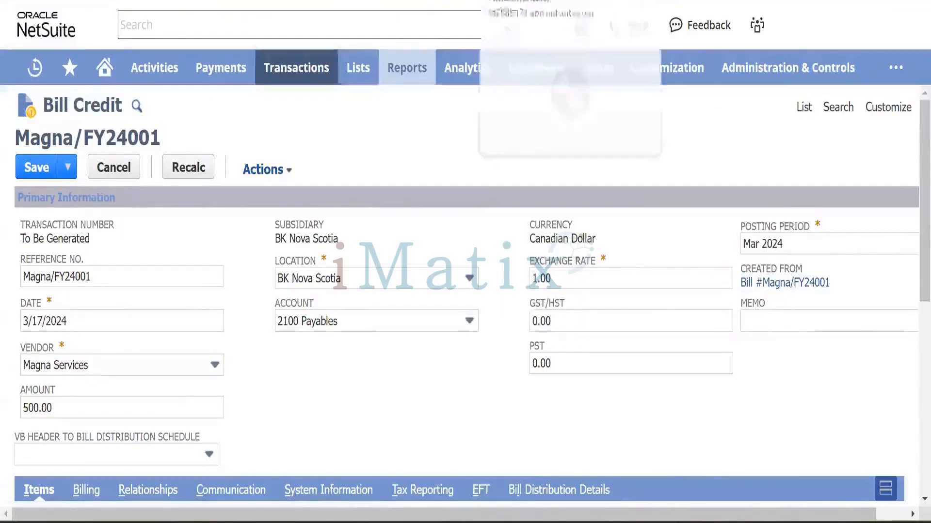
left_click(504, 1)
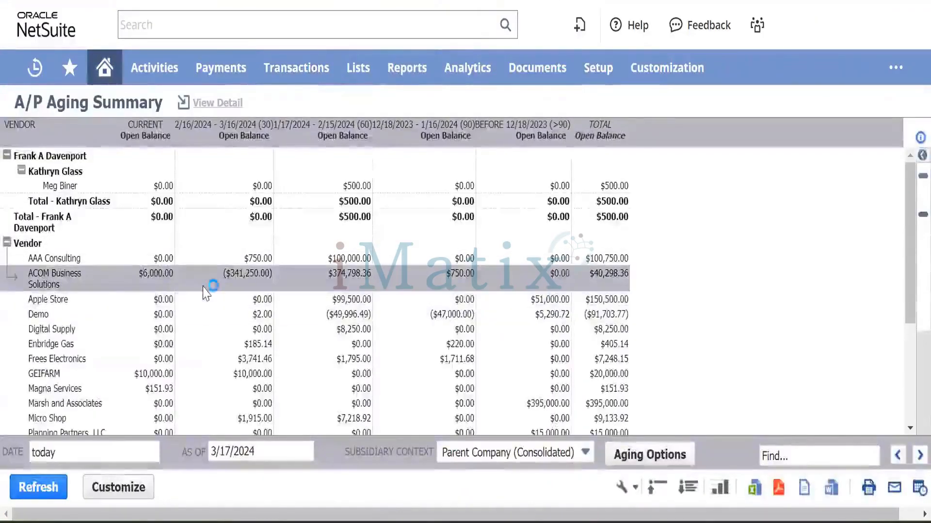
Find Magna Services ($151.93 open) in the report and set subsidiary context to BK Nova Scotia.
scroll(206, 294, "down", 3)
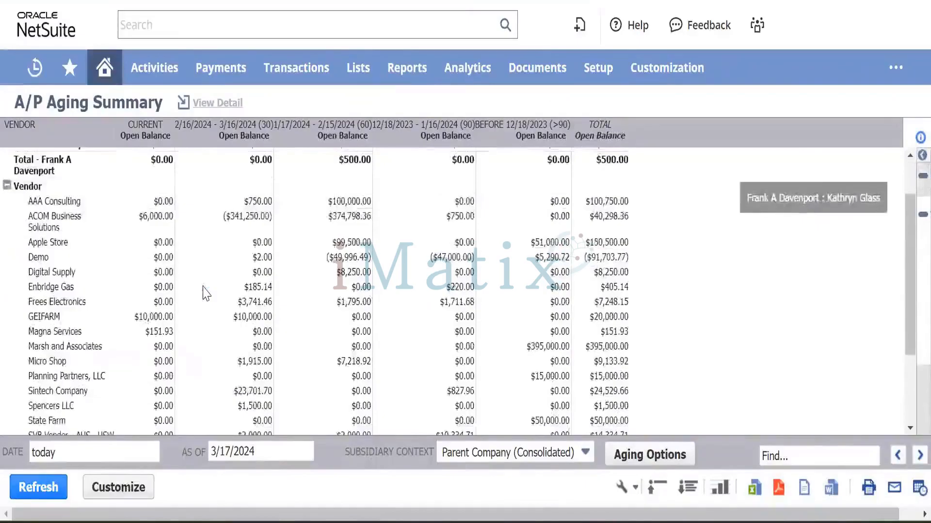
scroll(204, 292, "up", 2)
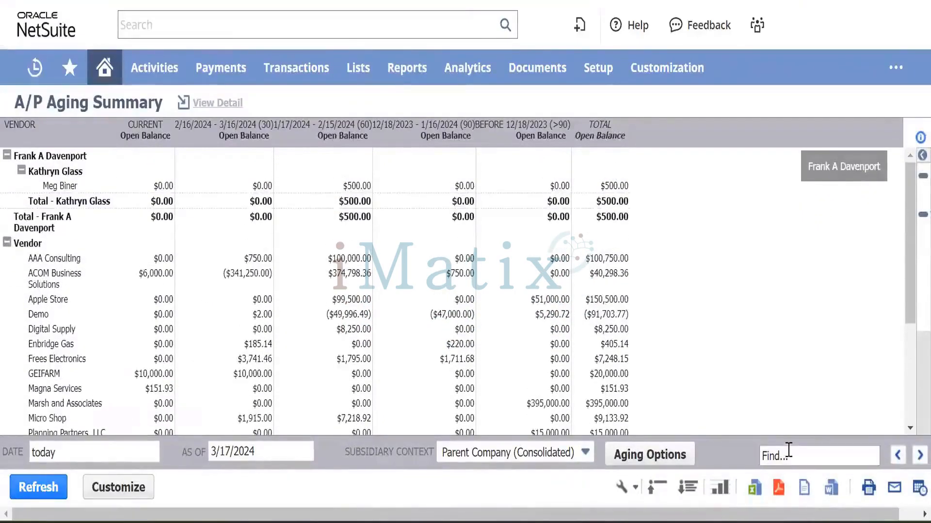
left_click(789, 454)
type("ma")
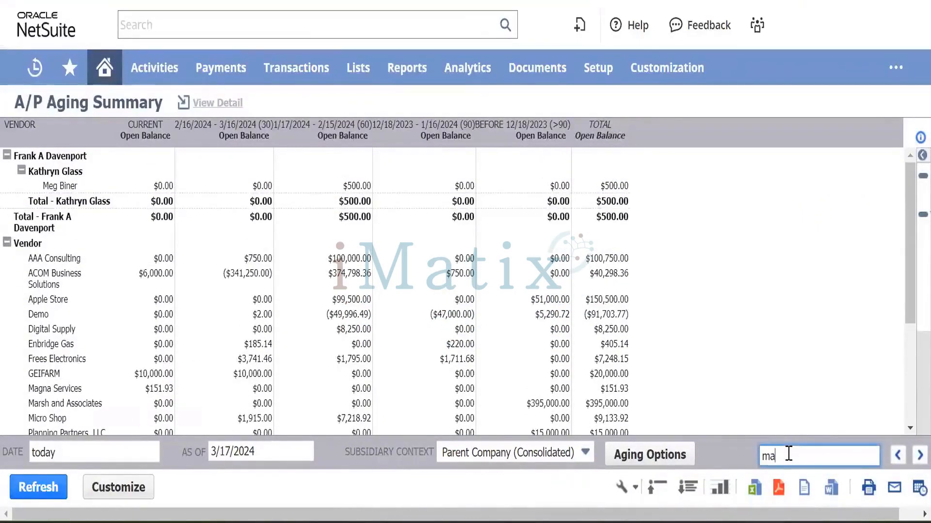
type("gna")
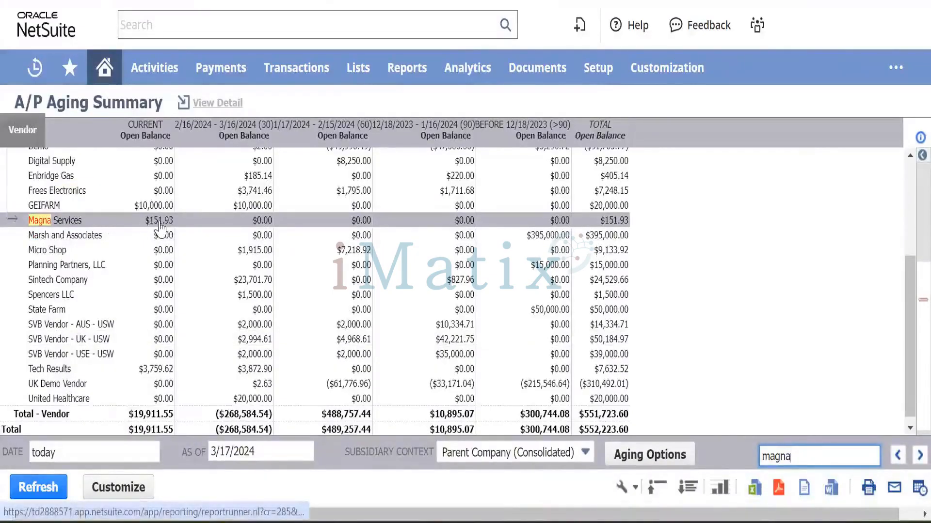
scroll(160, 228, "up", 1)
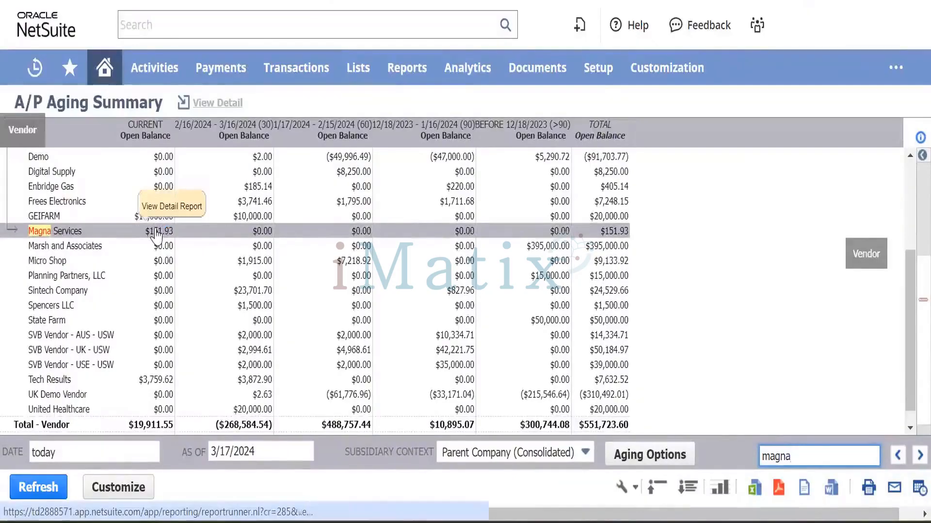
left_click(584, 452)
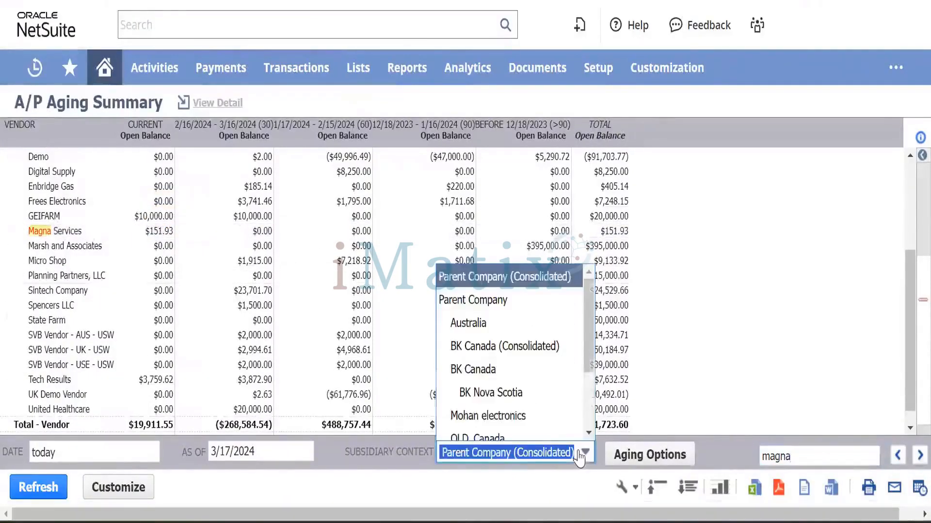
left_click(509, 390)
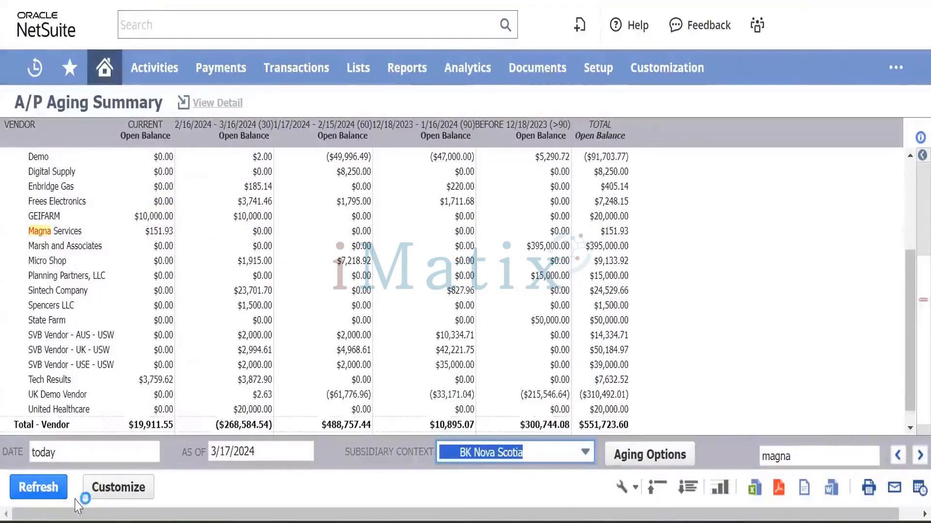
Refresh the summary for BK Nova Scotia and open Magna's $200.00 detail in a new tab.
left_click(26, 489)
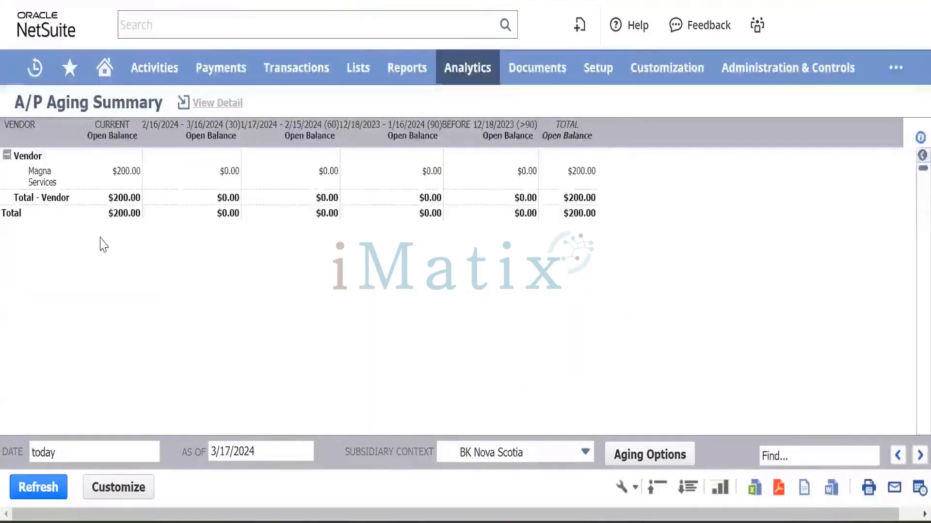
left_click(122, 180)
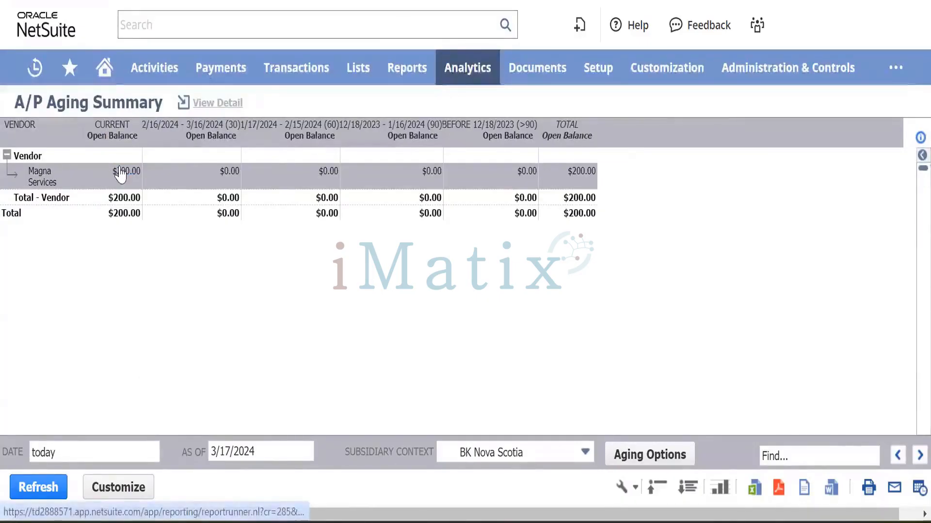
right_click(121, 175)
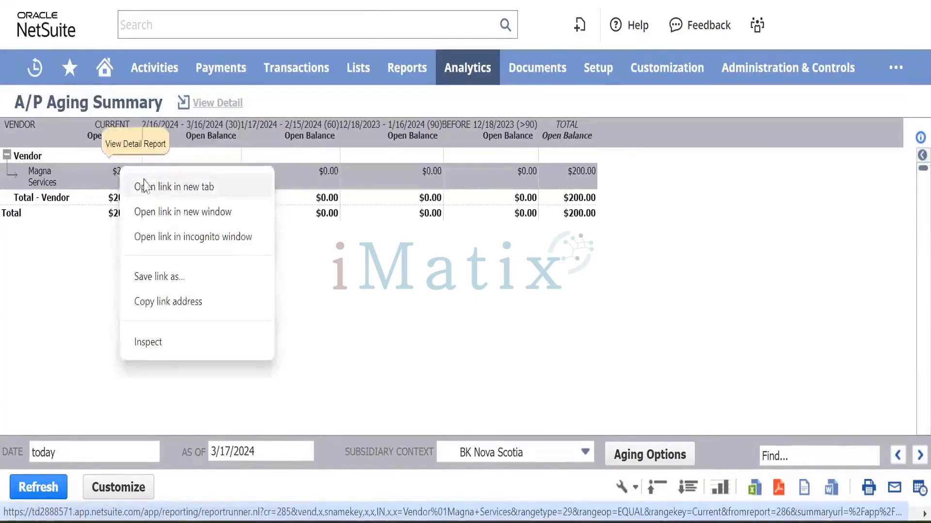
left_click(145, 180)
left_click(538, 1)
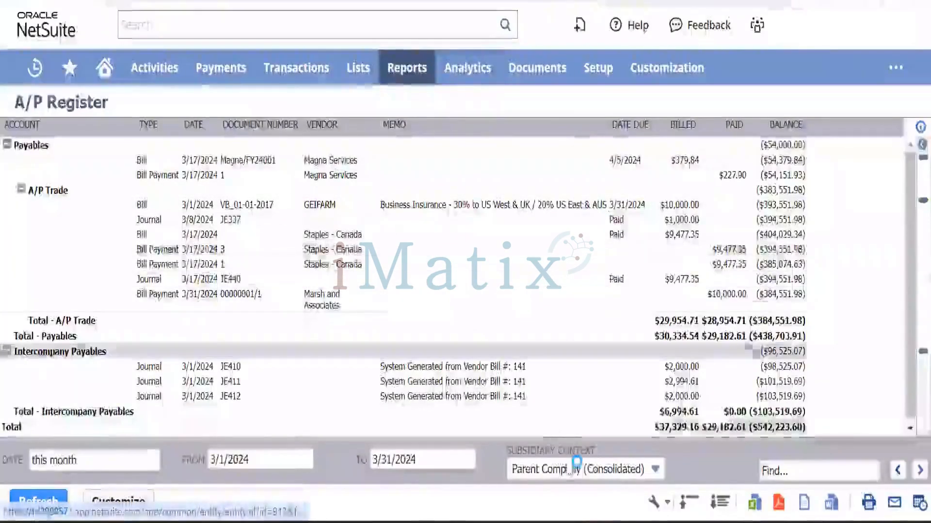
Rerun the A/P Register for BK Nova Scotia, then return to the Magna/FY24001 bill credit.
left_click(597, 481)
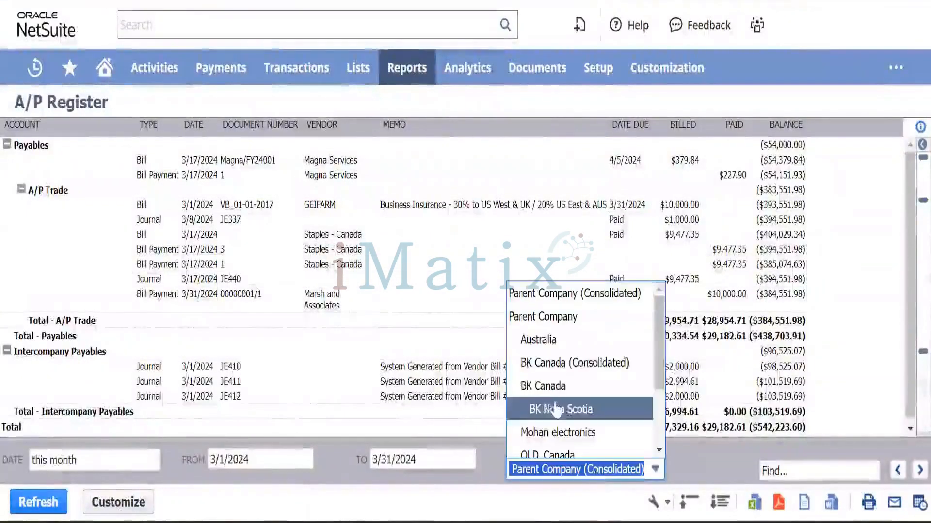
left_click(557, 407)
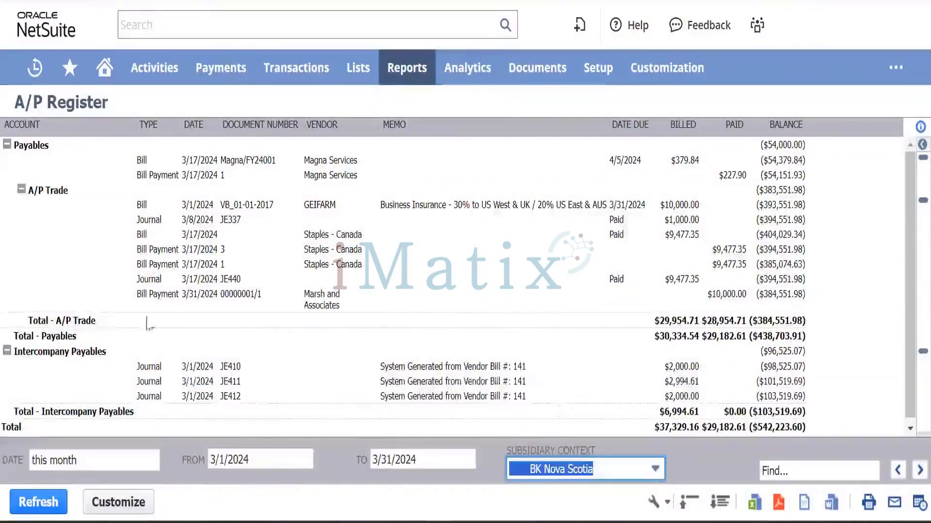
left_click(39, 503)
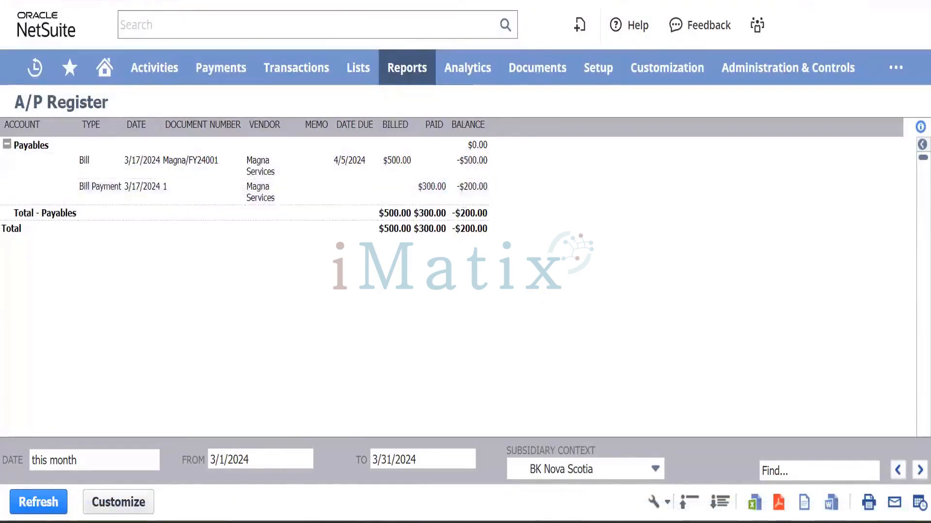
left_click(470, 1)
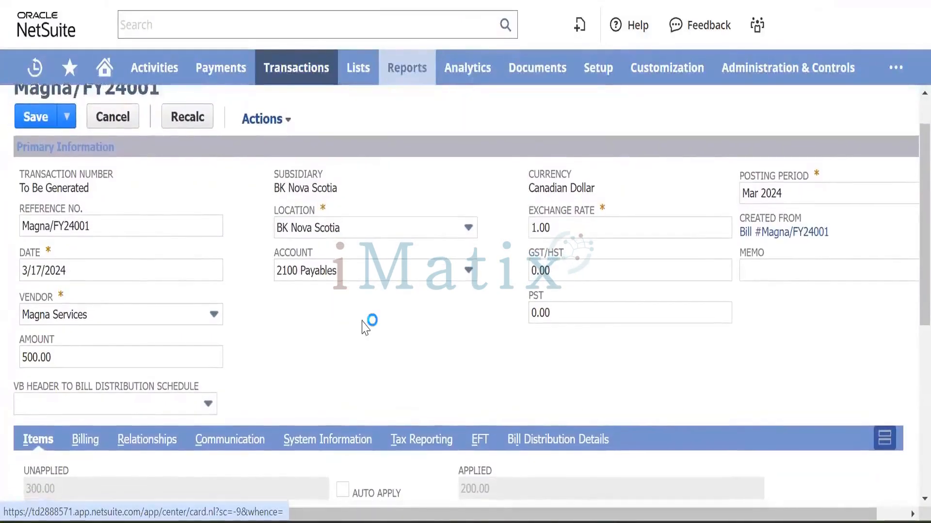
Change the Test Item 001 line rate to 200.00, leaving 0.00 unapplied and 200.00 applied.
scroll(364, 328, "down", 5)
scroll(364, 328, "down", 2)
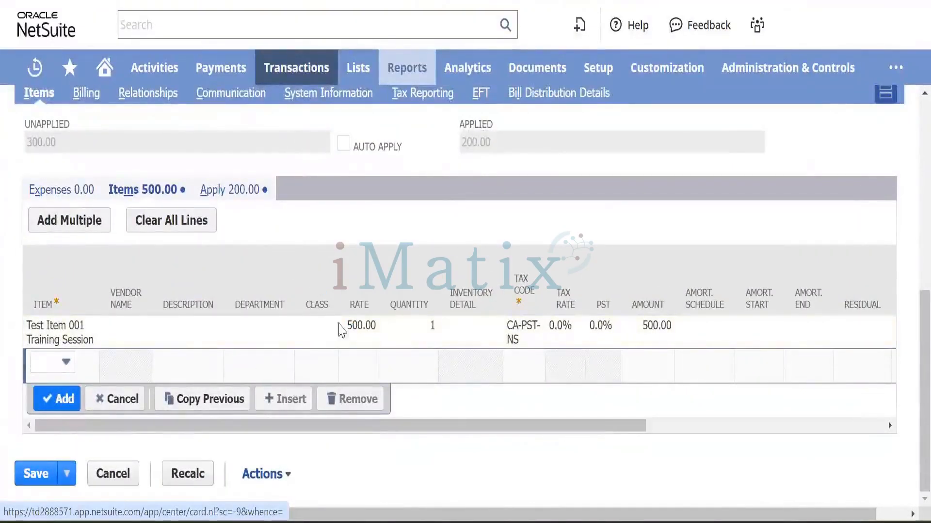
left_click(362, 324)
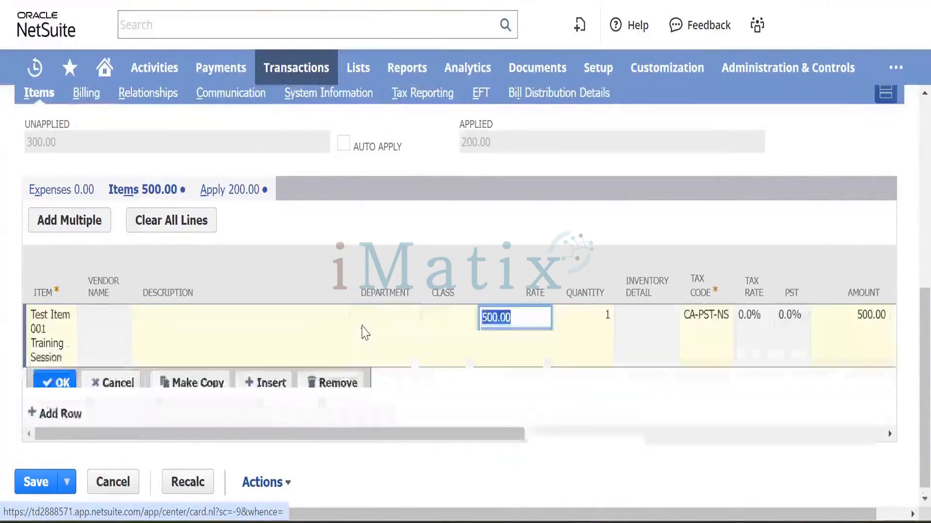
type("2")
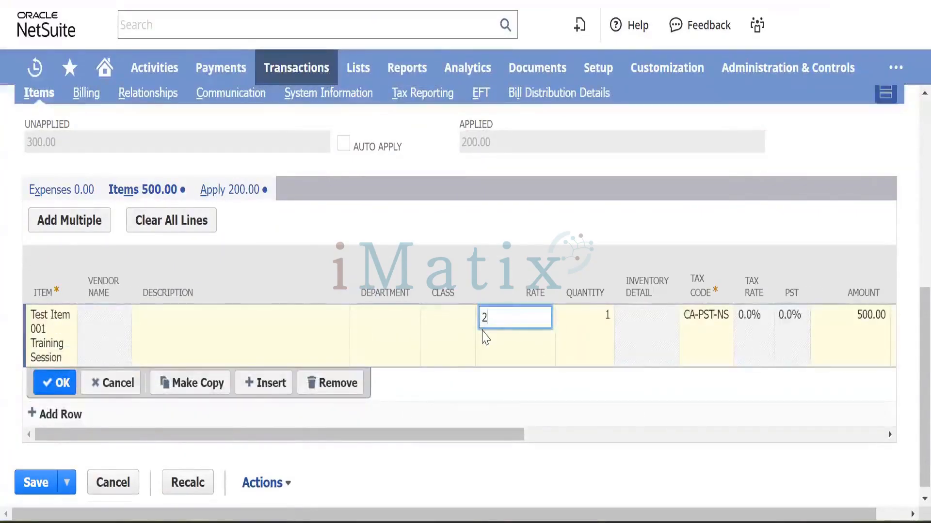
key("Tab")
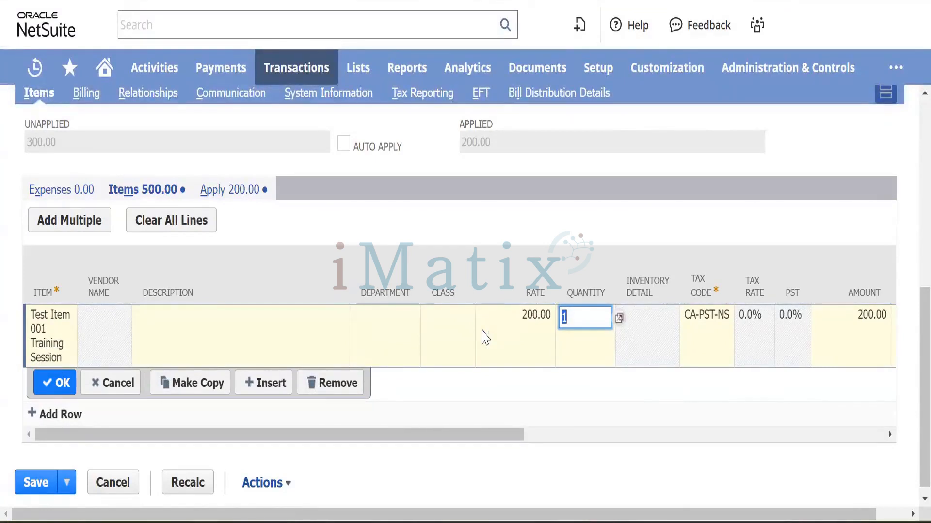
left_click(36, 384)
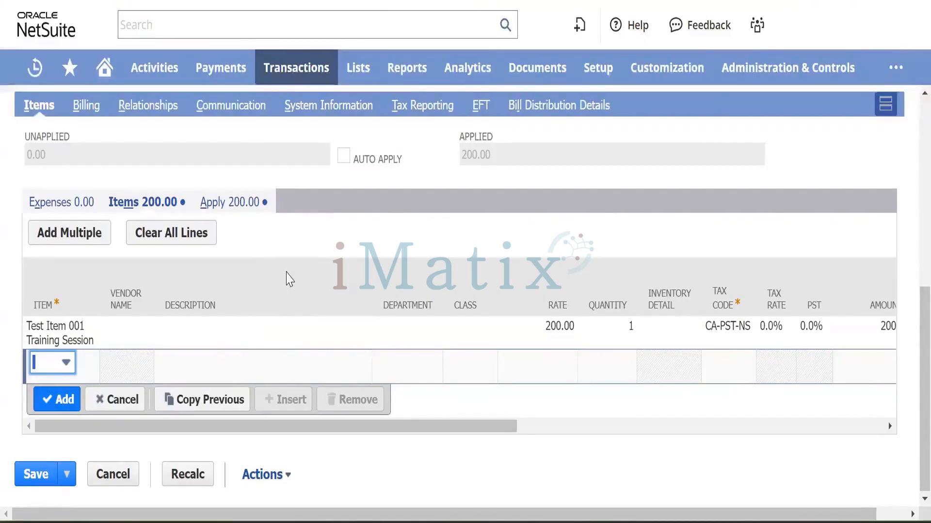
scroll(343, 223, "up", 8)
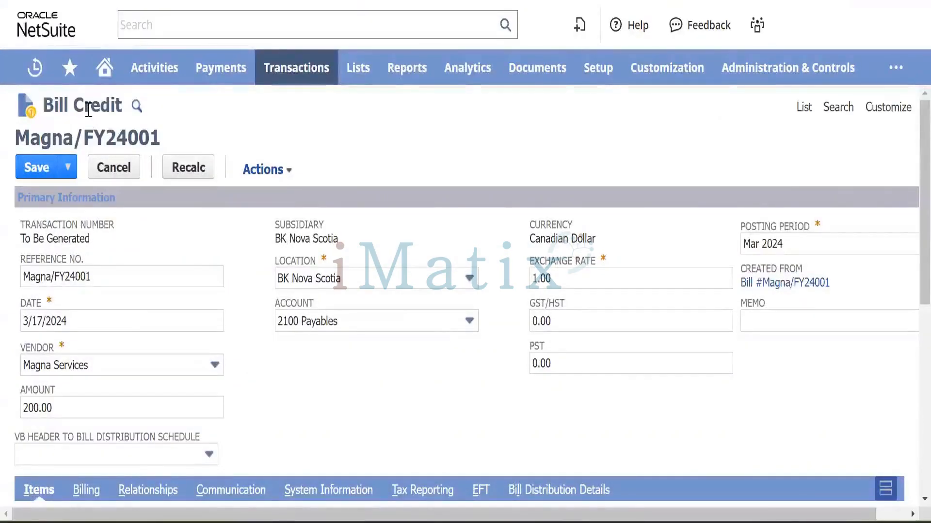
scroll(281, 361, "down", 8)
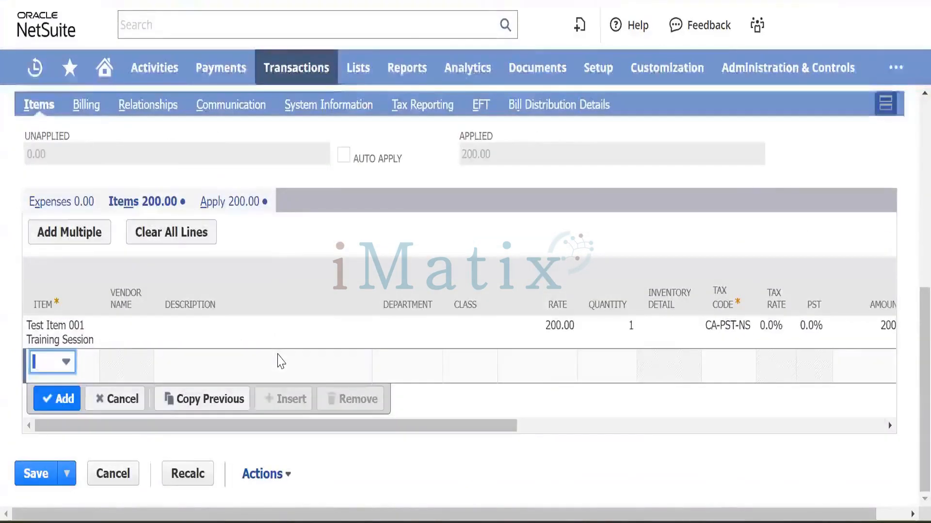
scroll(281, 361, "up", 2)
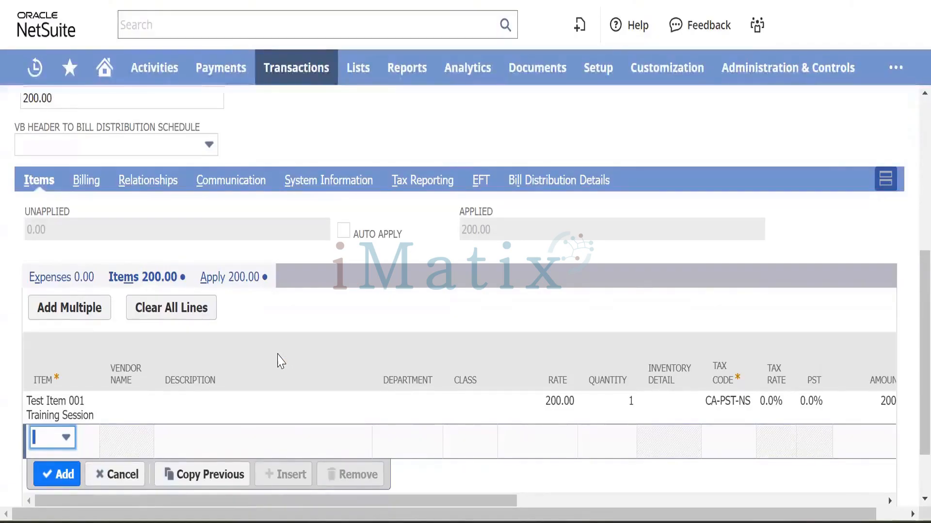
scroll(279, 361, "down", 2)
Check the credit's application to bill Magna/FY24001 and recalculate its totals.
left_click(238, 203)
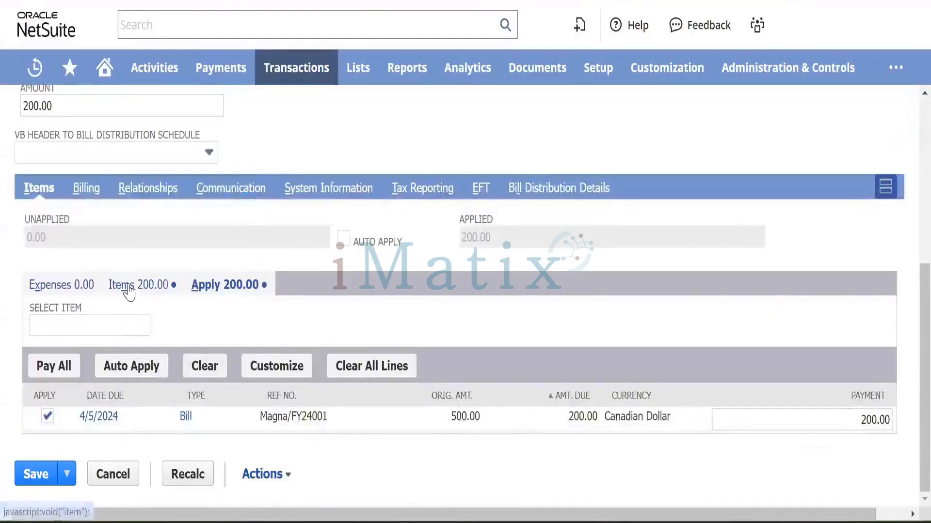
left_click(129, 286)
scroll(180, 364, "down", 2)
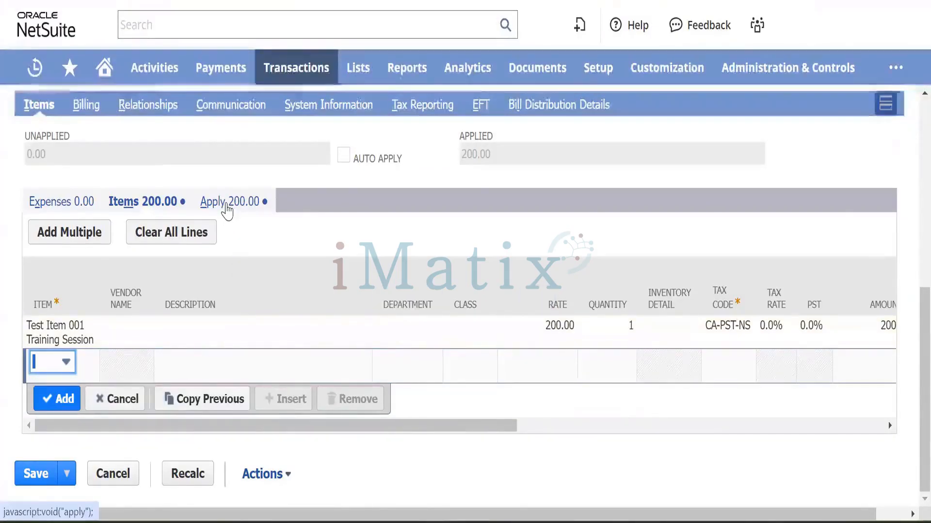
left_click(226, 210)
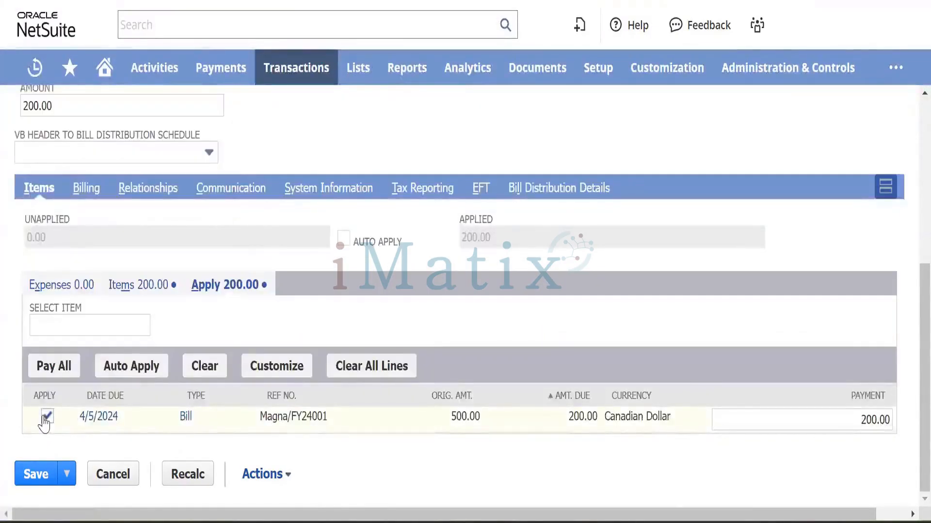
left_click(206, 474)
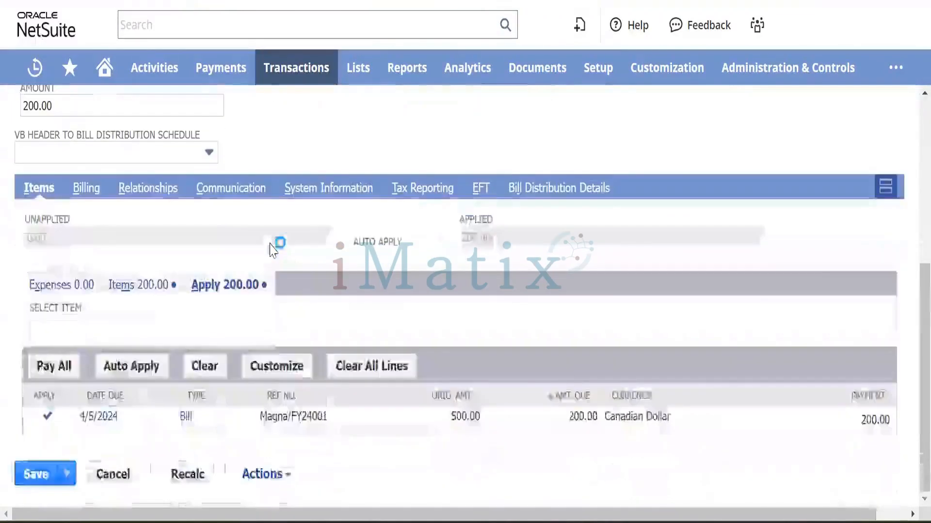
Review the 200.00 credit's item lines, then return to the A/P Aging Summary.
left_click(148, 290)
scroll(238, 286, "down", 2)
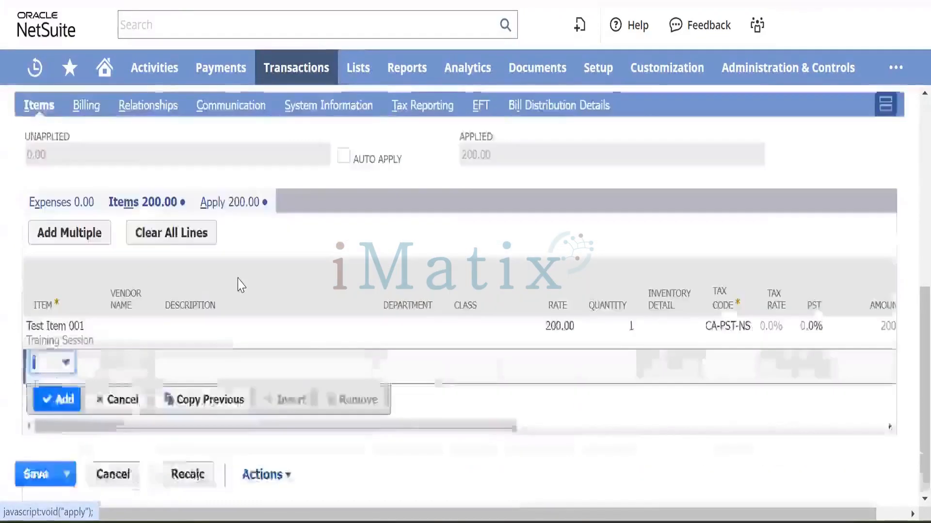
scroll(239, 284, "up", 6)
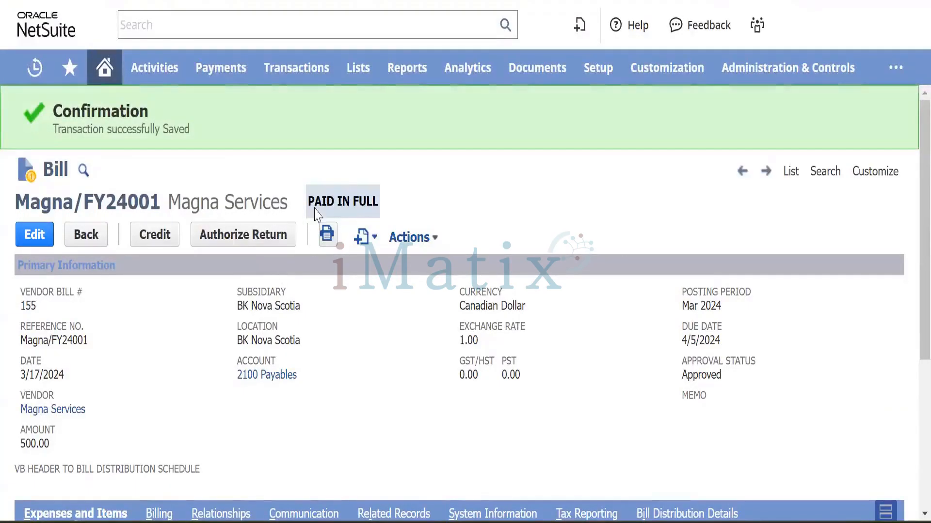
scroll(270, 310, "down", 4)
scroll(270, 311, "down", 1)
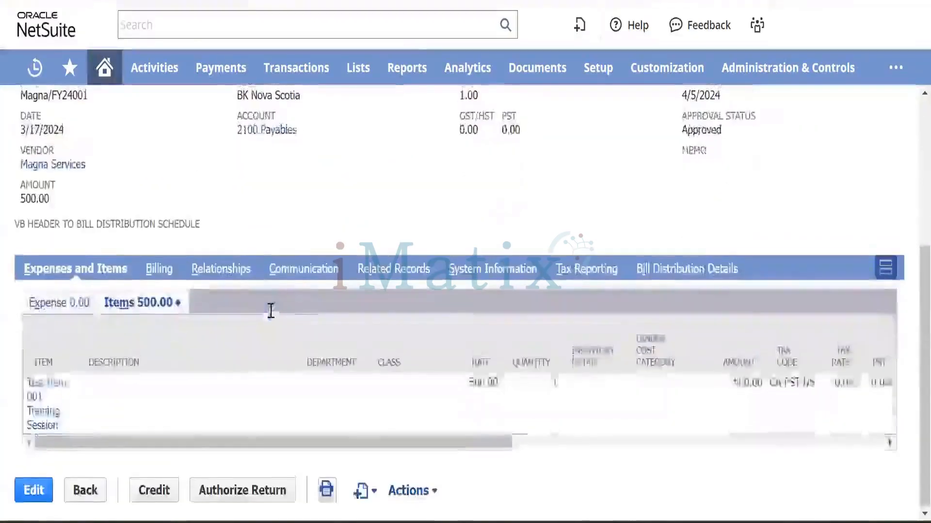
scroll(271, 311, "up", 1)
left_click(500, 1)
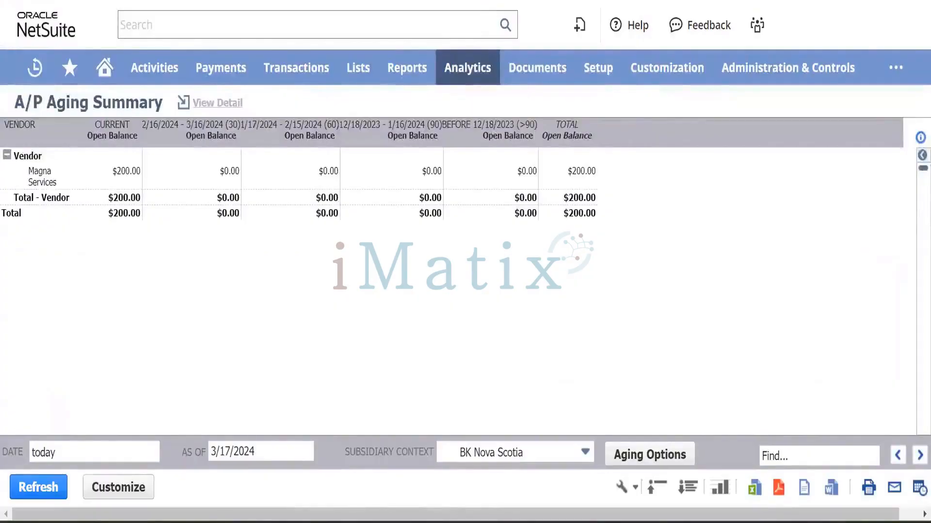
Refresh the A/P Aging Summary and A/P Register so the register shows the 200.00 Magna bill credit and $0.00 Payables.
key("F5")
left_click(507, 127)
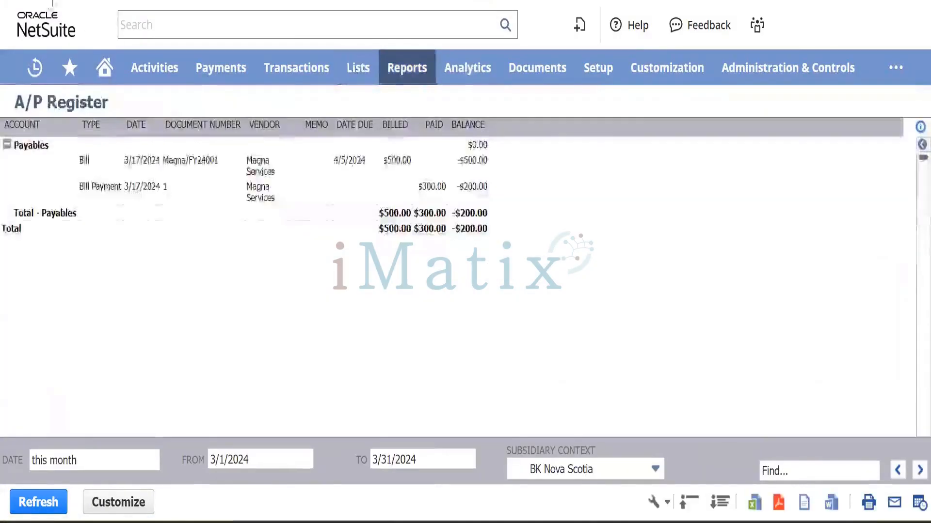
key("alt+Left")
left_click(517, 129)
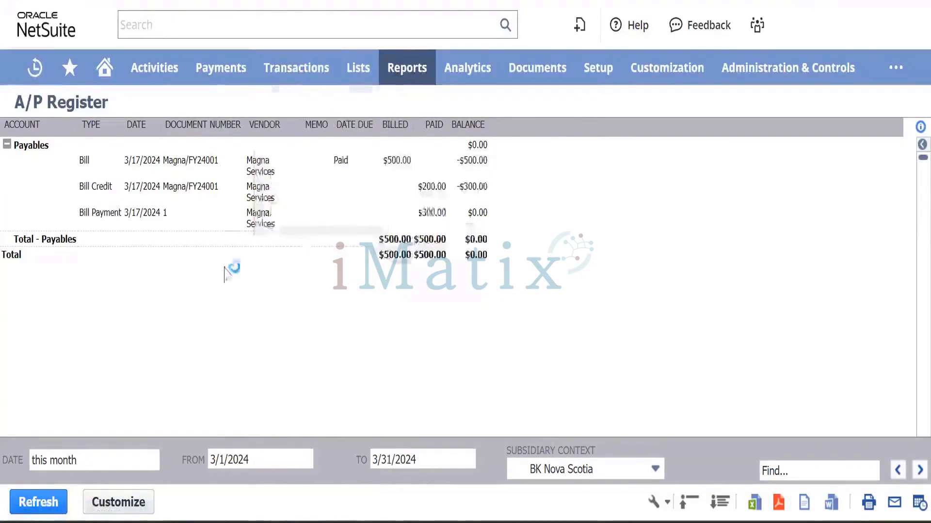
mouse_move(286, 74)
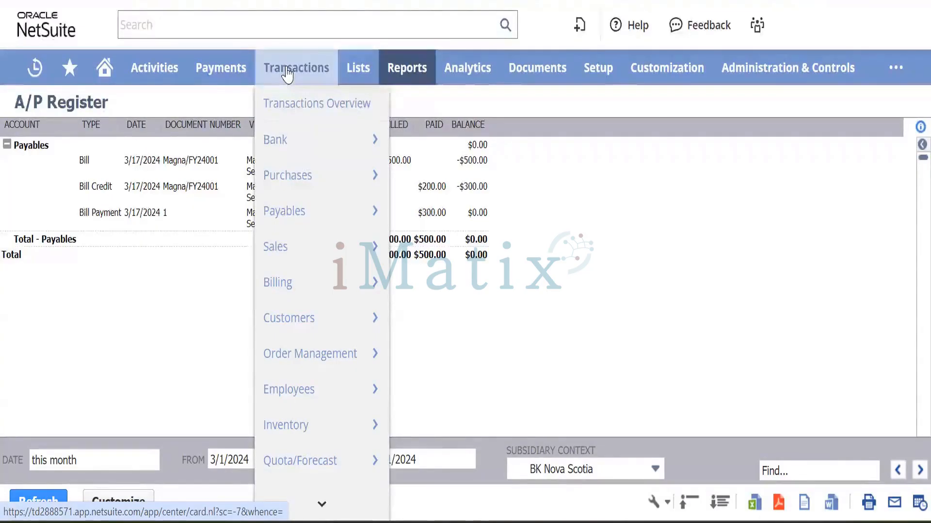
mouse_move(291, 155)
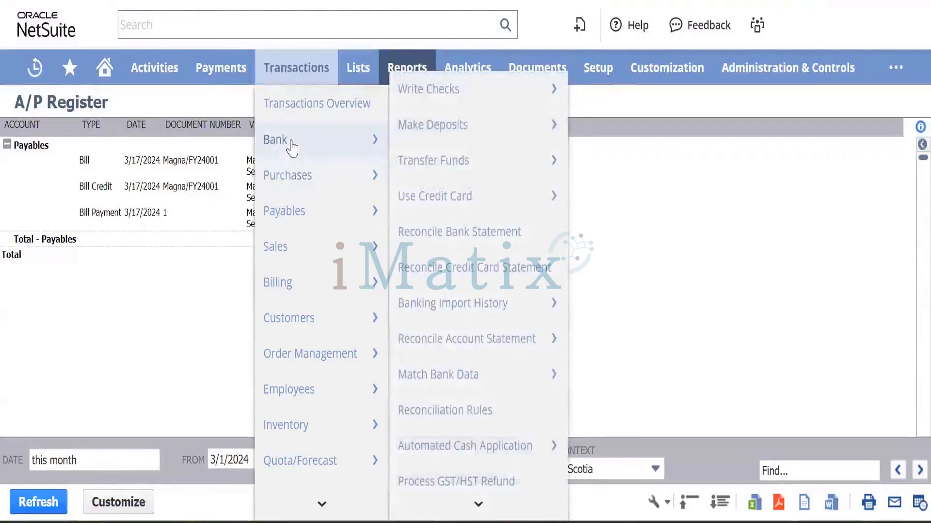
mouse_move(297, 213)
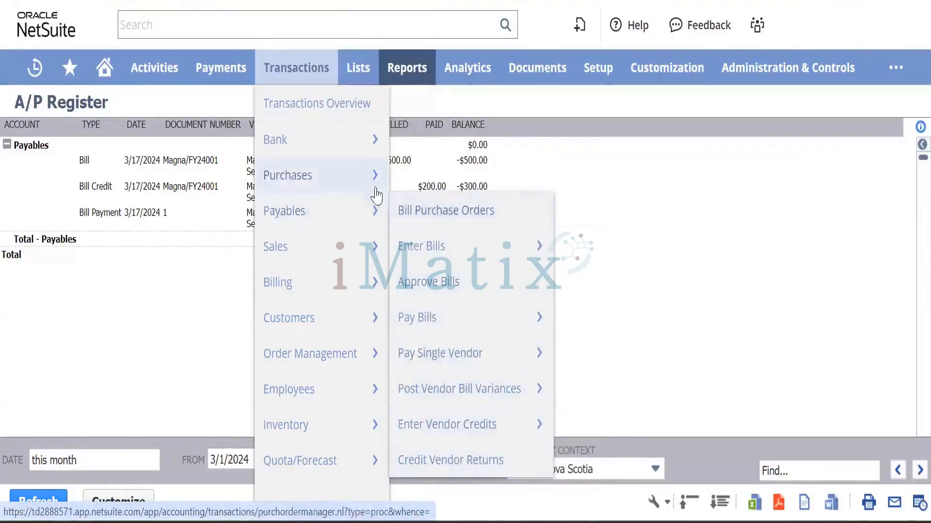
mouse_move(344, 187)
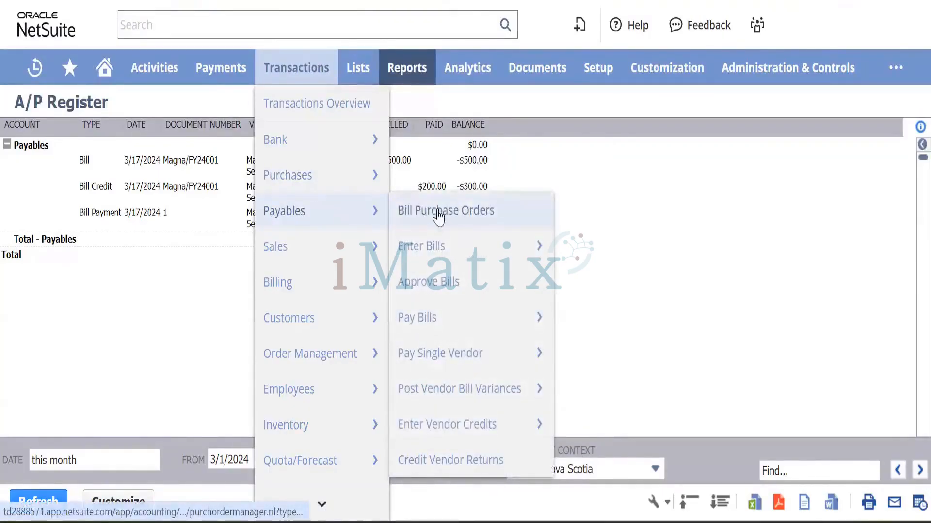
left_click(442, 362)
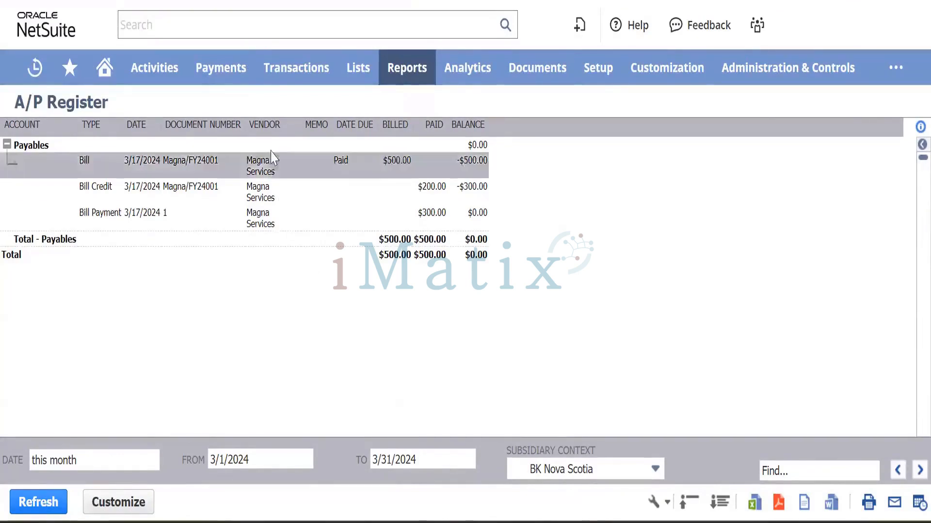
mouse_move(272, 65)
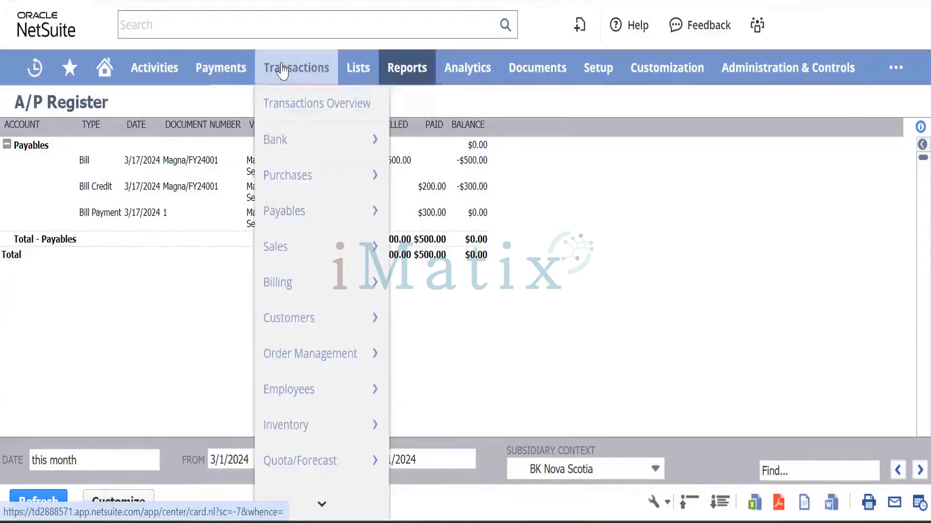
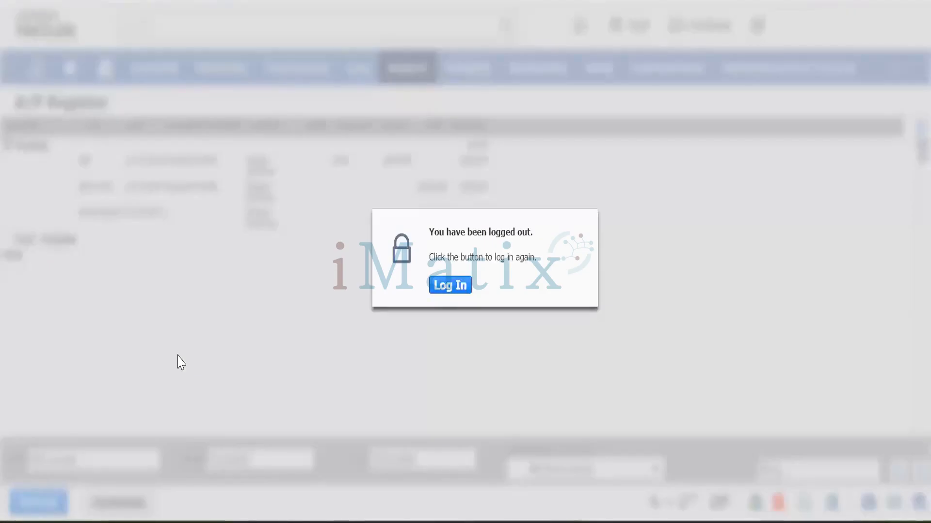
Log back in from the 'You have been logged out' dialog to reach the Home dashboard.
left_click(438, 287)
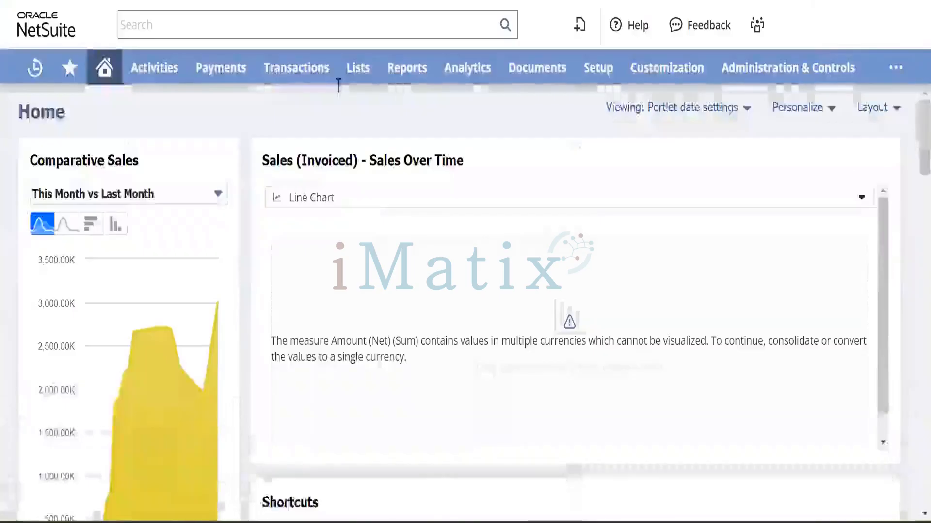
Open Magna Services' bill Magna/FY24001 from the Enter Bills list.
mouse_move(291, 67)
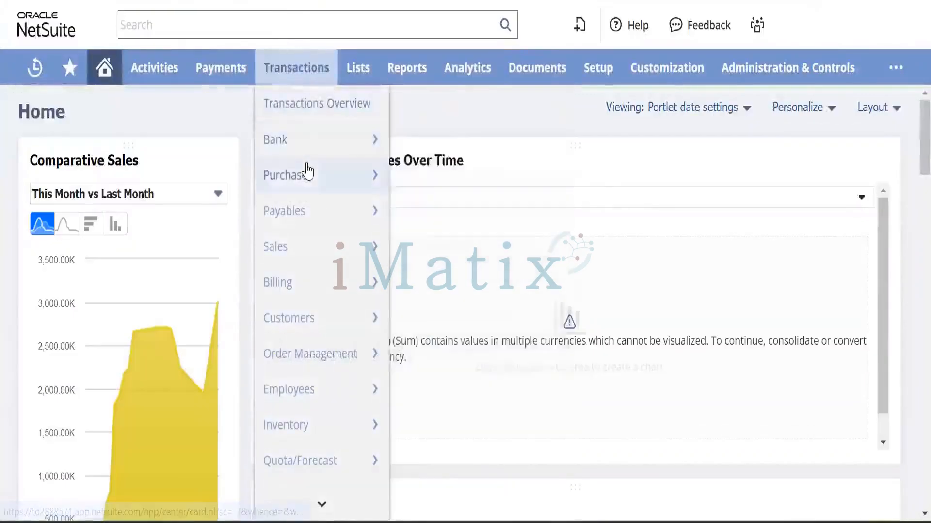
mouse_move(310, 211)
mouse_move(473, 247)
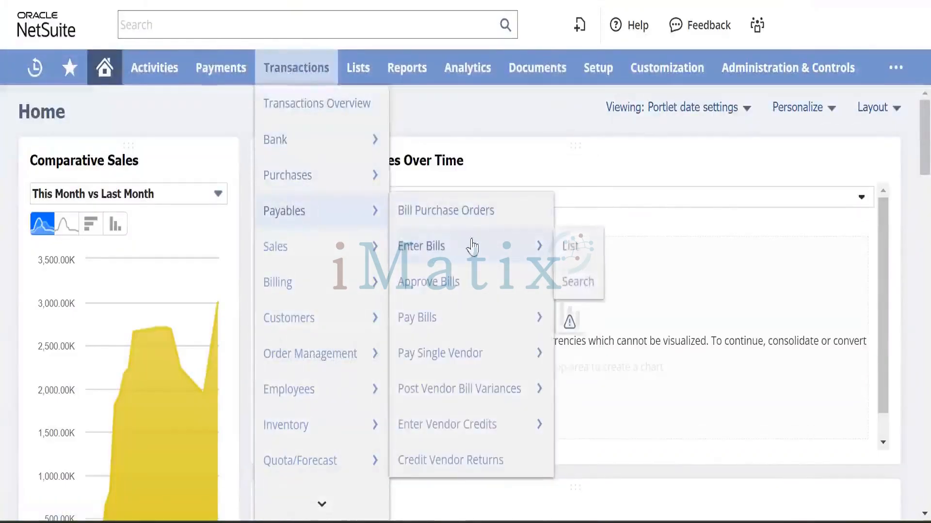
left_click(580, 246)
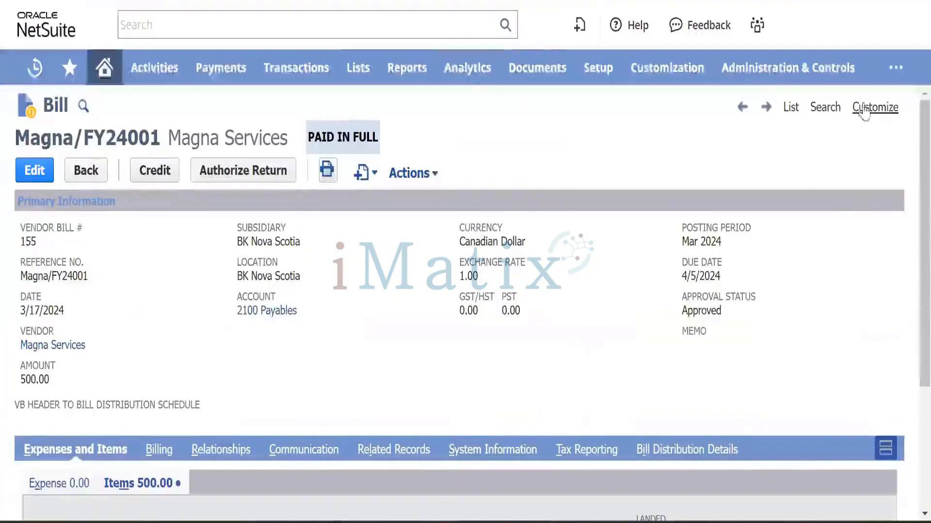
mouse_move(868, 109)
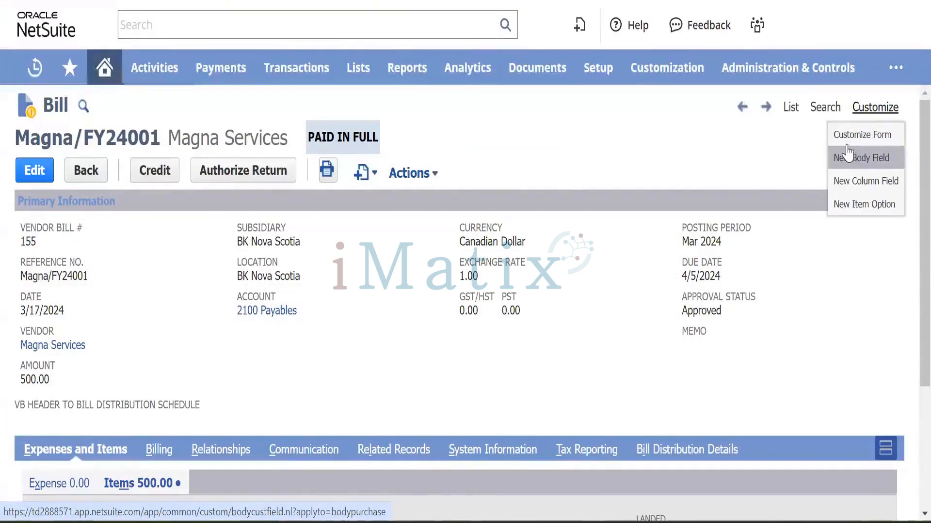
mouse_move(664, 80)
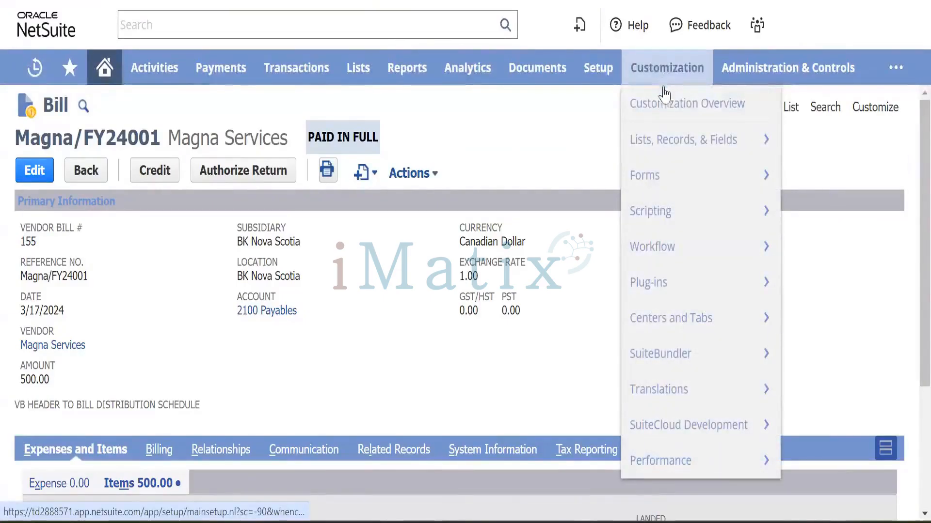
mouse_move(668, 146)
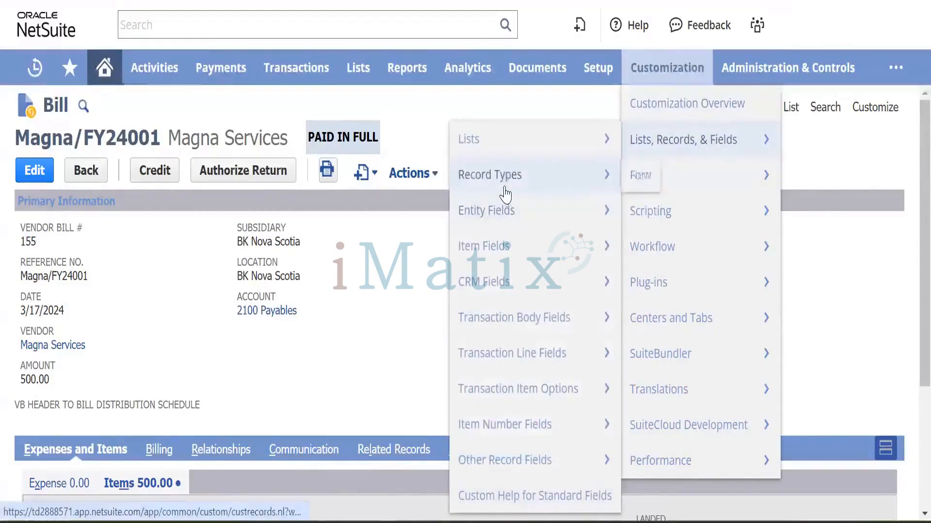
mouse_move(499, 223)
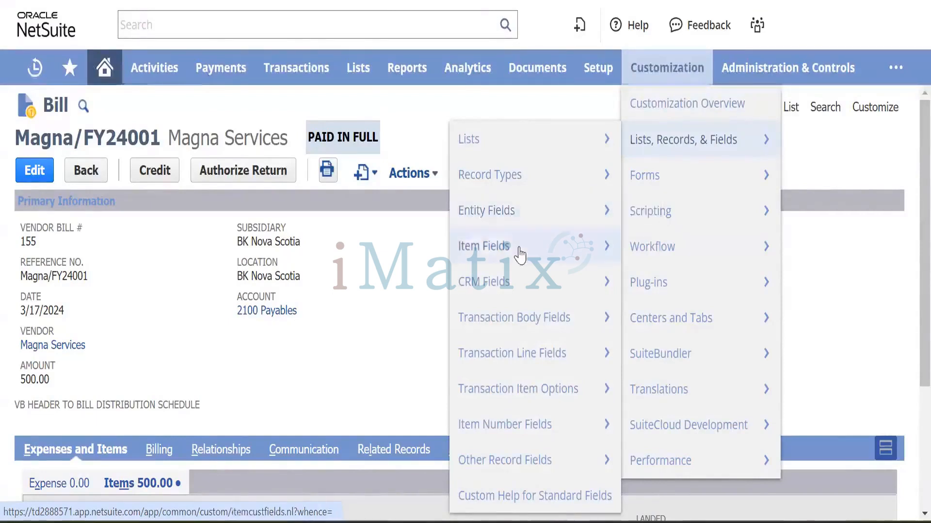
mouse_move(520, 254)
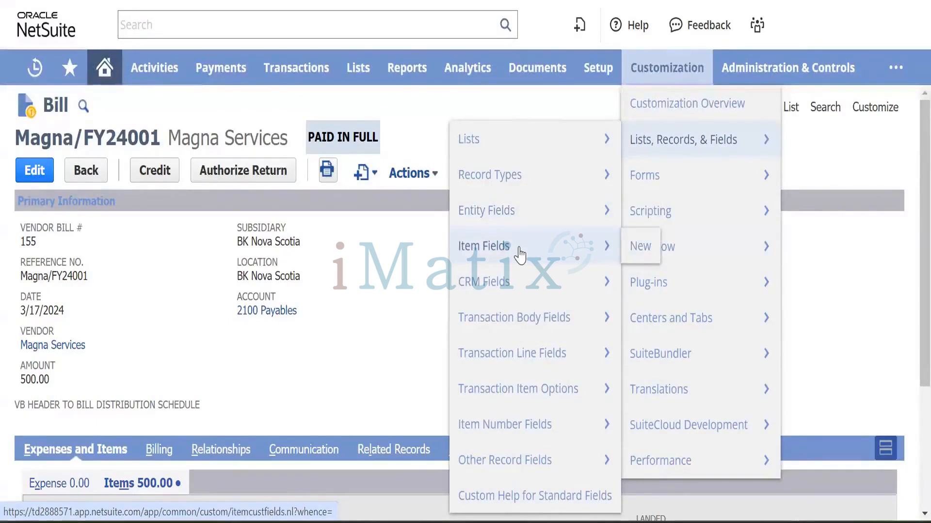
mouse_move(533, 284)
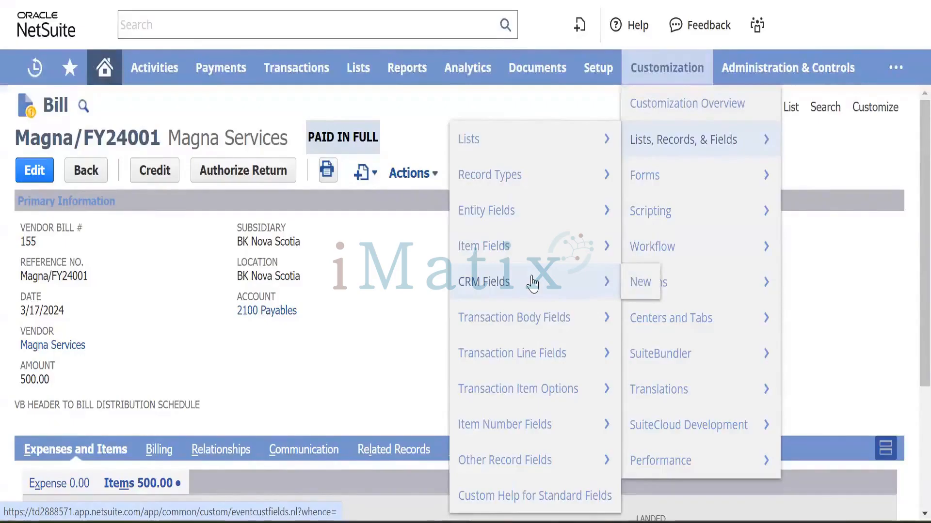
mouse_move(535, 325)
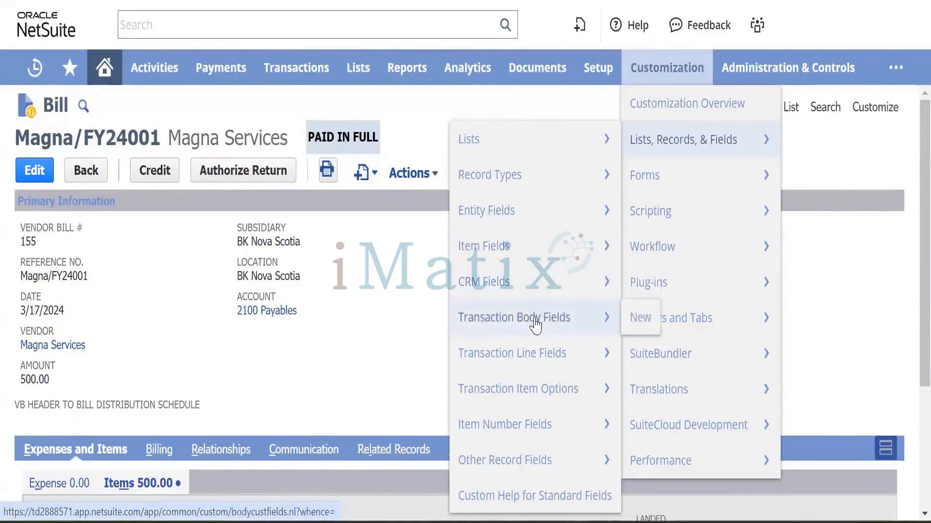
mouse_move(548, 361)
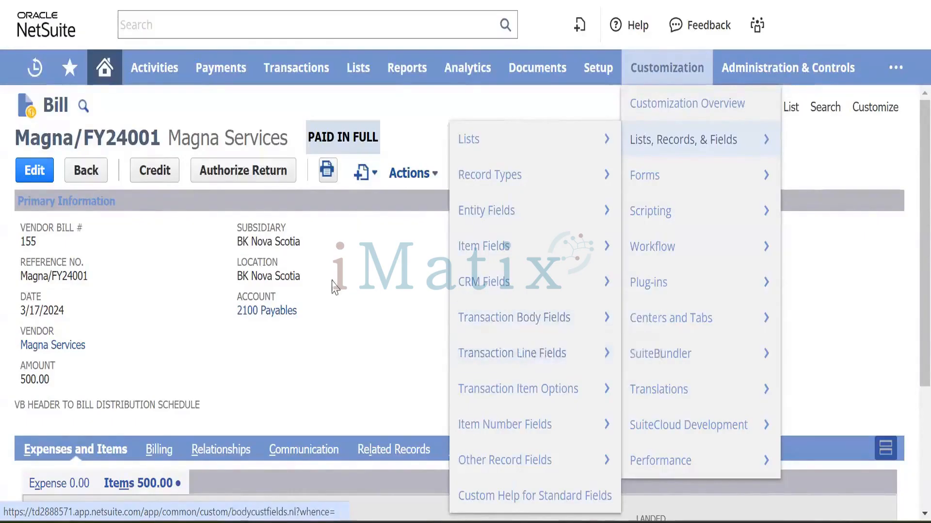
scroll(329, 296, "down", 5)
scroll(329, 295, "up", 4)
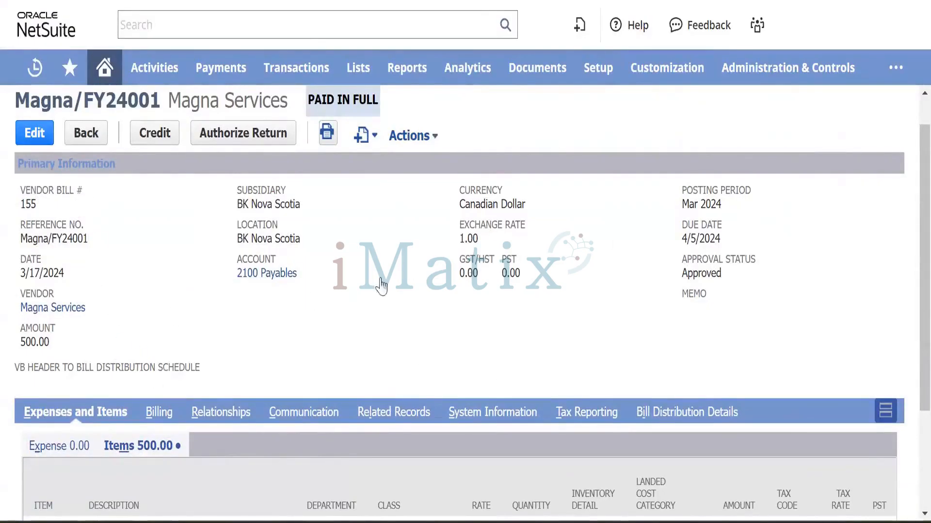
Review the bill's Items sublist, then its Billing and Relationships subtabs.
scroll(124, 345, "down", 3)
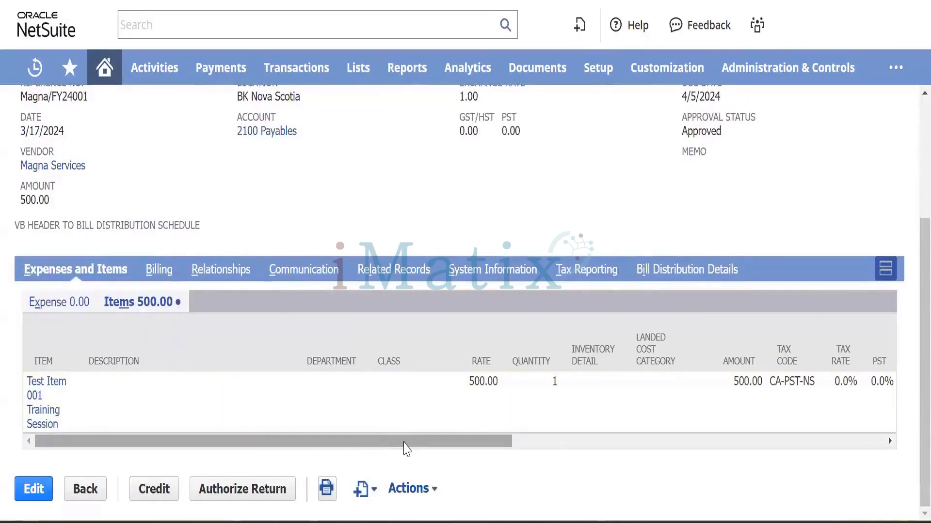
left_click_drag(407, 447, 339, 436)
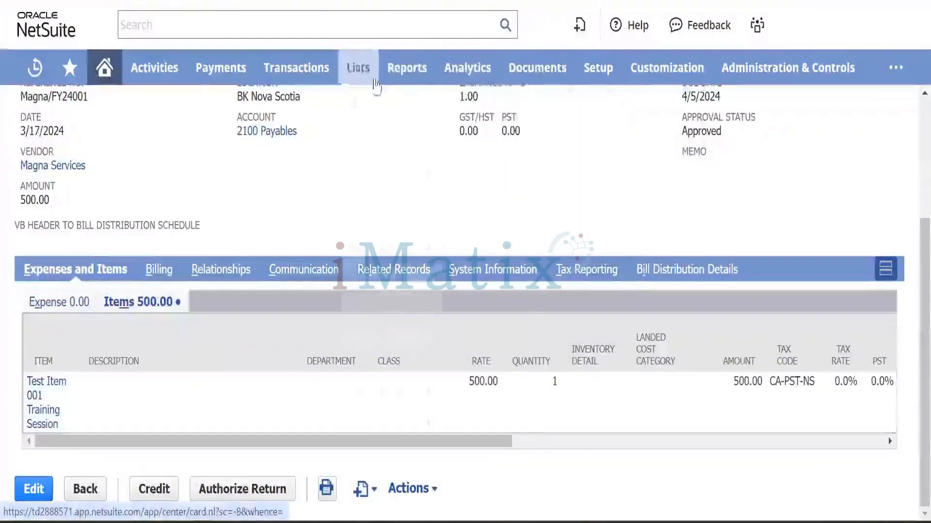
mouse_move(664, 70)
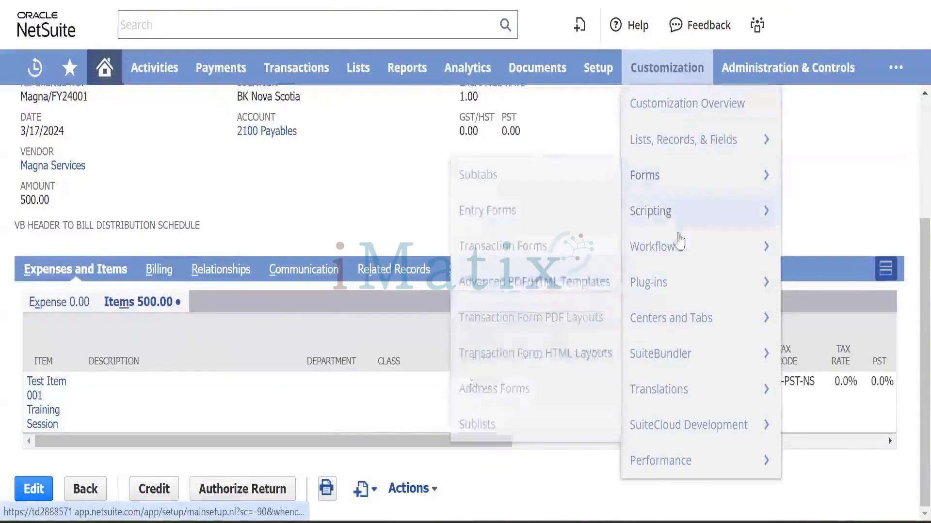
mouse_move(648, 157)
mouse_move(547, 358)
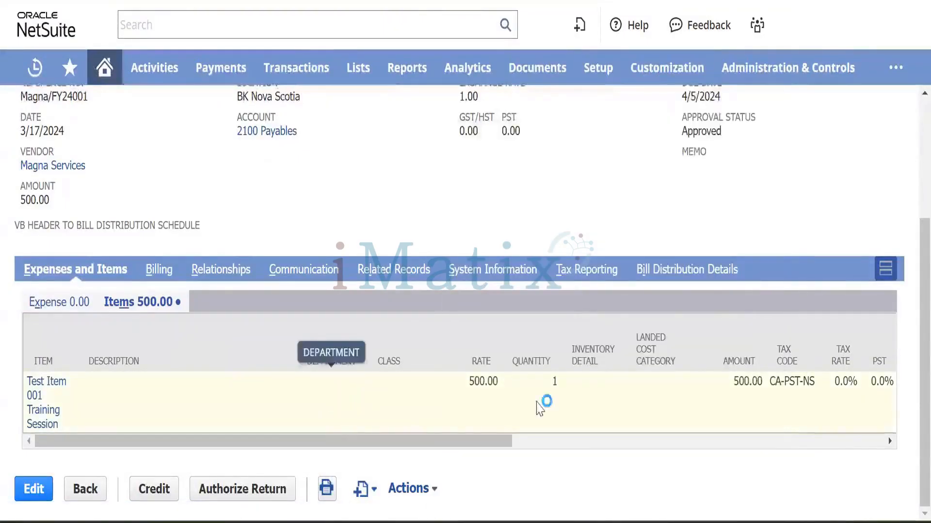
scroll(629, 399, "right", 10)
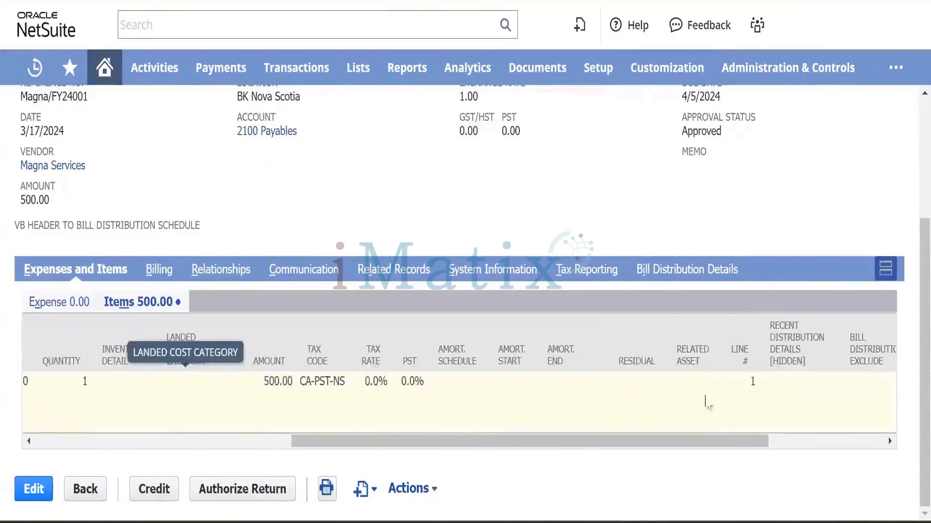
scroll(575, 407, "left", 5)
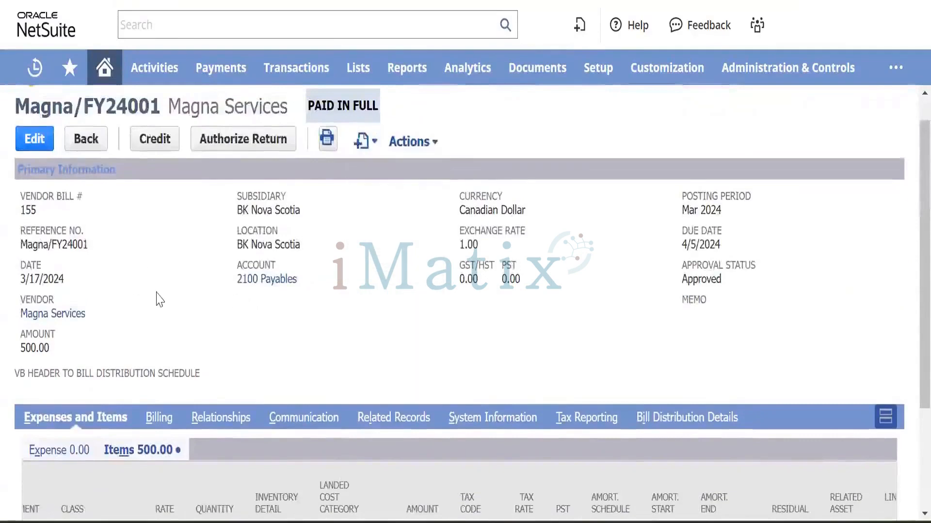
scroll(156, 297, "down", 1)
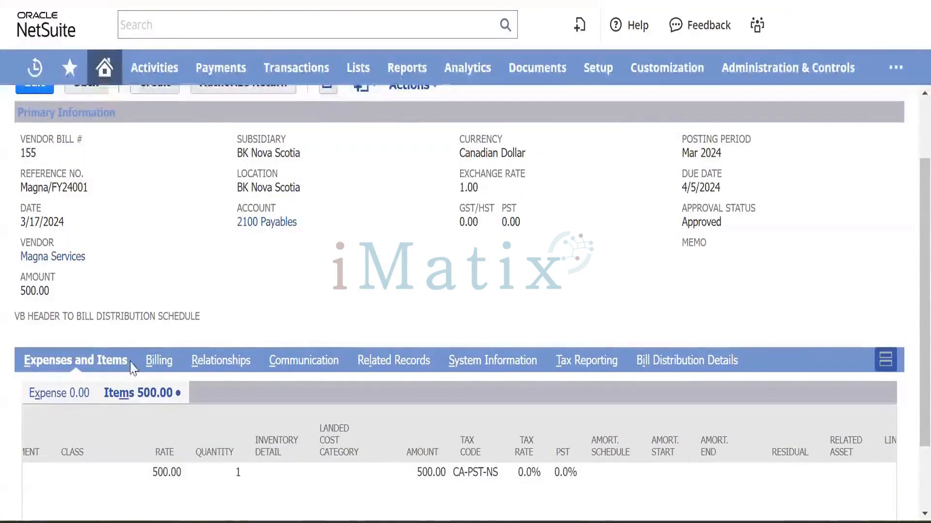
left_click(157, 366)
scroll(237, 430, "up", 1)
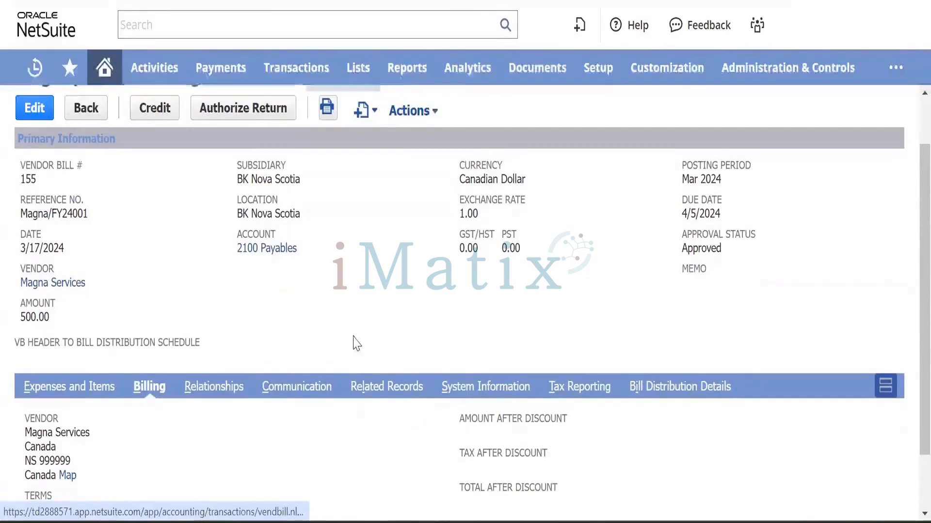
left_click(215, 388)
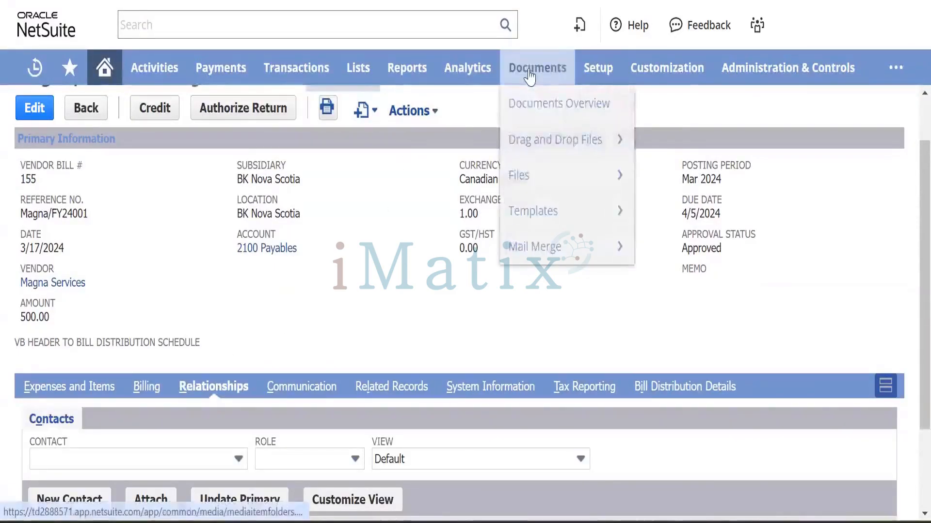
Start a new Transaction Body Field under Customization > Lists, Records, & Fields.
mouse_move(623, 85)
mouse_move(660, 140)
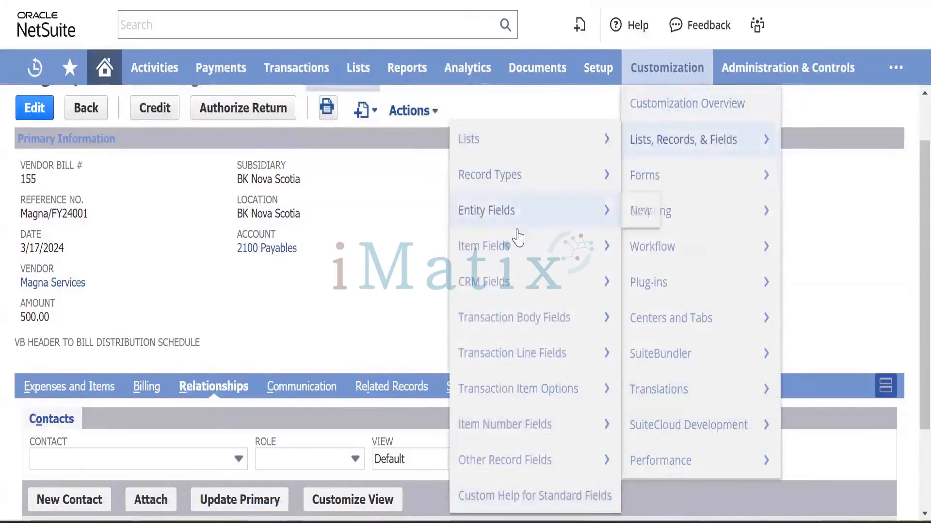
mouse_move(521, 318)
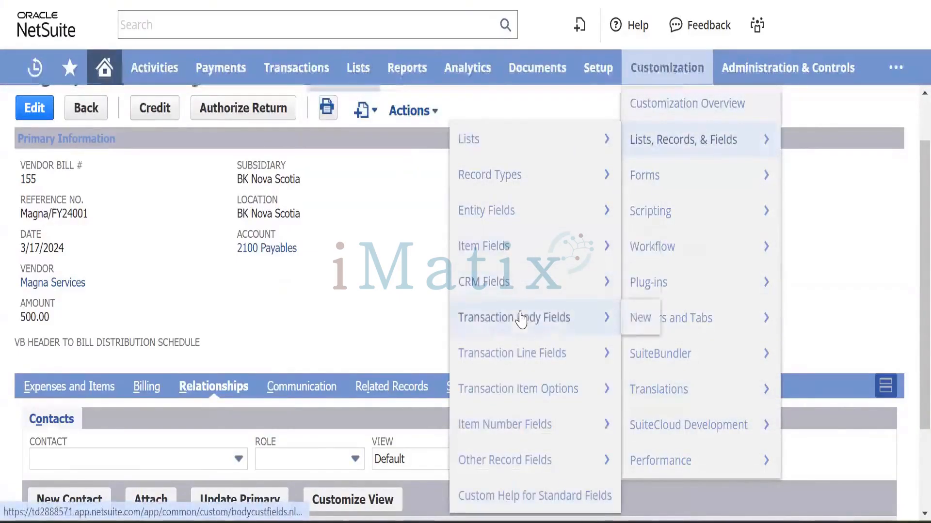
left_click(638, 318)
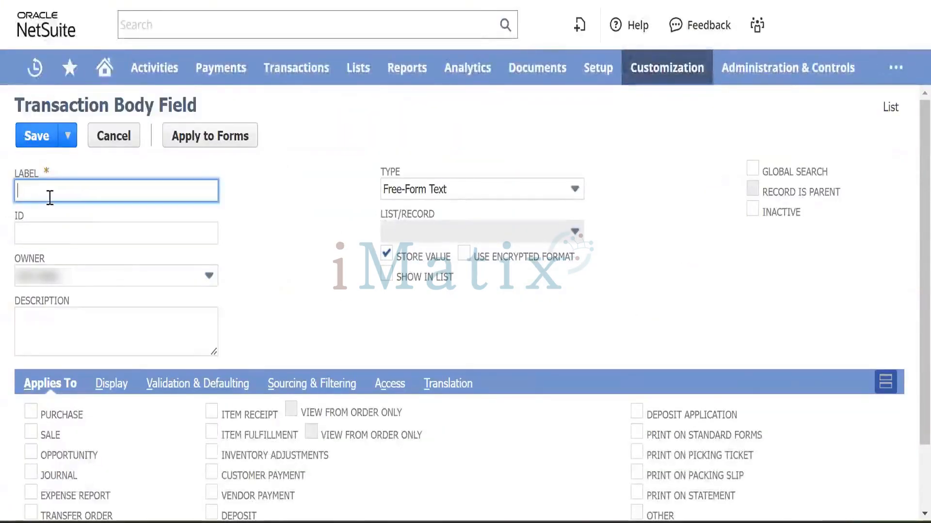
Label the field 'Invoice Date' and describe it as the invoice date received from the vendor.
scroll(111, 281, "down", 2)
scroll(114, 281, "up", 2)
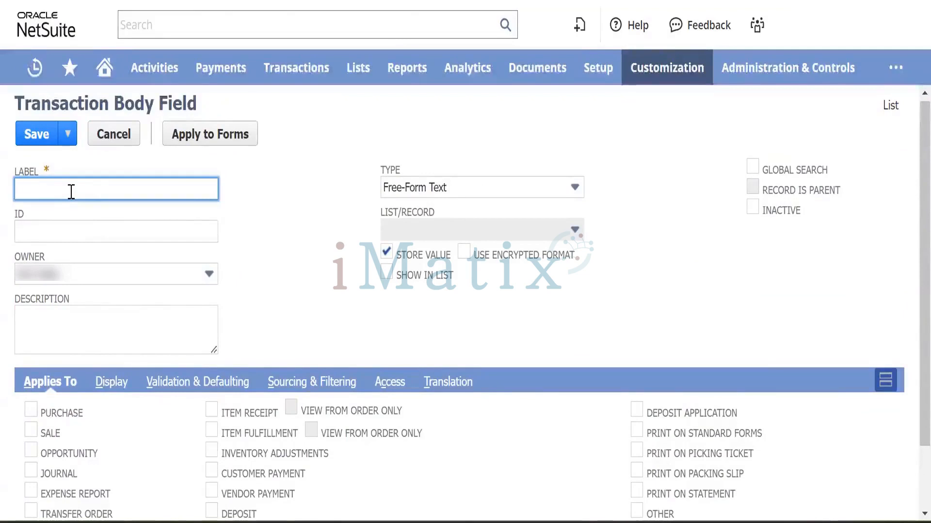
type("I")
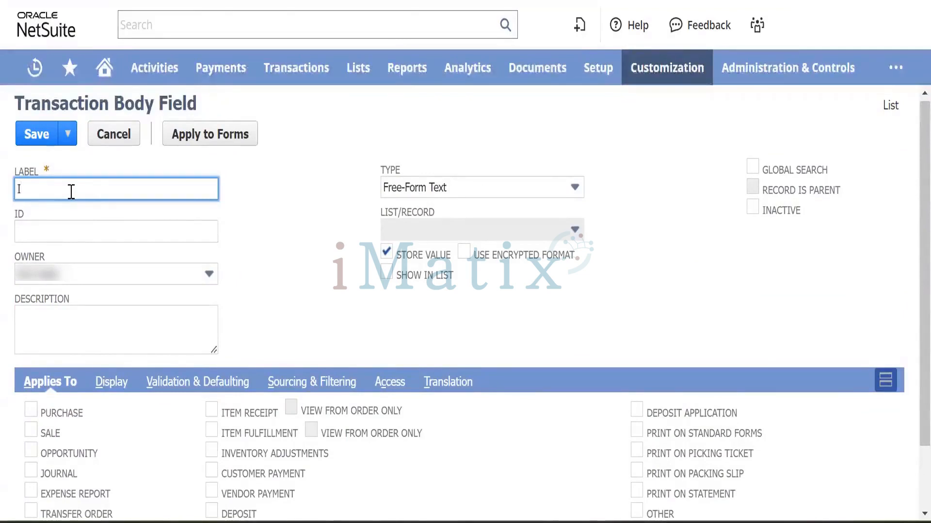
type("nvoice Date")
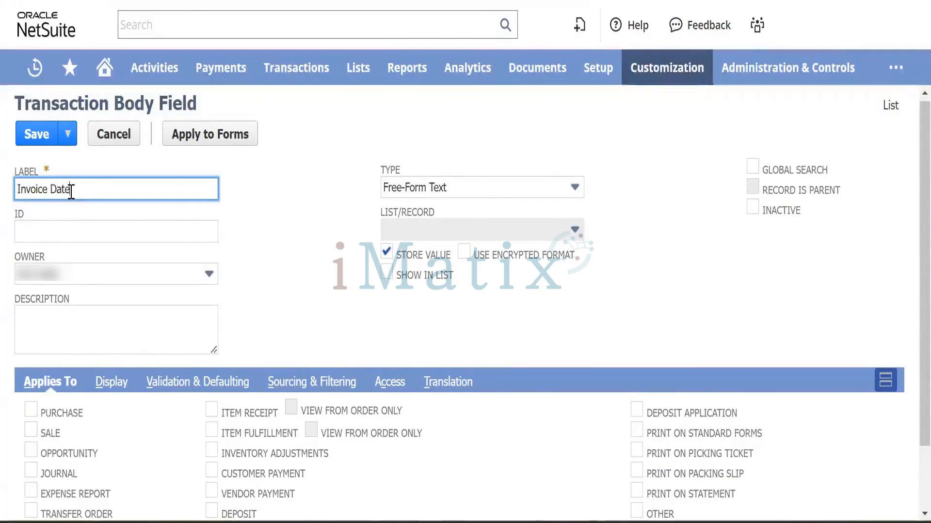
key("Tab")
key("Tab")
key("Tab")
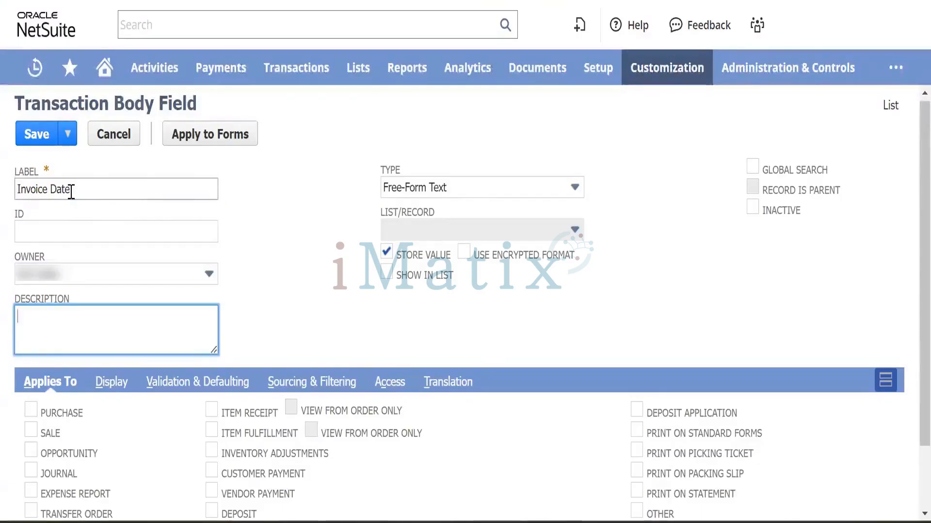
type("Entrr")
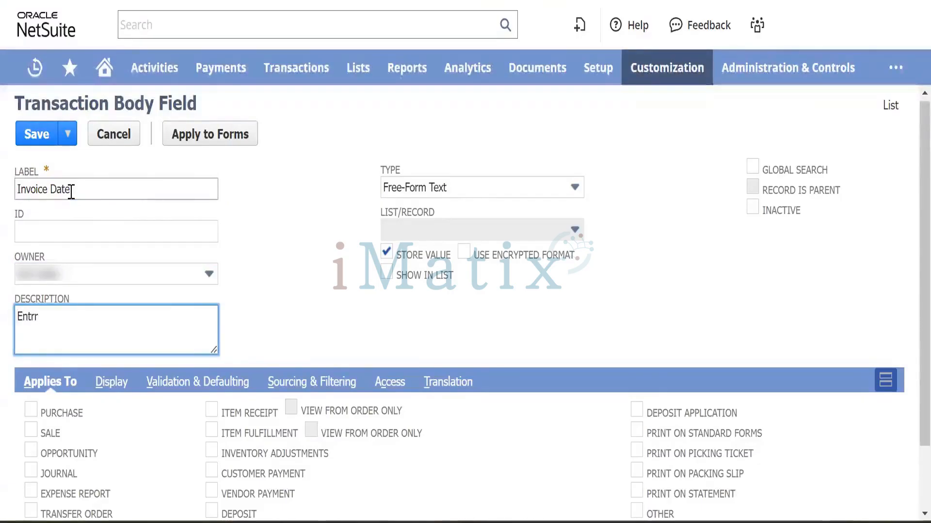
key("BackSpace")
key("BackSpace")
type("er the date of the invoice")
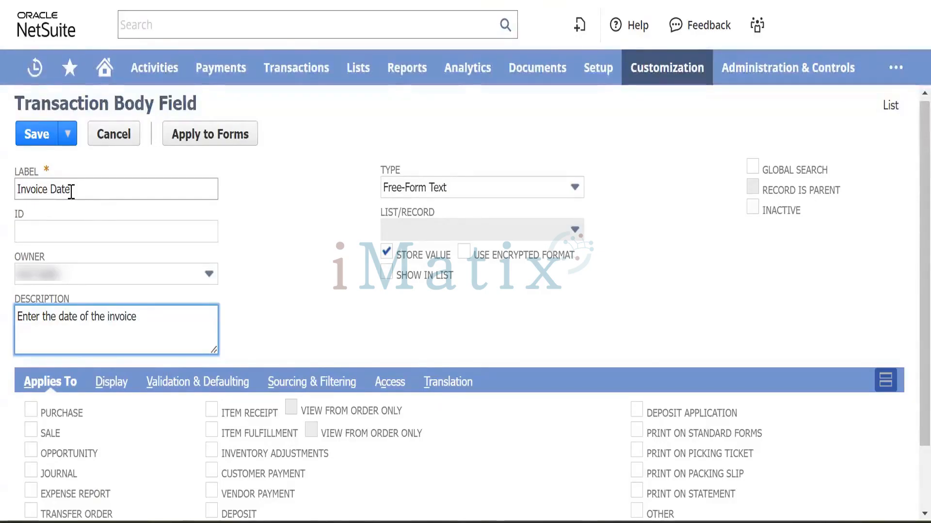
type("receive")
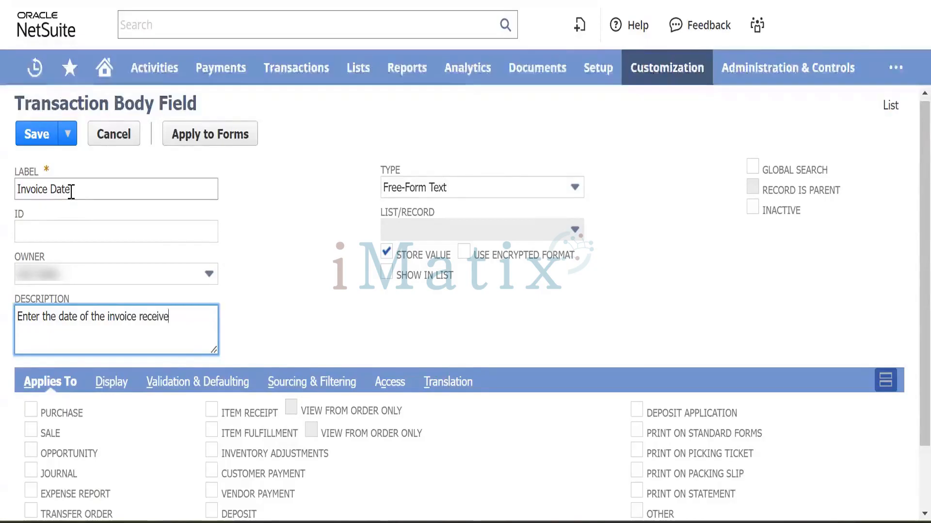
type("d from ")
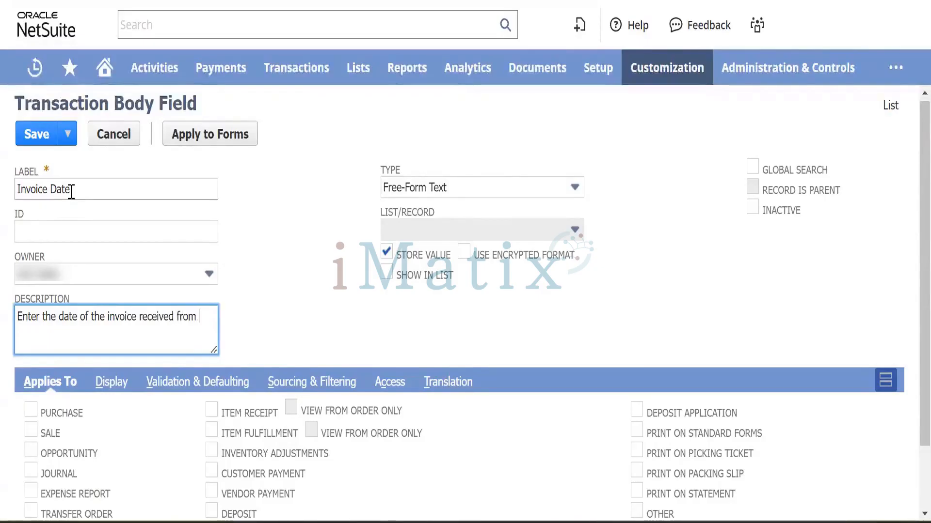
type("the vend")
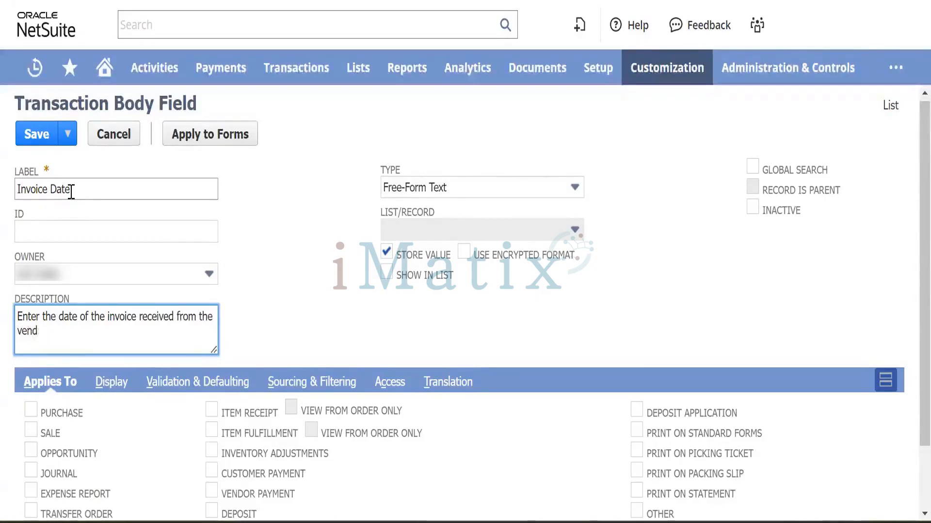
type("or")
key("Tab")
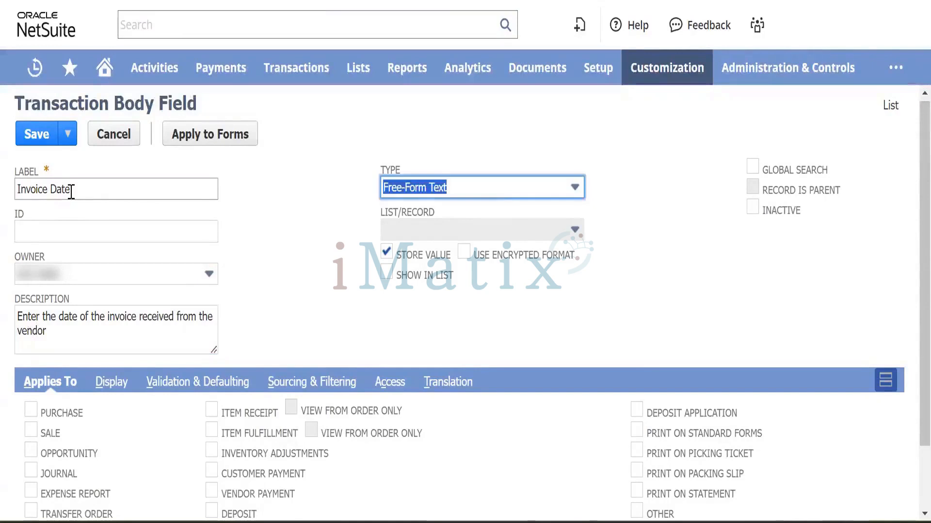
Try Date/Time as the field type, then switch it to List/Record.
left_click(512, 187)
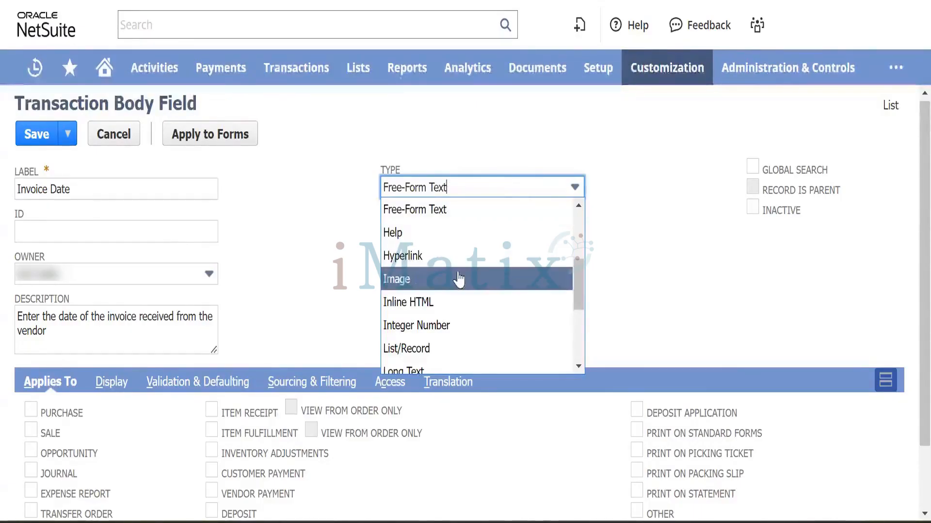
scroll(459, 279, "down", 2)
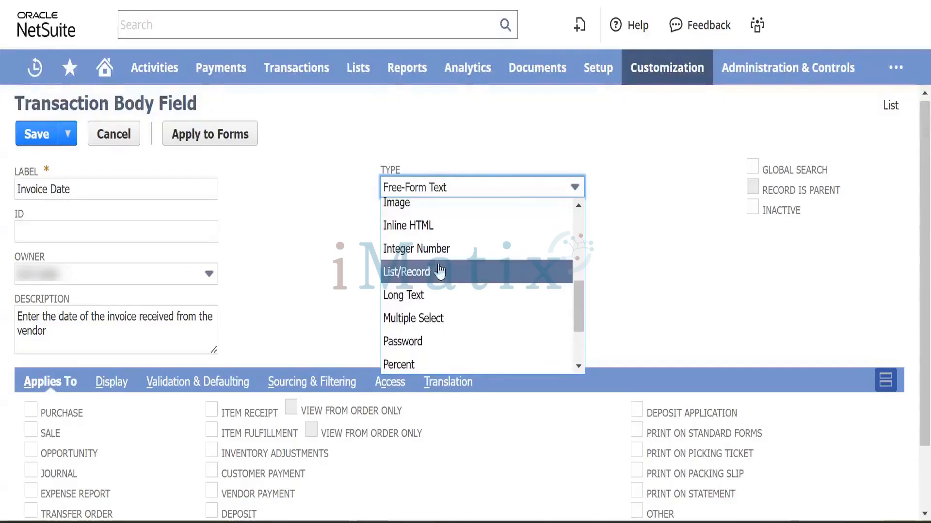
scroll(454, 300, "down", 2)
scroll(454, 300, "down", 1)
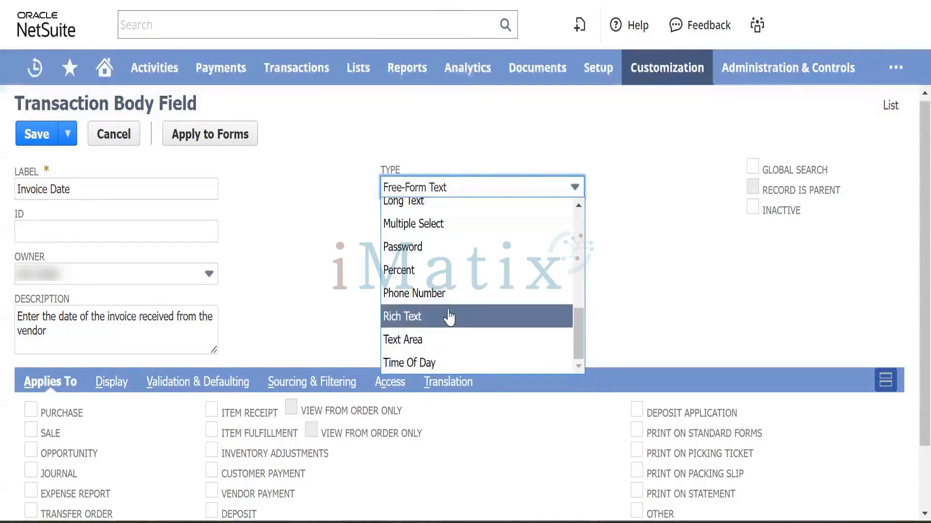
scroll(444, 320, "up", 4)
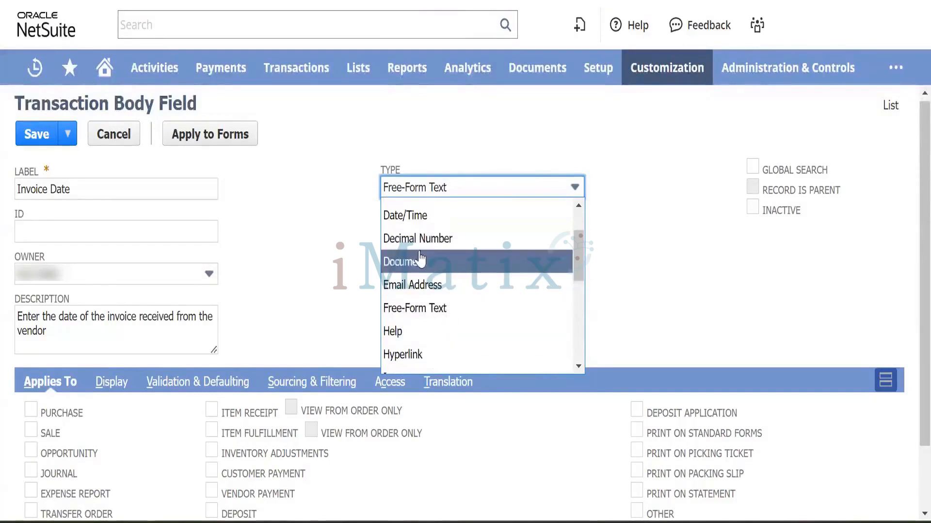
left_click(418, 224)
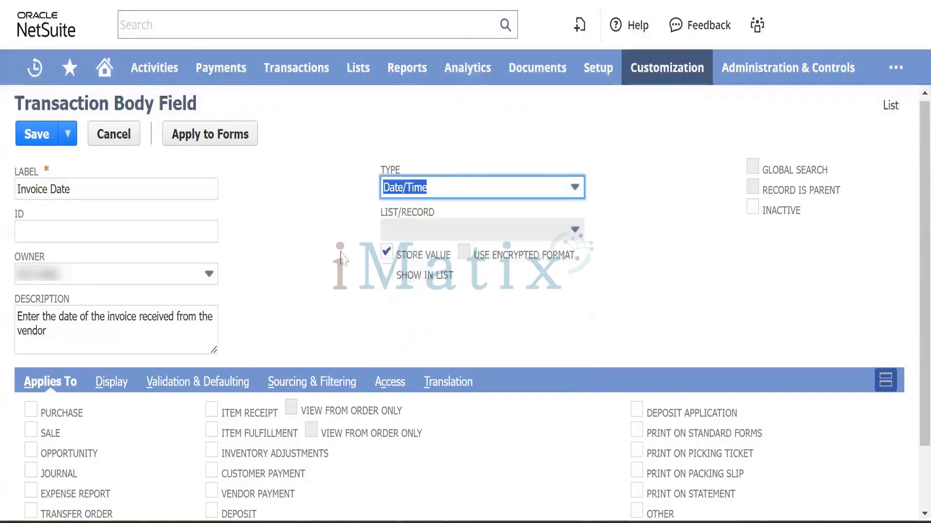
left_click(488, 184)
scroll(453, 269, "down", 2)
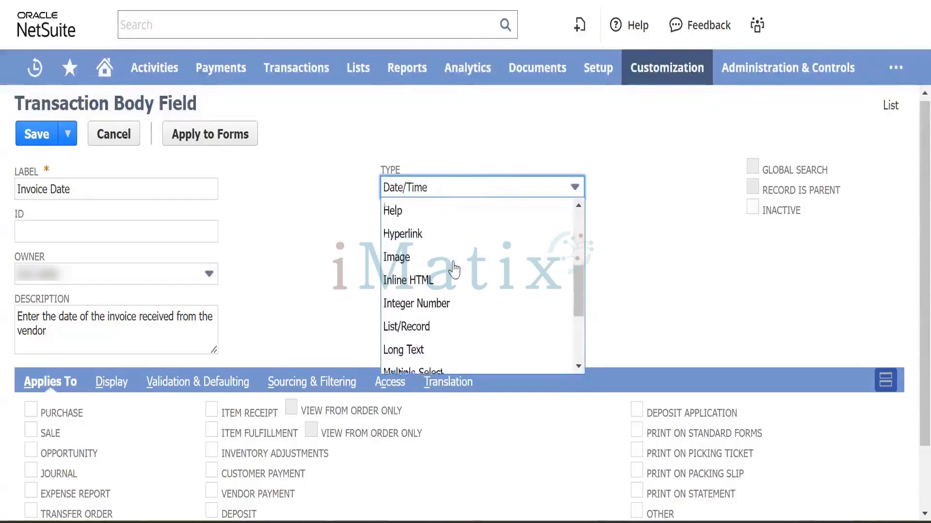
scroll(453, 269, "down", 2)
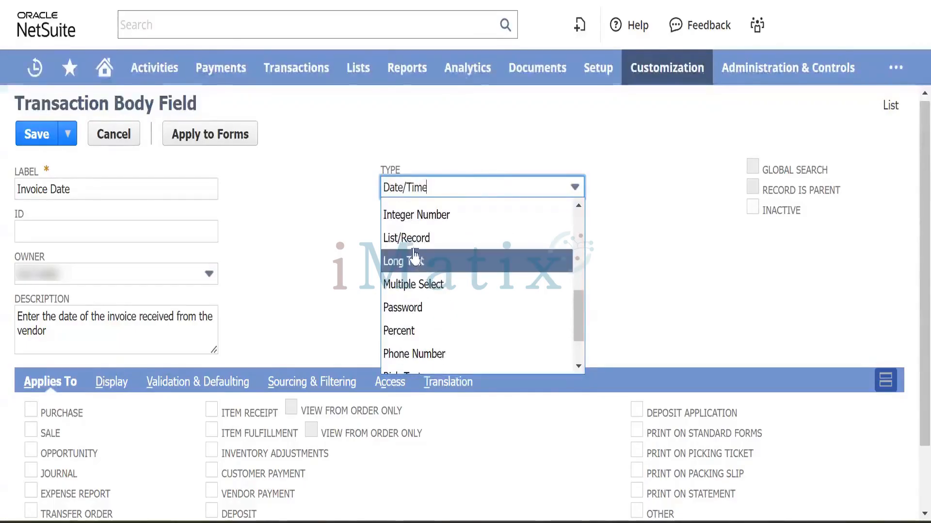
left_click(443, 238)
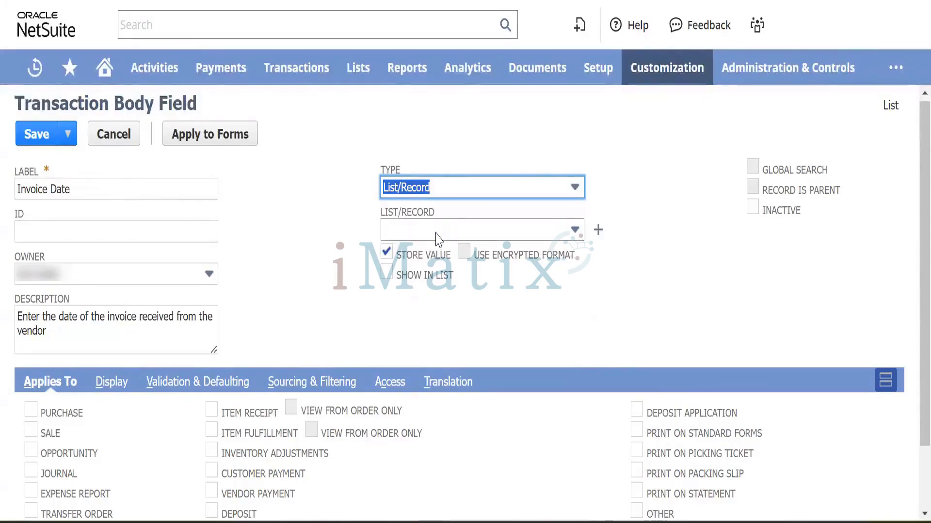
Browse the List/Record record options without choosing one.
left_click(473, 236)
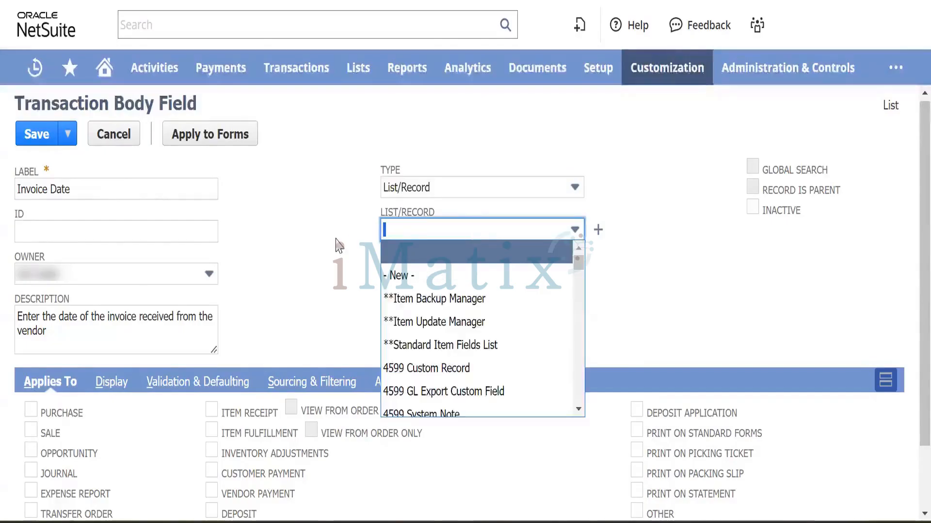
left_click(436, 232)
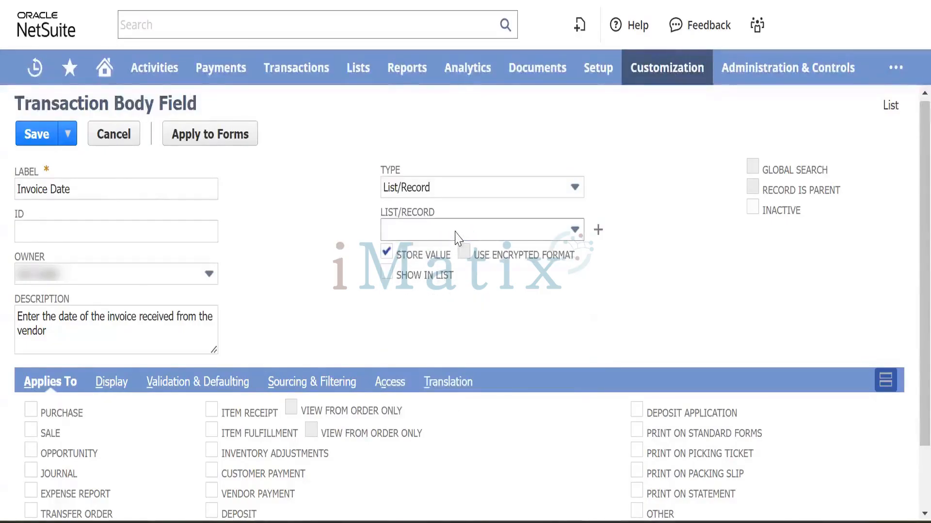
left_click(421, 180)
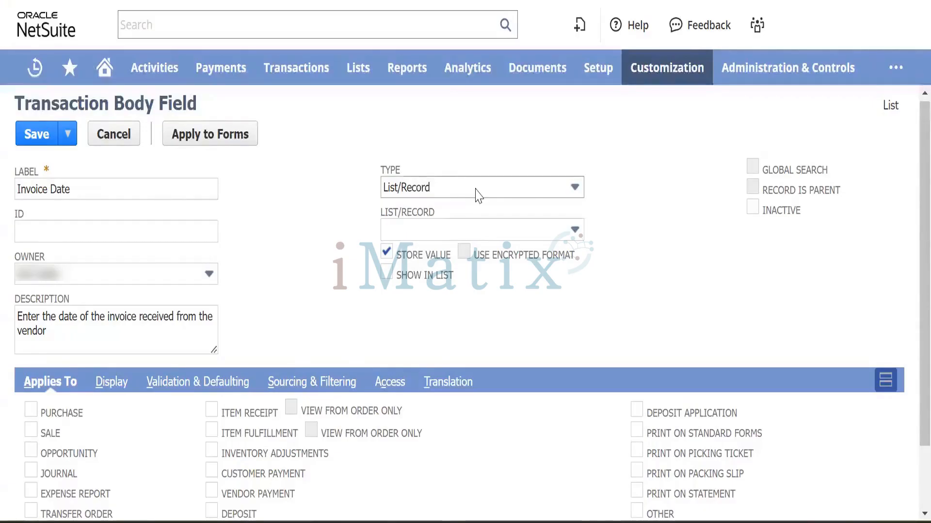
left_click(504, 224)
scroll(491, 319, "down", 3)
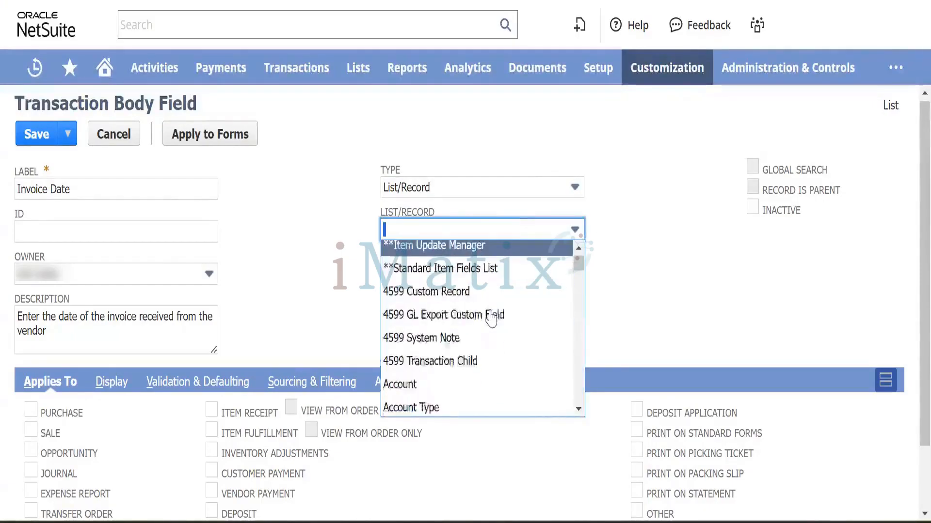
scroll(490, 318, "up", 3)
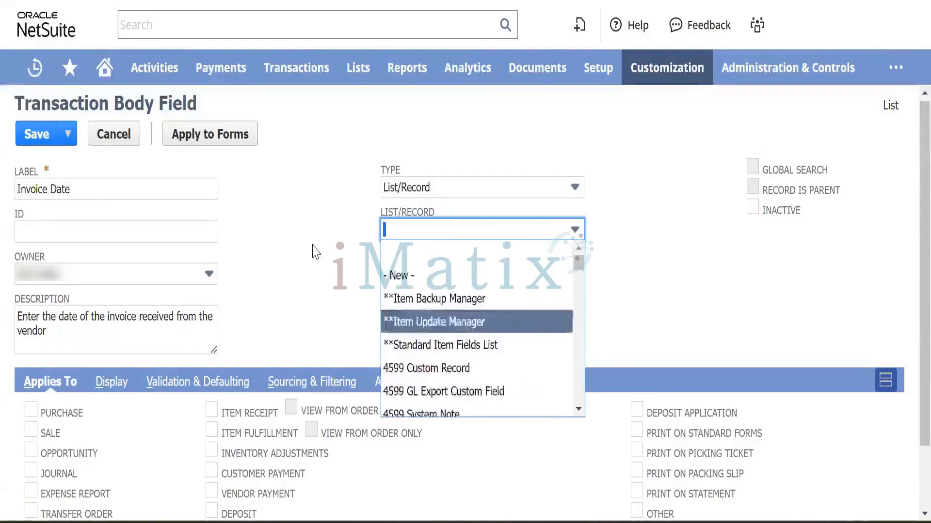
left_click(308, 257)
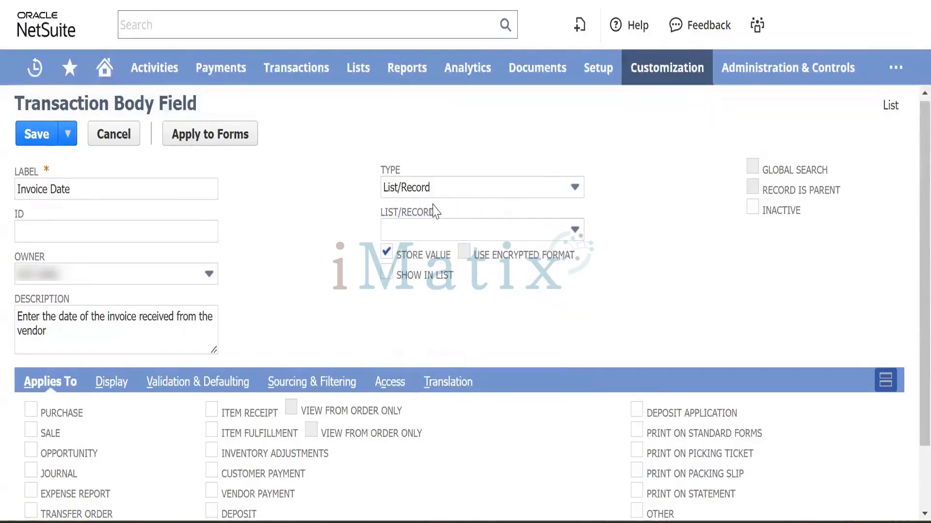
Set the field type back to Date/Time.
left_click(462, 194)
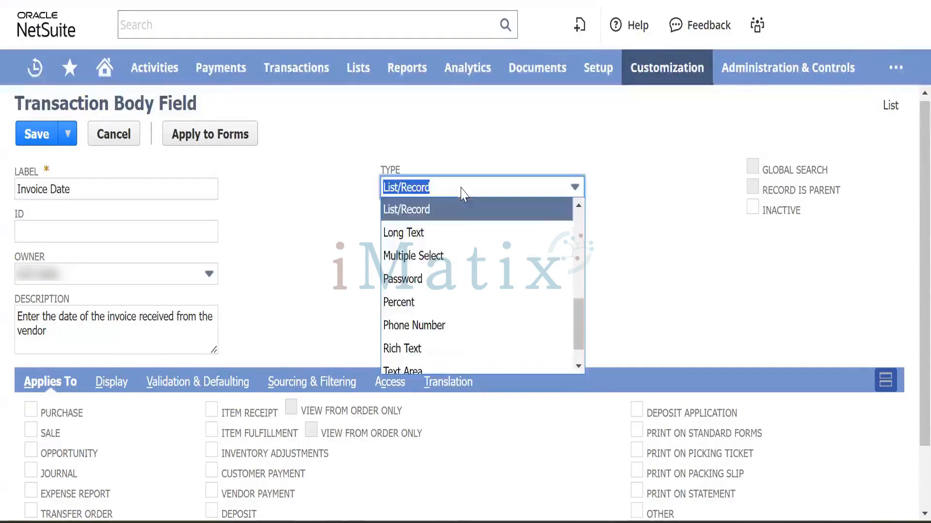
scroll(448, 242, "up", 3)
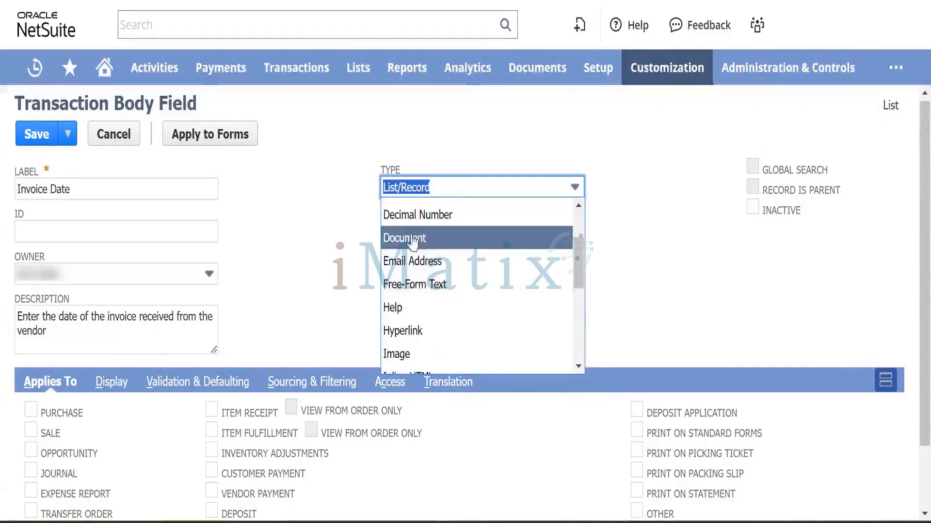
scroll(431, 257, "up", 2)
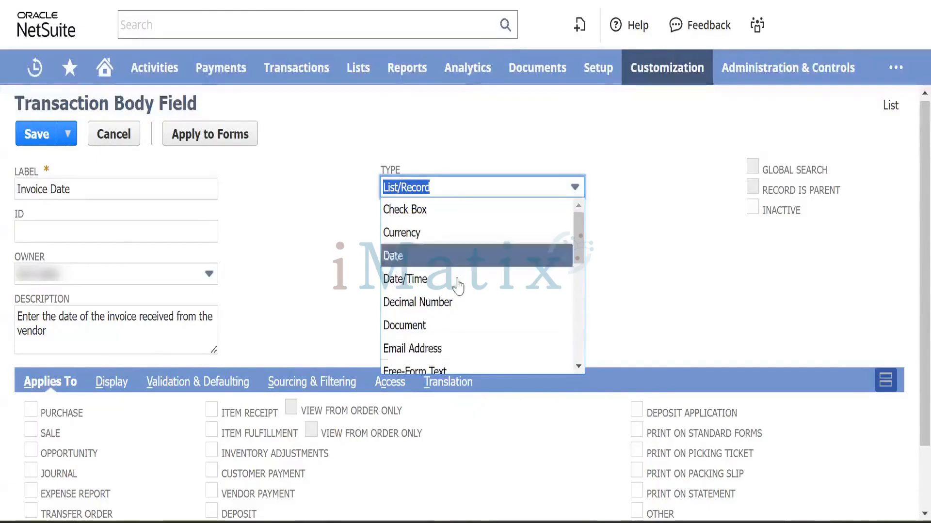
scroll(433, 257, "down", 1)
left_click(445, 260)
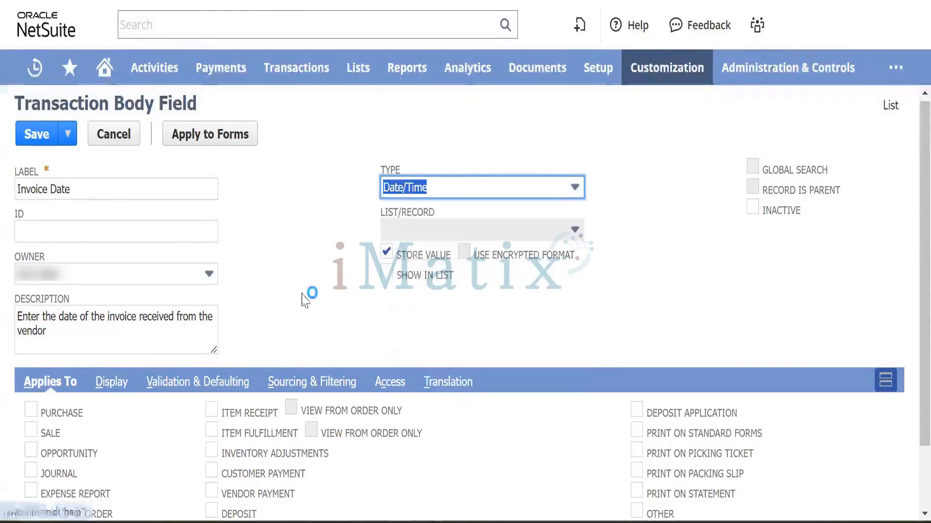
scroll(298, 301, "down", 2)
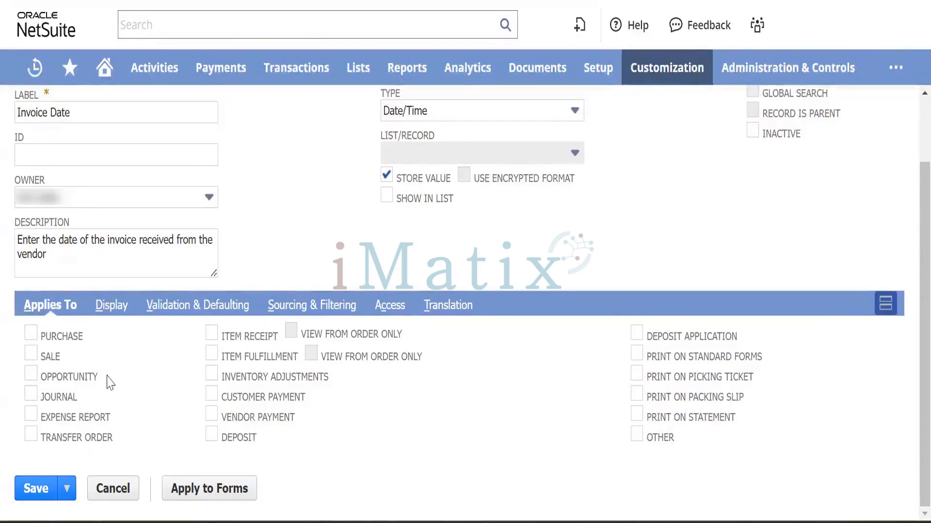
Check Purchase under Applies To and dismiss the Field Help popup.
left_click(31, 340)
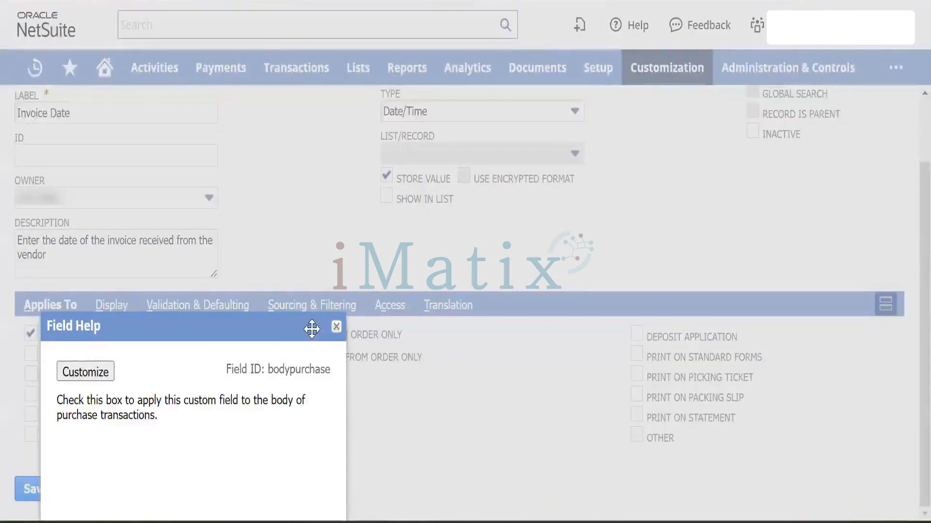
left_click(337, 327)
scroll(322, 218, "up", 3)
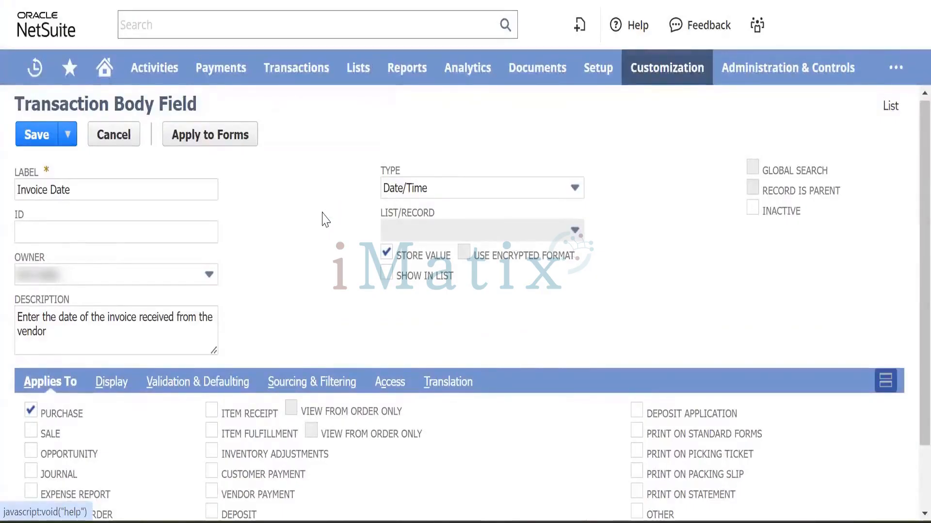
scroll(314, 230, "down", 2)
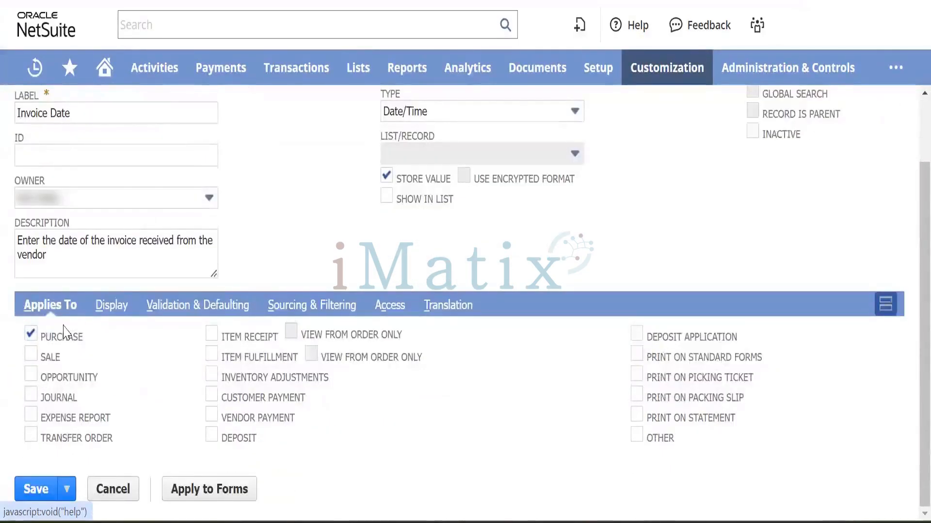
In the Display settings, place the field on the Main subtab.
left_click(117, 310)
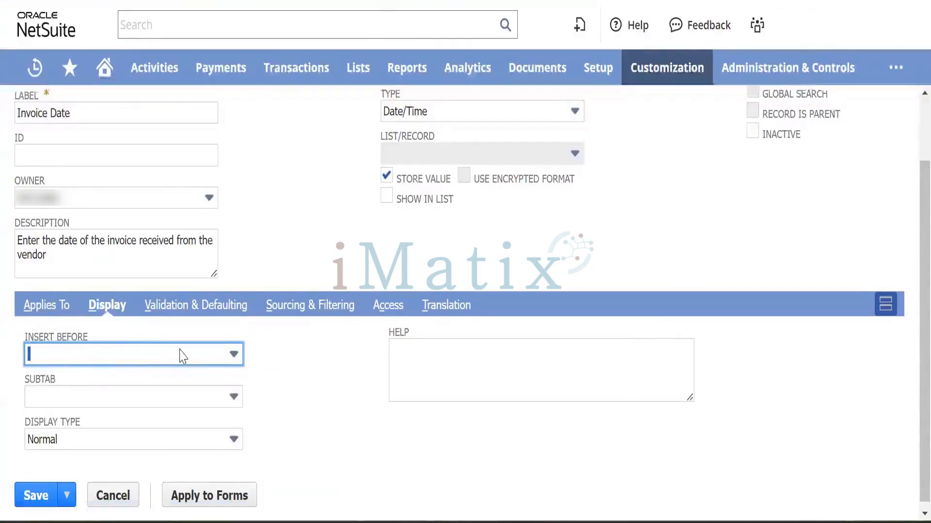
left_click(198, 394)
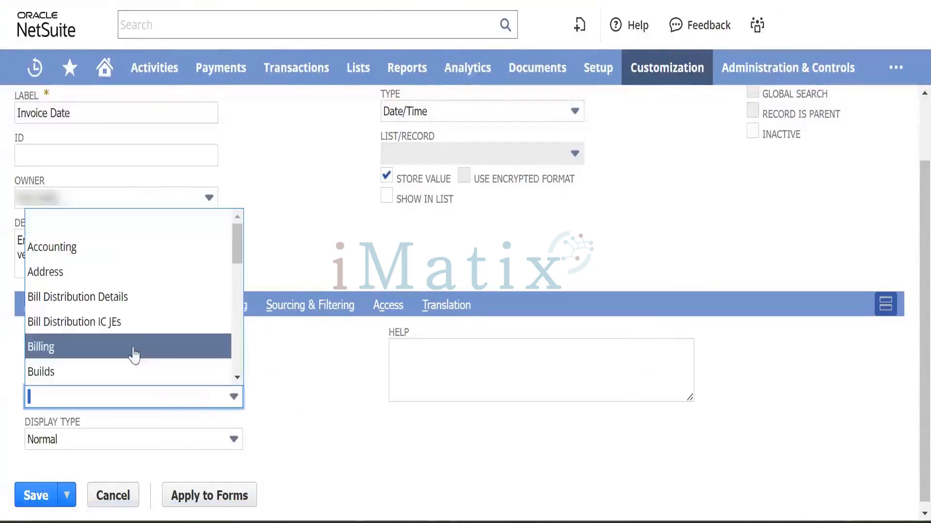
scroll(150, 340, "down", 10)
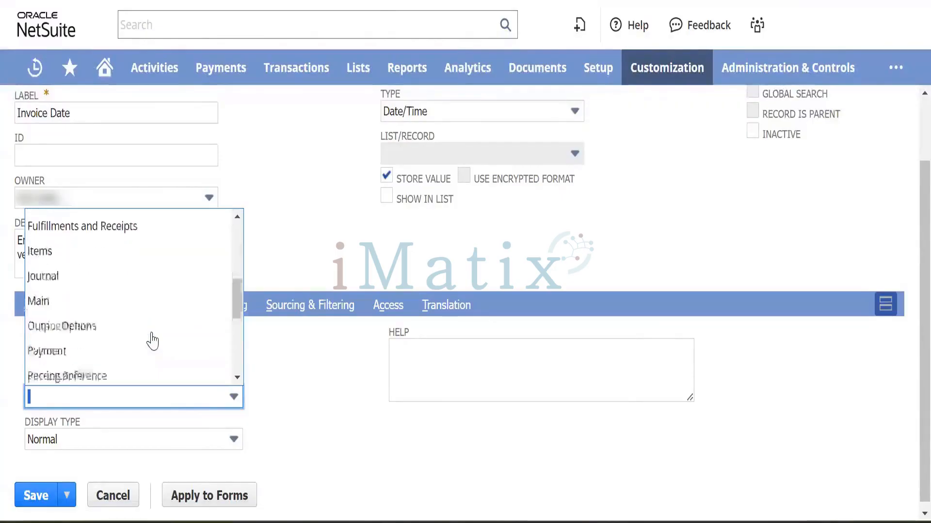
scroll(145, 334, "up", 1)
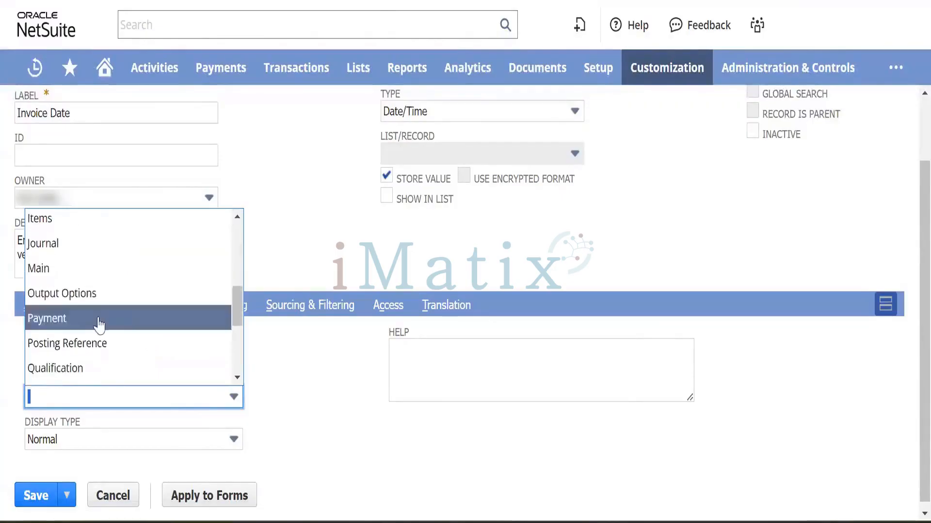
left_click(79, 269)
left_click(322, 426)
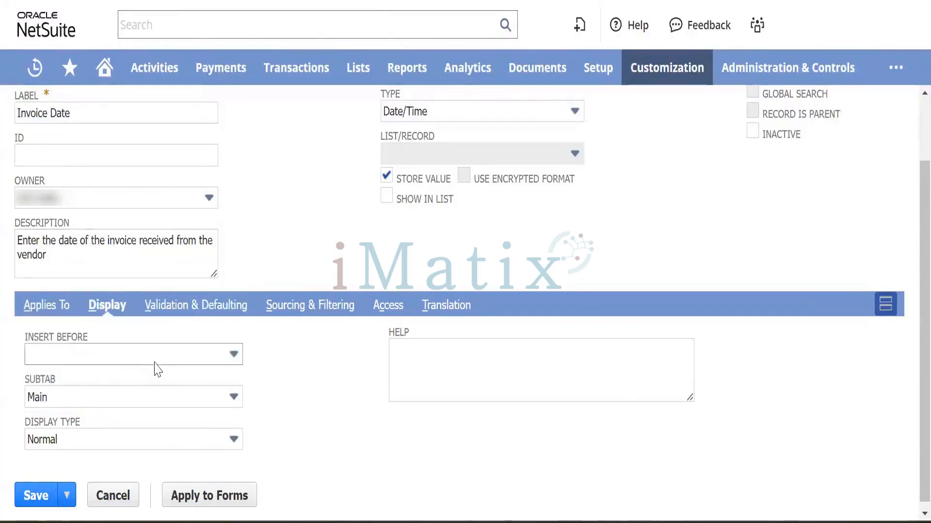
Insert the field before Reference No. and keep its display type Normal.
left_click(189, 361)
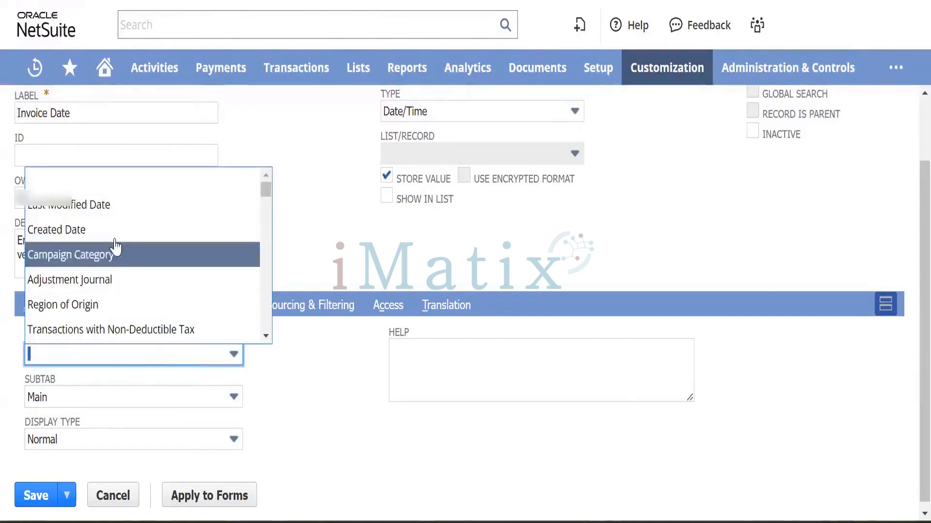
scroll(124, 248, "down", 3)
scroll(124, 249, "up", 3)
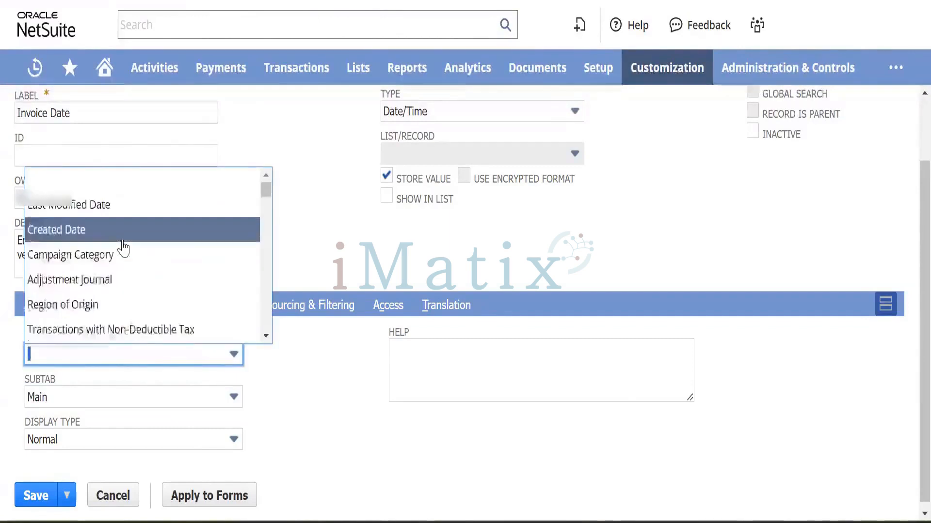
scroll(124, 248, "down", 4)
scroll(123, 248, "down", 8)
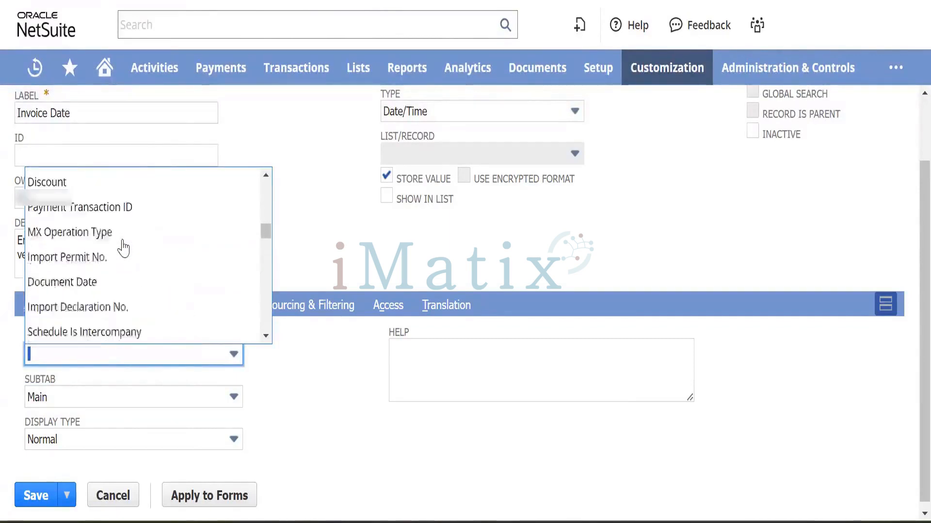
scroll(123, 248, "down", 10)
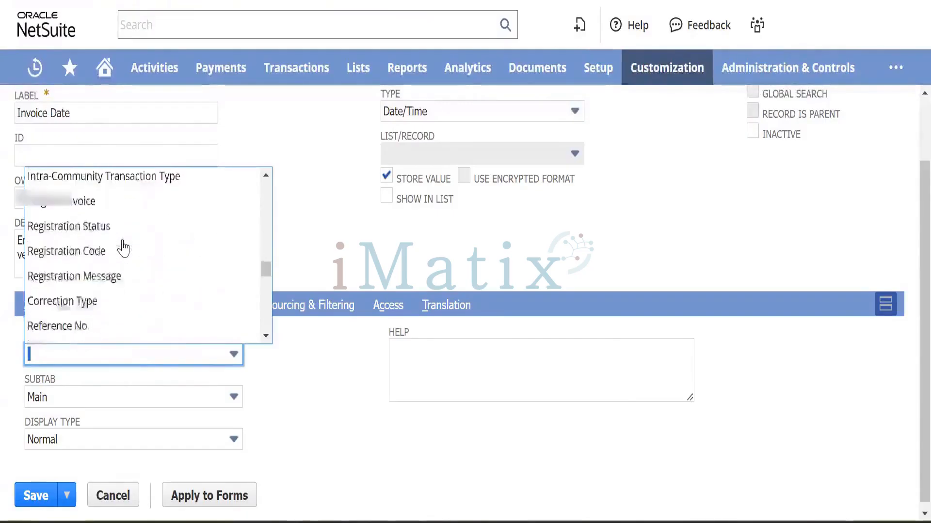
scroll(127, 254, "down", 3)
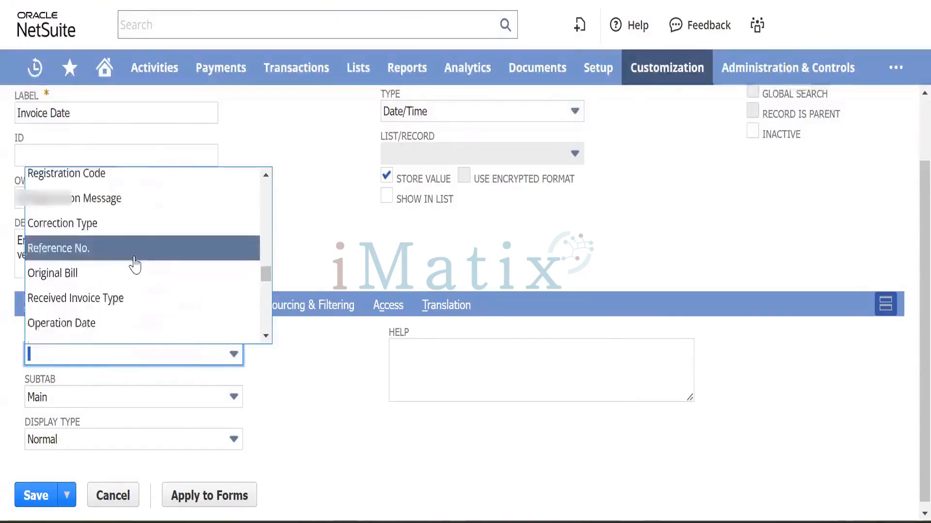
scroll(135, 265, "up", 1)
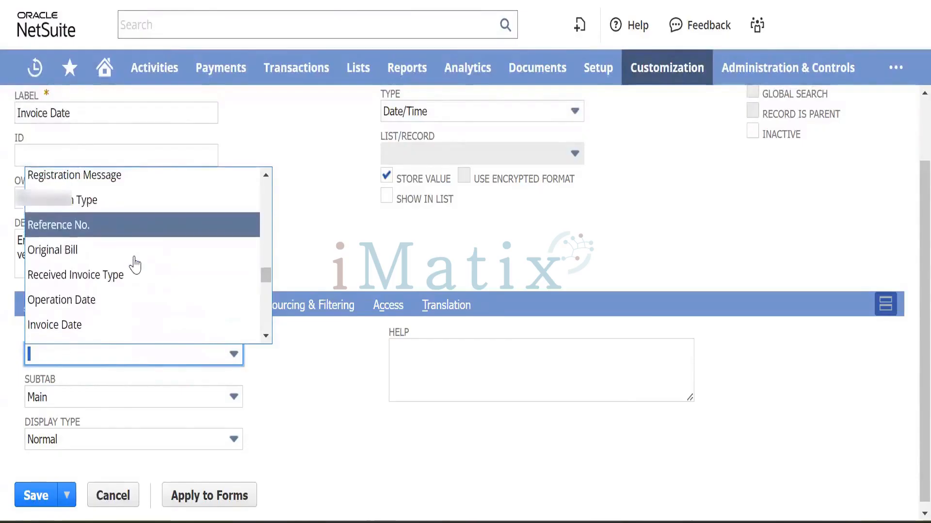
left_click(106, 236)
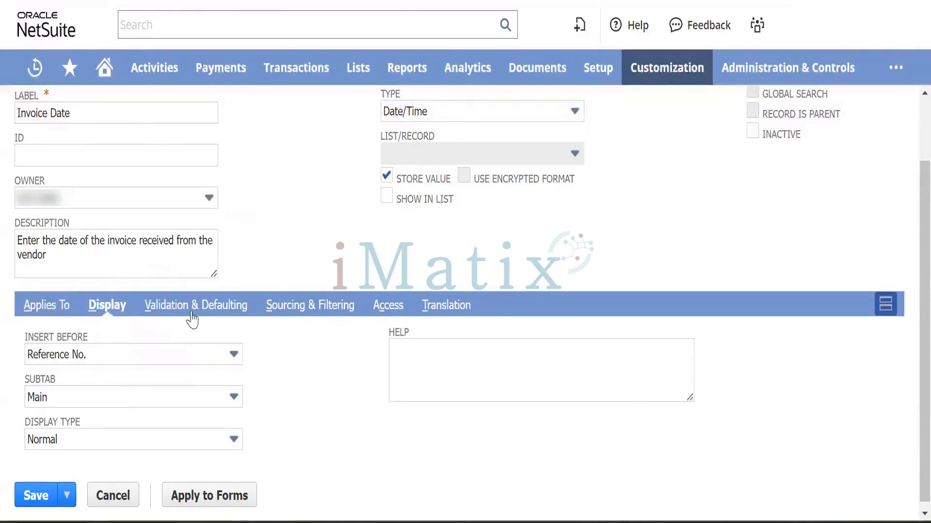
scroll(337, 399, "down", 1)
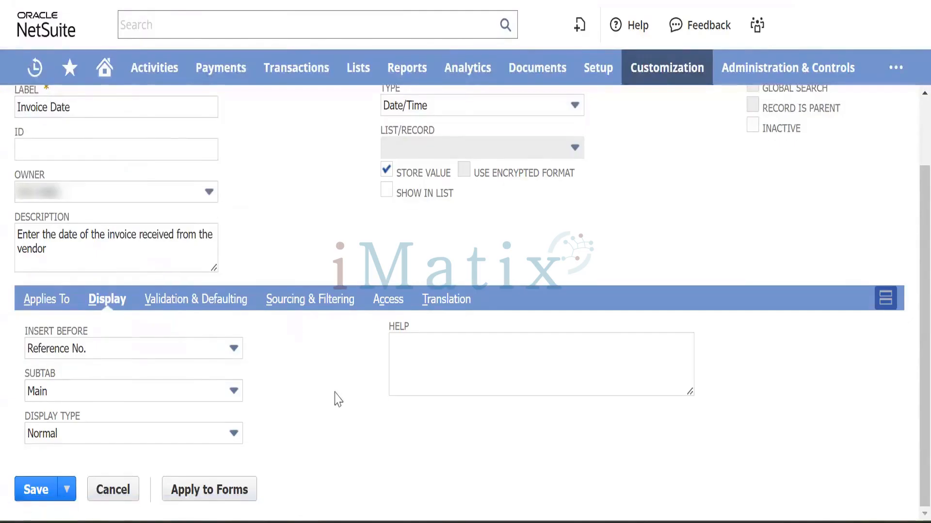
left_click(112, 435)
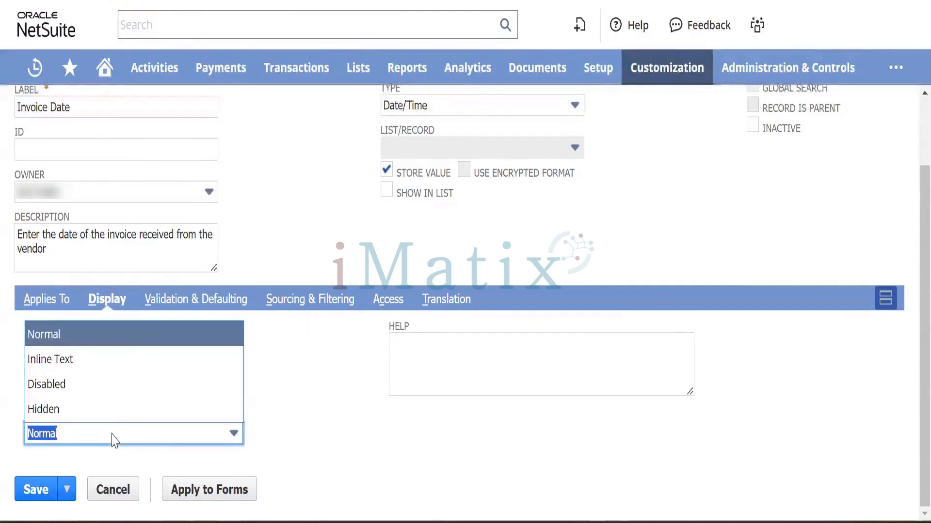
left_click(83, 337)
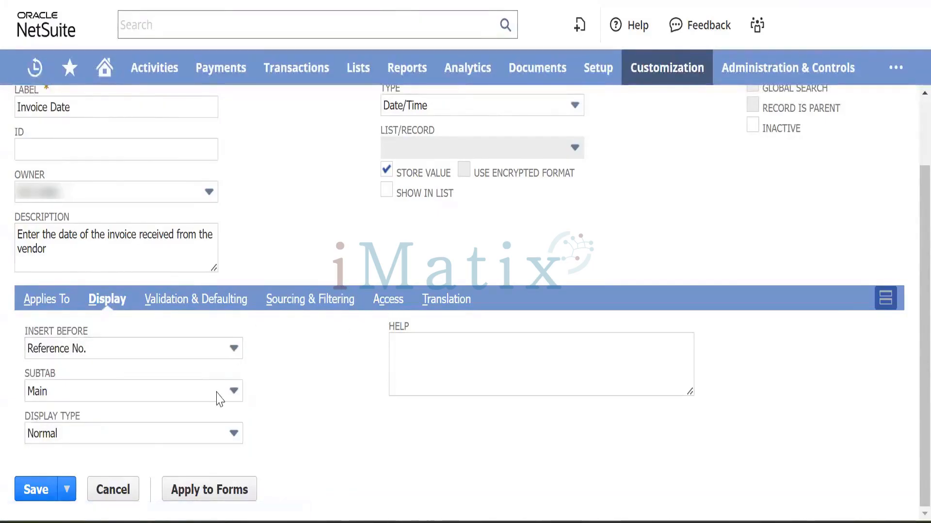
Attempt to save the field, then return to the form from the field-already-exists notice.
left_click(39, 491)
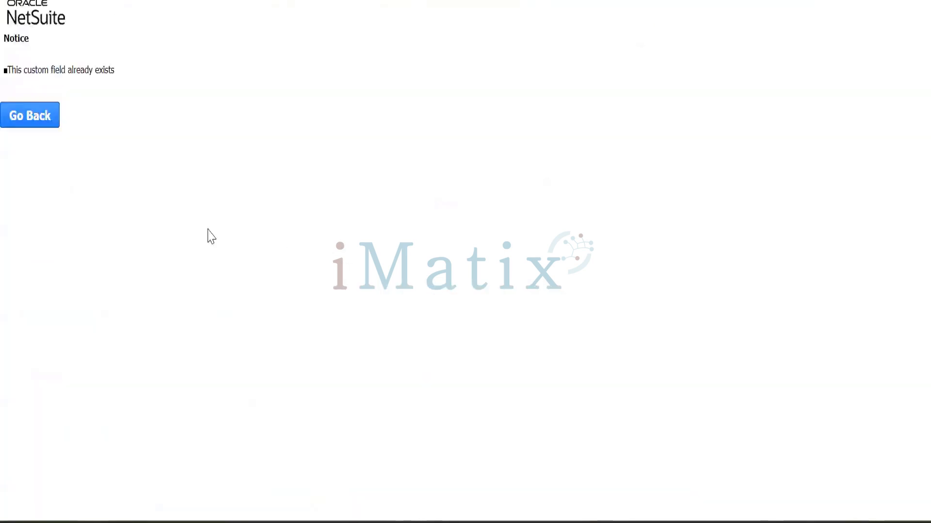
left_click(32, 119)
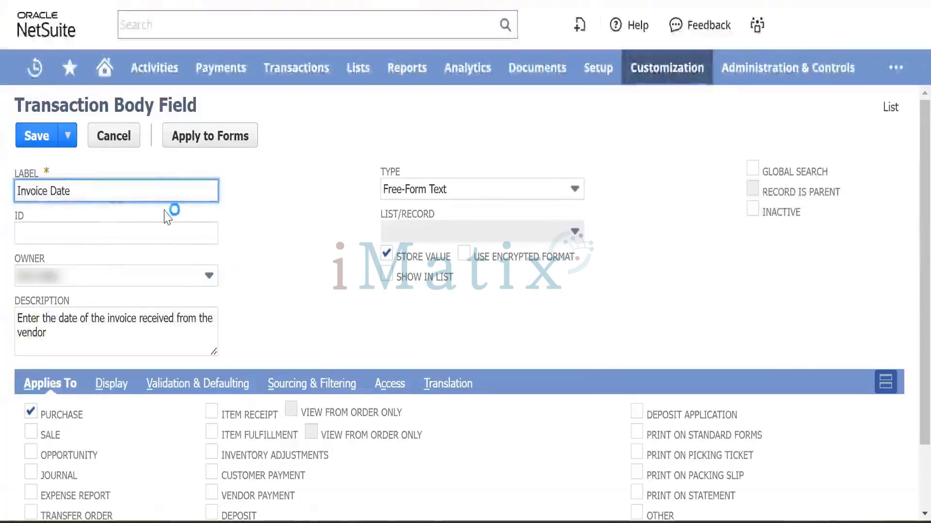
key("Tab")
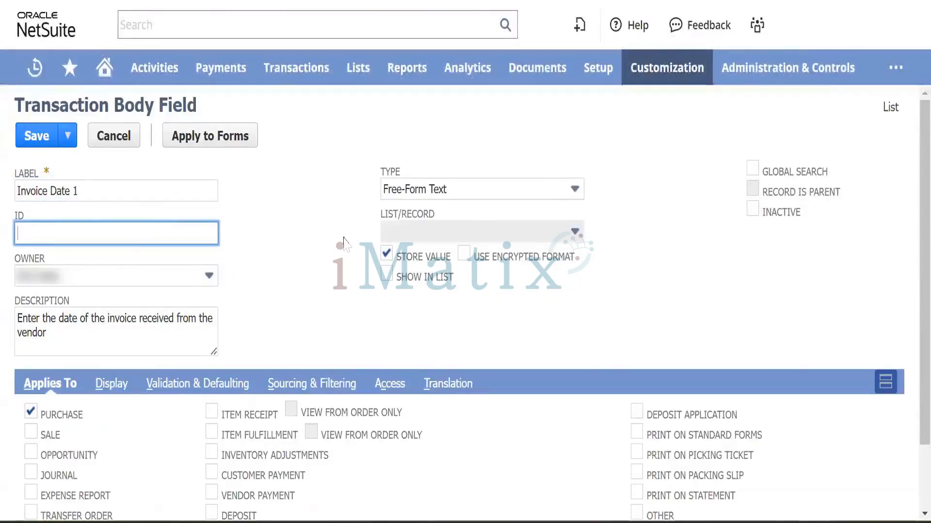
scroll(320, 355, "down", 3)
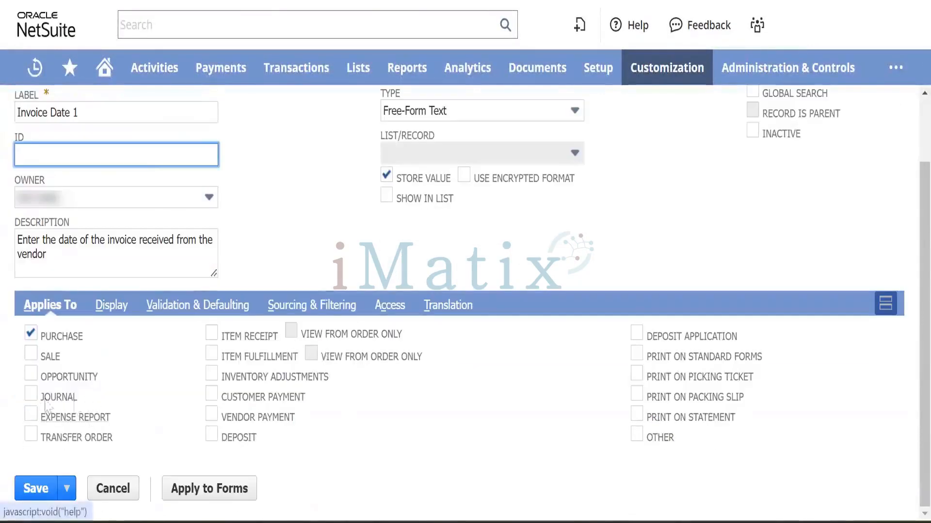
Set the Display subtab to Main and scroll through the Insert Before field list.
left_click(113, 306)
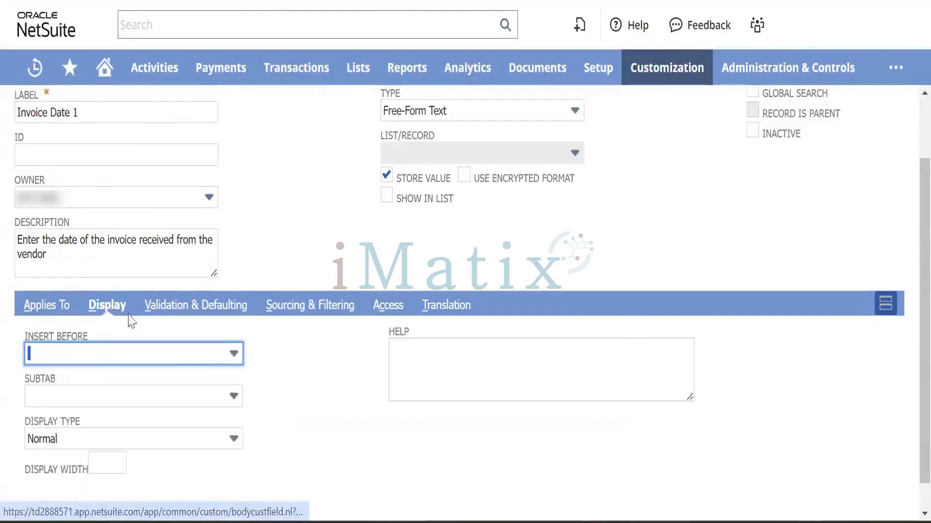
left_click(160, 400)
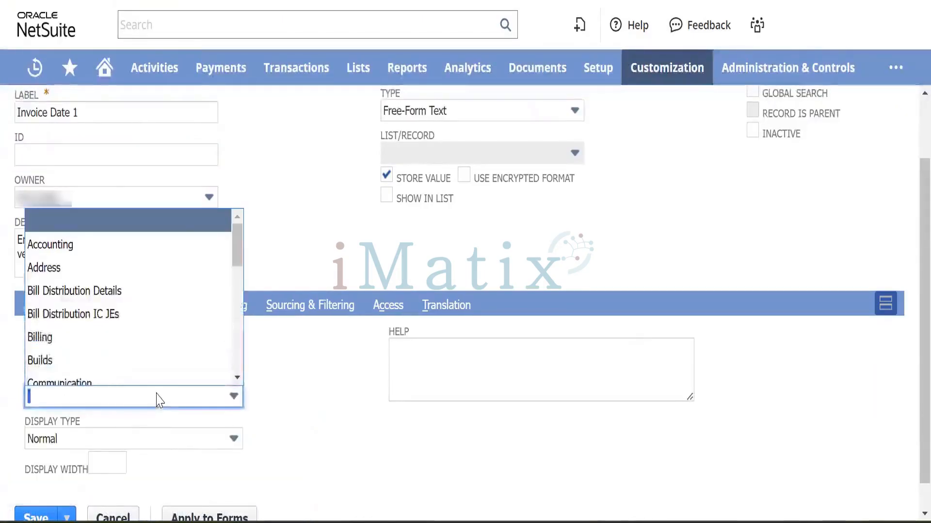
type("Main")
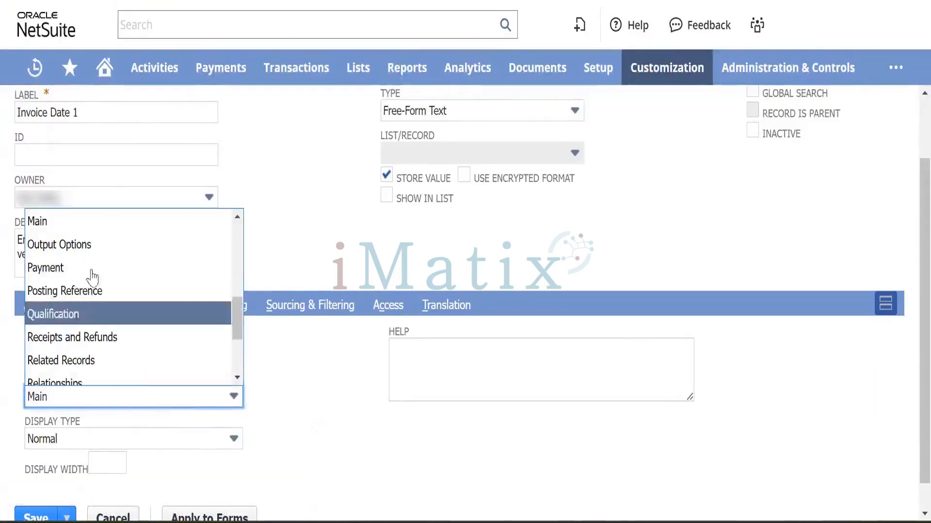
left_click(108, 229)
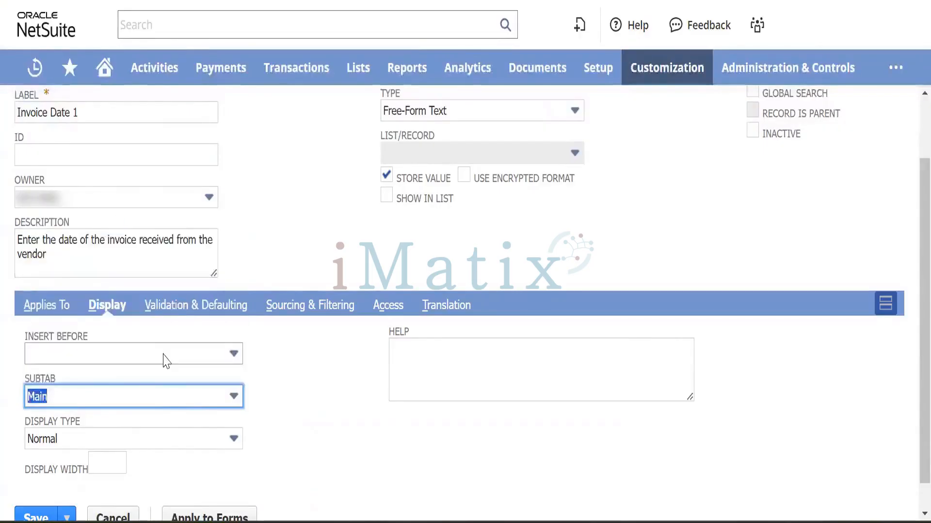
left_click(218, 356)
scroll(109, 296, "down", 3)
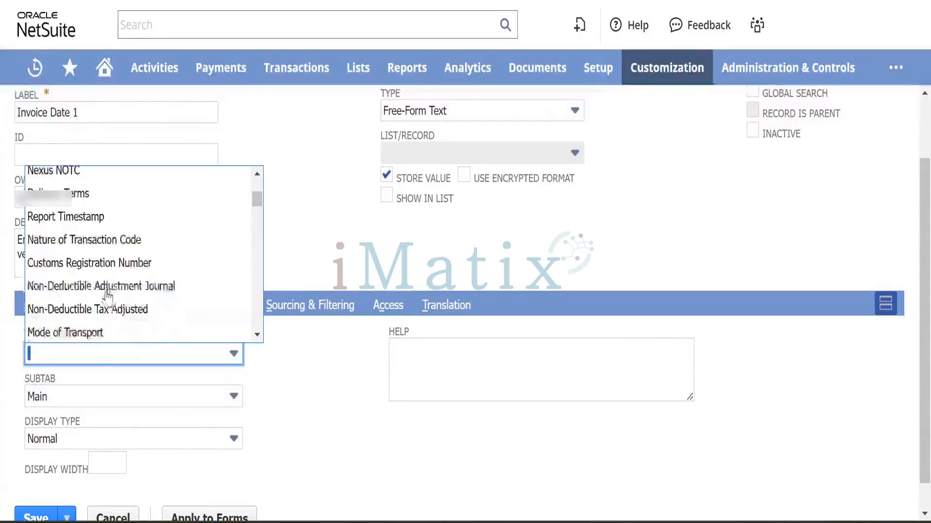
scroll(114, 300, "down", 2)
scroll(116, 304, "down", 3)
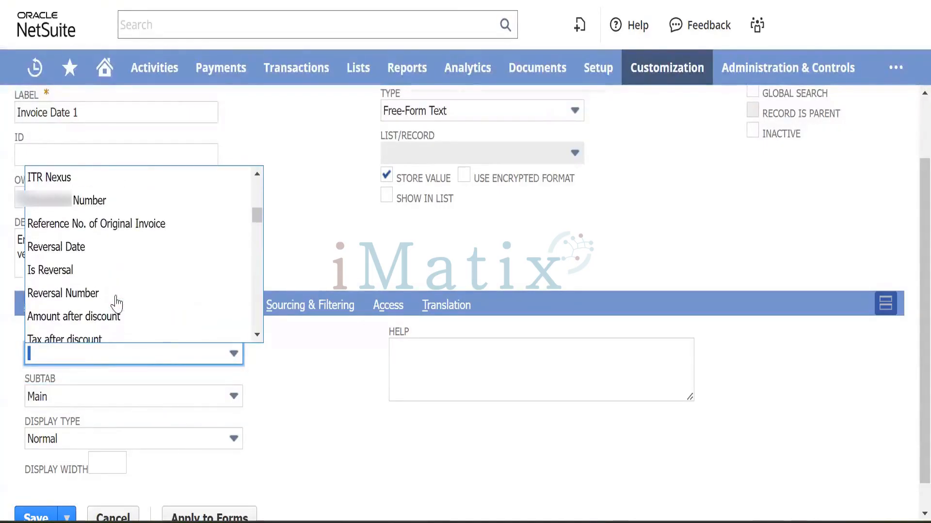
scroll(117, 305, "down", 1)
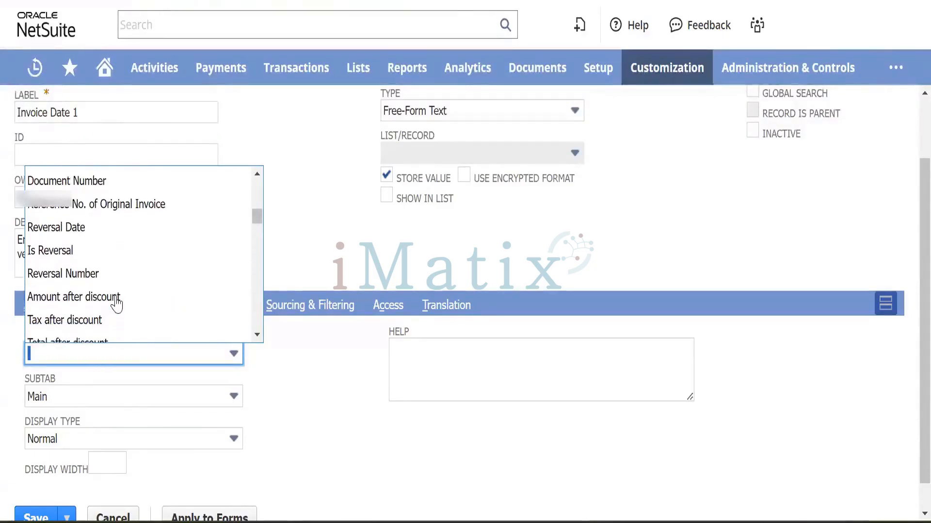
scroll(117, 304, "down", 3)
scroll(116, 305, "up", 4)
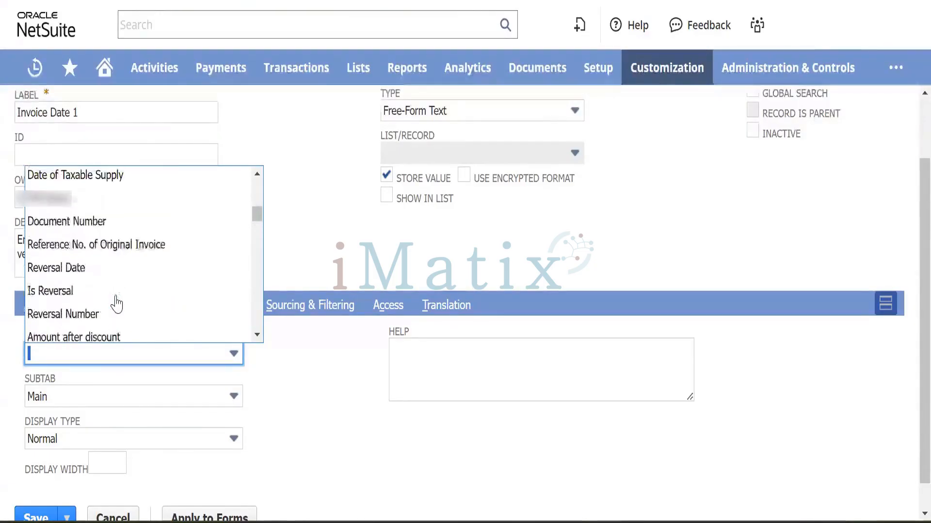
scroll(116, 304, "up", 3)
scroll(117, 304, "up", 3)
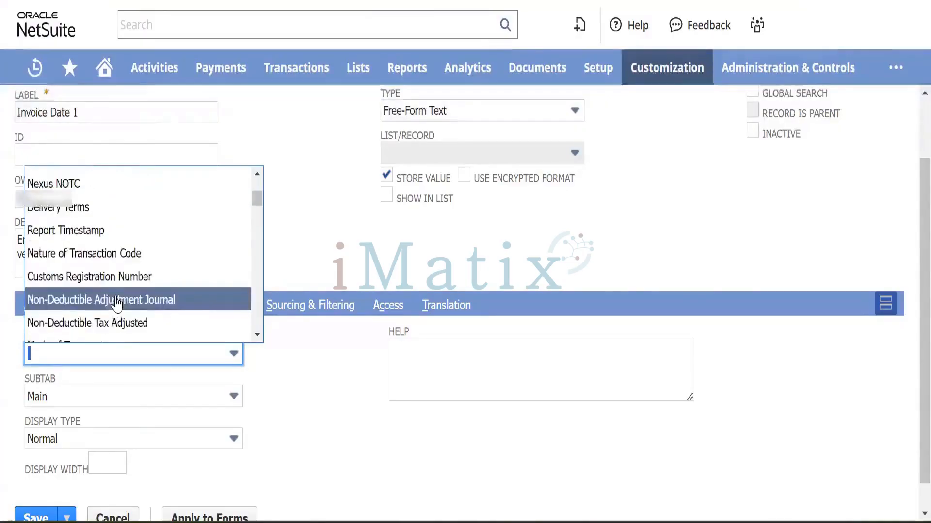
scroll(116, 304, "down", 10)
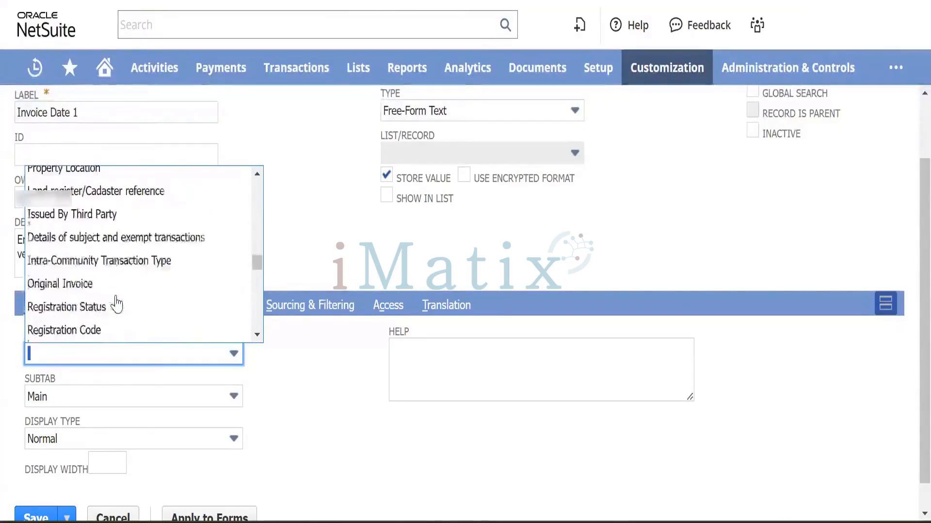
scroll(117, 304, "down", 5)
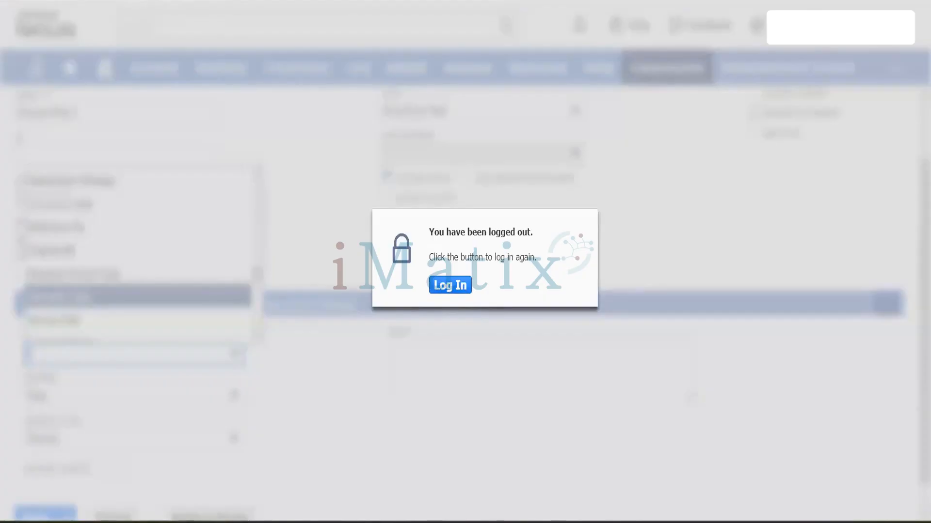
Log back in, open a new vendor bill, and choose Customize > Customize Form.
left_click(243, 1)
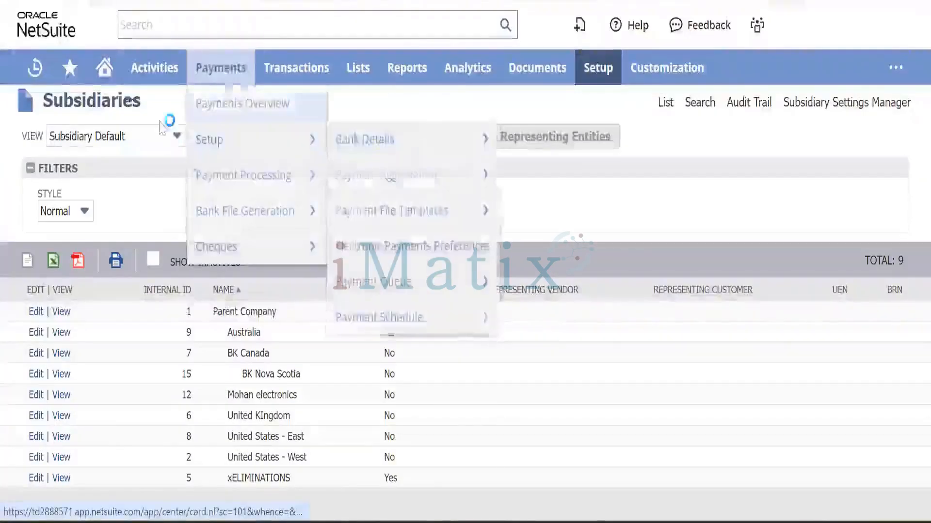
mouse_move(297, 68)
mouse_move(299, 155)
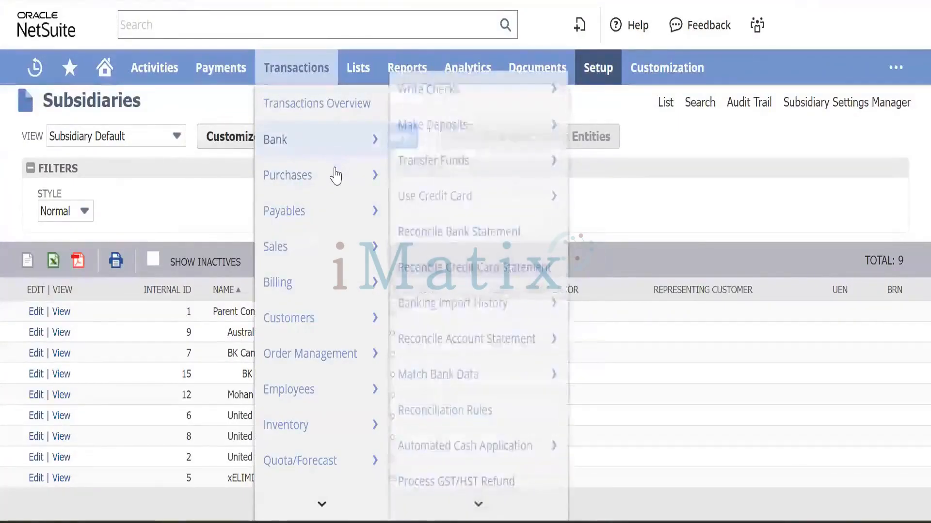
mouse_move(334, 213)
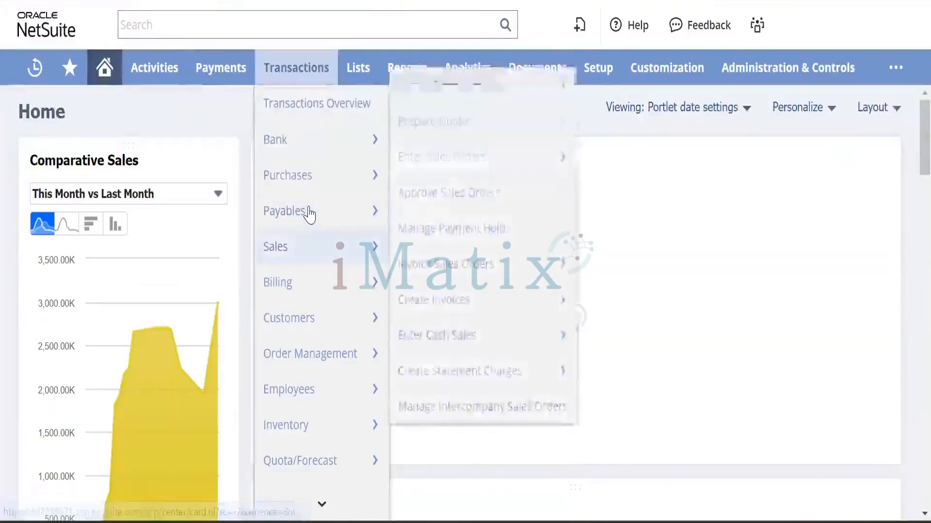
mouse_move(307, 211)
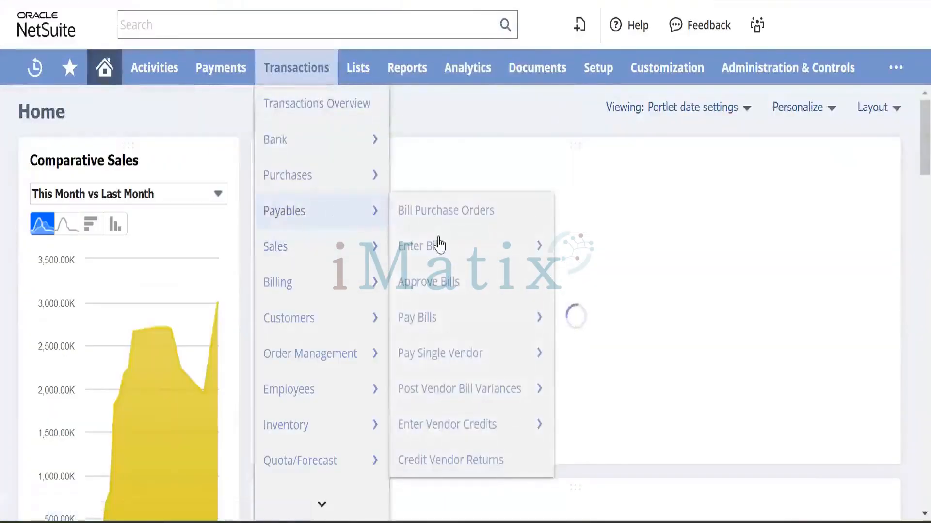
mouse_move(470, 248)
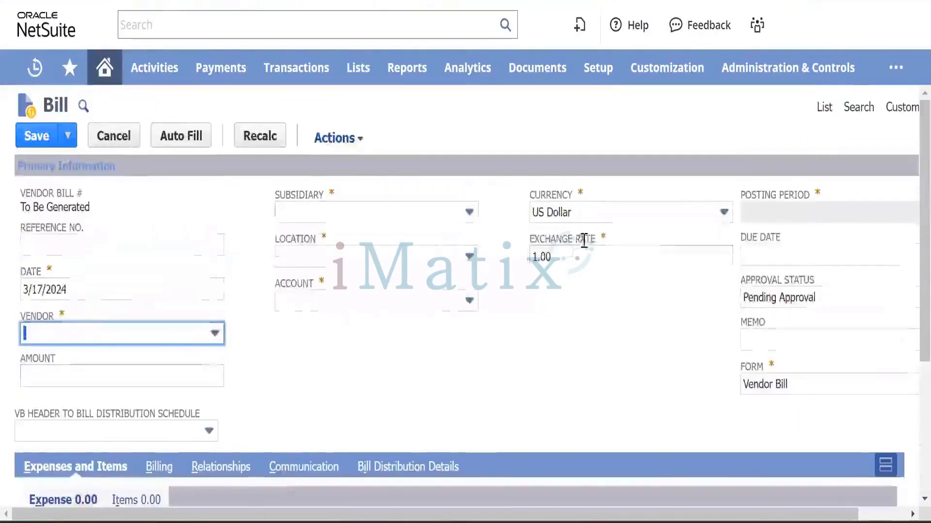
mouse_move(894, 108)
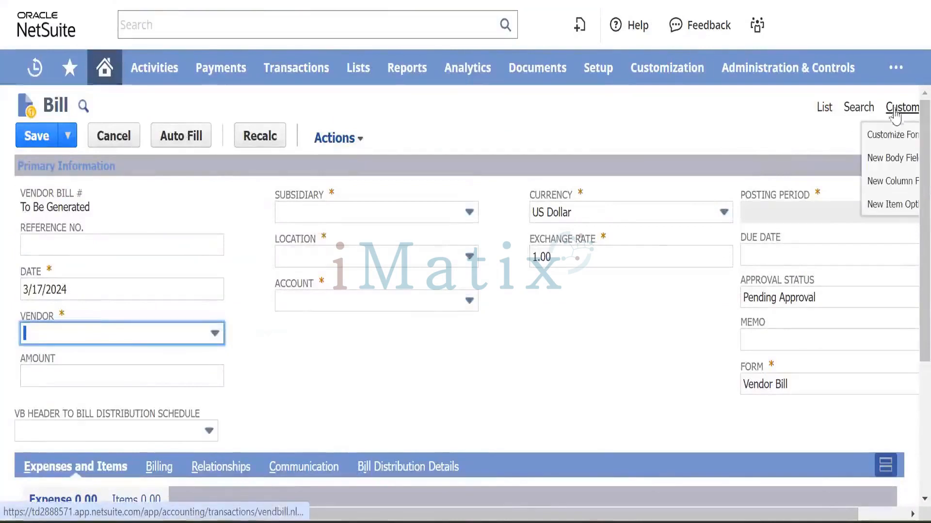
left_click(894, 141)
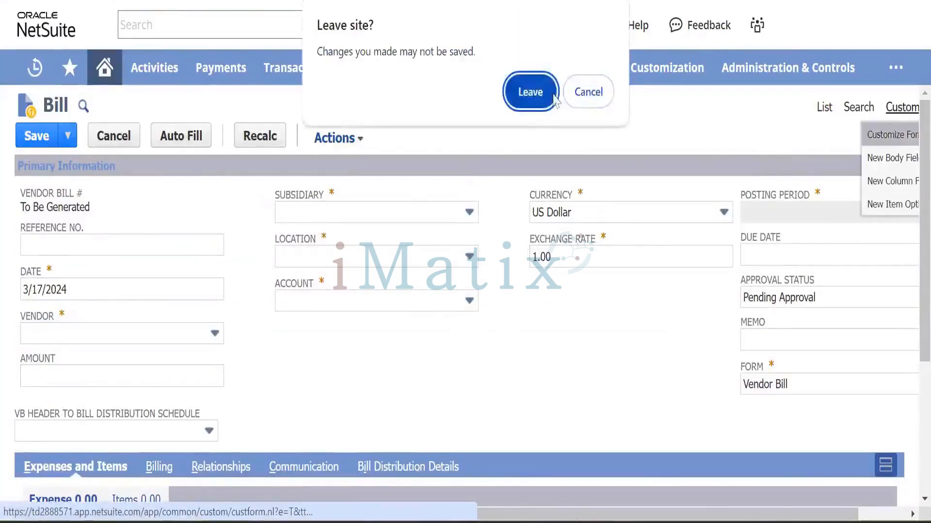
Leave the bill for the Vendor Bill 2 form editor, open Screen Fields, and search the page for 'invo'.
left_click(530, 93)
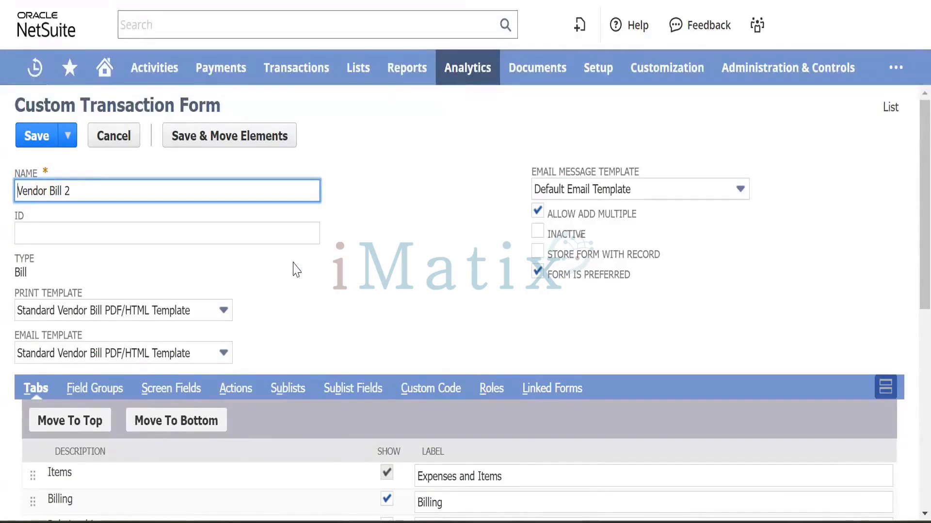
scroll(296, 270, "down", 3)
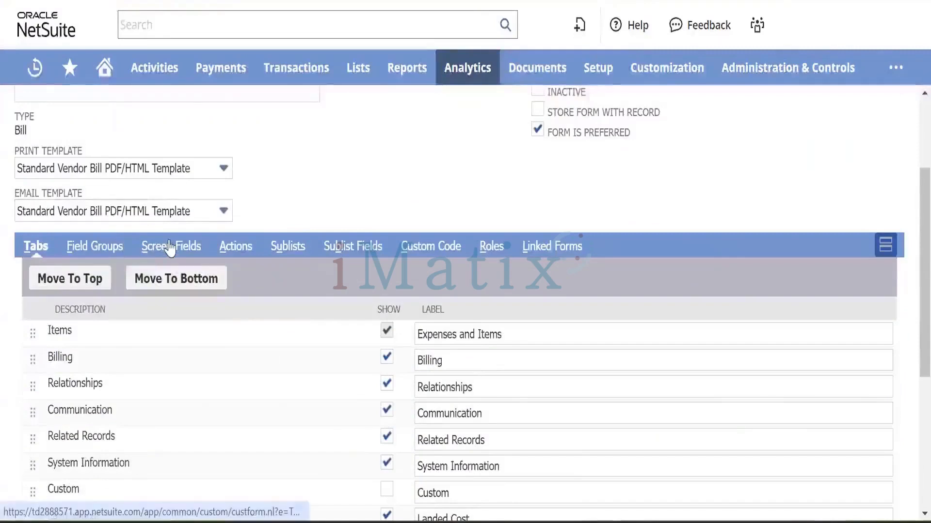
left_click(166, 249)
scroll(223, 266, "down", 2)
scroll(223, 267, "down", 3)
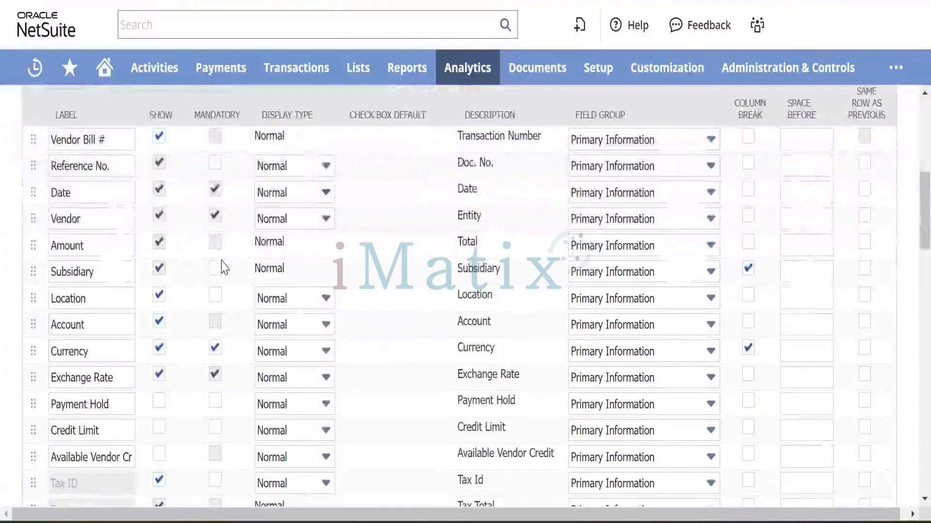
scroll(224, 267, "down", 5)
scroll(223, 267, "up", 7)
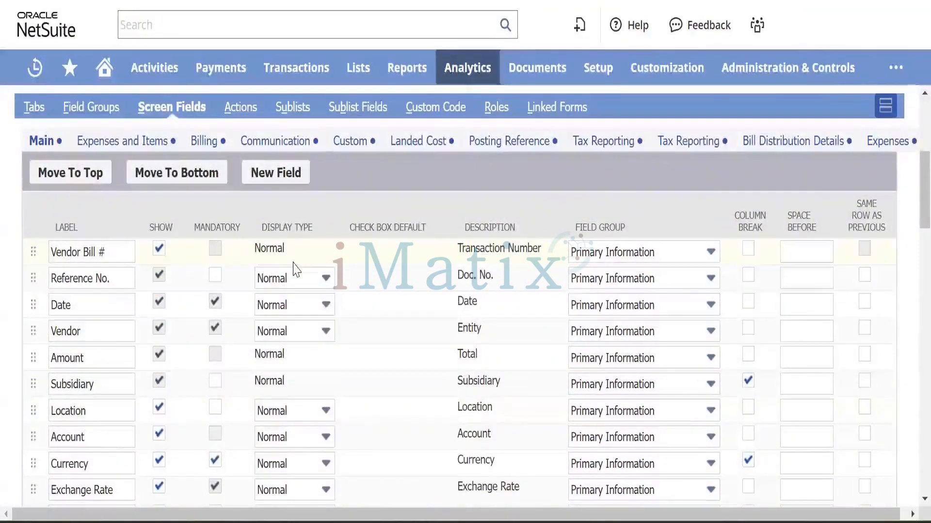
key("ctrl+f")
type("in")
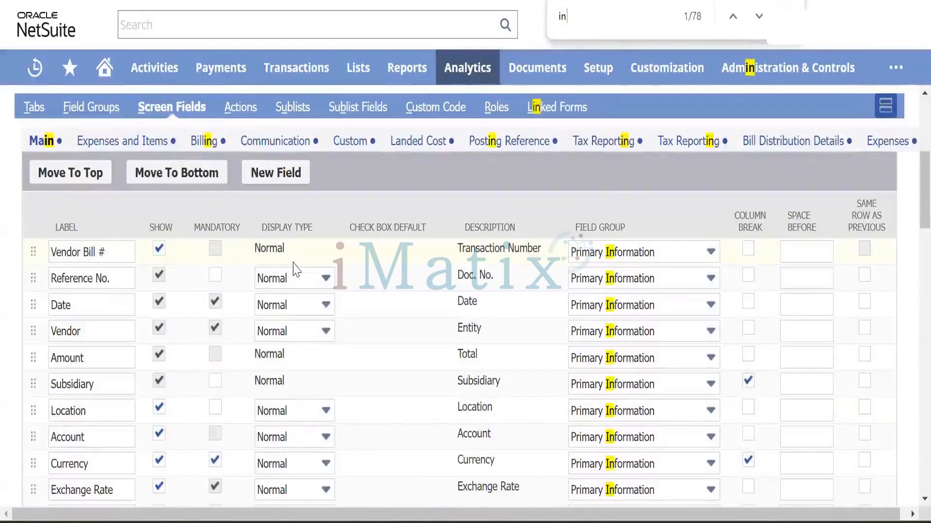
type("voi")
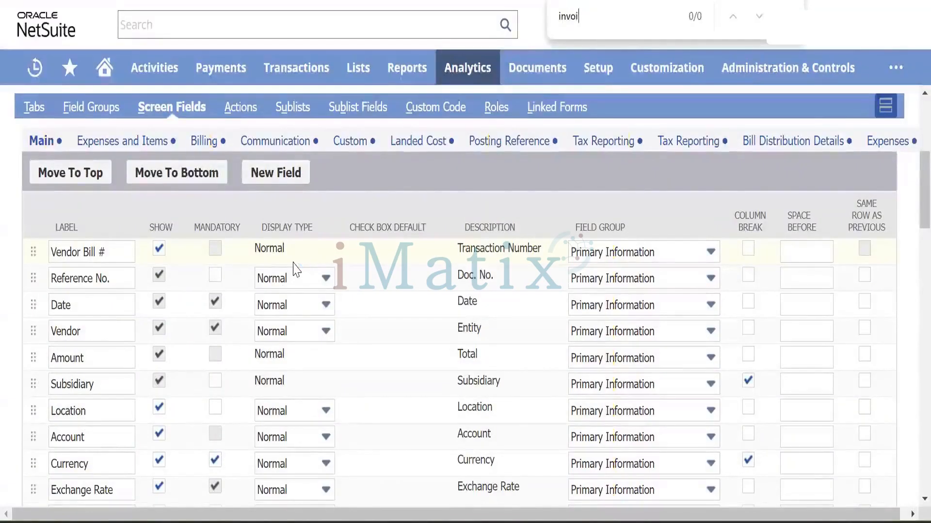
key("BackSpace")
key("BackSpace")
key("BackSpace")
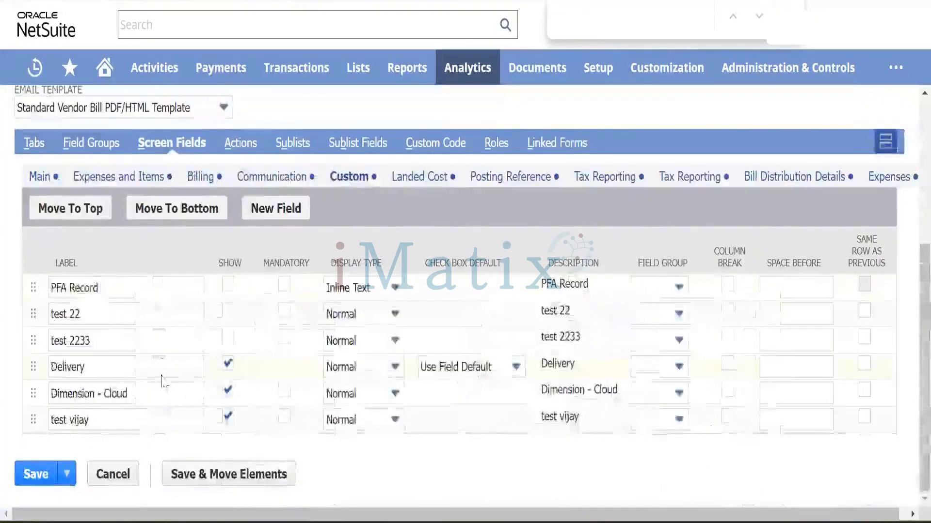
Browse the Communication, Expenses and Items, Main, and Billing screen field lists.
left_click(267, 177)
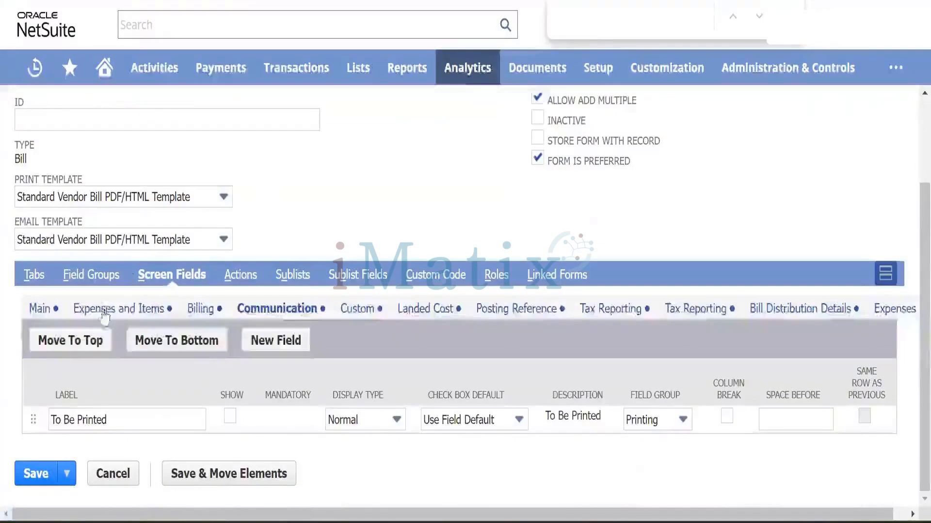
left_click(121, 315)
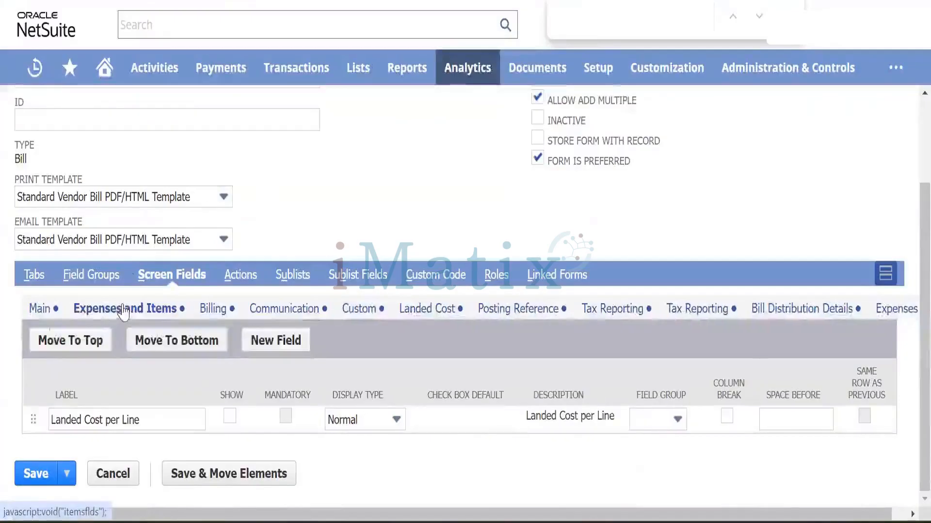
left_click(41, 314)
scroll(134, 417, "down", 5)
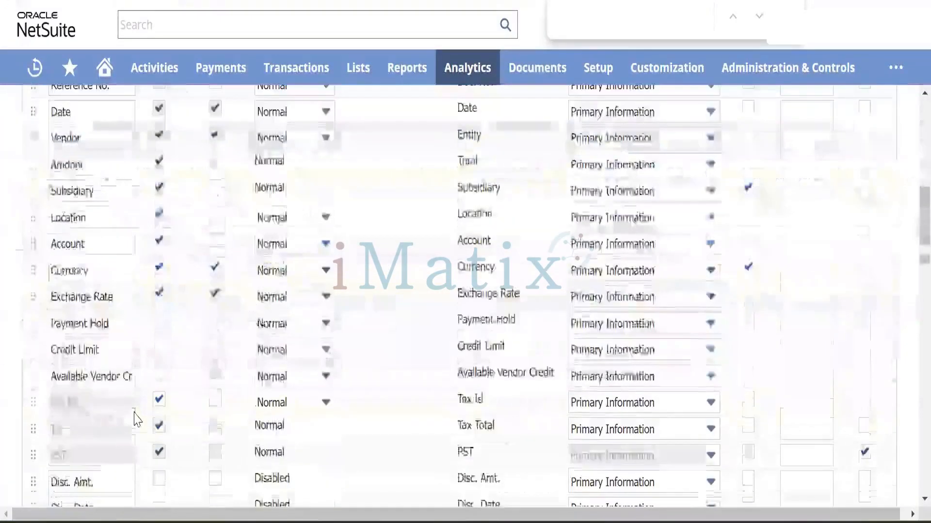
scroll(137, 419, "up", 7)
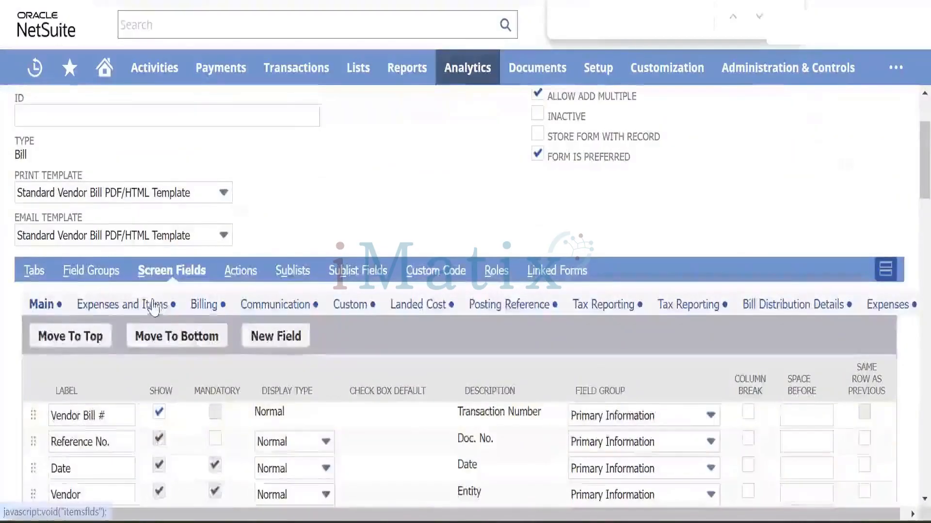
left_click(154, 307)
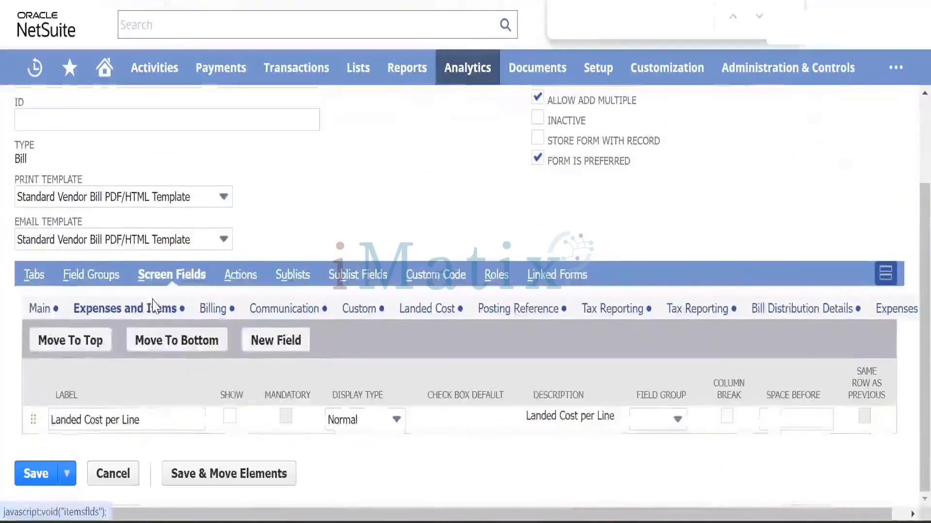
left_click(211, 311)
scroll(183, 370, "down", 3)
scroll(180, 370, "up", 4)
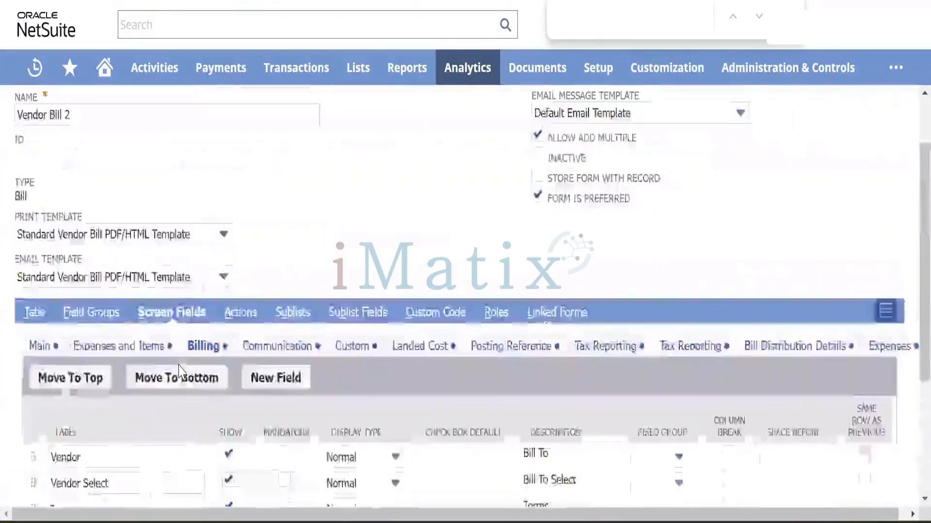
scroll(180, 371, "down", 3)
scroll(181, 366, "up", 2)
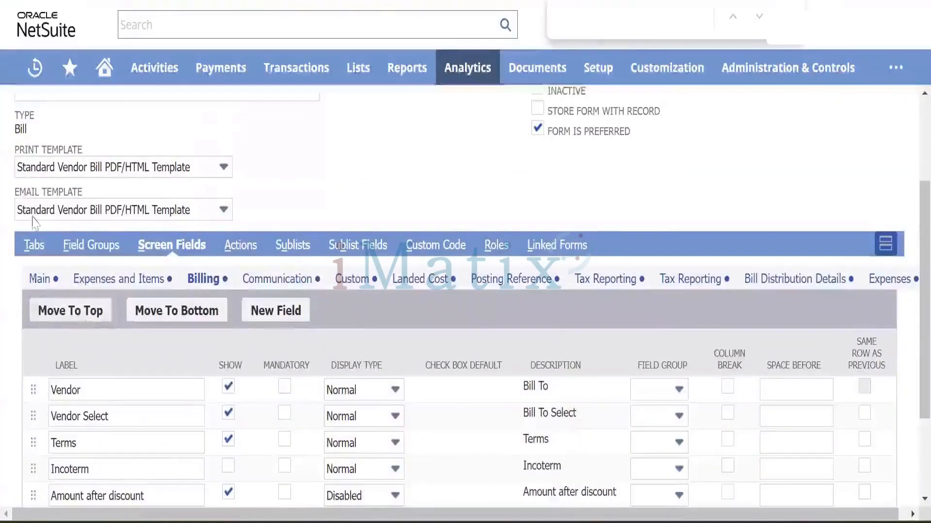
Return to the Main screen field list and scroll through its fields.
left_click(108, 272)
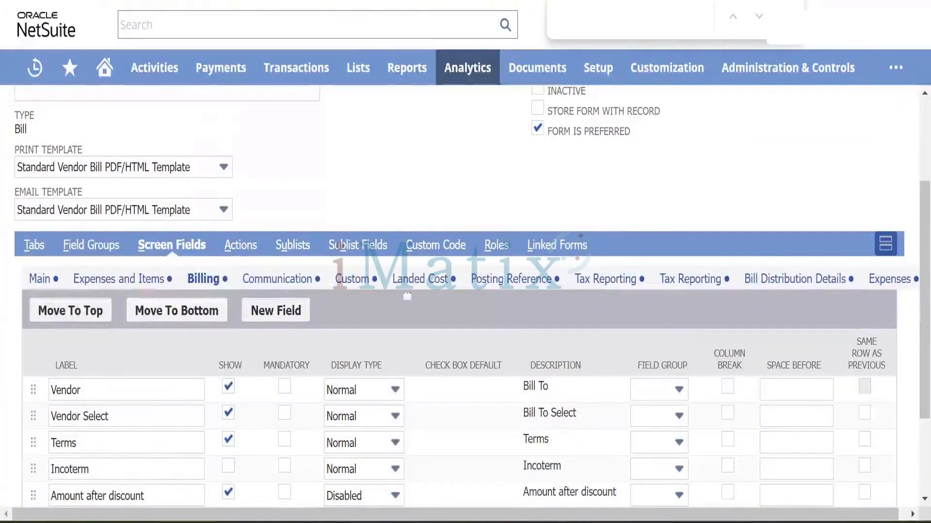
left_click(306, 312)
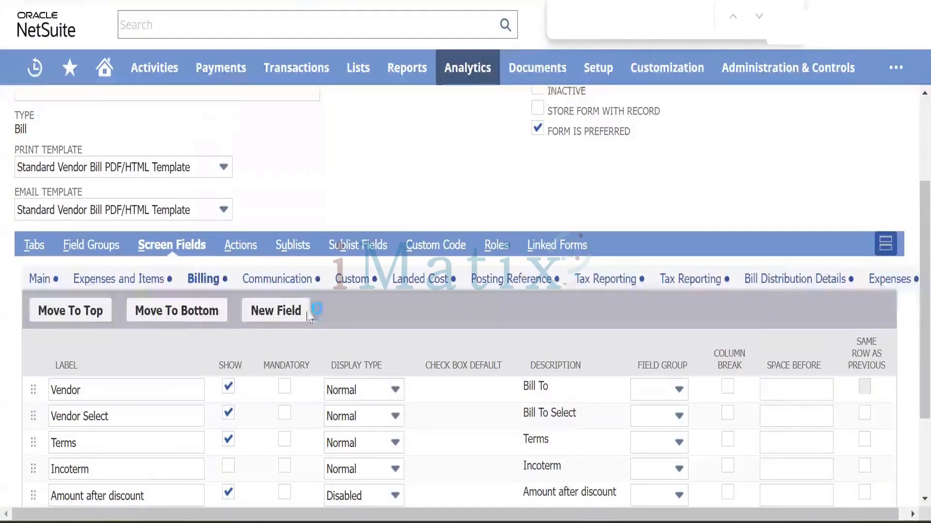
left_click(40, 279)
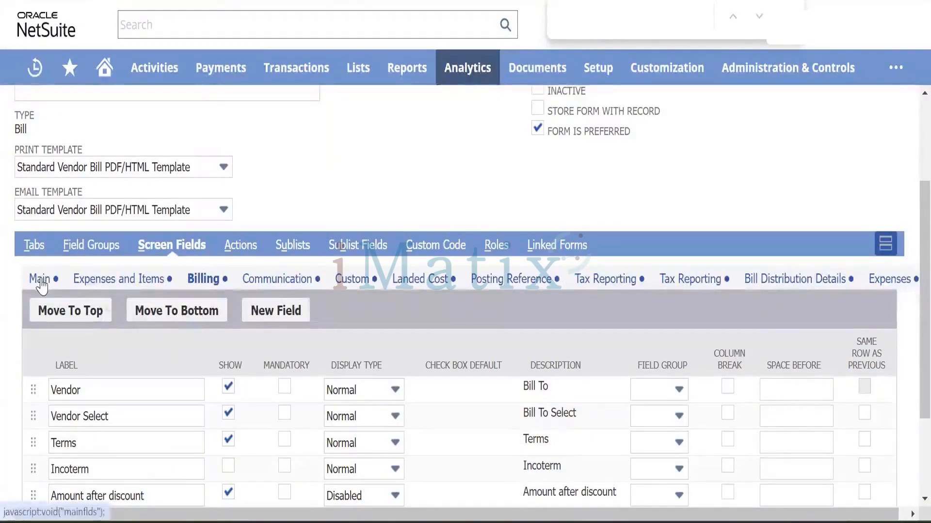
scroll(164, 403, "down", 5)
scroll(164, 404, "down", 2)
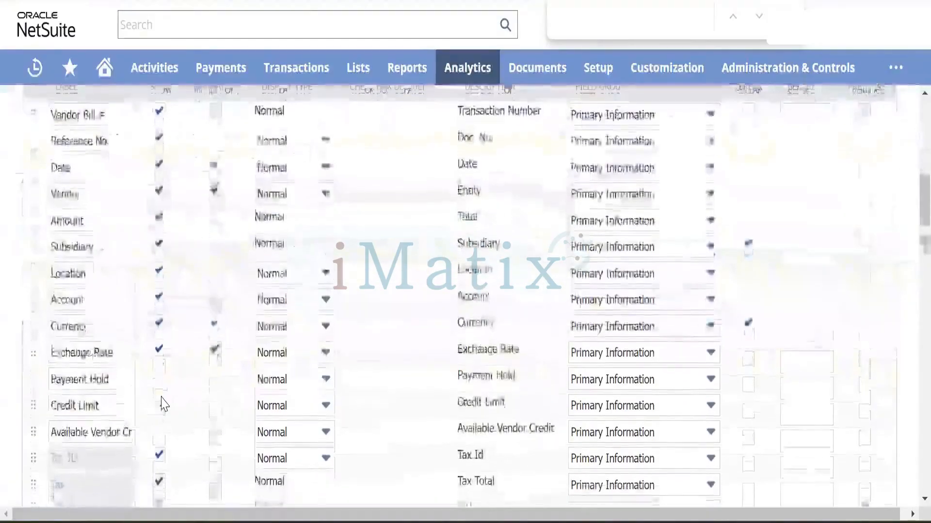
scroll(162, 404, "down", 15)
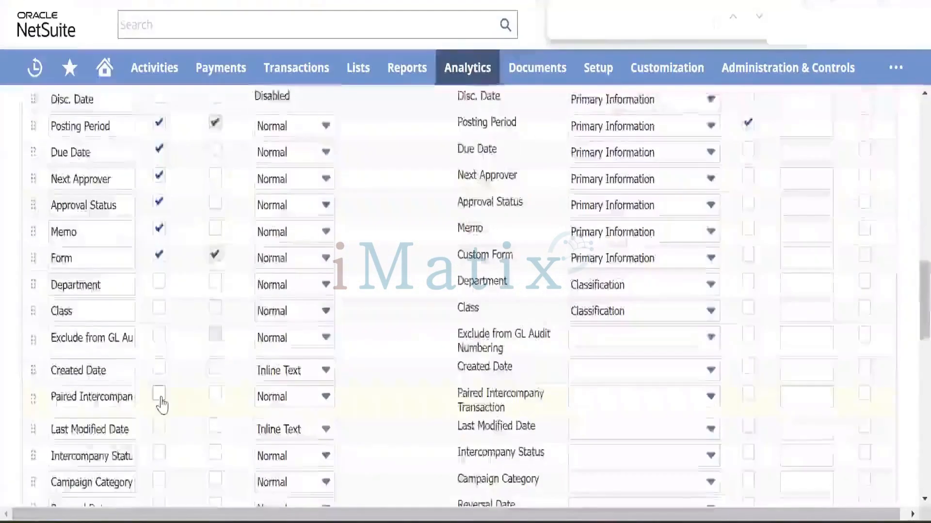
scroll(164, 403, "down", 4)
scroll(162, 403, "up", 15)
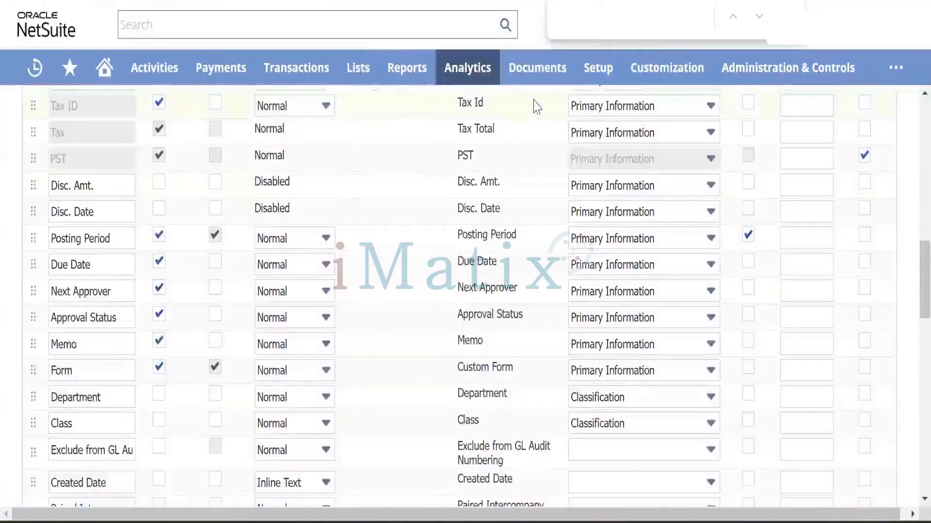
scroll(514, 127, "up", 10)
scroll(496, 145, "up", 3)
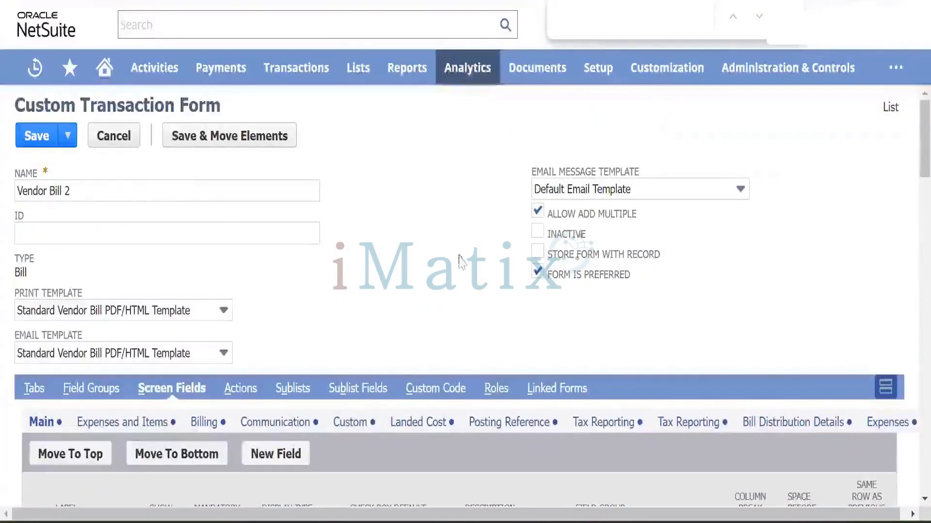
Open the list of existing transaction body fields.
mouse_move(640, 77)
mouse_move(655, 141)
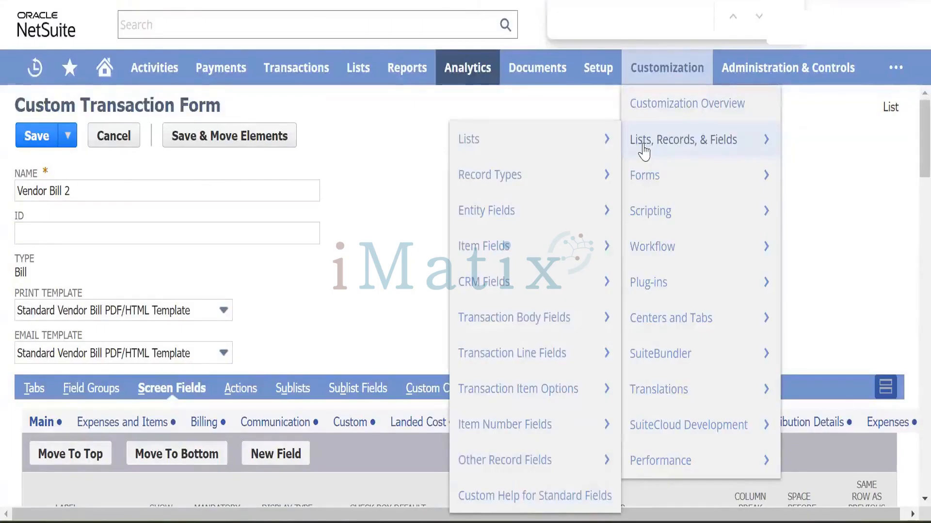
left_click(539, 318)
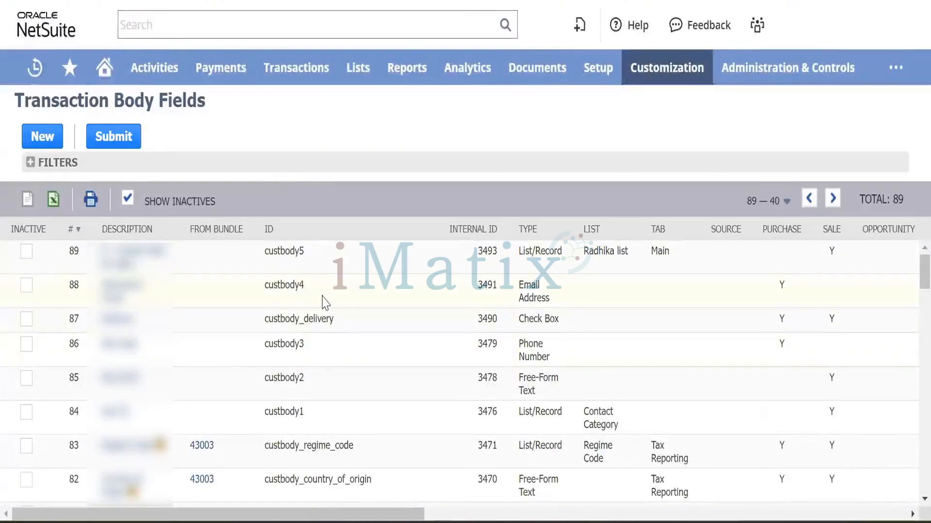
scroll(326, 310, "down", 7)
scroll(326, 310, "up", 7)
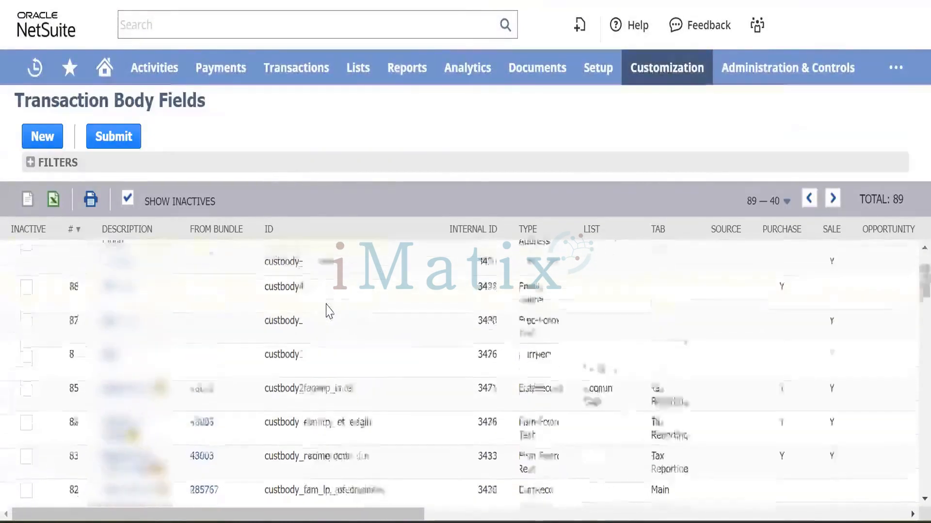
Search the list for 'invoi' fields, then begin a new transaction body field.
key("ctrl+f")
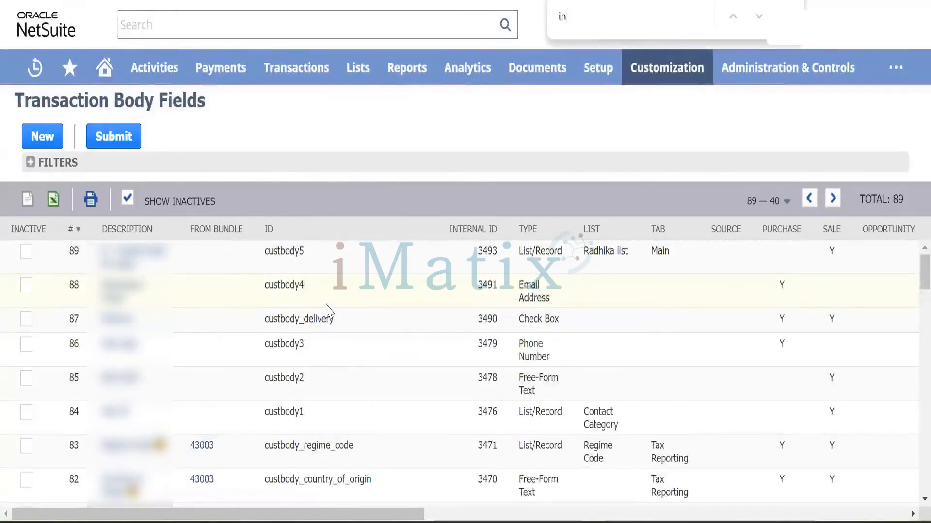
type("invoi")
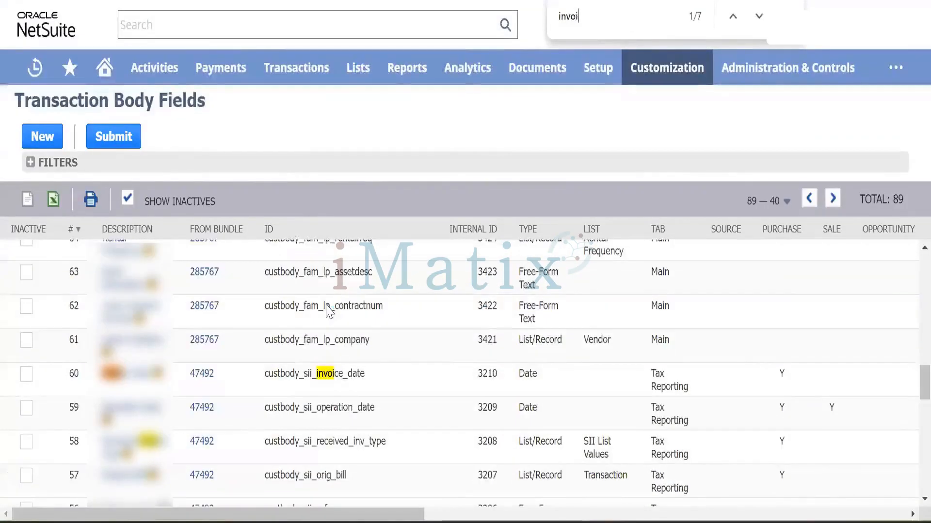
key("Return")
key("Return")
key("Return")
key("Return")
key("Return")
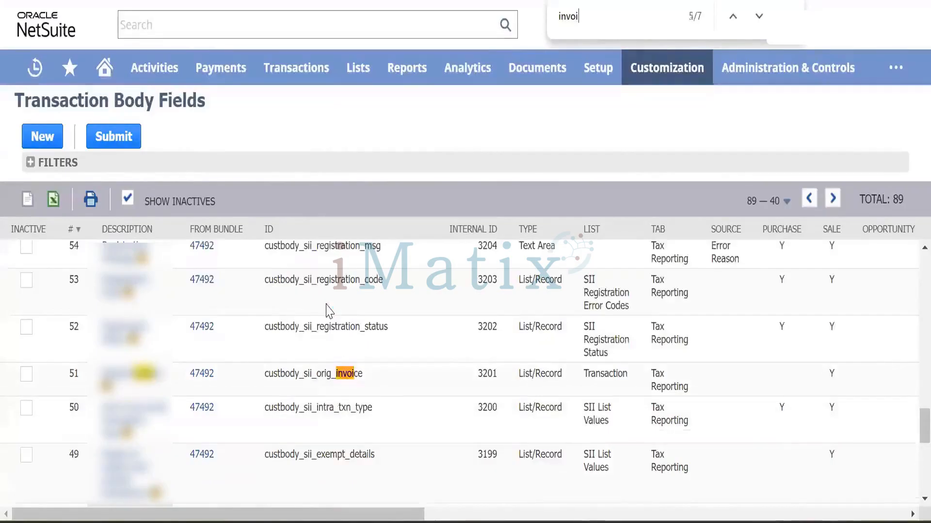
key("Return")
key("Return")
key("Return")
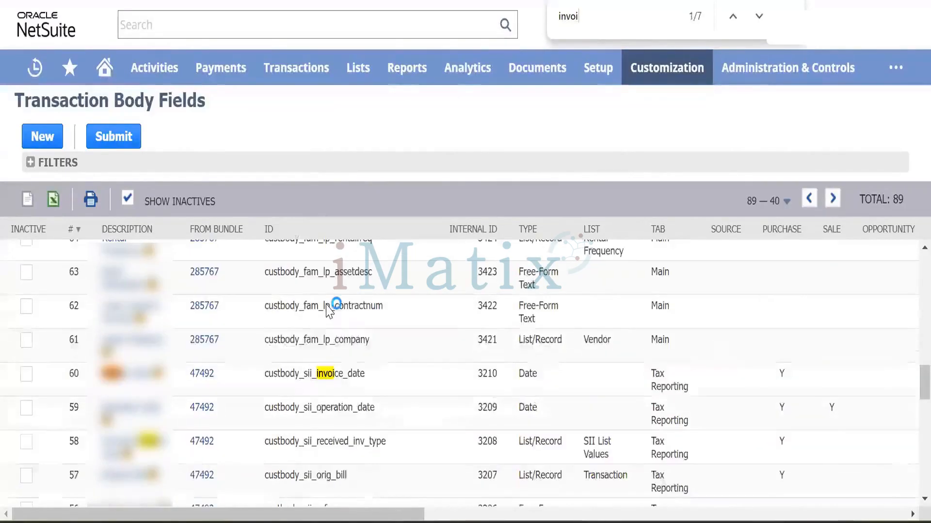
left_click(43, 137)
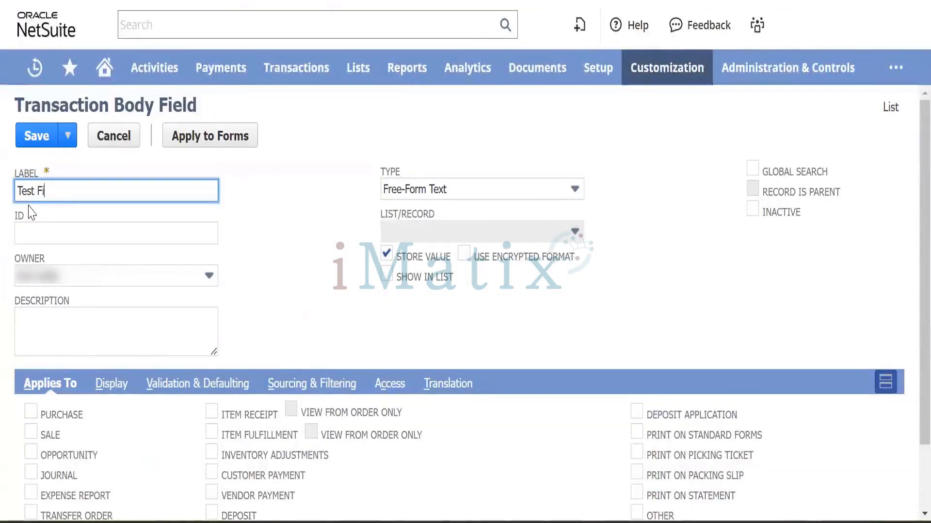
Finish the test field's label and make it apply to Purchase transactions.
type("Ranjit")
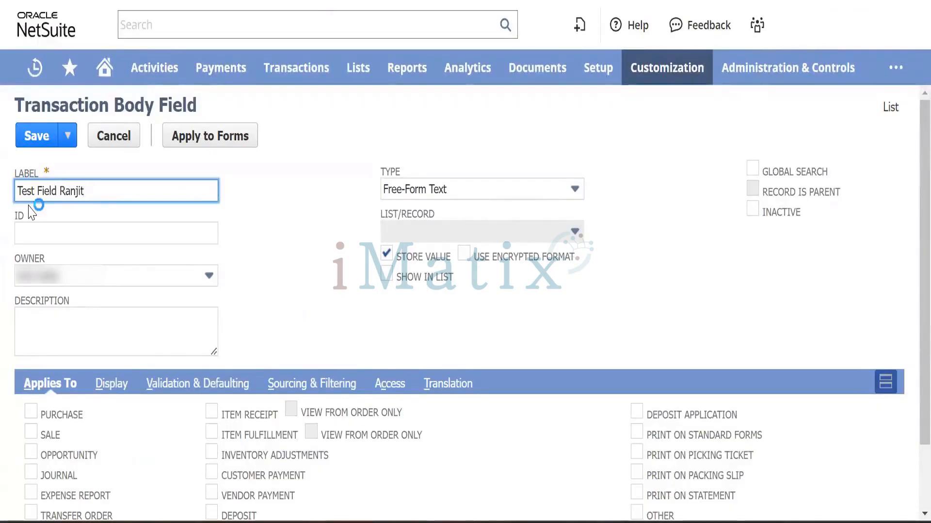
key("Tab")
key("Tab")
key("Tab")
key("Tab")
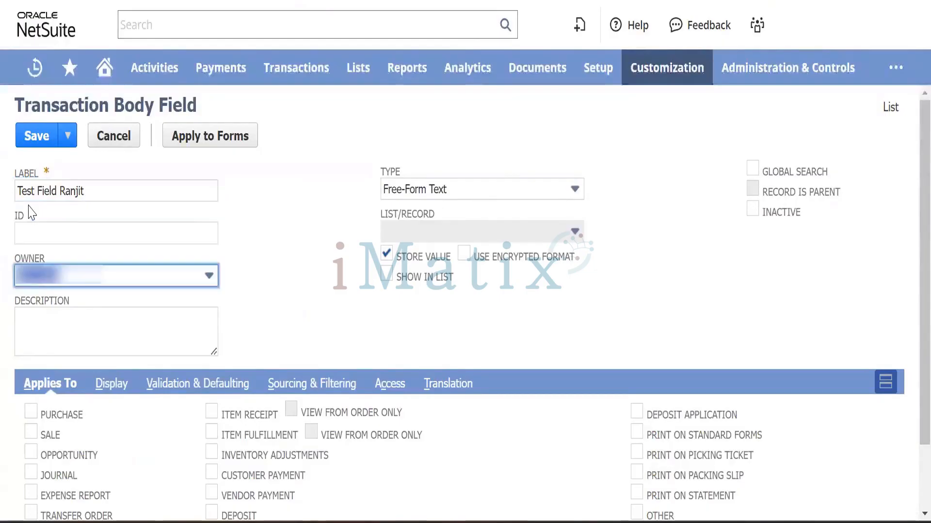
left_click(31, 412)
Set the field's display subtab to Main.
left_click(112, 385)
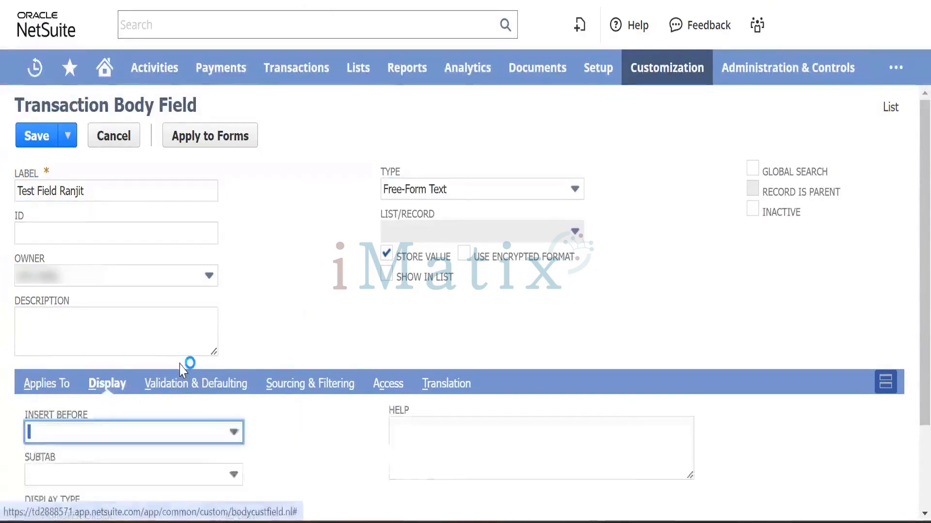
scroll(199, 376, "down", 2)
left_click(202, 395)
type("Main")
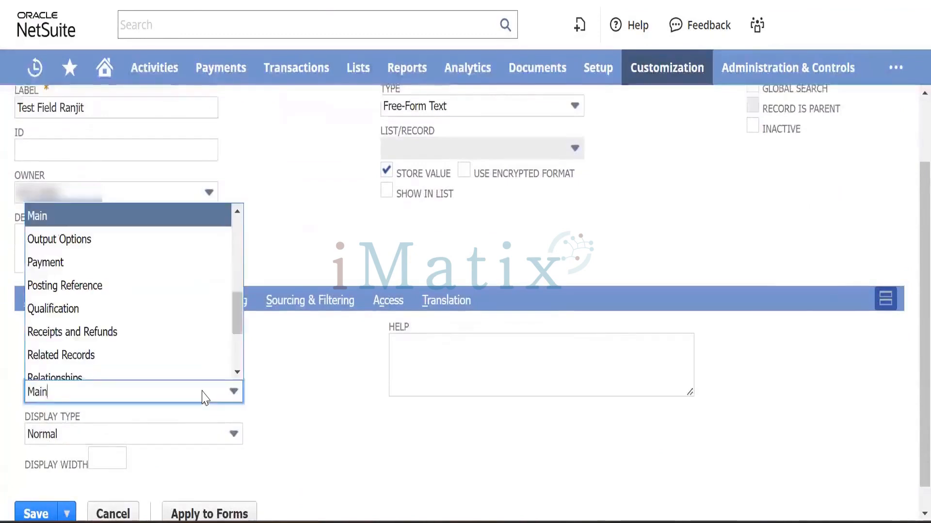
key("Tab")
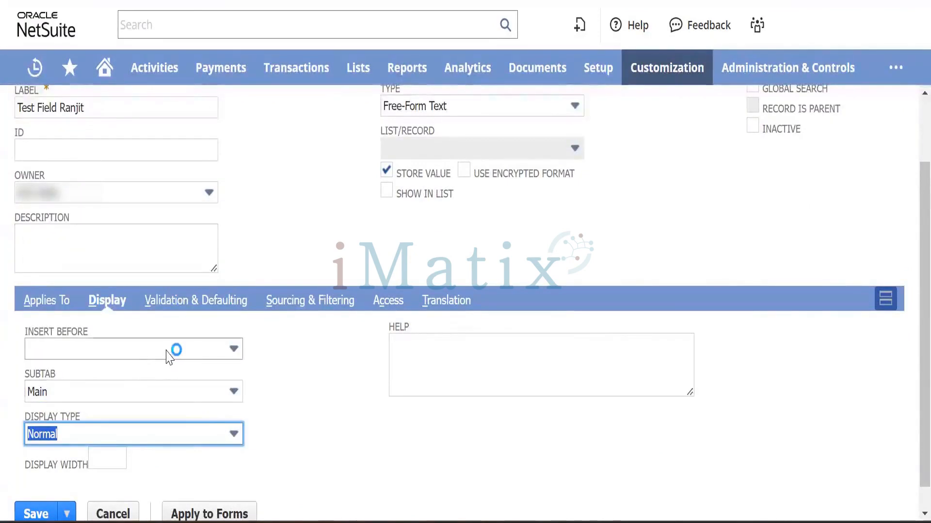
Insert the field before Reference No. and save the transaction body field.
left_click(167, 350)
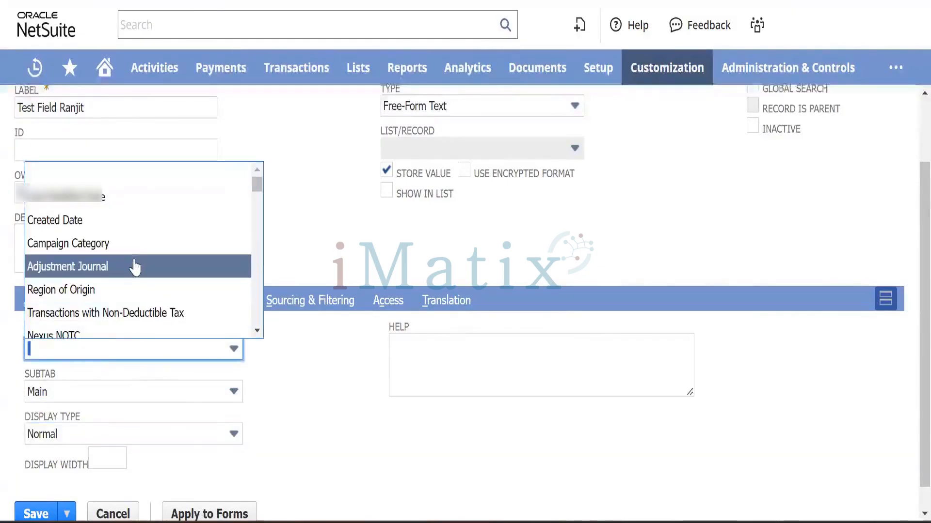
key("ctrl+f")
type("re")
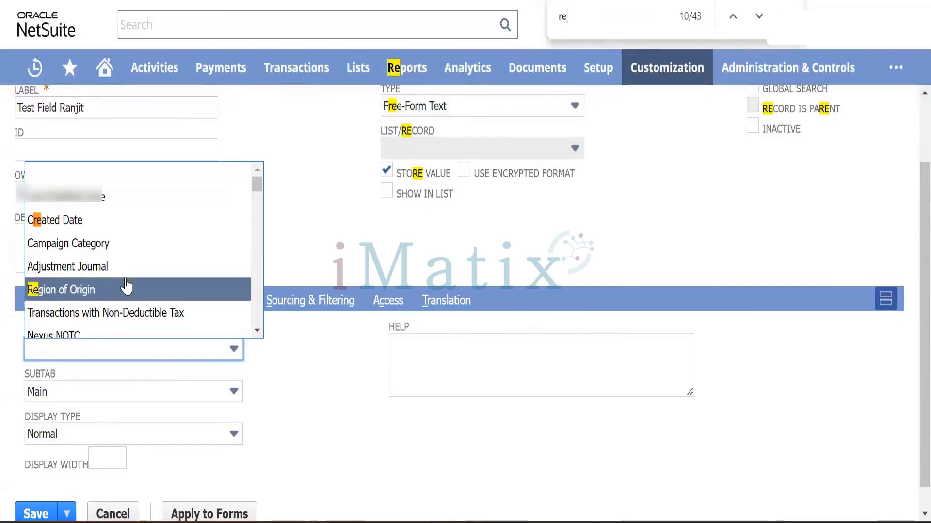
type("fe")
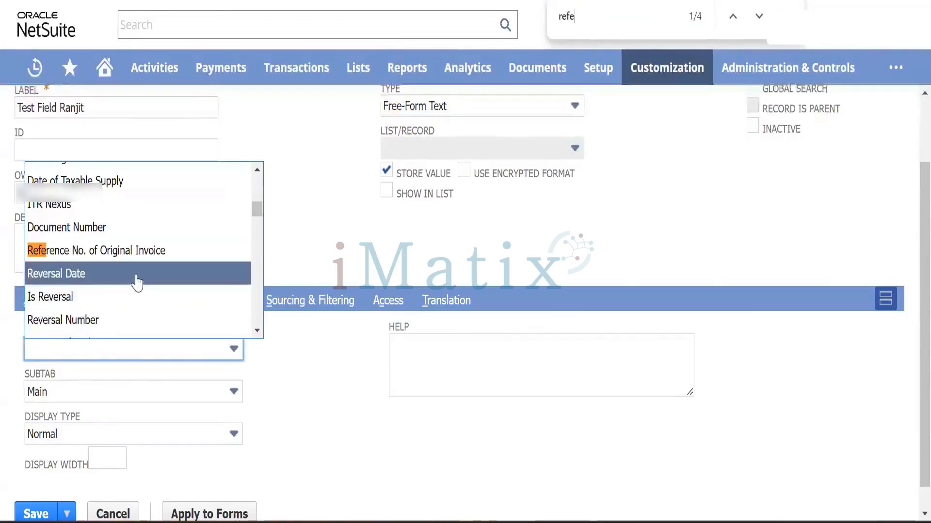
key("Return")
key("Return")
key("Return")
key("Return")
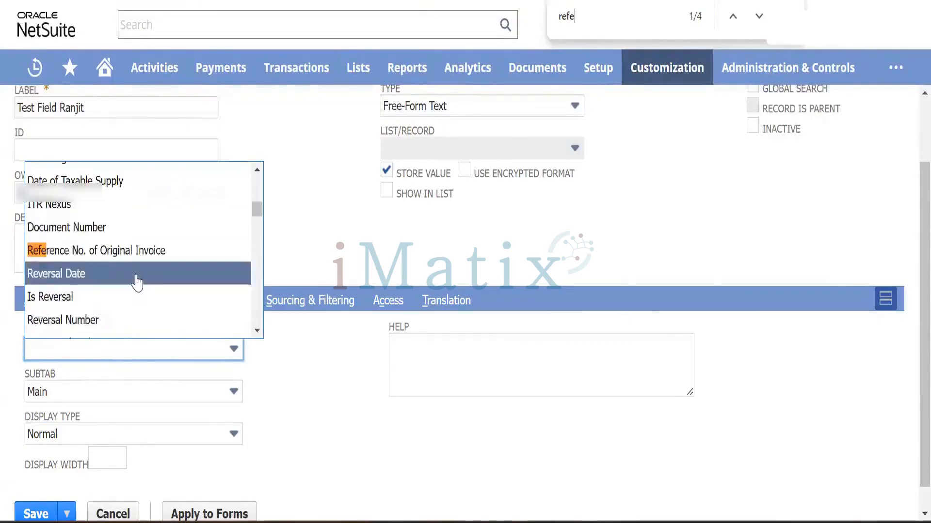
key("Return")
key("Return")
key("Return")
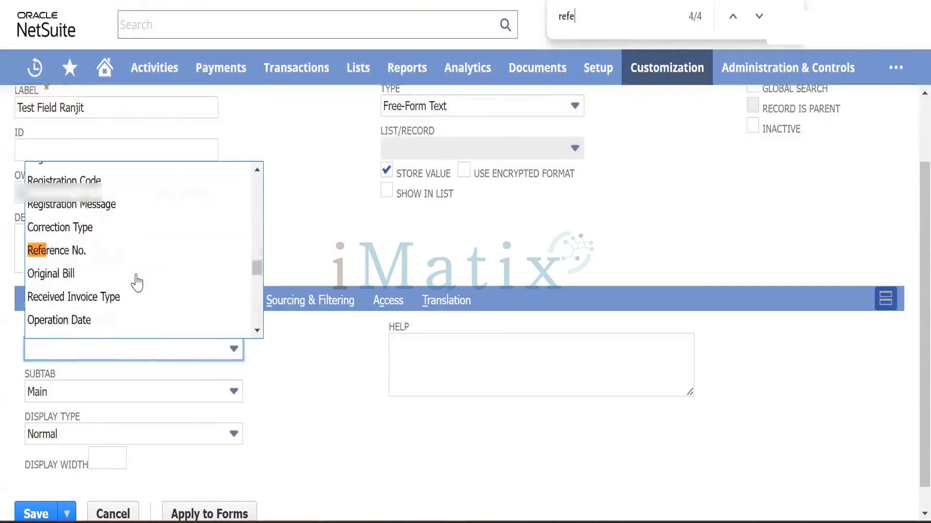
left_click(92, 251)
scroll(303, 432, "down", 1)
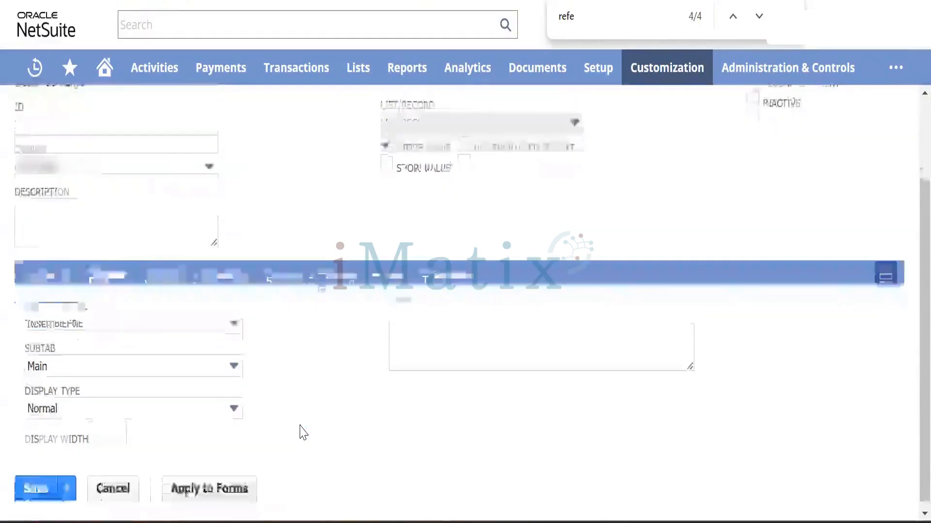
scroll(88, 359, "up", 2)
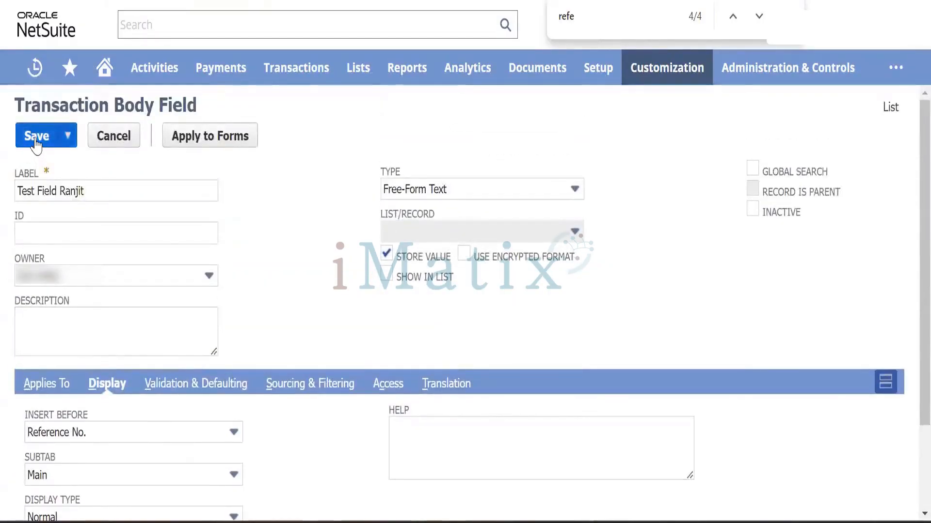
left_click(37, 141)
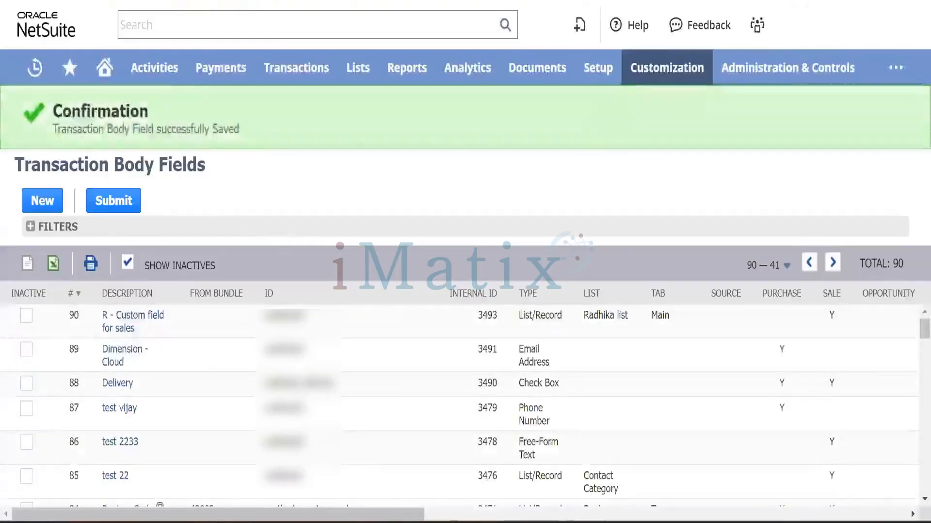
Open a new bill via Transactions > Payables > Enter Bills and click into the new test field.
mouse_move(296, 72)
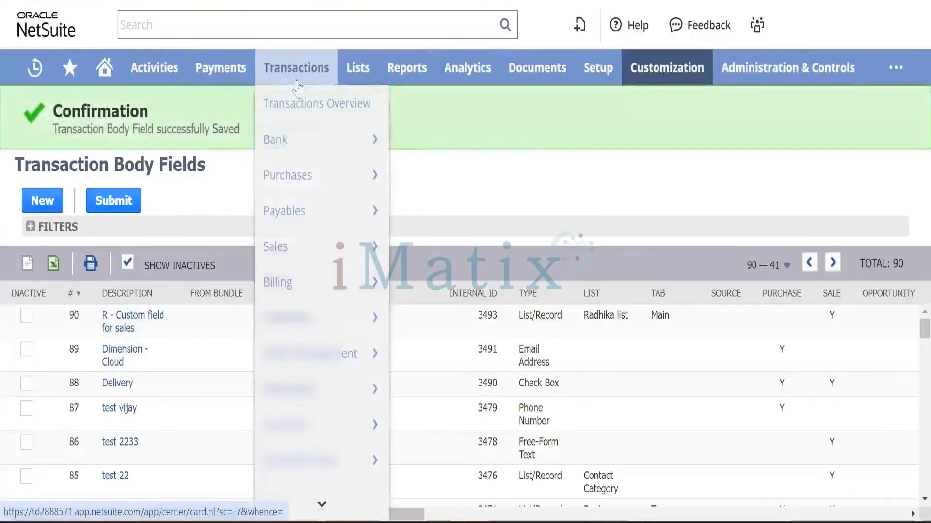
mouse_move(313, 184)
mouse_move(333, 214)
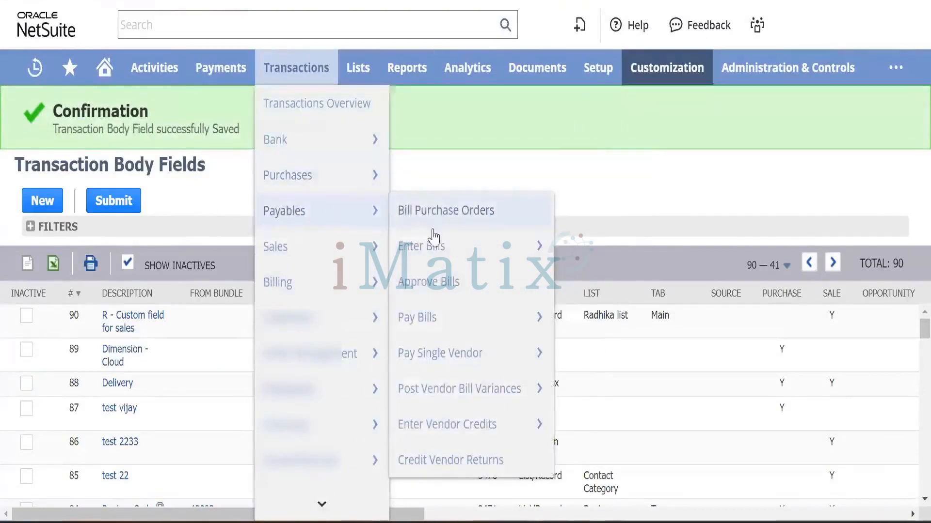
mouse_move(454, 253)
mouse_move(220, 68)
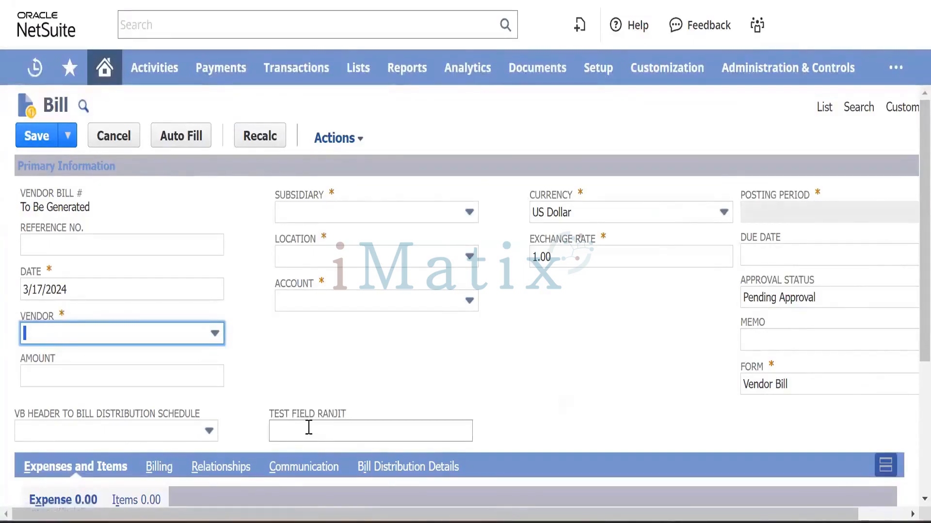
left_click(309, 427)
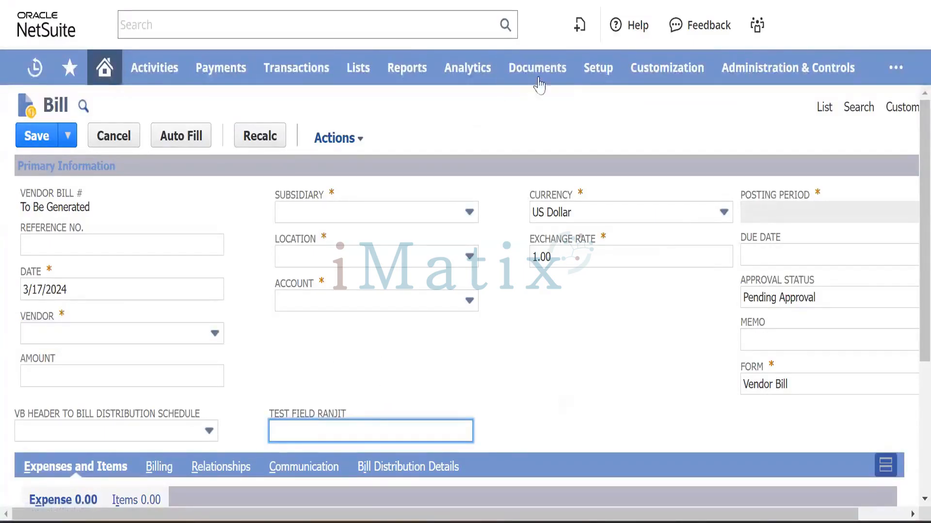
mouse_move(667, 72)
mouse_move(683, 145)
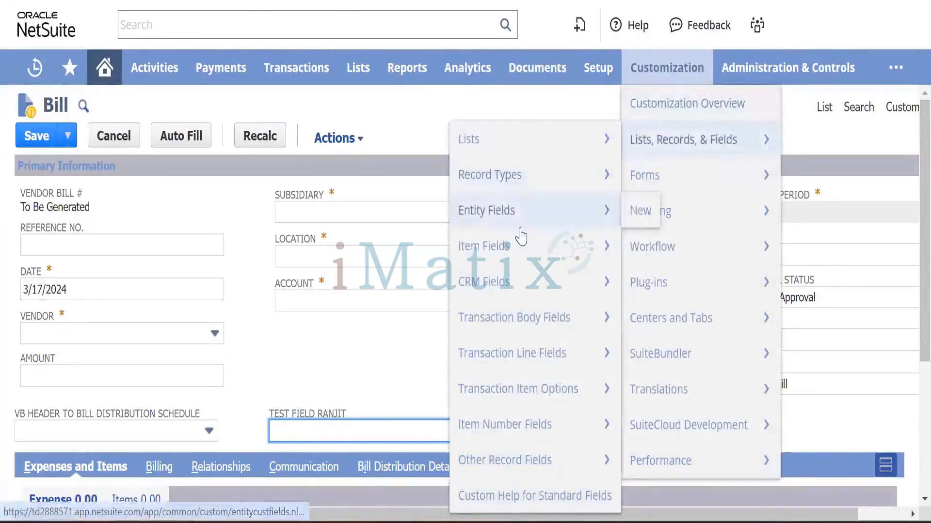
mouse_move(521, 238)
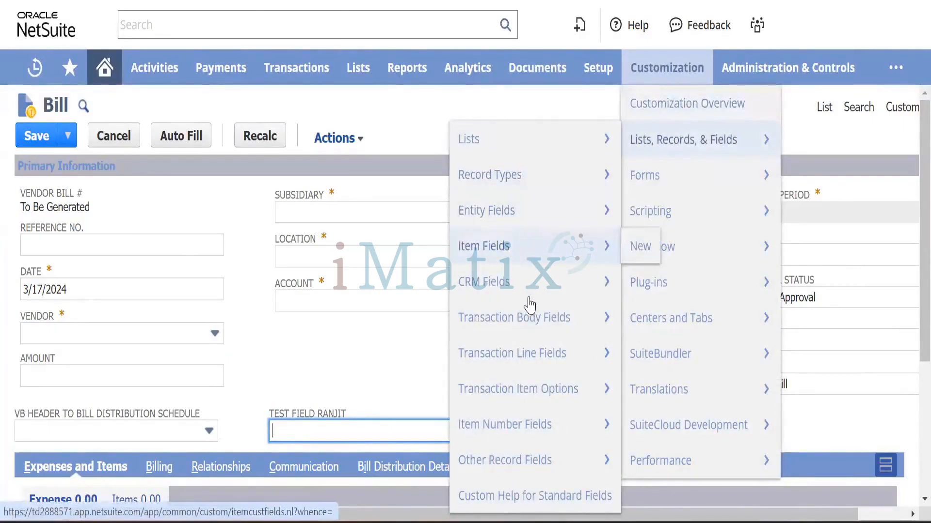
mouse_move(533, 316)
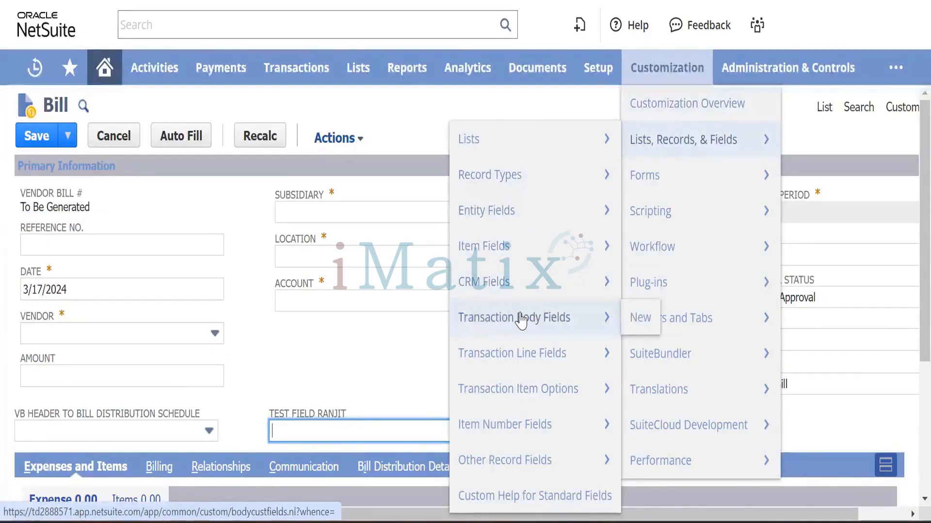